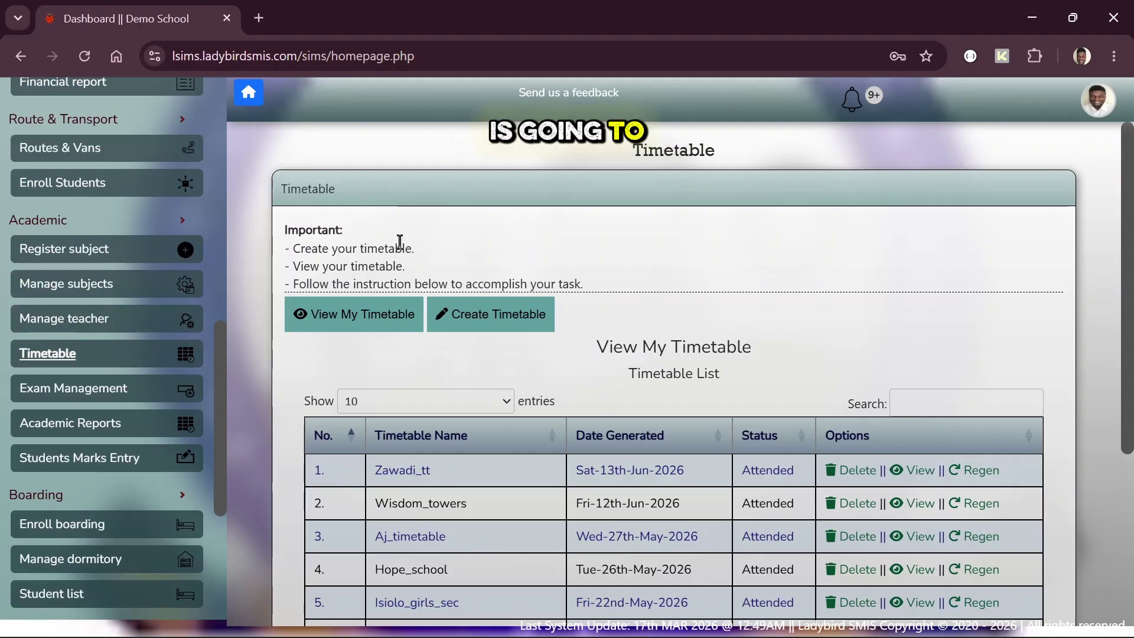
Step: Review the timetable page's instructions and the count of existing timetable entries
{"action": "scroll", "coordinate": [357, 225], "scroll_direction": "down", "scroll_amount": 1}
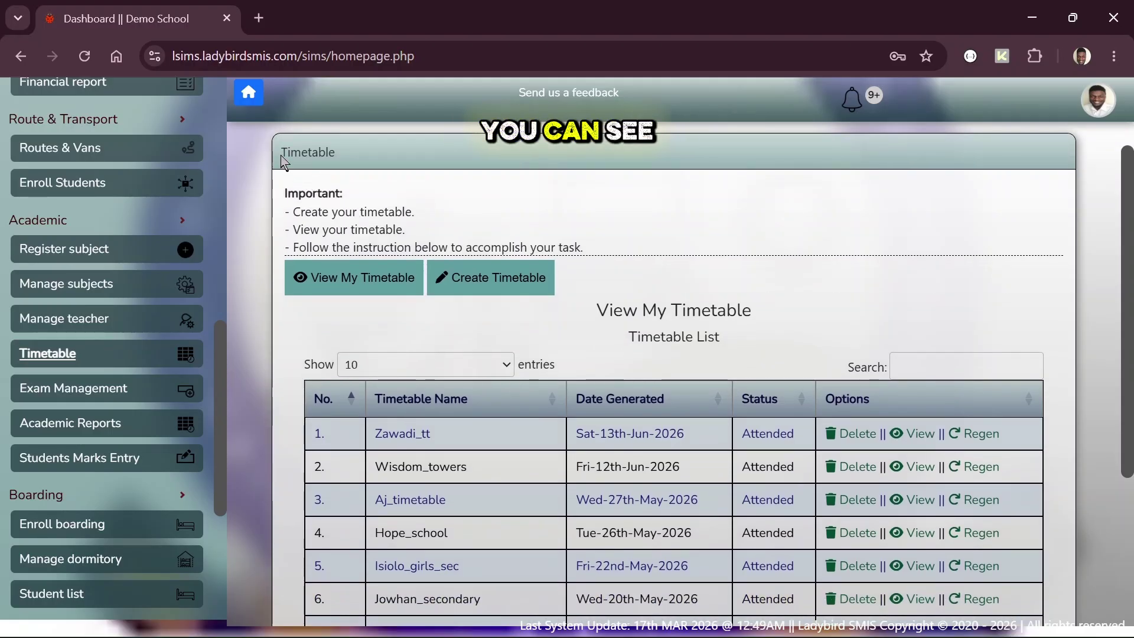
{"action": "left_click_drag", "start_coordinate": [279, 195], "coordinate": [613, 247]}
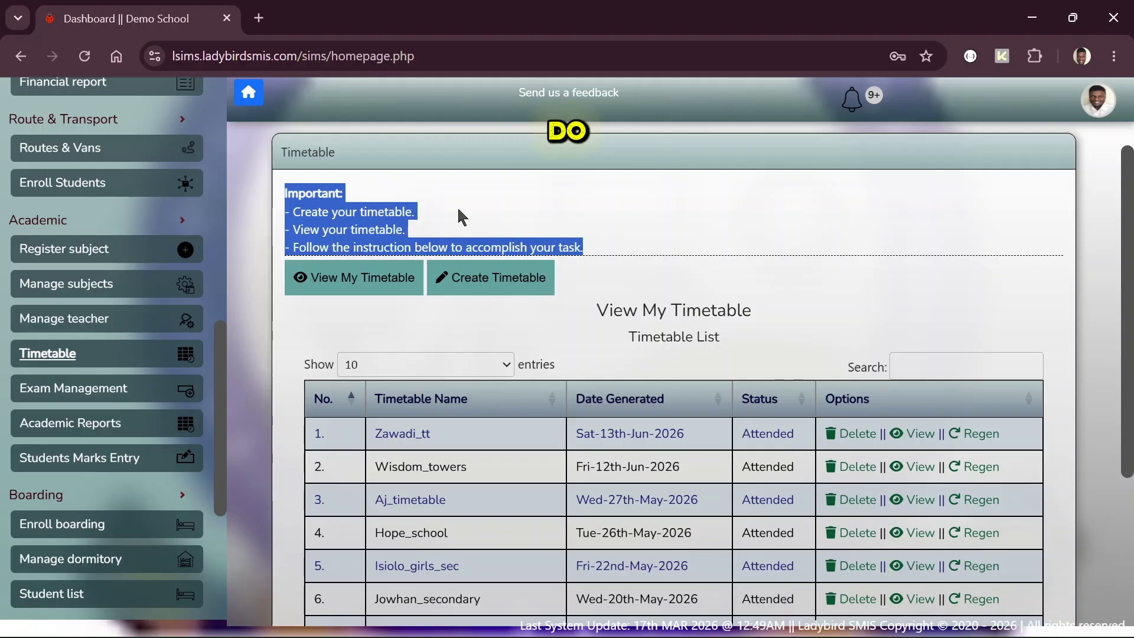
{"action": "scroll", "coordinate": [455, 203], "scroll_direction": "down", "scroll_amount": 1}
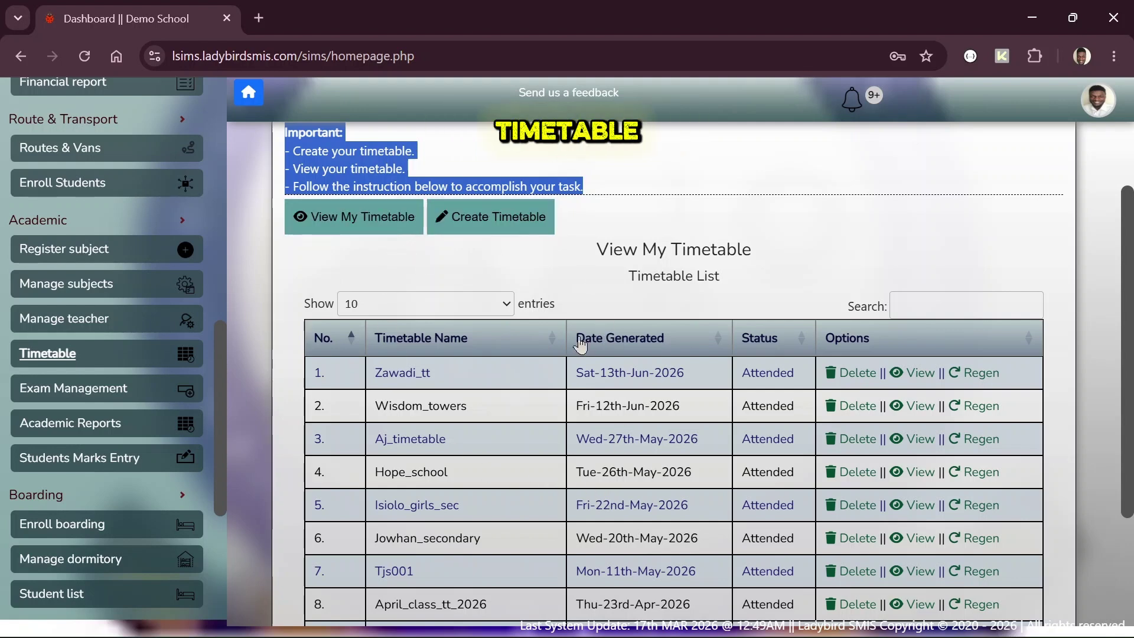
{"action": "scroll", "coordinate": [668, 245], "scroll_direction": "down", "scroll_amount": 2}
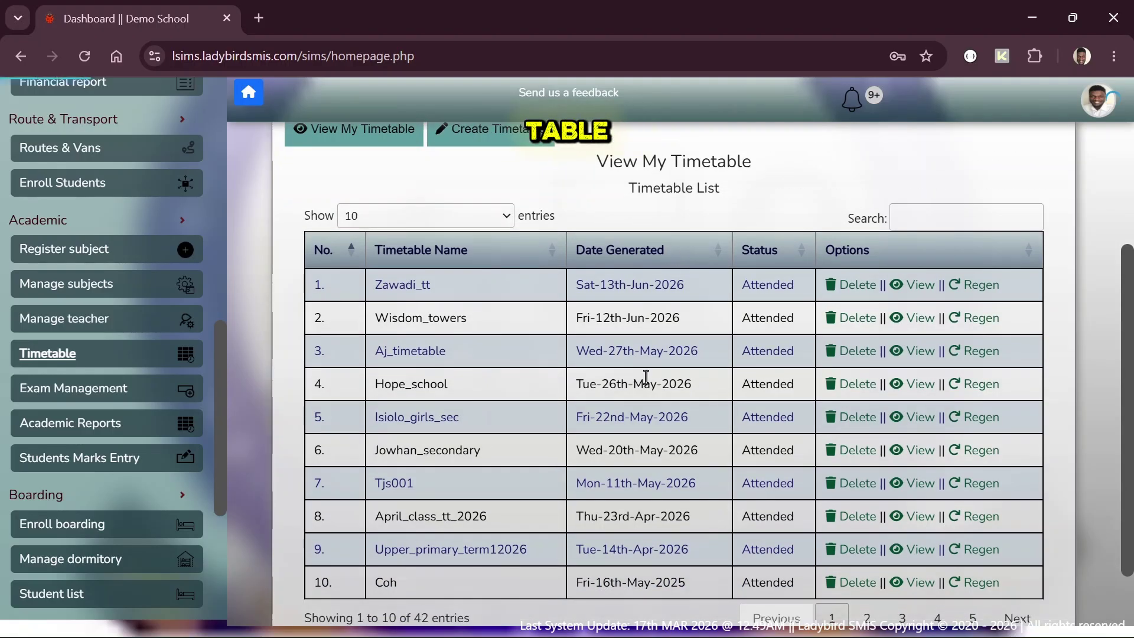
{"action": "scroll", "coordinate": [644, 378], "scroll_direction": "down", "scroll_amount": 2}
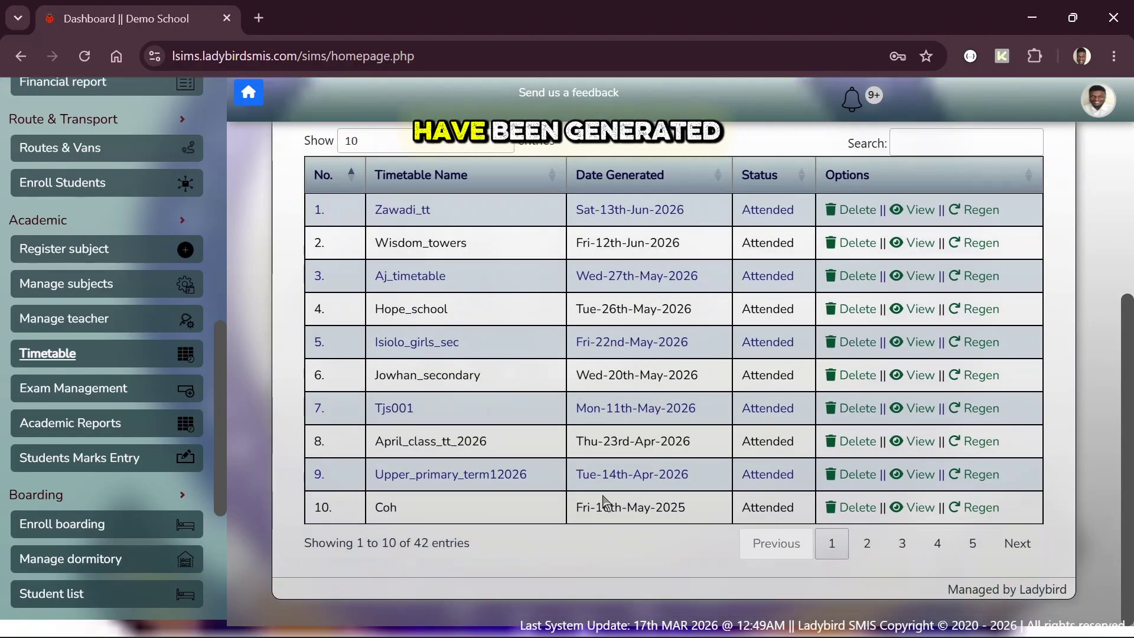
{"action": "left_click_drag", "start_coordinate": [350, 549], "coordinate": [459, 543]}
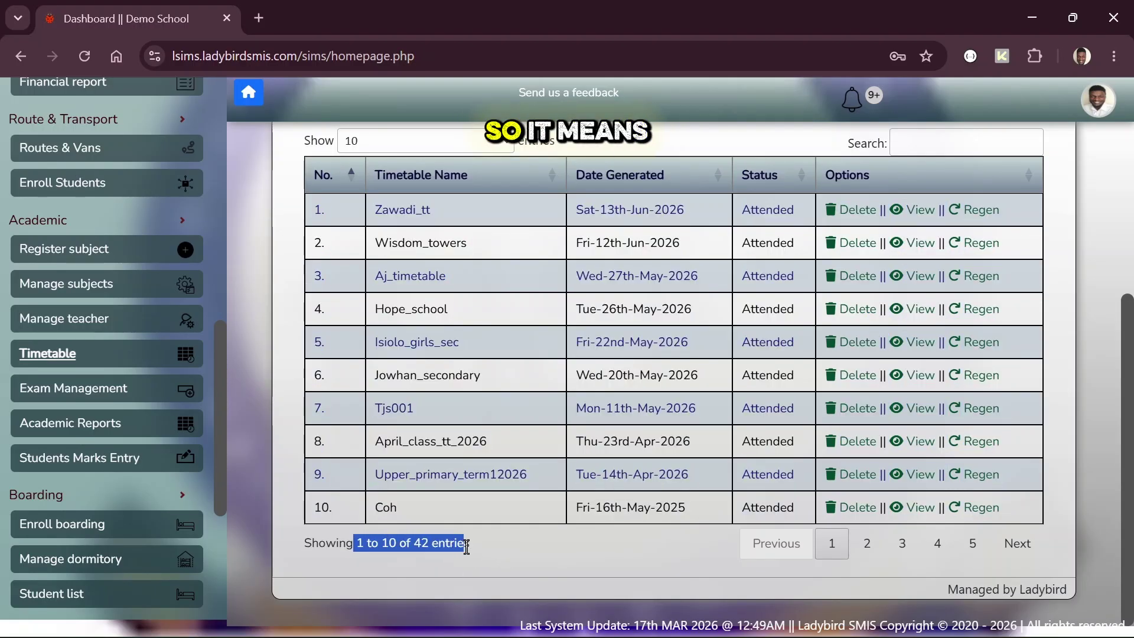
{"action": "double_click", "coordinate": [467, 547]}
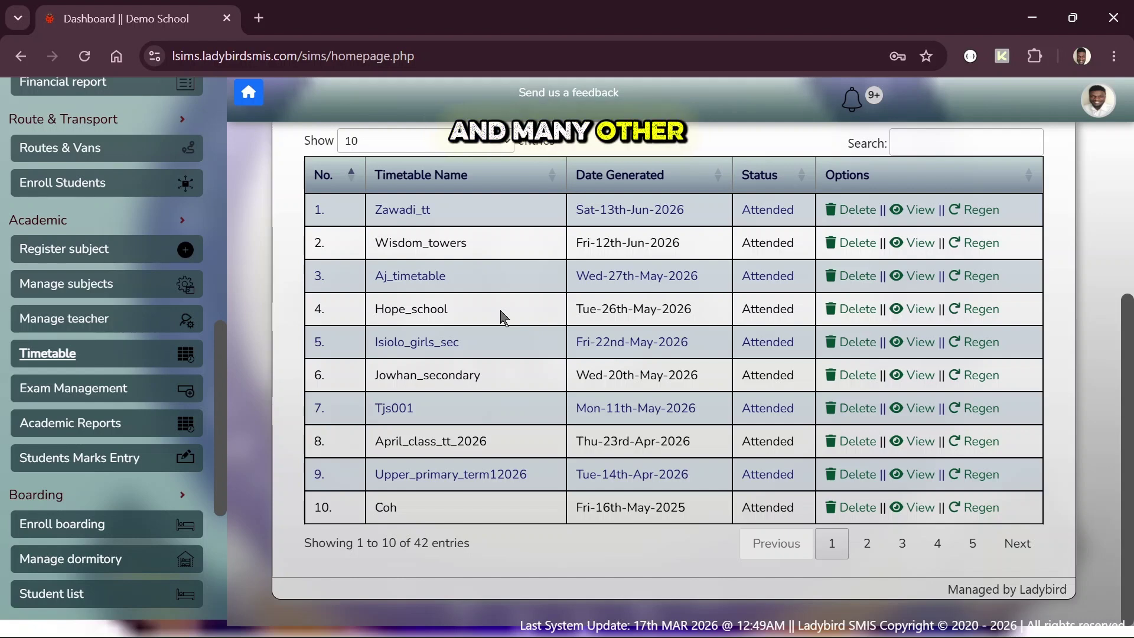
{"action": "scroll", "coordinate": [506, 338], "scroll_direction": "up", "scroll_amount": 2}
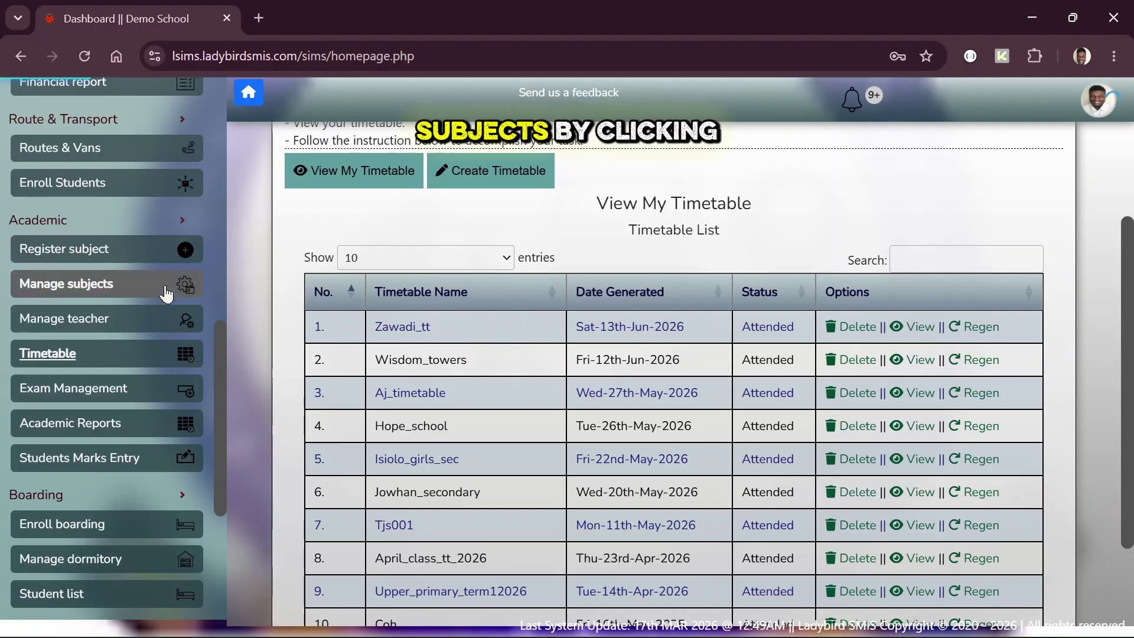
Step: Visit the subject registration page, then return to the timetable page
{"action": "left_click", "coordinate": [46, 261]}
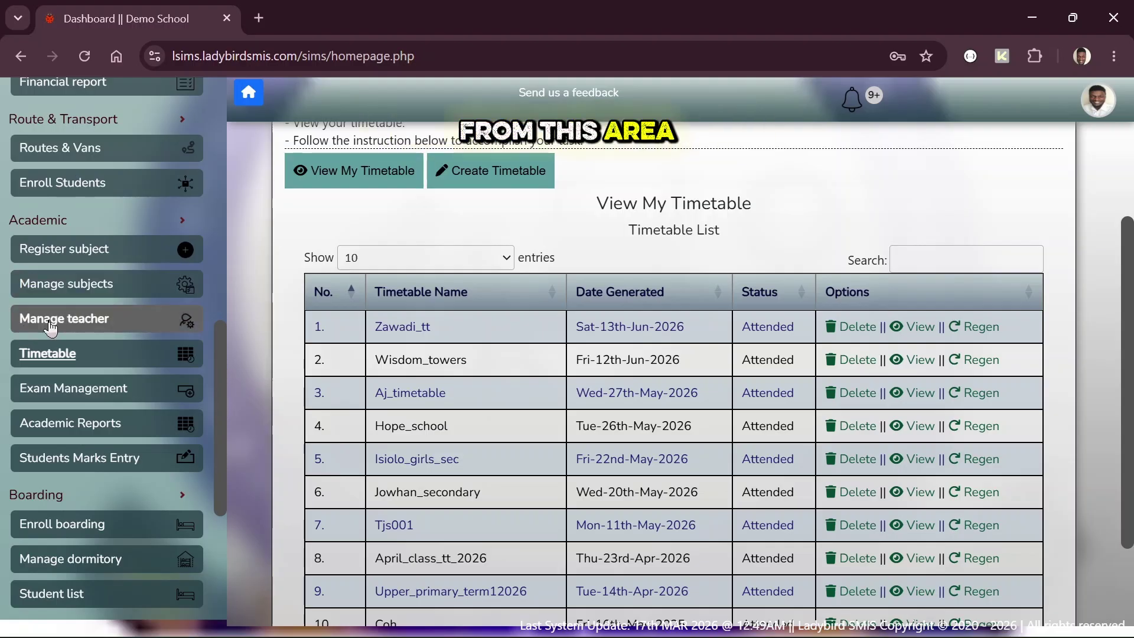
{"action": "left_click", "coordinate": [132, 353]}
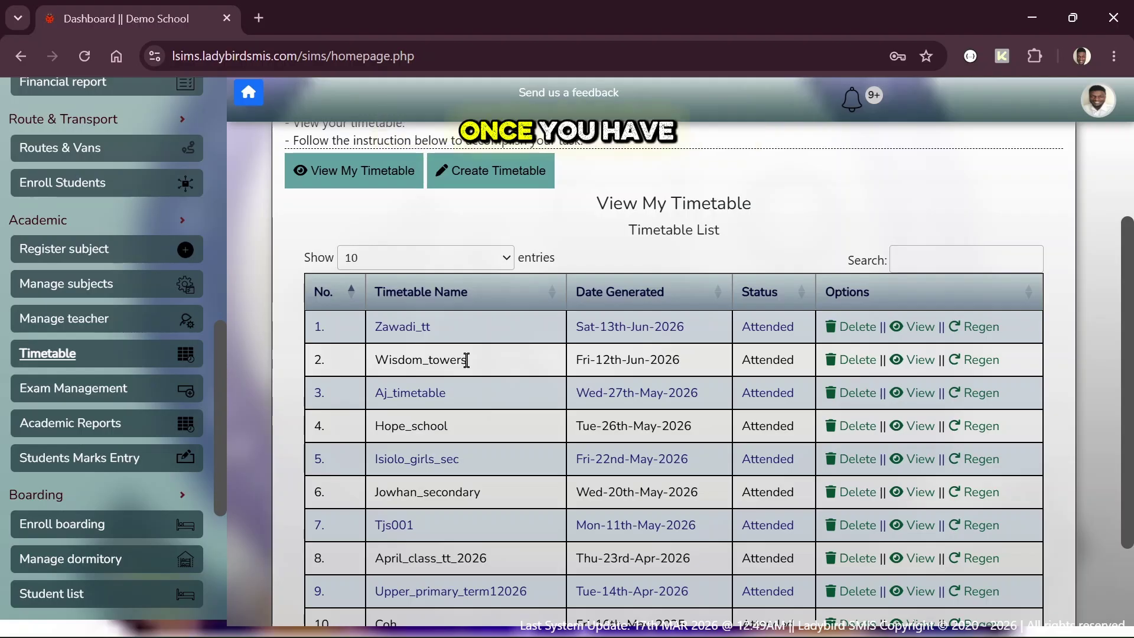
{"action": "scroll", "coordinate": [467, 360], "scroll_direction": "up", "scroll_amount": 3}
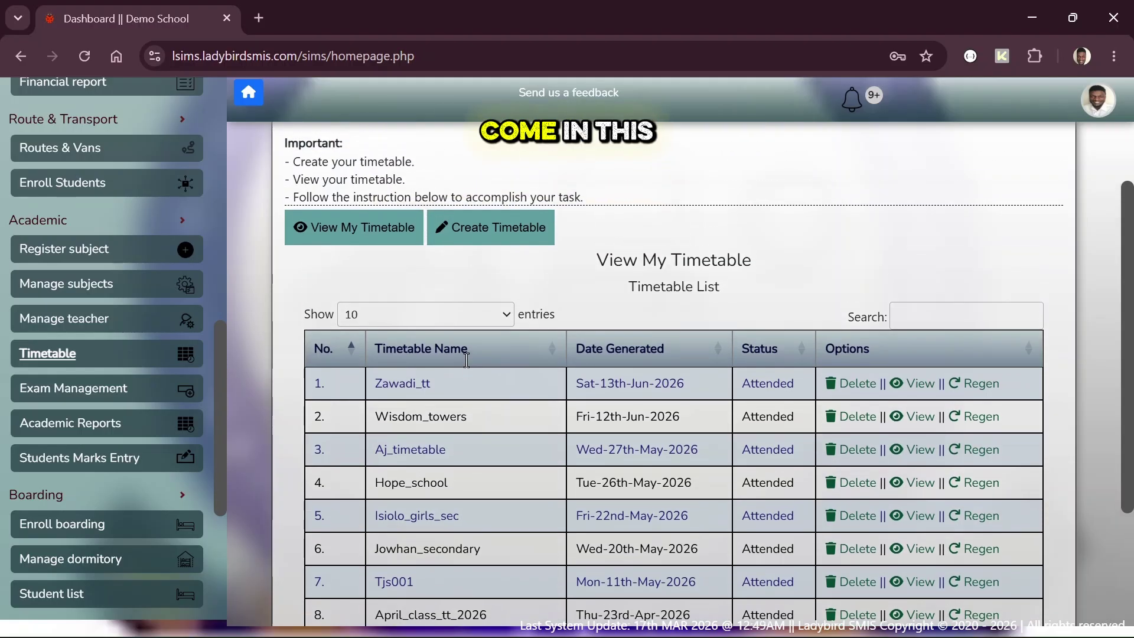
Step: Start a new timetable with Grades 6, 7 and 8 selected as its classes
{"action": "left_click", "coordinate": [494, 285]}
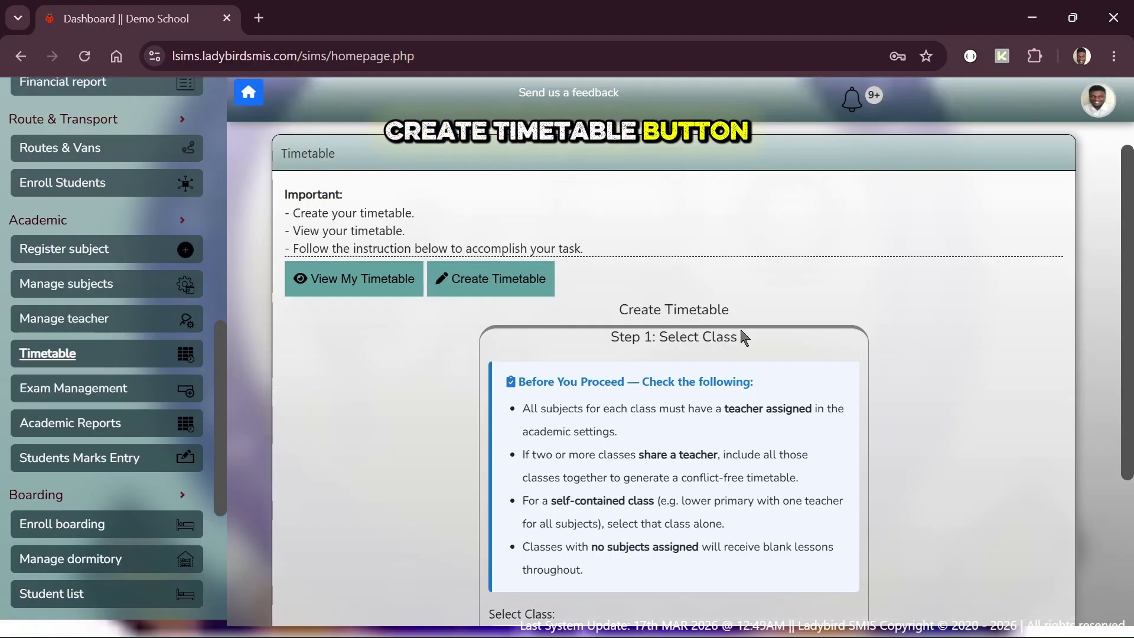
{"action": "scroll", "coordinate": [740, 329], "scroll_direction": "down", "scroll_amount": 5}
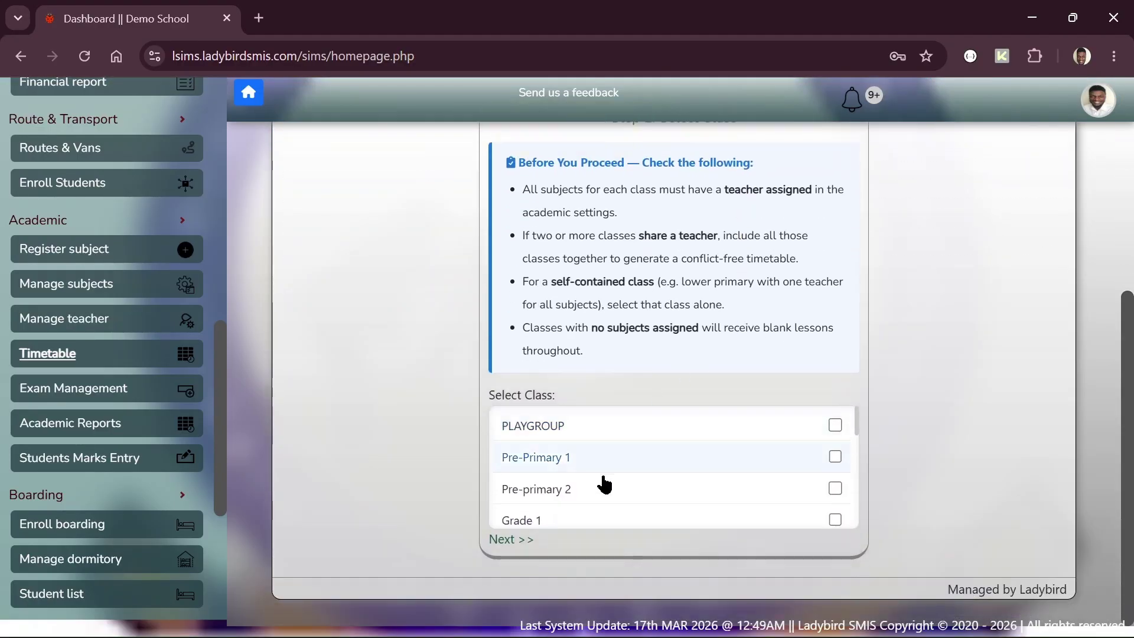
{"action": "scroll", "coordinate": [530, 455], "scroll_direction": "down", "scroll_amount": 1}
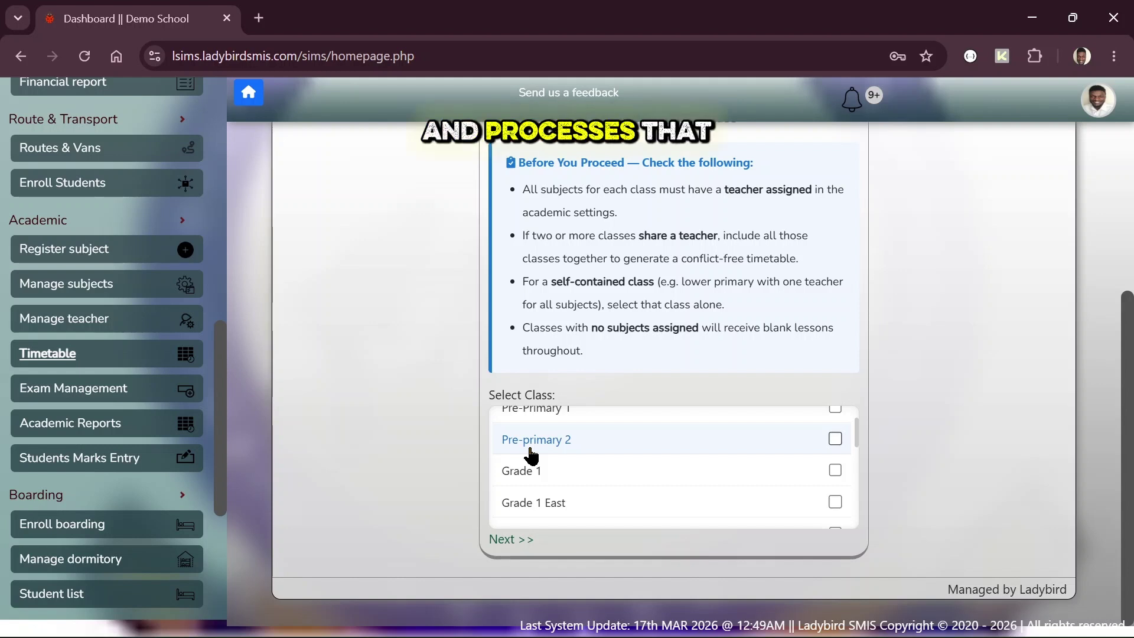
{"action": "scroll", "coordinate": [530, 455], "scroll_direction": "down", "scroll_amount": 4}
{"action": "scroll", "coordinate": [530, 455], "scroll_direction": "up", "scroll_amount": 1}
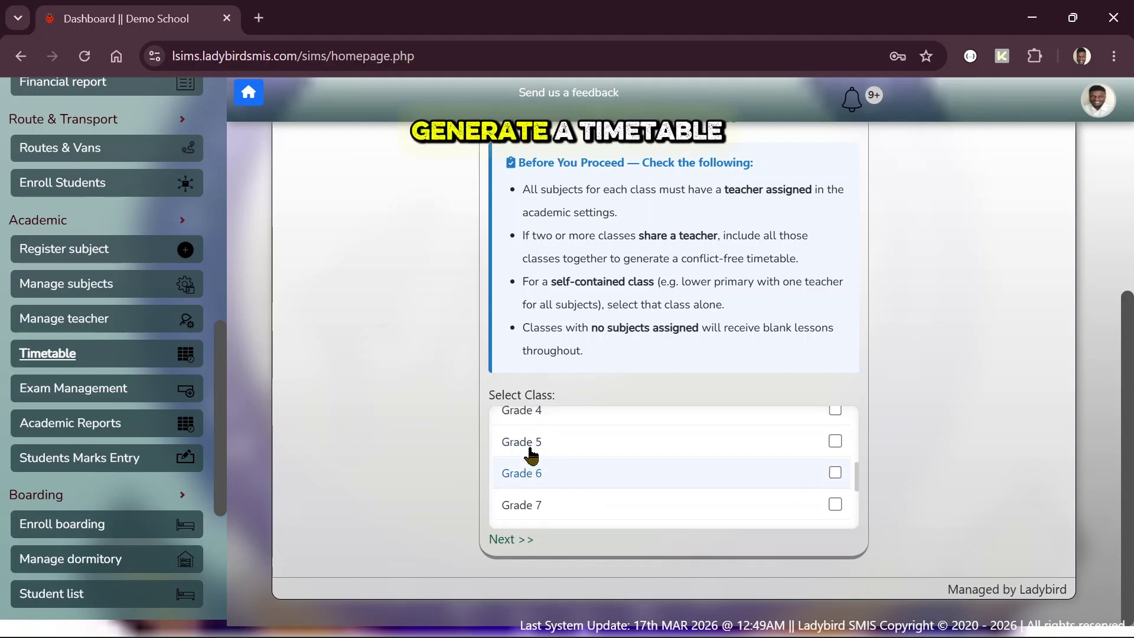
{"action": "scroll", "coordinate": [530, 455], "scroll_direction": "up", "scroll_amount": 1}
{"action": "scroll", "coordinate": [530, 455], "scroll_direction": "down", "scroll_amount": 2}
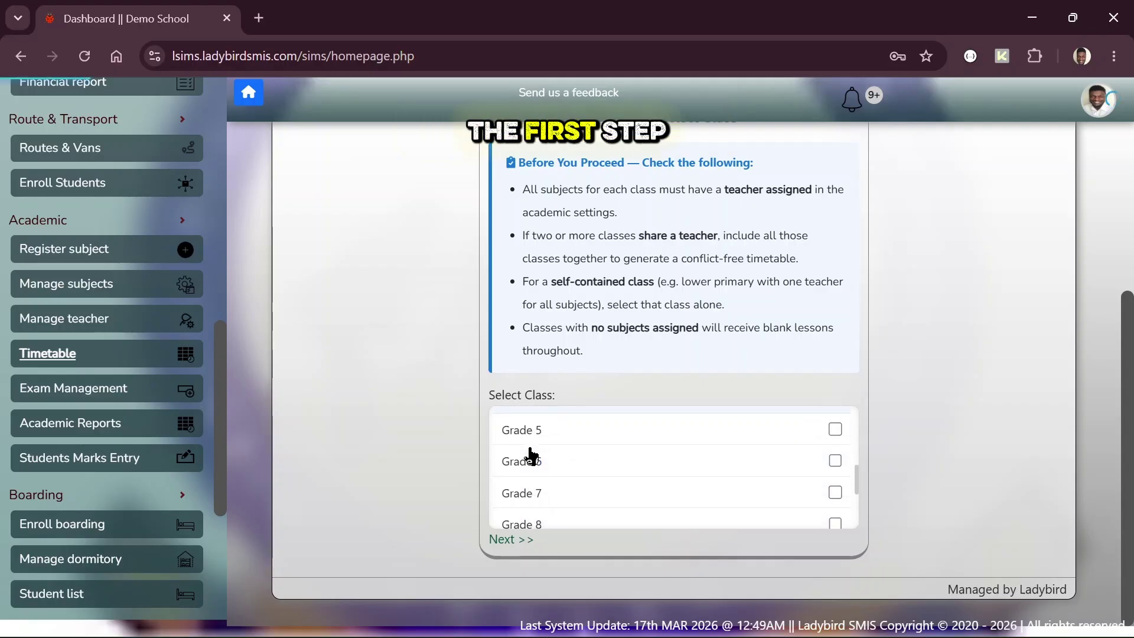
{"action": "left_click", "coordinate": [529, 437]}
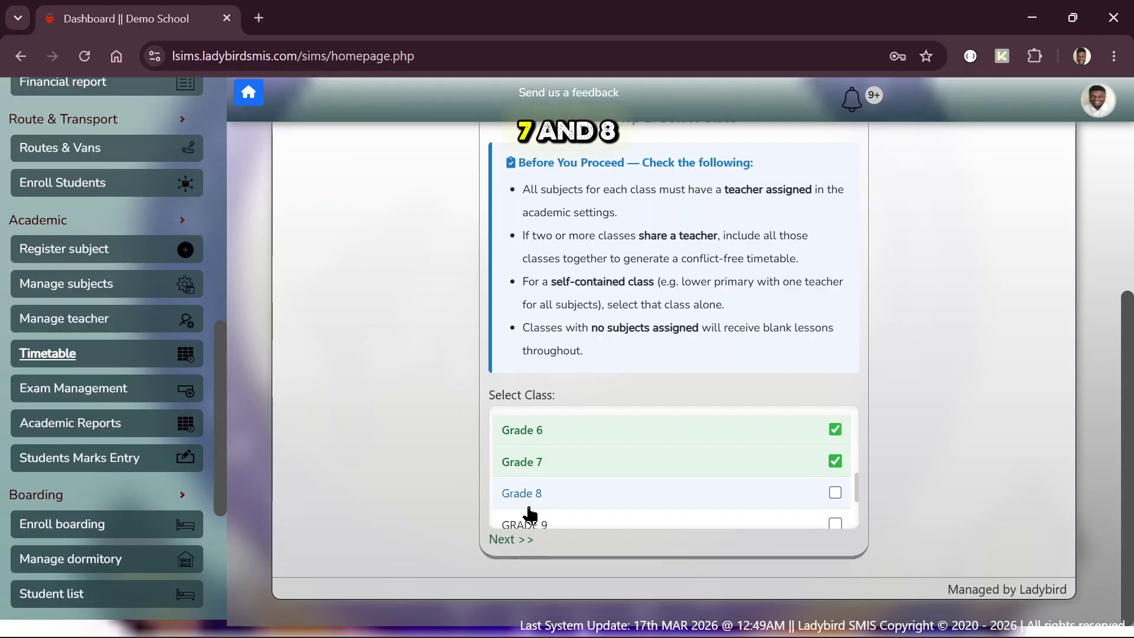
{"action": "left_click", "coordinate": [510, 540]}
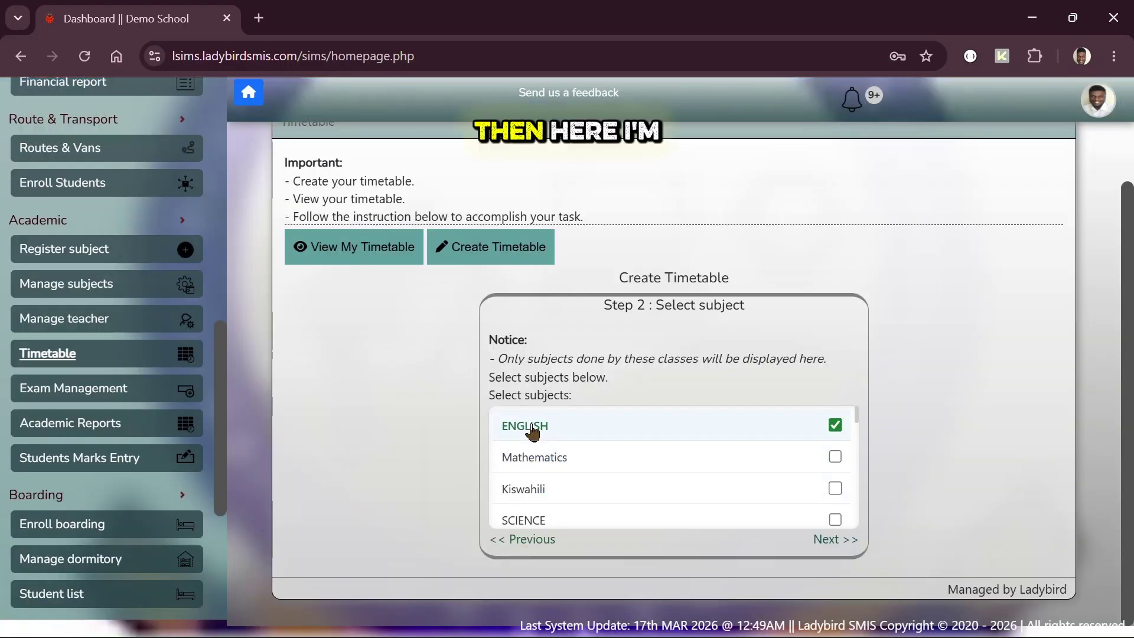
Step: Add Mathematics and Kiswahili to the timetable's subjects alongside ENGLISH
{"action": "left_click", "coordinate": [533, 459]}
{"action": "left_click", "coordinate": [536, 490]}
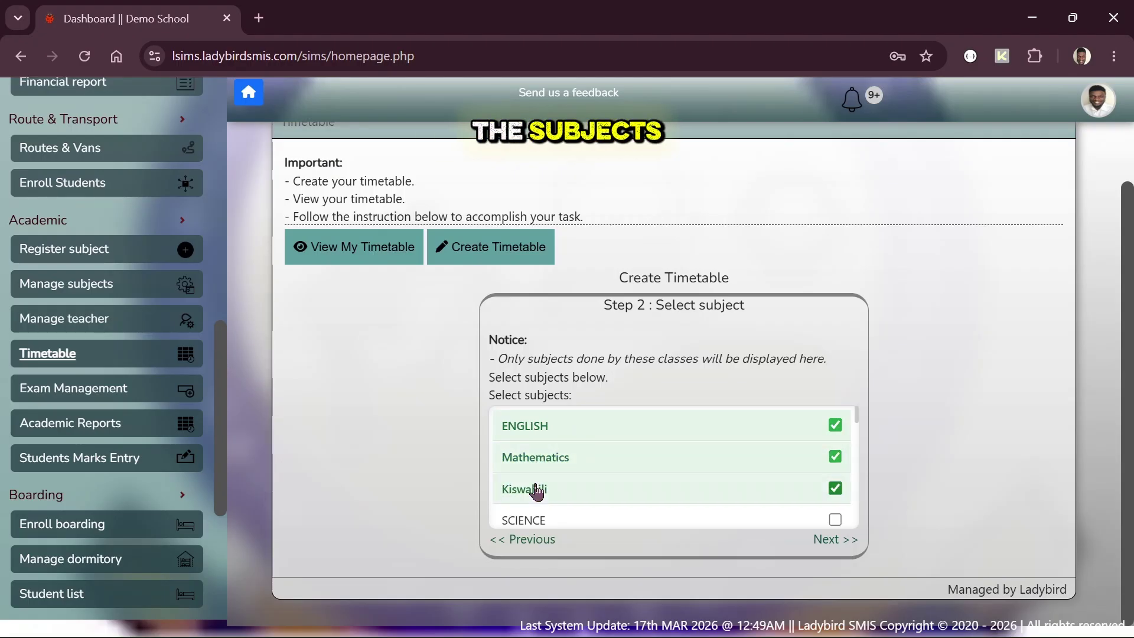
{"action": "scroll", "coordinate": [537, 491], "scroll_direction": "down", "scroll_amount": 1}
{"action": "scroll", "coordinate": [517, 492], "scroll_direction": "down", "scroll_amount": 1}
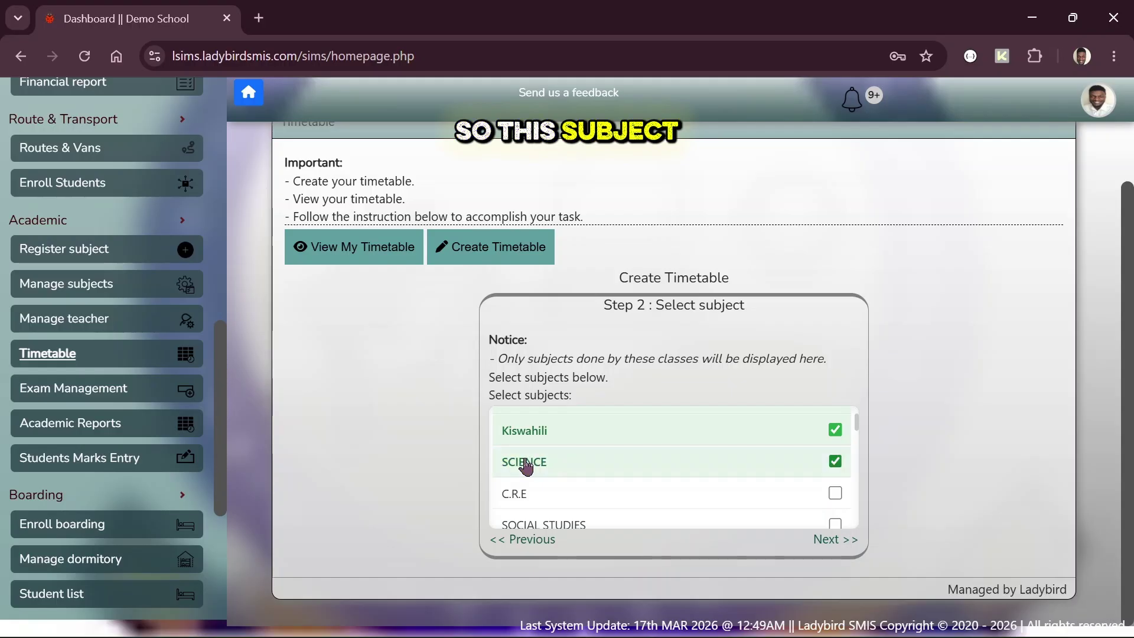
{"action": "scroll", "coordinate": [537, 466], "scroll_direction": "up", "scroll_amount": 2}
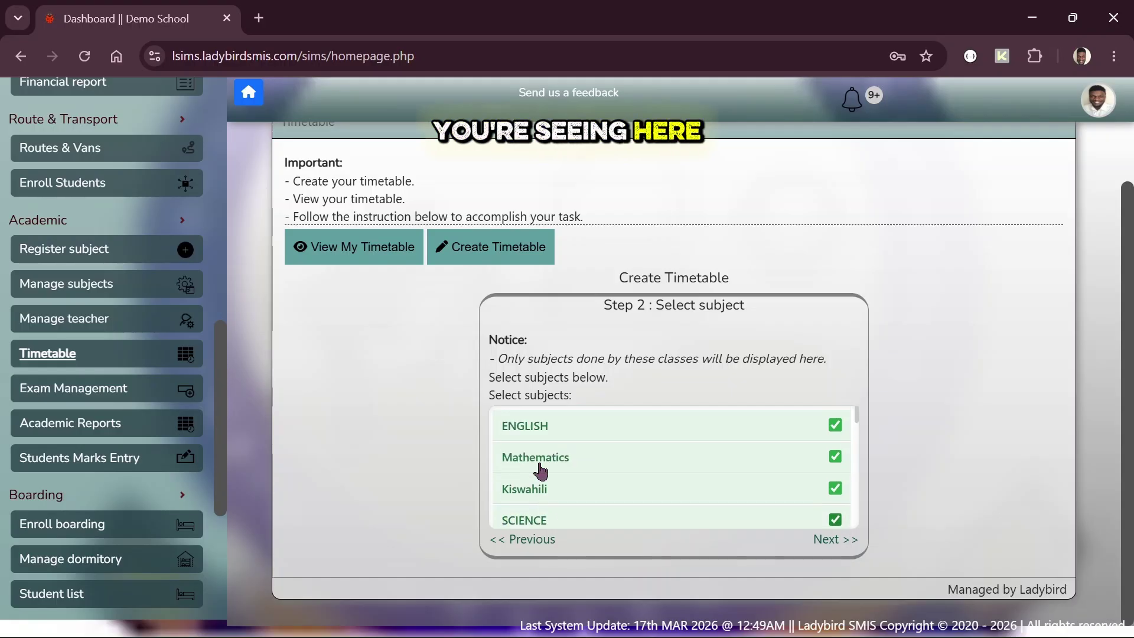
{"action": "scroll", "coordinate": [538, 462], "scroll_direction": "down", "scroll_amount": 1}
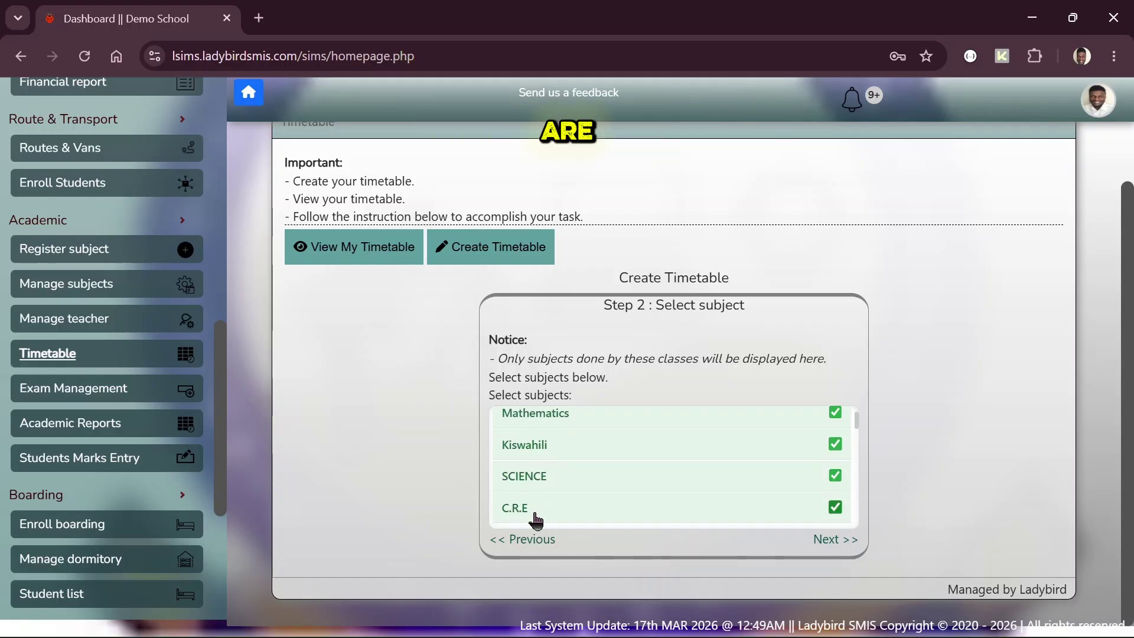
Step: Keep C.R.E ticked, leave SOCIAL STUDIES out, and proceed to the Step 3 preview
{"action": "left_click", "coordinate": [527, 518]}
{"action": "scroll", "coordinate": [537, 494], "scroll_direction": "up", "scroll_amount": 1}
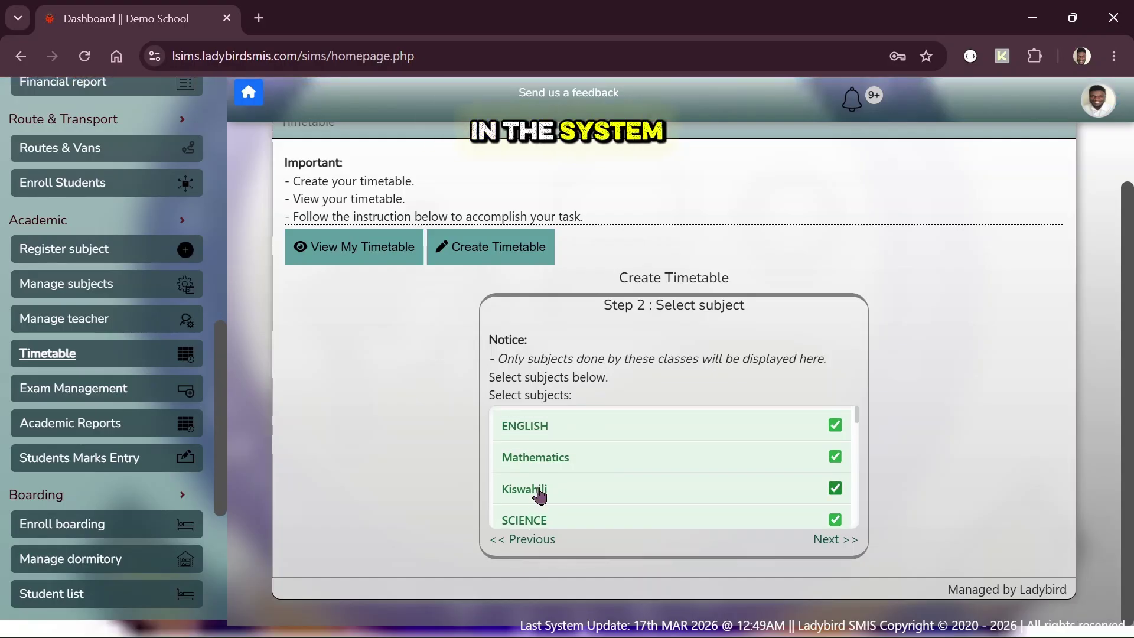
{"action": "scroll", "coordinate": [539, 495], "scroll_direction": "down", "scroll_amount": 2}
{"action": "left_click", "coordinate": [524, 491]}
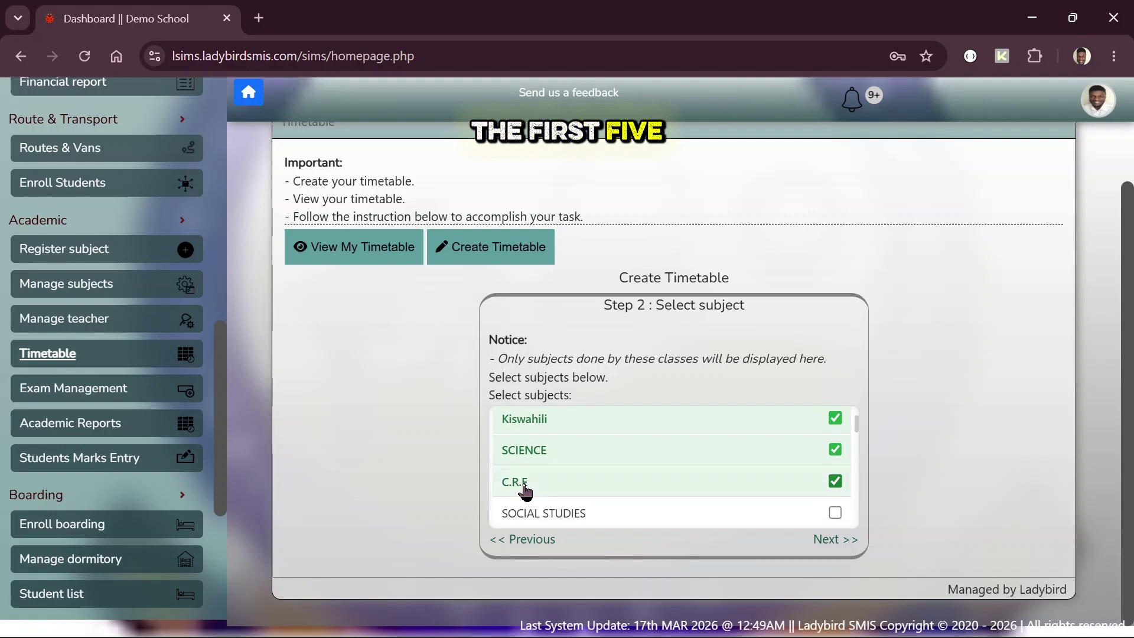
{"action": "scroll", "coordinate": [525, 491], "scroll_direction": "up", "scroll_amount": 2}
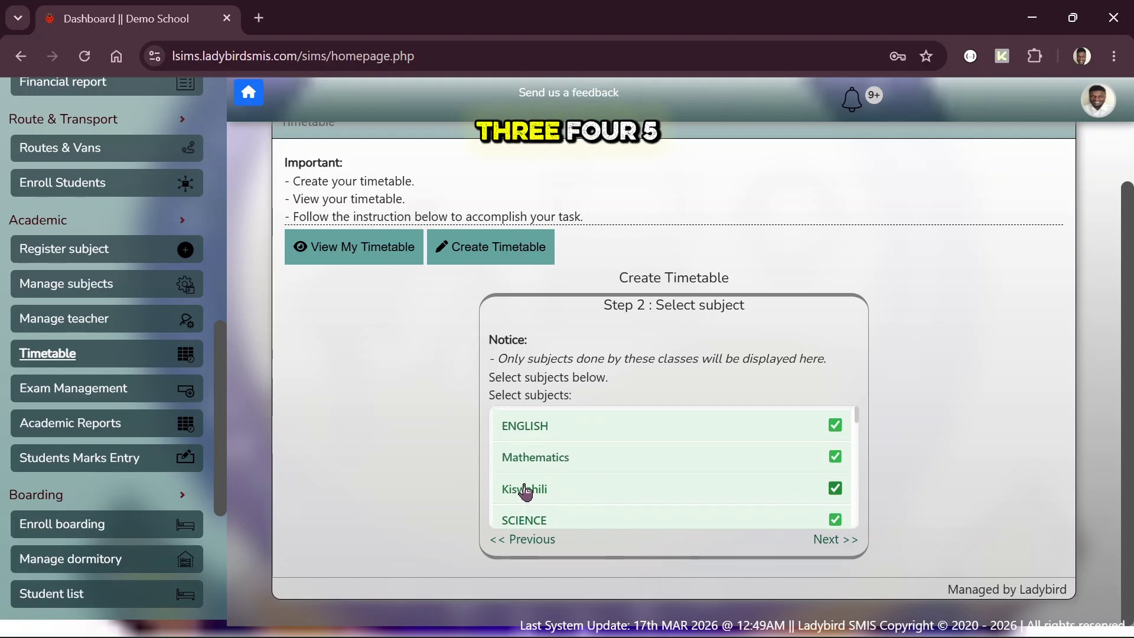
{"action": "scroll", "coordinate": [555, 422], "scroll_direction": "up", "scroll_amount": 1}
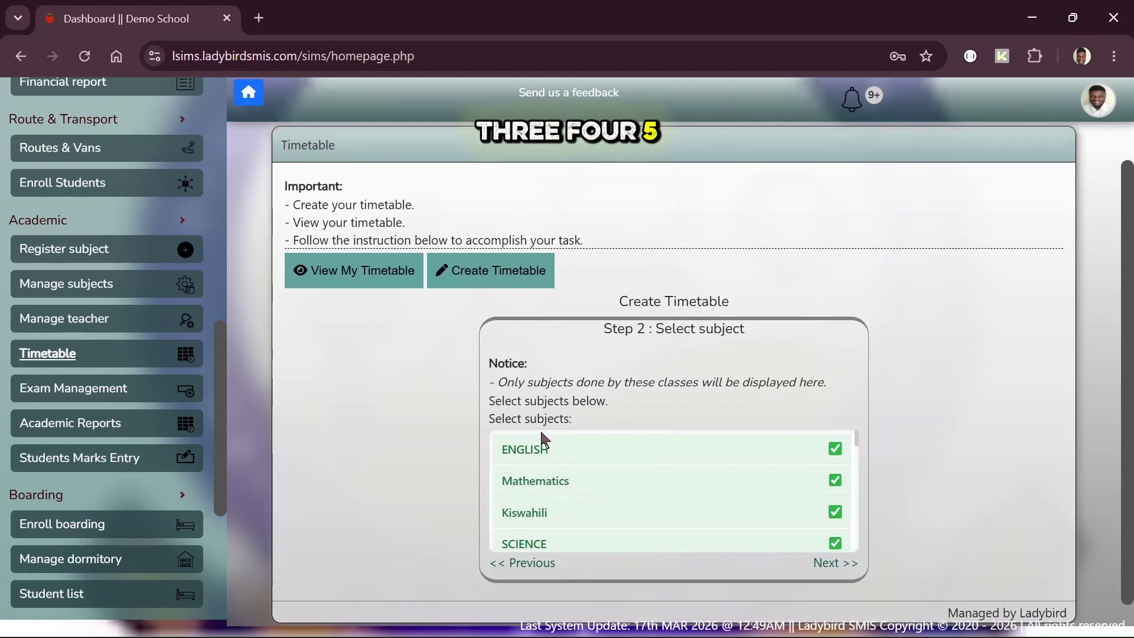
{"action": "scroll", "coordinate": [544, 524], "scroll_direction": "down", "scroll_amount": 2}
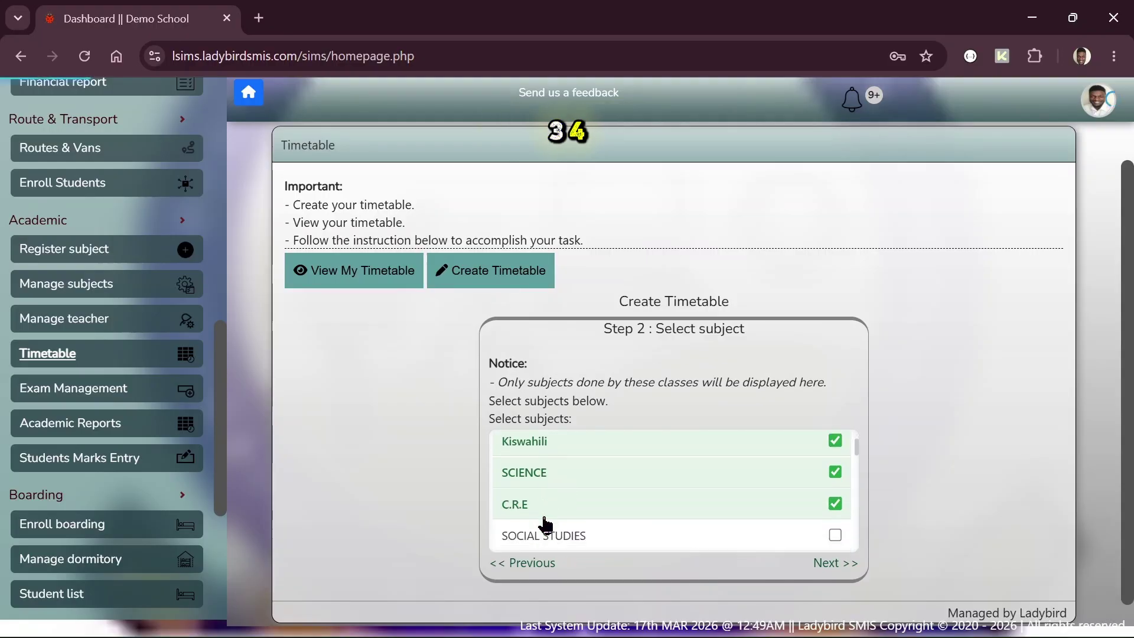
{"action": "scroll", "coordinate": [895, 489], "scroll_direction": "down", "scroll_amount": 1}
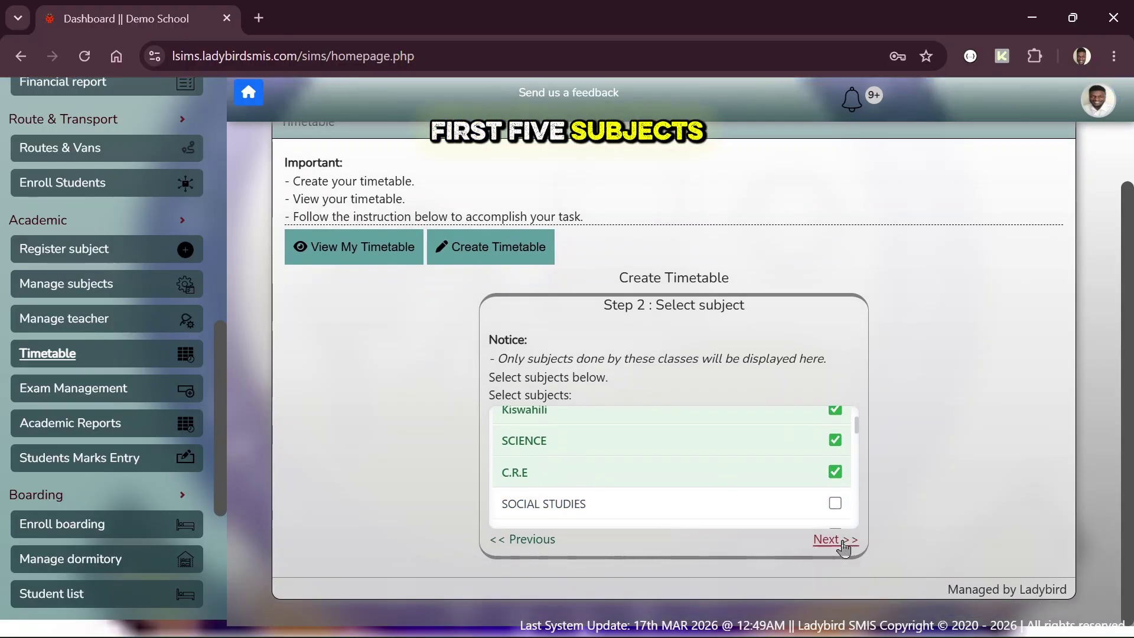
{"action": "left_click", "coordinate": [842, 541]}
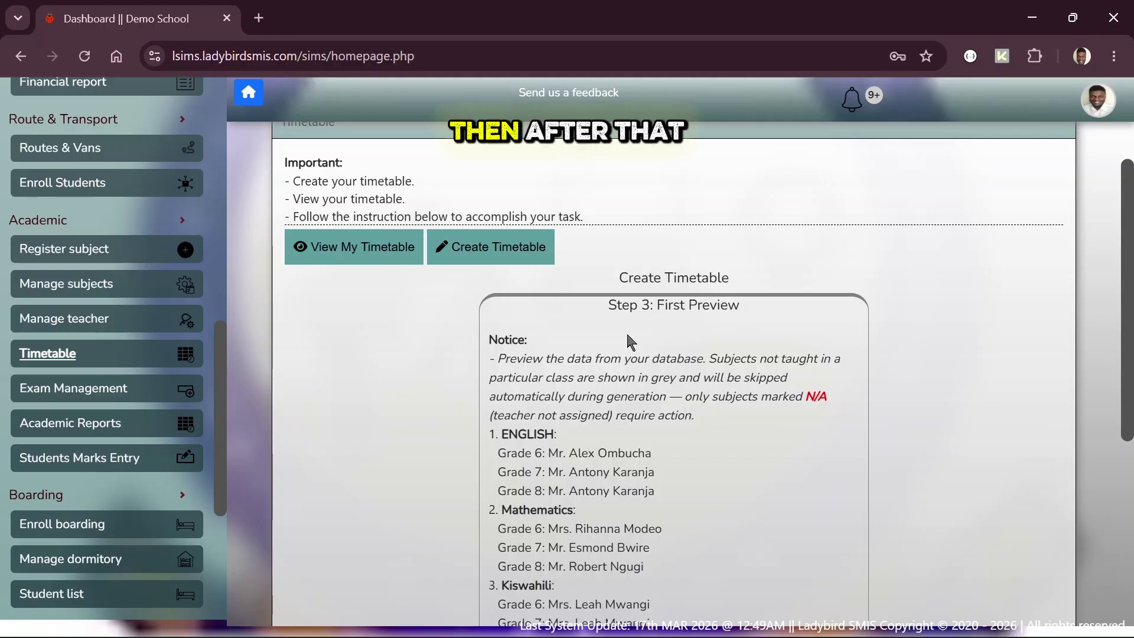
Step: Check the ENGLISH and Mathematics teacher assignments in the first preview
{"action": "scroll", "coordinate": [627, 339], "scroll_direction": "down", "scroll_amount": 2}
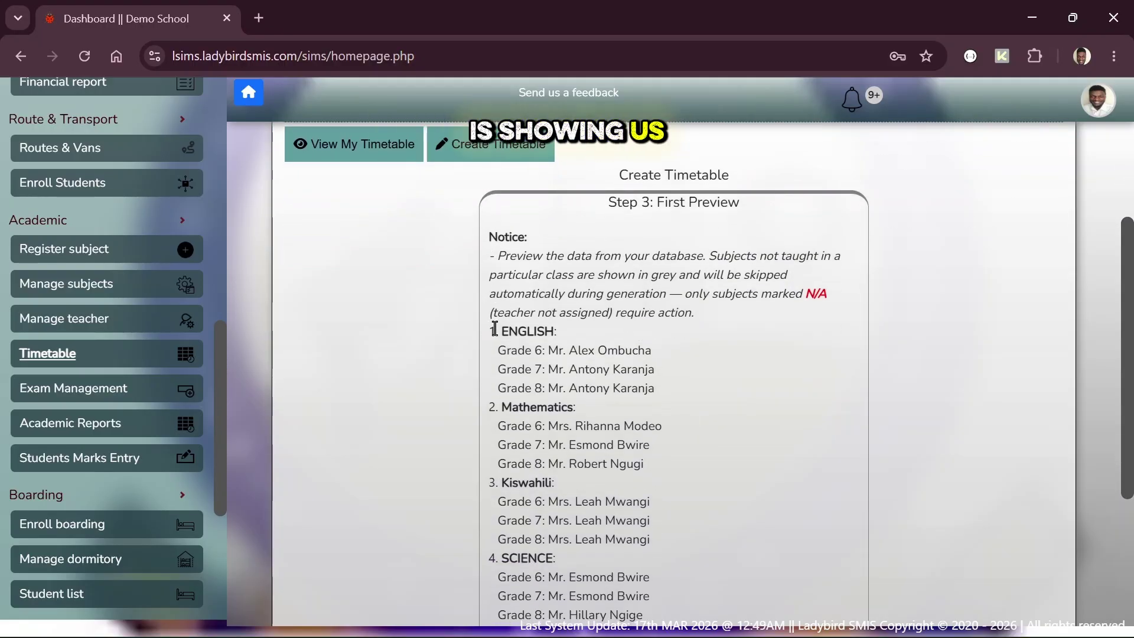
{"action": "left_click_drag", "start_coordinate": [496, 331], "coordinate": [667, 384]}
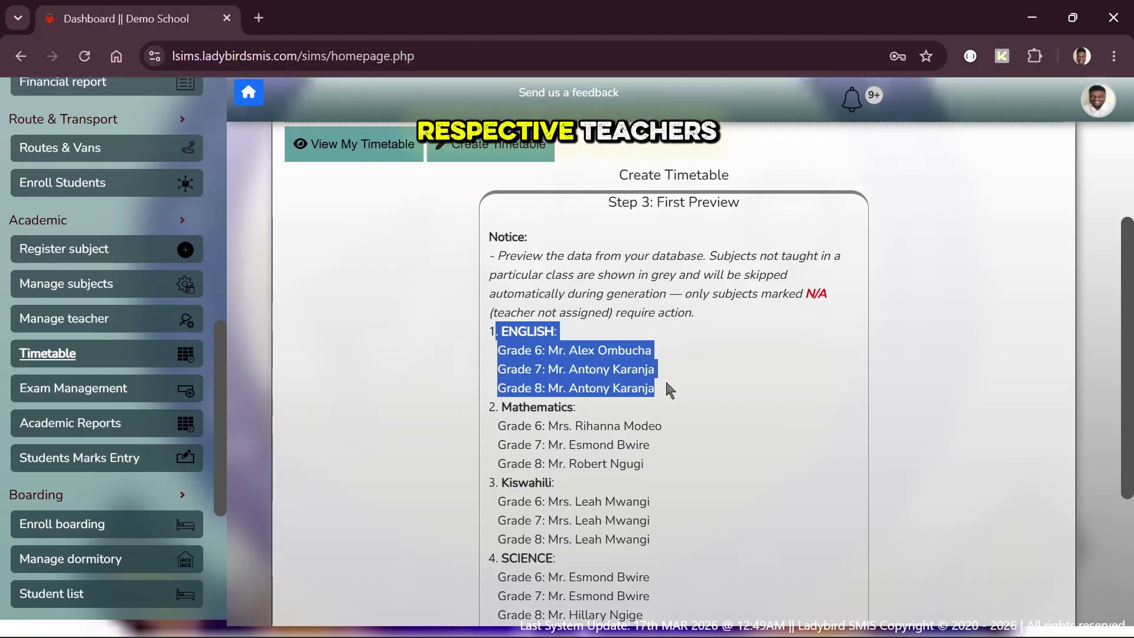
{"action": "scroll", "coordinate": [666, 384], "scroll_direction": "down", "scroll_amount": 2}
{"action": "left_click_drag", "start_coordinate": [501, 271], "coordinate": [665, 332]}
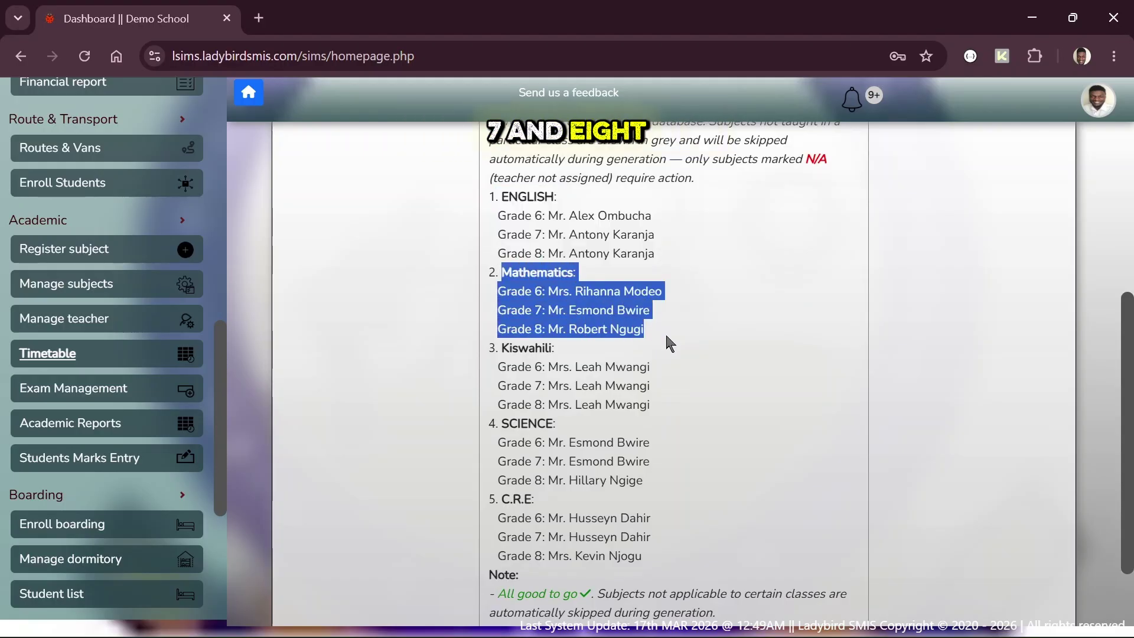
{"action": "left_click", "coordinate": [665, 332]}
{"action": "scroll", "coordinate": [666, 332], "scroll_direction": "down", "scroll_amount": 1}
{"action": "scroll", "coordinate": [666, 338], "scroll_direction": "down", "scroll_amount": 1}
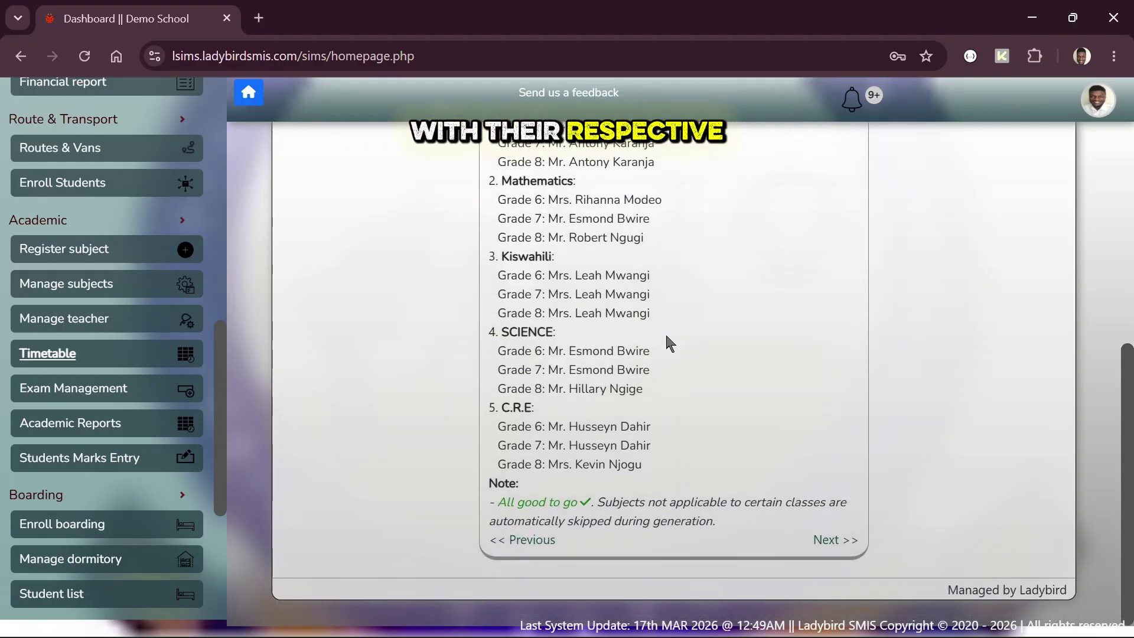
{"action": "scroll", "coordinate": [623, 294], "scroll_direction": "up", "scroll_amount": 1}
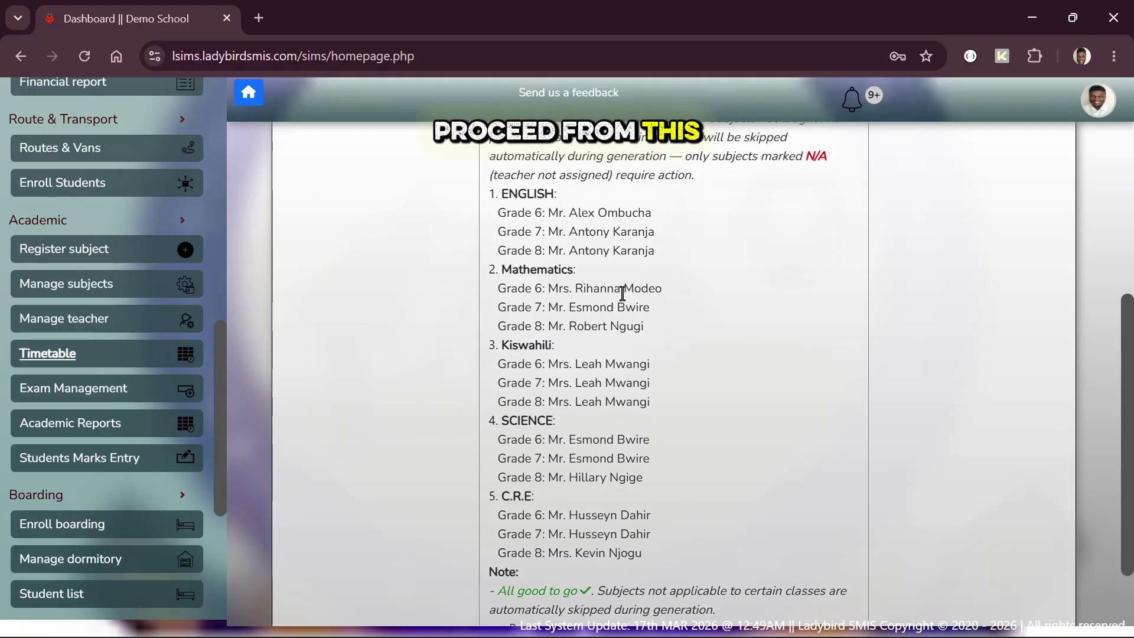
Step: Confirm ENGLISH's Grade 6 line and the 'All good to go' note, then advance to Step 4
{"action": "double_click", "coordinate": [517, 195]}
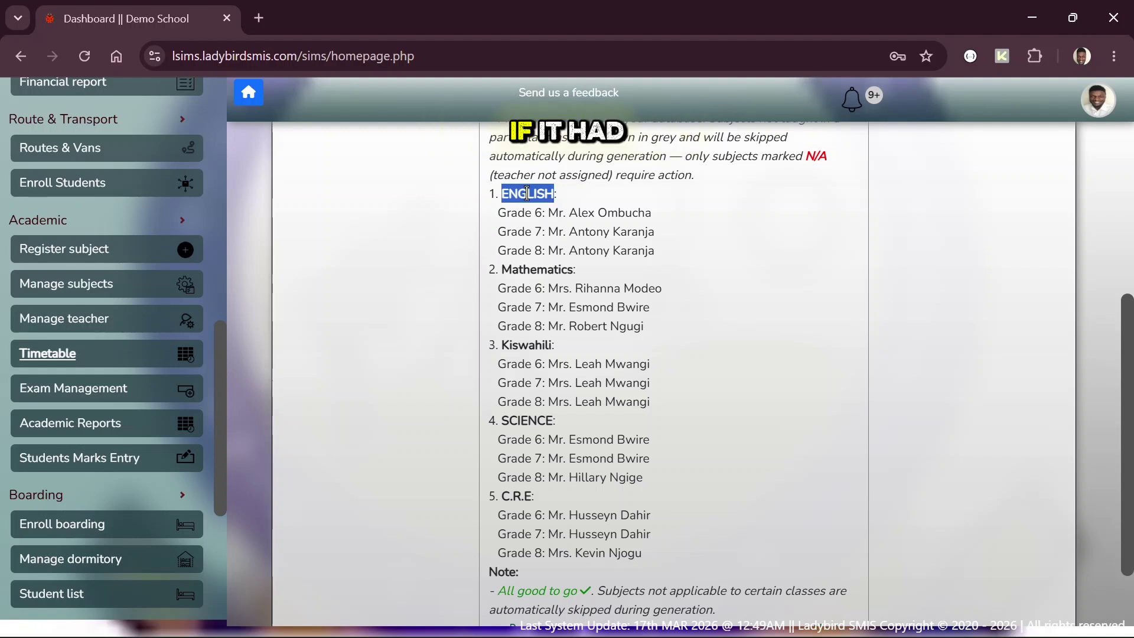
{"action": "left_click_drag", "start_coordinate": [498, 212], "coordinate": [544, 213]}
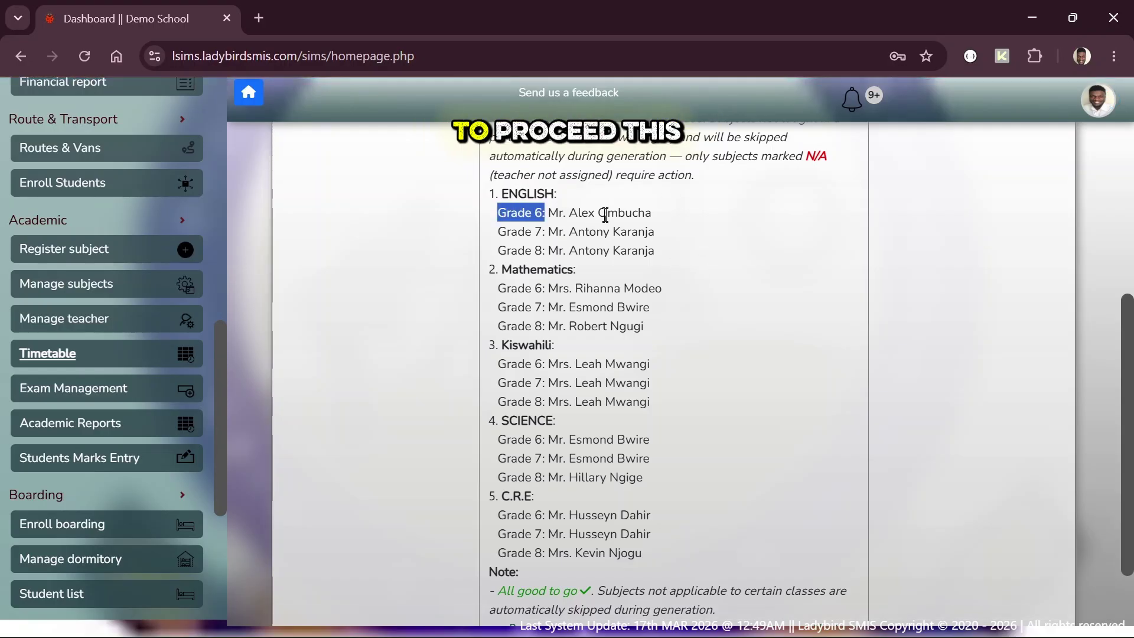
{"action": "scroll", "coordinate": [603, 215], "scroll_direction": "down", "scroll_amount": 2}
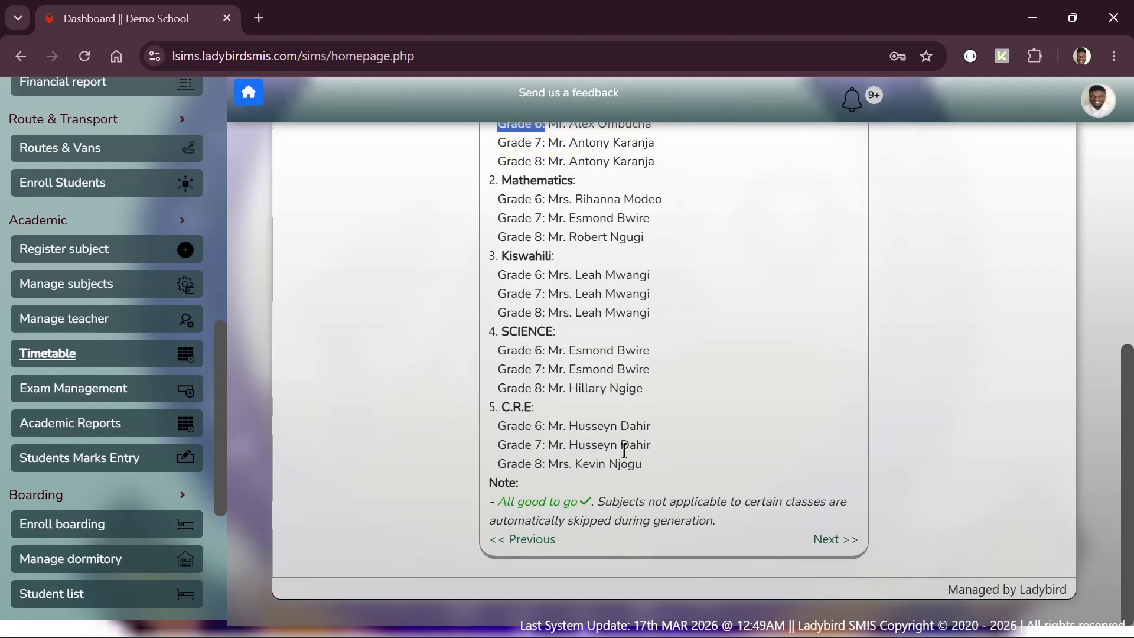
{"action": "left_click_drag", "start_coordinate": [495, 502], "coordinate": [585, 507]}
{"action": "left_click", "coordinate": [586, 506]}
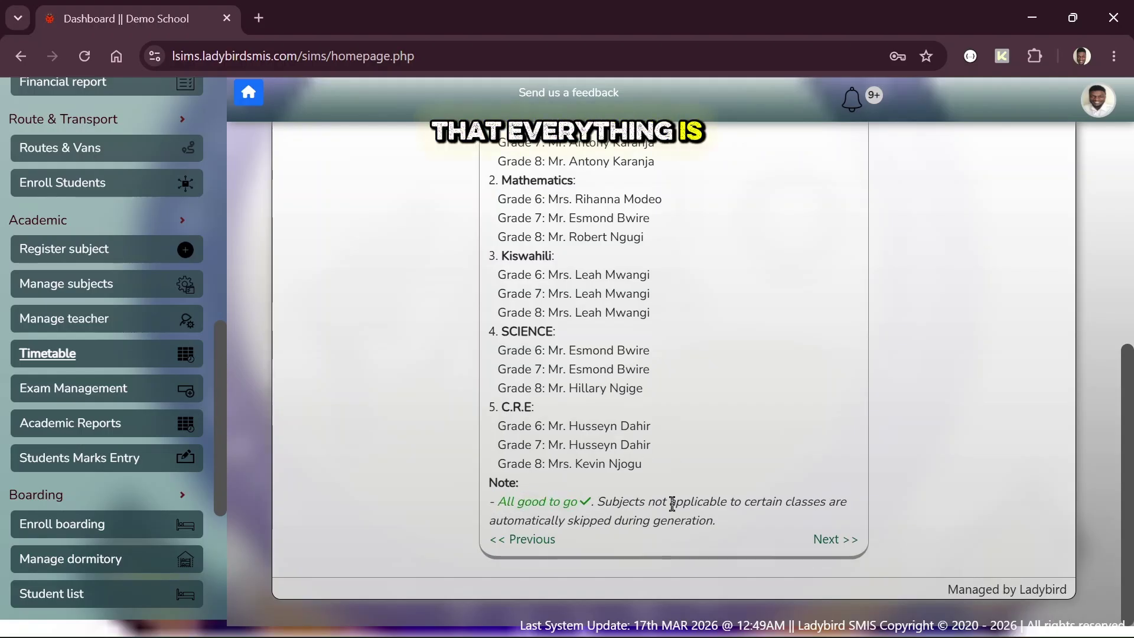
{"action": "left_click", "coordinate": [841, 540]}
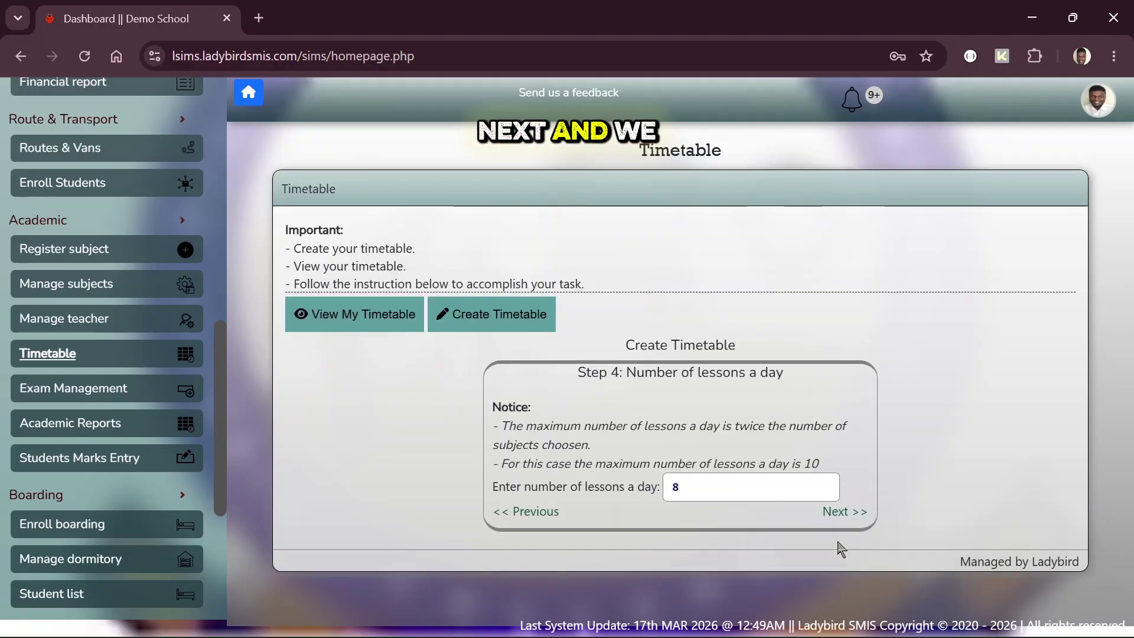
Step: Clear the old lessons-per-day value, noting the daily maximum of 10 lessons
{"action": "double_click", "coordinate": [678, 487]}
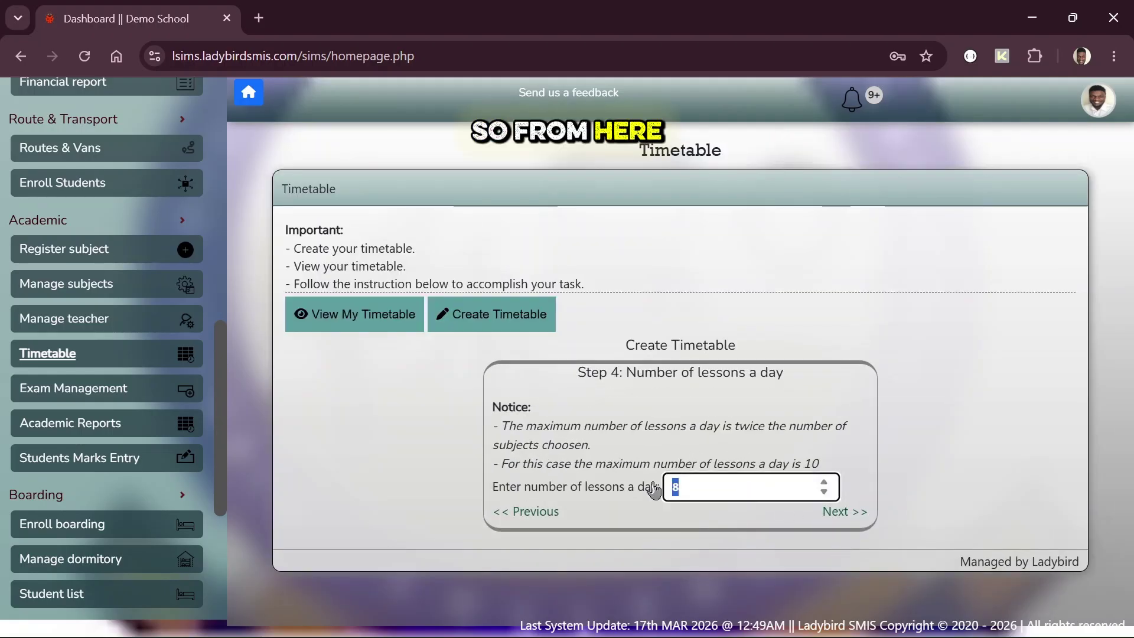
{"action": "key", "text": "BackSpace"}
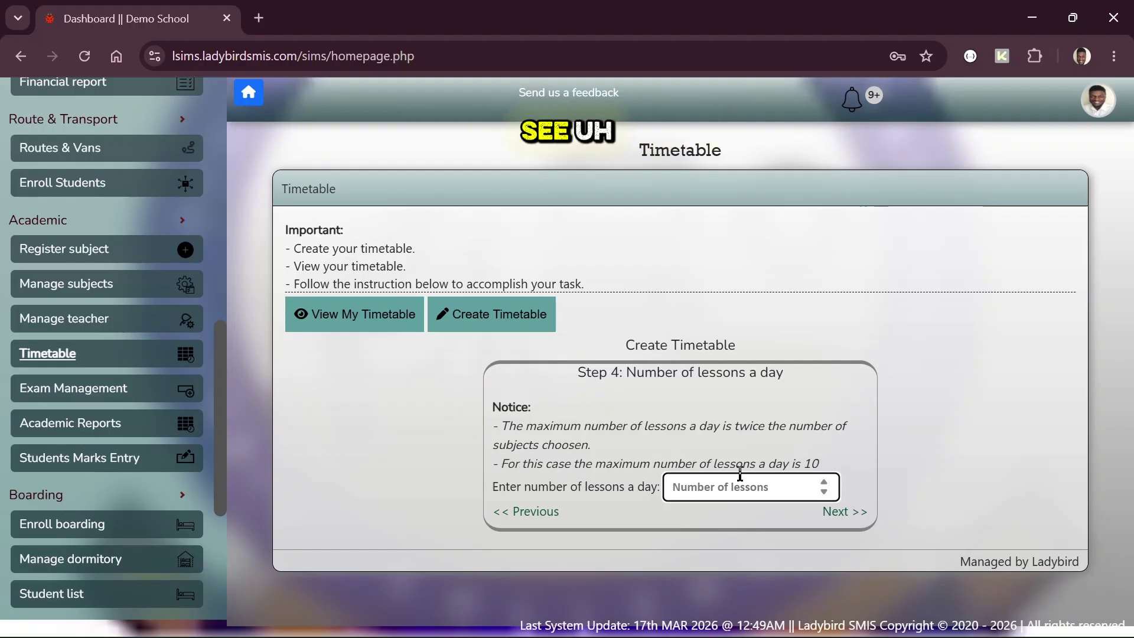
{"action": "left_click_drag", "start_coordinate": [795, 466], "coordinate": [835, 469]}
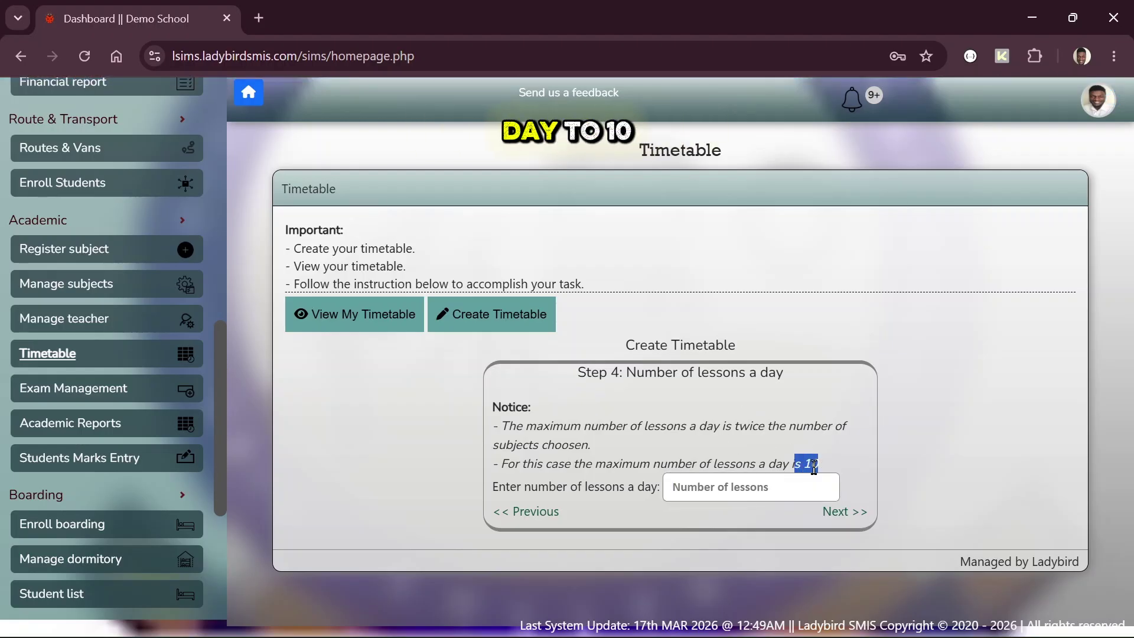
{"action": "left_click", "coordinate": [814, 467]}
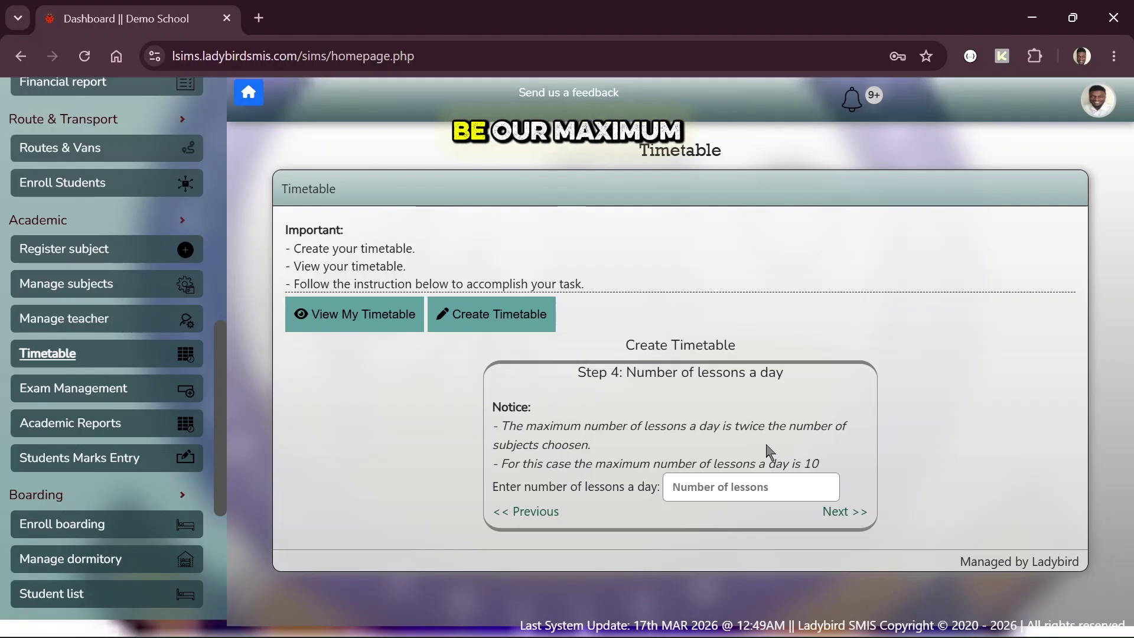
{"action": "left_click", "coordinate": [768, 493]}
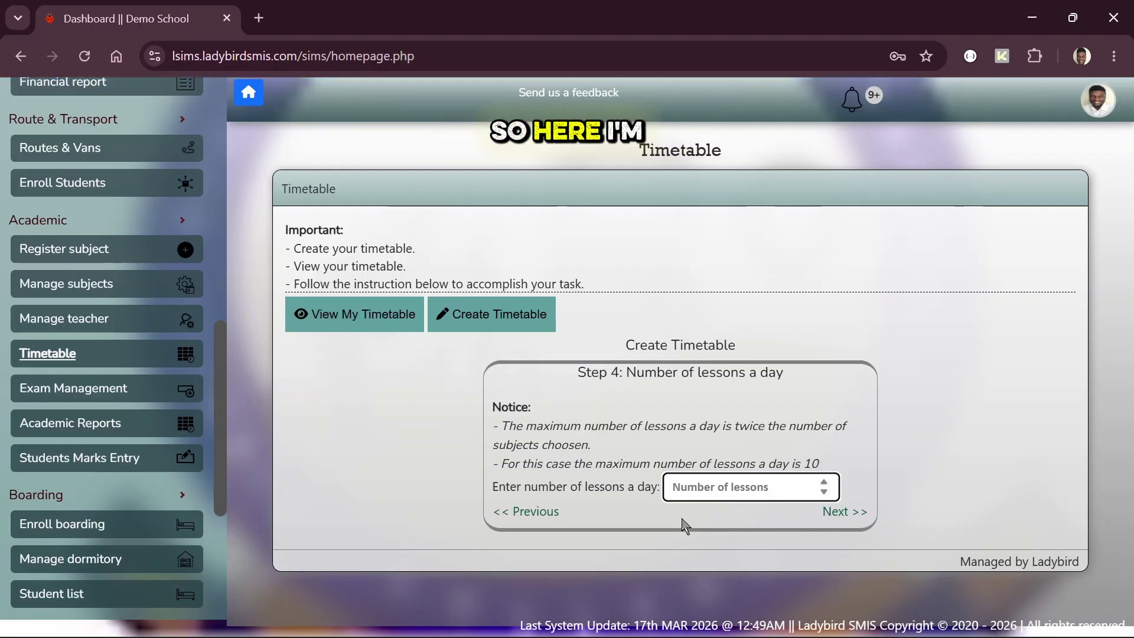
Step: Enter 8 lessons per day, make Mathematics and ENGLISH morning lessons, and continue to Step 6
{"action": "type", "text": "8"}
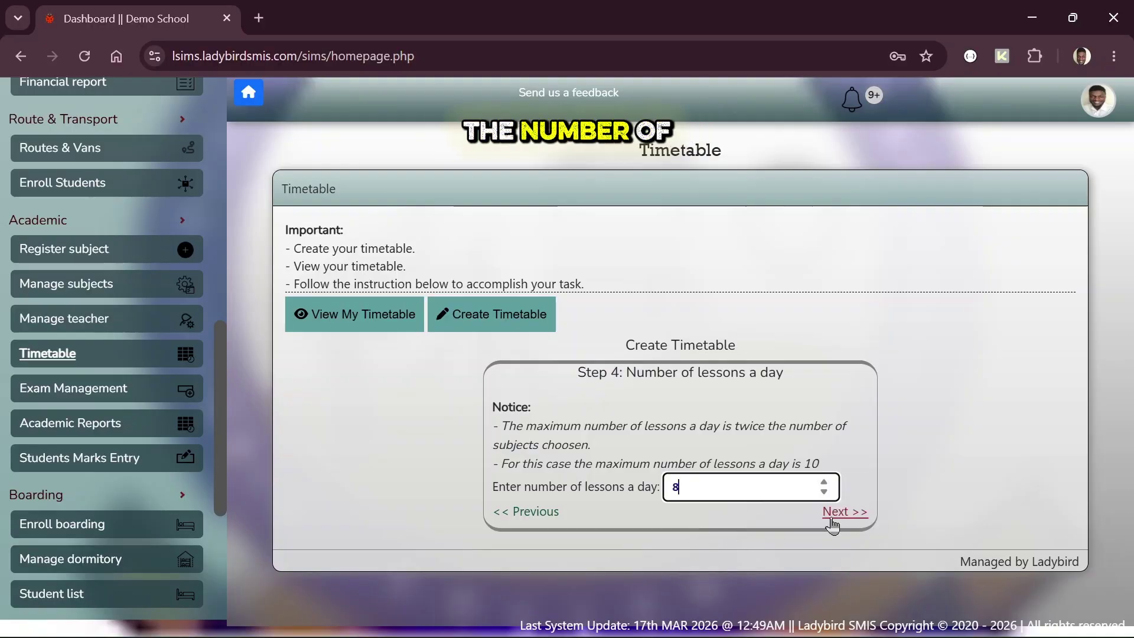
{"action": "left_click", "coordinate": [850, 513]}
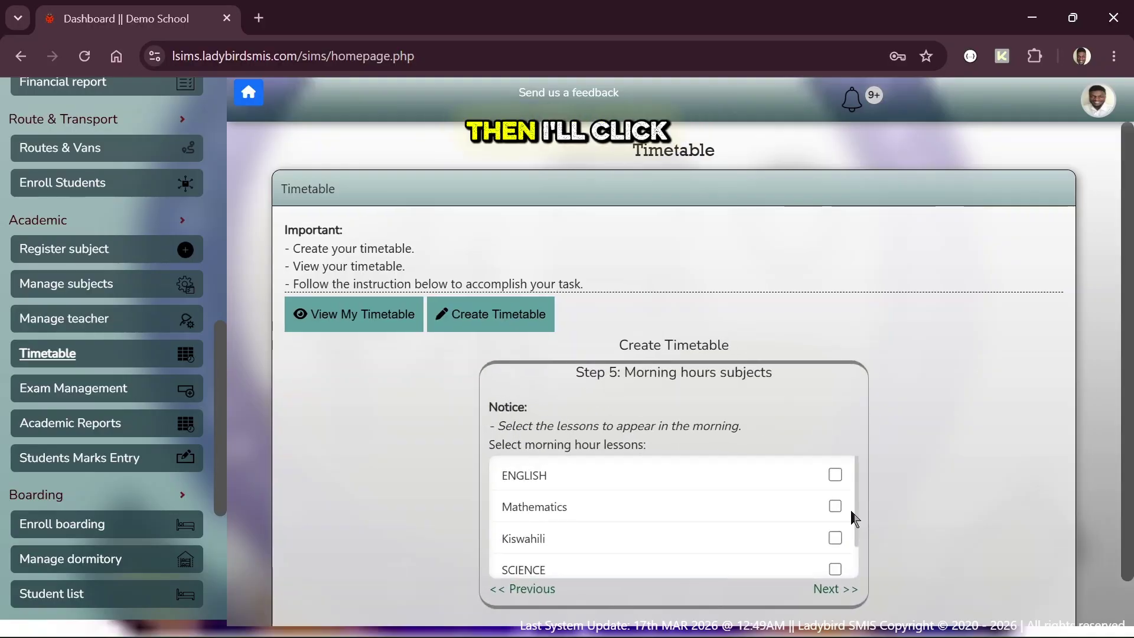
{"action": "left_click", "coordinate": [548, 512]}
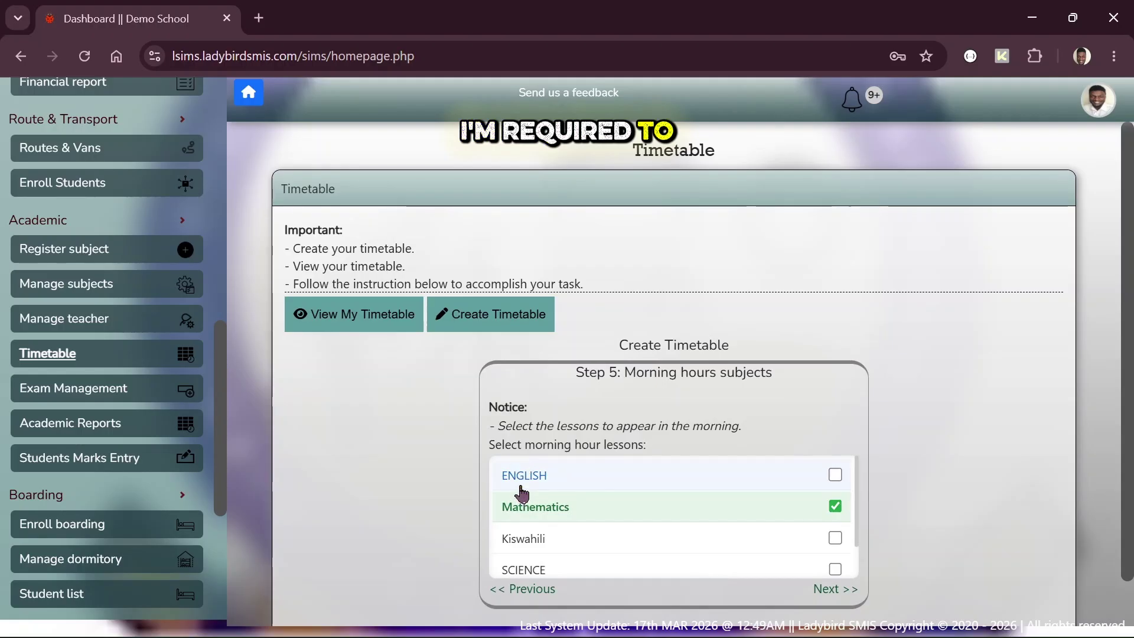
{"action": "left_click", "coordinate": [530, 476]}
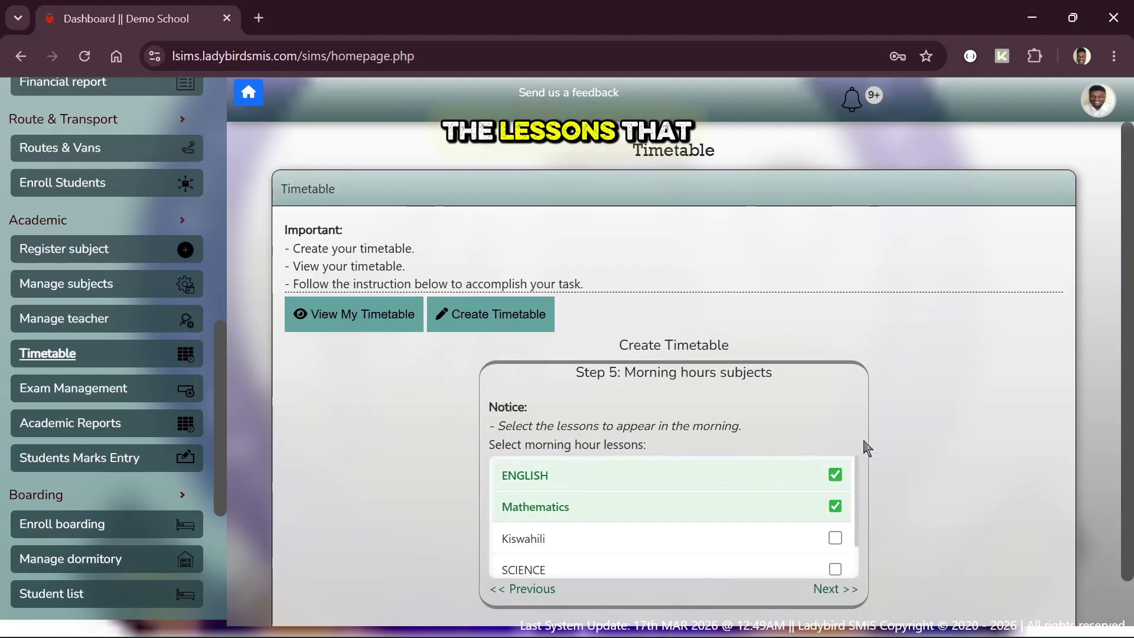
{"action": "scroll", "coordinate": [886, 499], "scroll_direction": "down", "scroll_amount": 1}
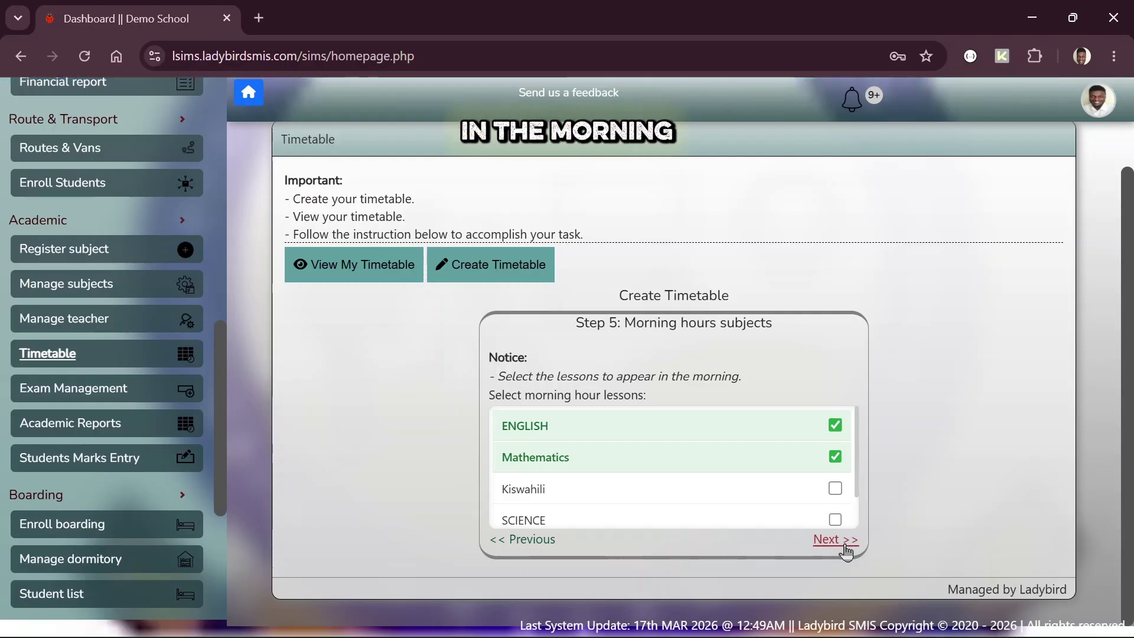
{"action": "left_click", "coordinate": [847, 540]}
Step: Tick Saturday as an extra school day and continue to Step 7: Lesson Allocation
{"action": "scroll", "coordinate": [626, 443], "scroll_direction": "up", "scroll_amount": 1}
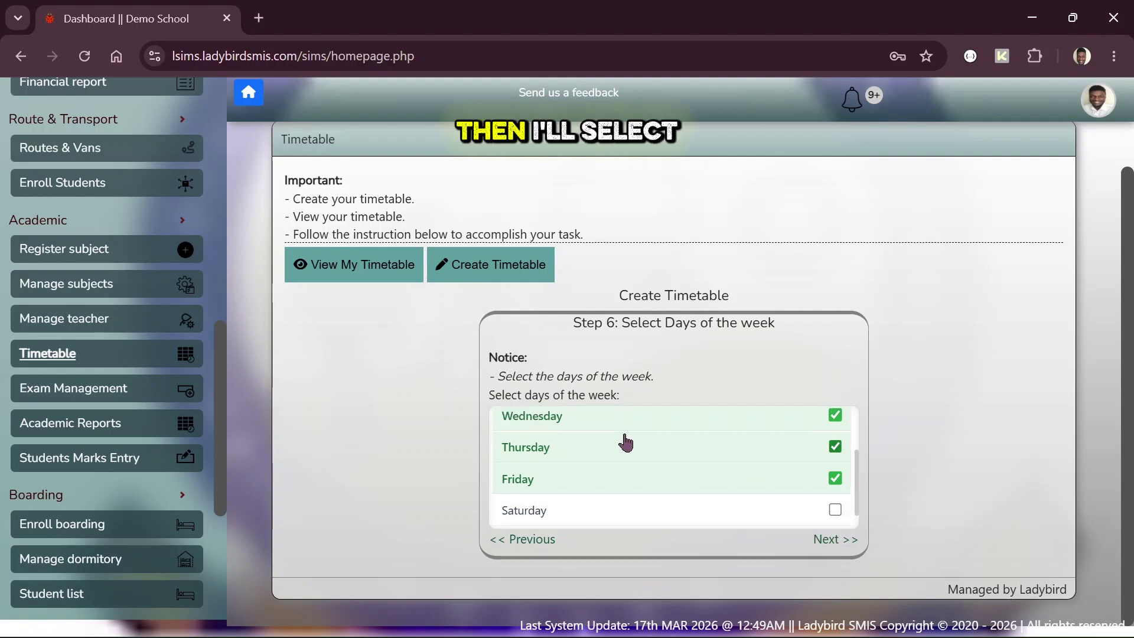
{"action": "scroll", "coordinate": [626, 443], "scroll_direction": "up", "scroll_amount": 1}
{"action": "scroll", "coordinate": [626, 443], "scroll_direction": "down", "scroll_amount": 2}
{"action": "scroll", "coordinate": [626, 443], "scroll_direction": "up", "scroll_amount": 1}
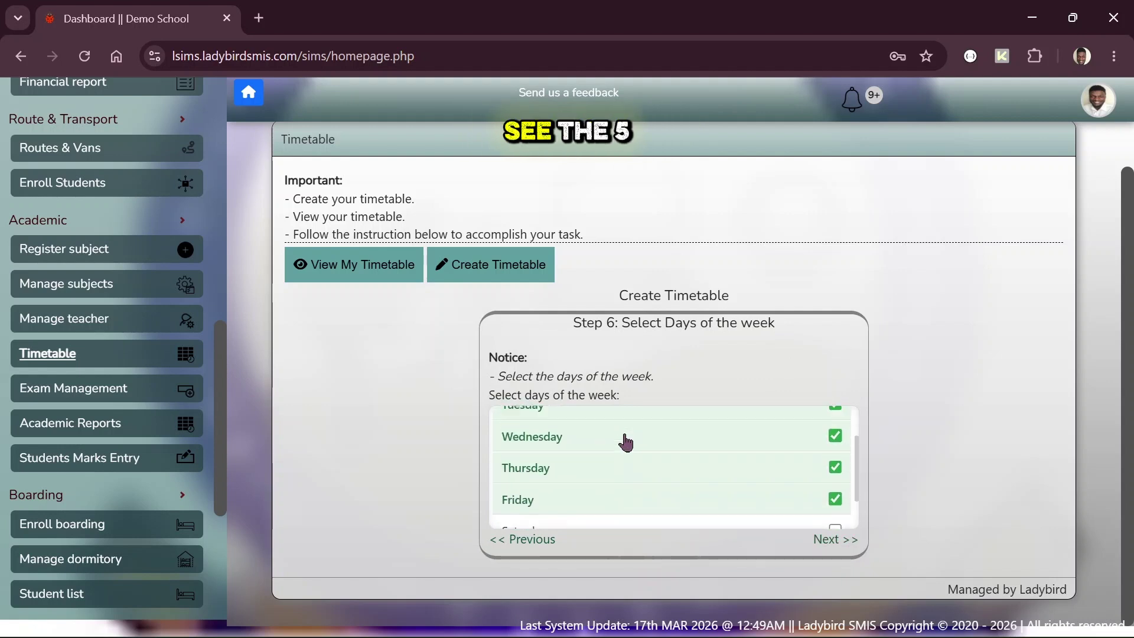
{"action": "scroll", "coordinate": [626, 443], "scroll_direction": "up", "scroll_amount": 1}
{"action": "scroll", "coordinate": [625, 443], "scroll_direction": "down", "scroll_amount": 2}
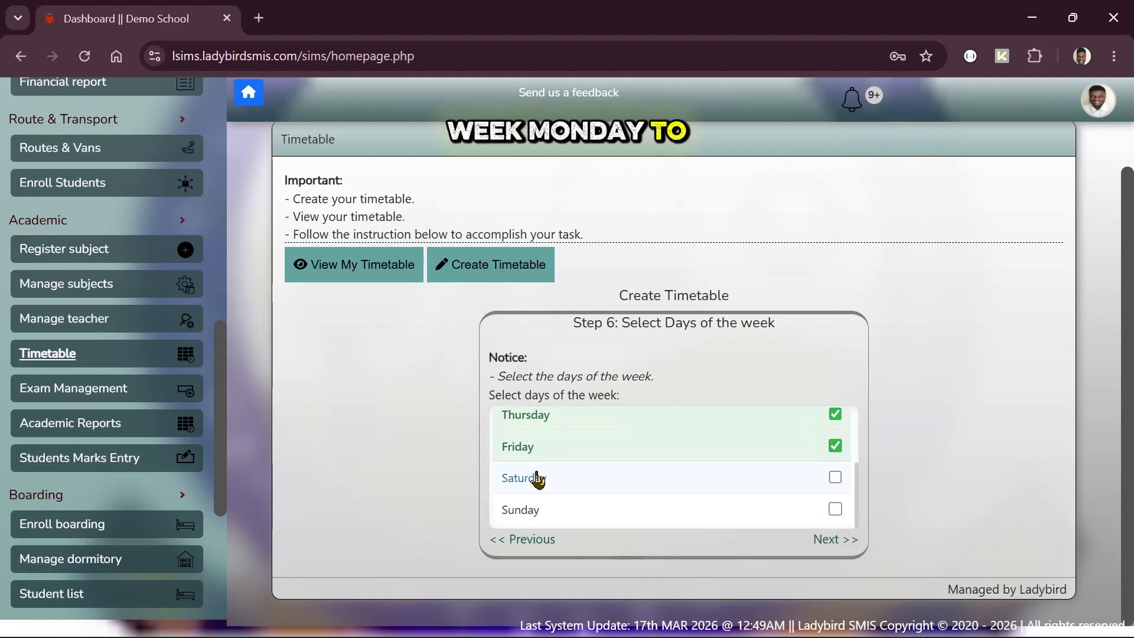
{"action": "left_click", "coordinate": [537, 479]}
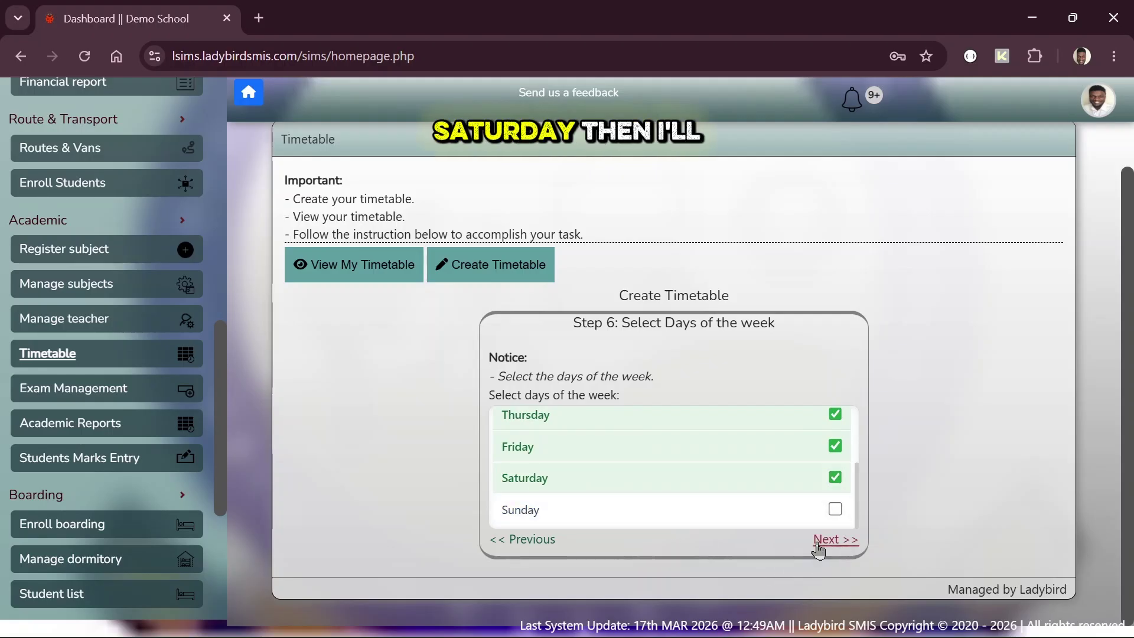
{"action": "left_click", "coordinate": [818, 545]}
{"action": "scroll", "coordinate": [709, 330], "scroll_direction": "down", "scroll_amount": 1}
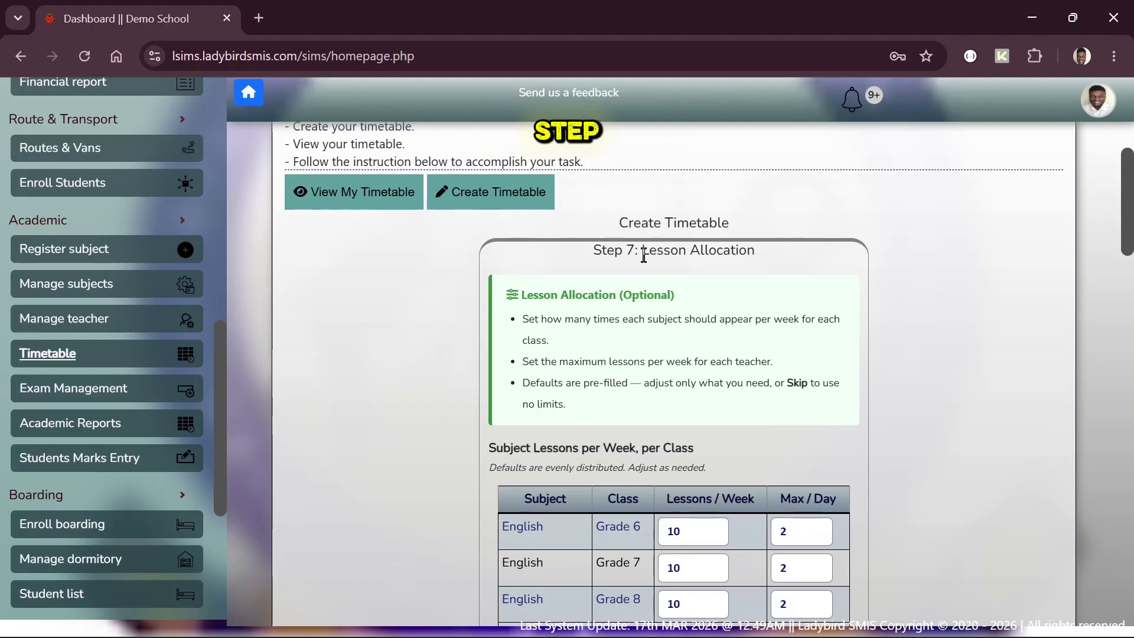
{"action": "left_click_drag", "start_coordinate": [643, 254], "coordinate": [761, 253]}
{"action": "scroll", "coordinate": [601, 311], "scroll_direction": "down", "scroll_amount": 2}
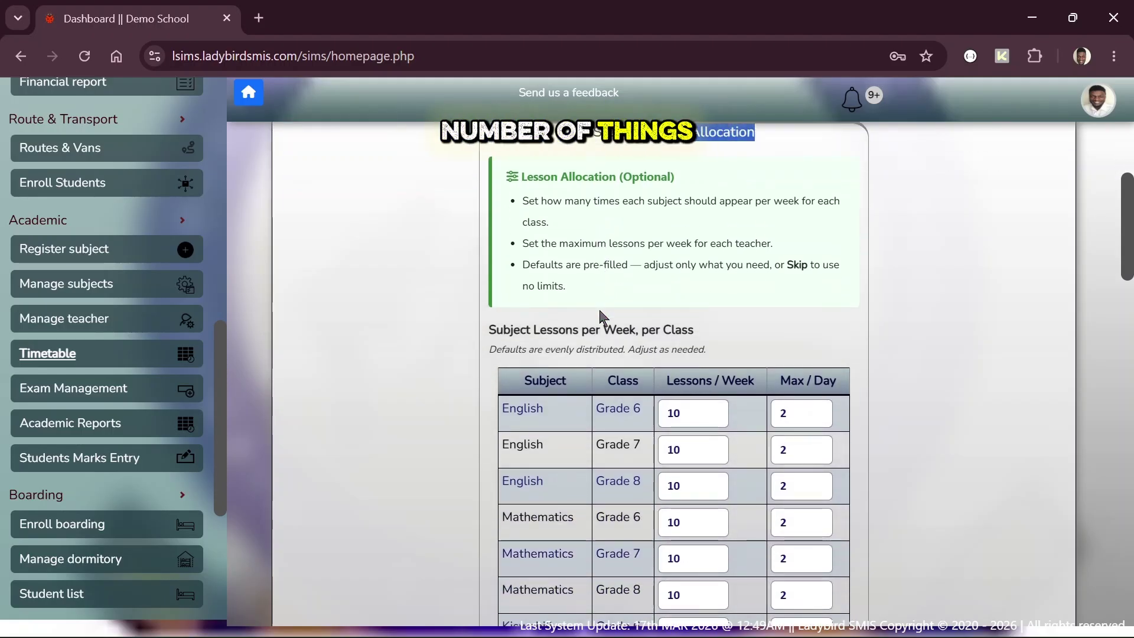
{"action": "scroll", "coordinate": [600, 312], "scroll_direction": "down", "scroll_amount": 1}
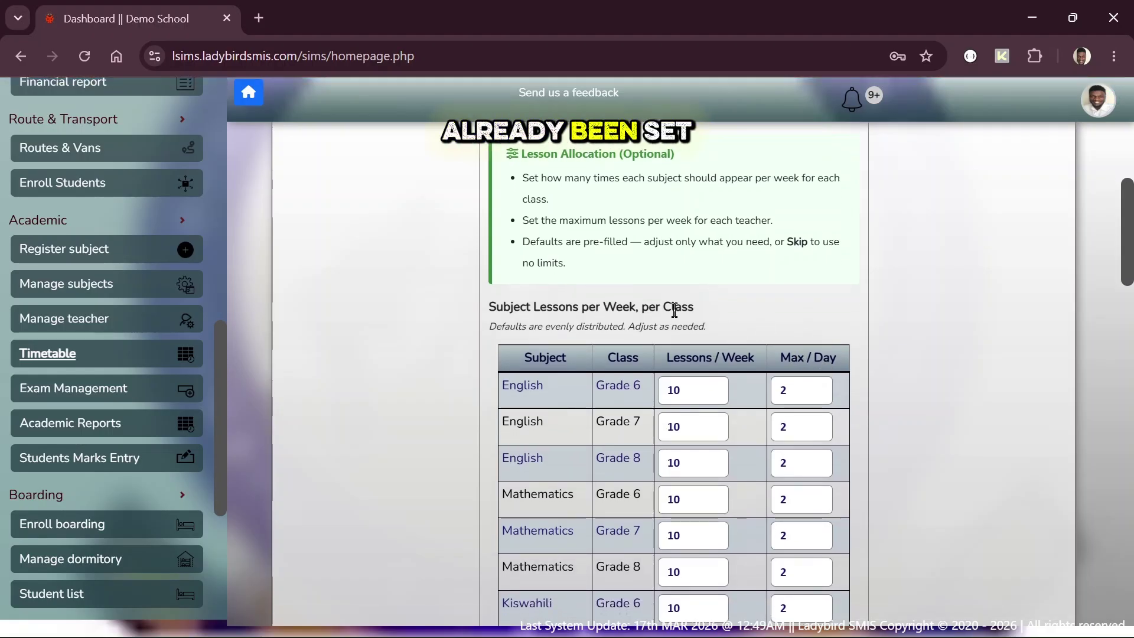
{"action": "double_click", "coordinate": [512, 306]}
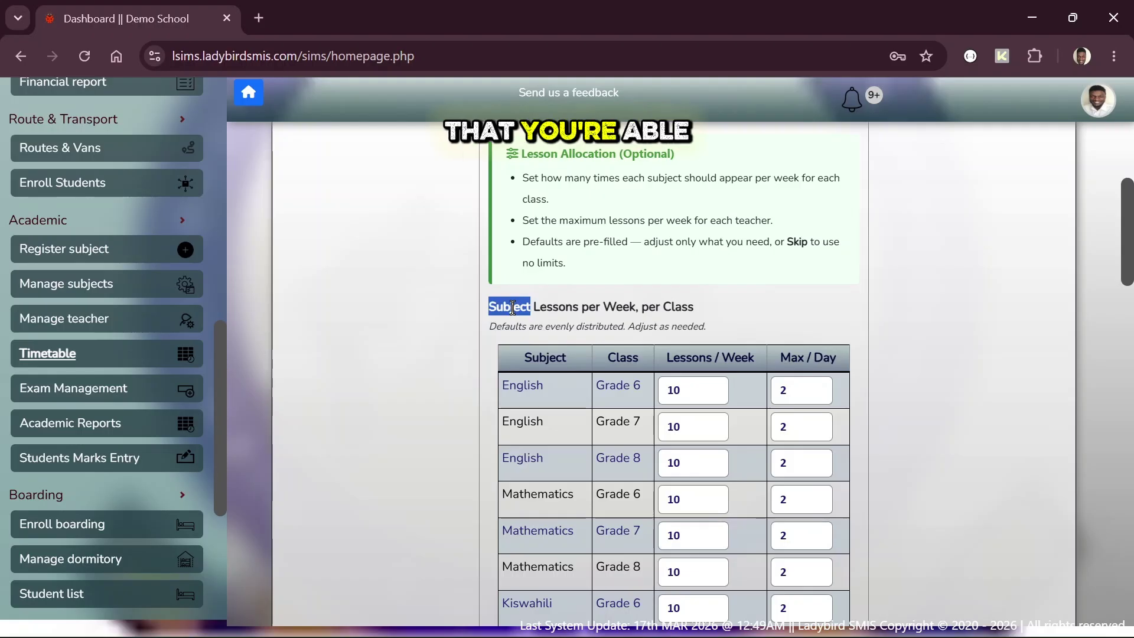
{"action": "double_click", "coordinate": [565, 310]}
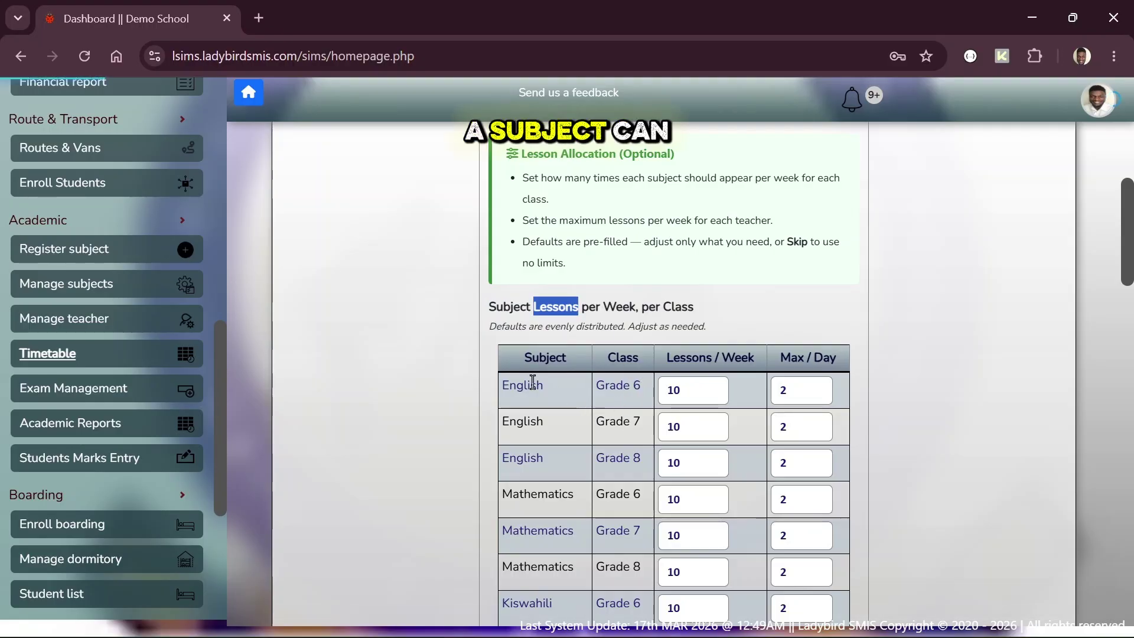
{"action": "left_click", "coordinate": [490, 389]}
{"action": "left_click_drag", "start_coordinate": [490, 389], "coordinate": [663, 391]}
{"action": "left_click", "coordinate": [666, 389]}
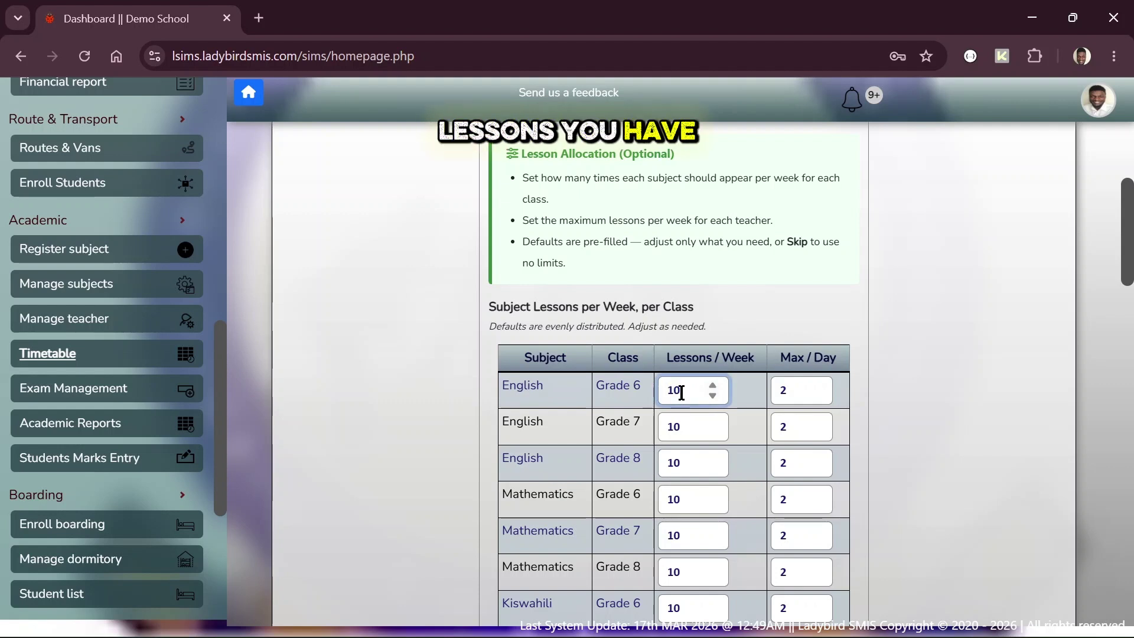
{"action": "left_click_drag", "start_coordinate": [680, 389], "coordinate": [670, 385]}
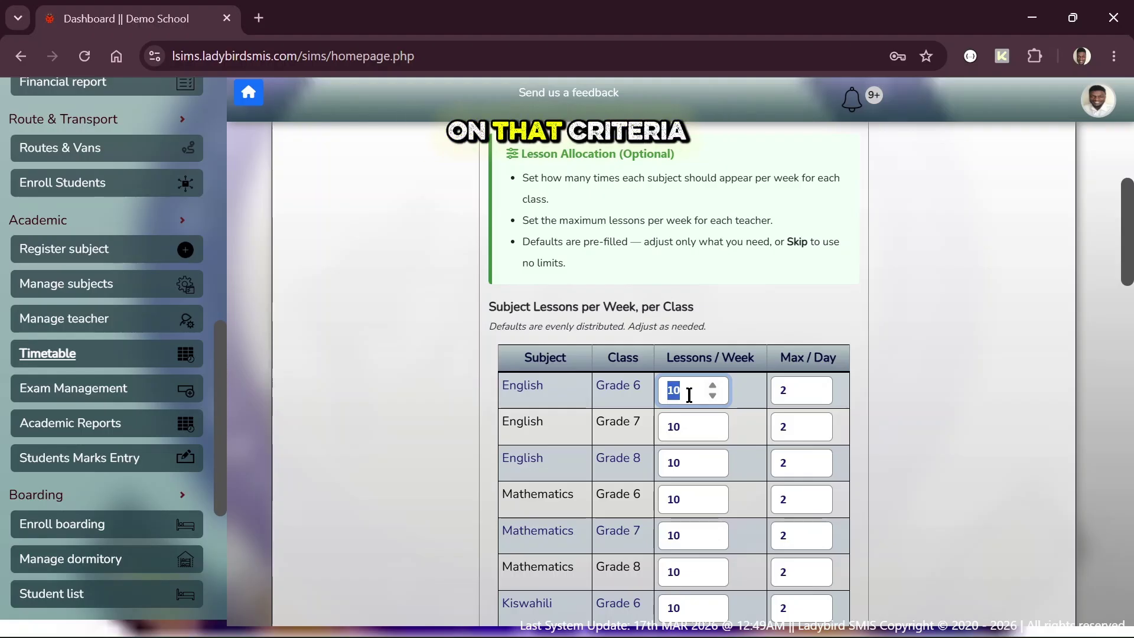
{"action": "left_click", "coordinate": [787, 396]}
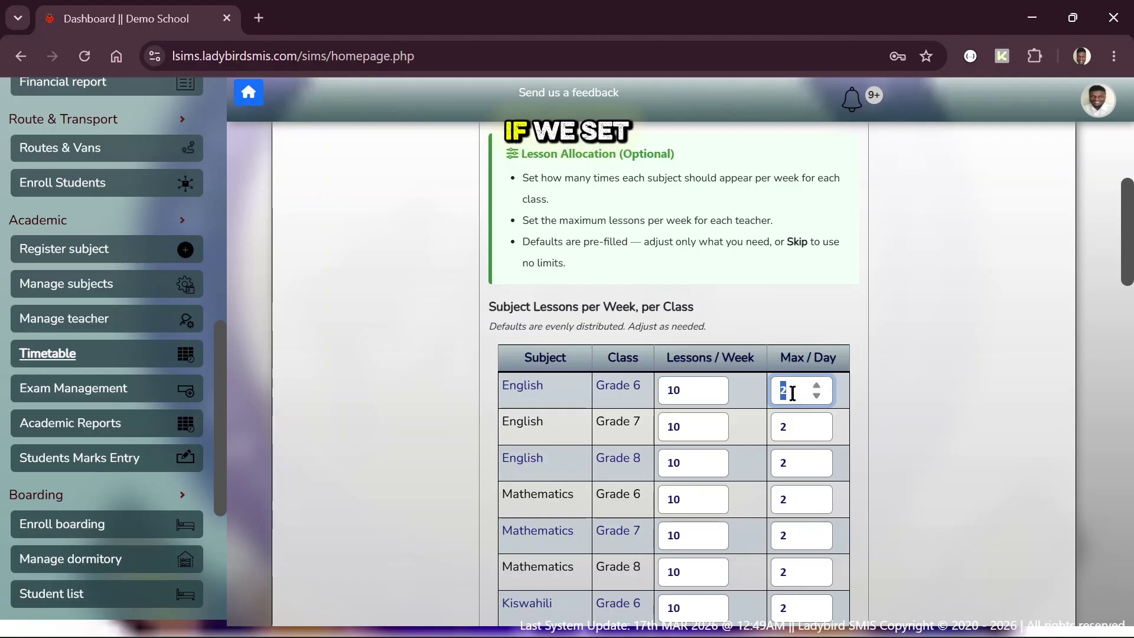
{"action": "left_click", "coordinate": [792, 393]}
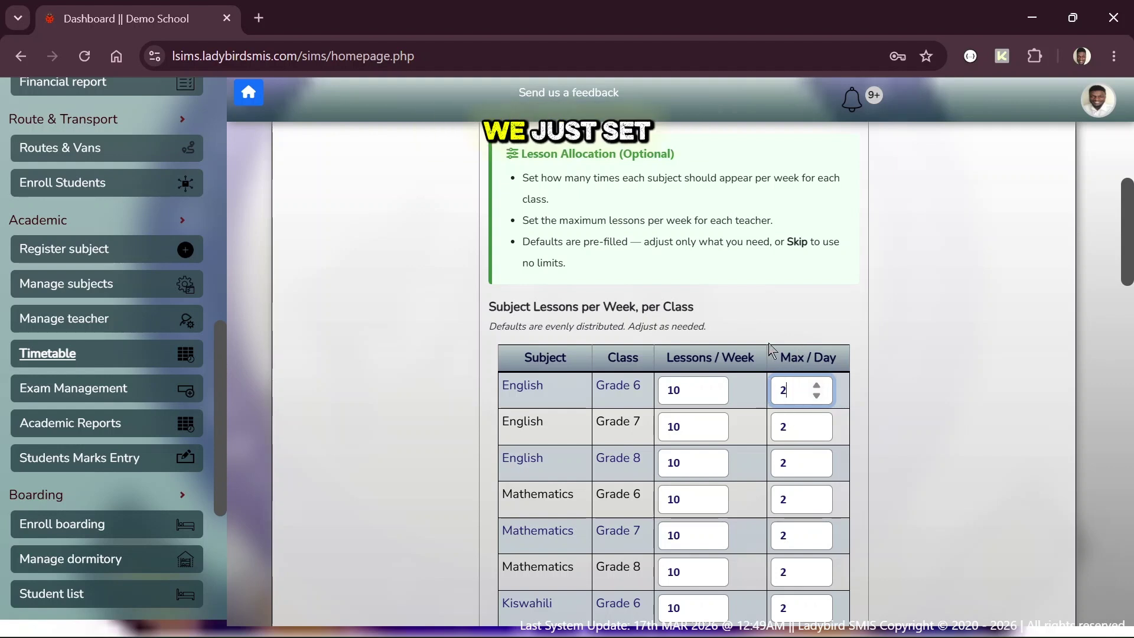
{"action": "scroll", "coordinate": [601, 343], "scroll_direction": "down", "scroll_amount": 4}
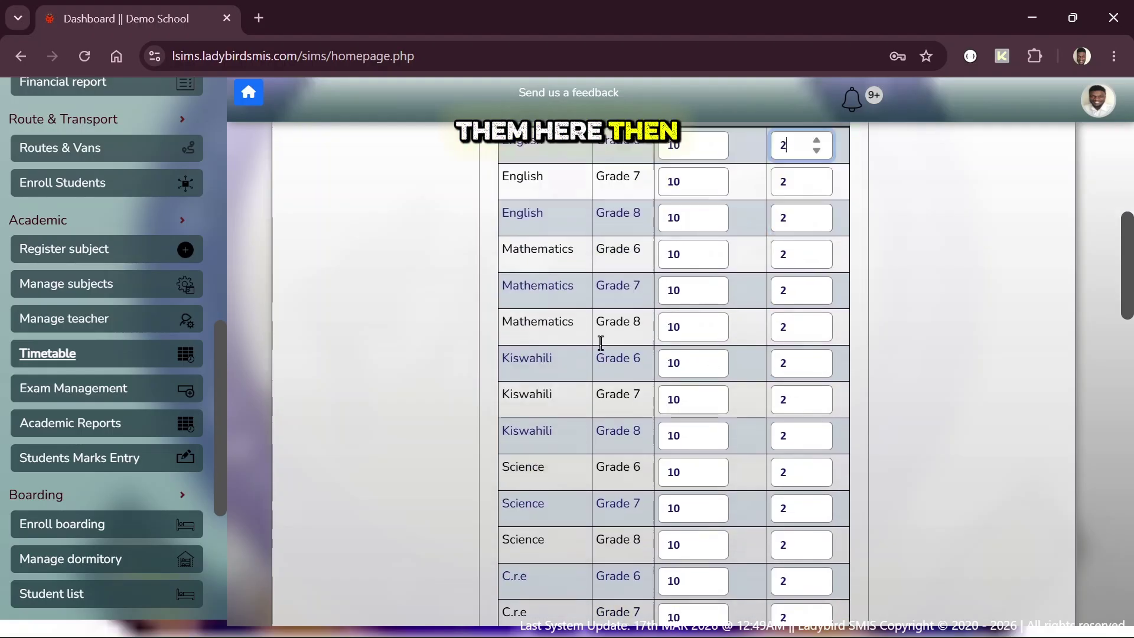
{"action": "scroll", "coordinate": [601, 342], "scroll_direction": "down", "scroll_amount": 8}
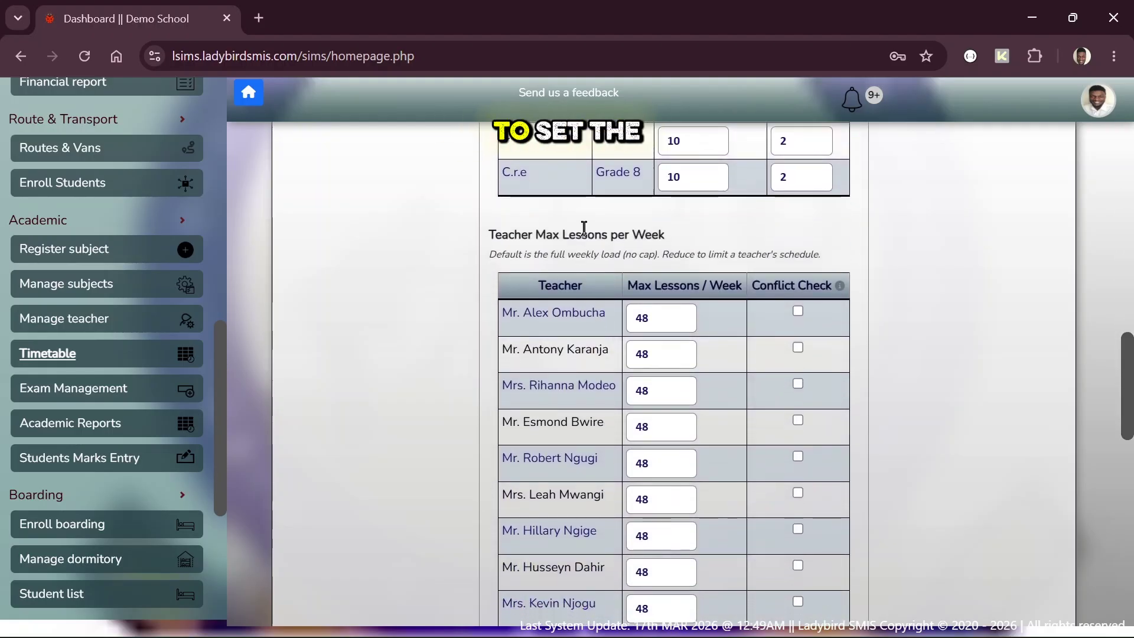
{"action": "double_click", "coordinate": [584, 229]}
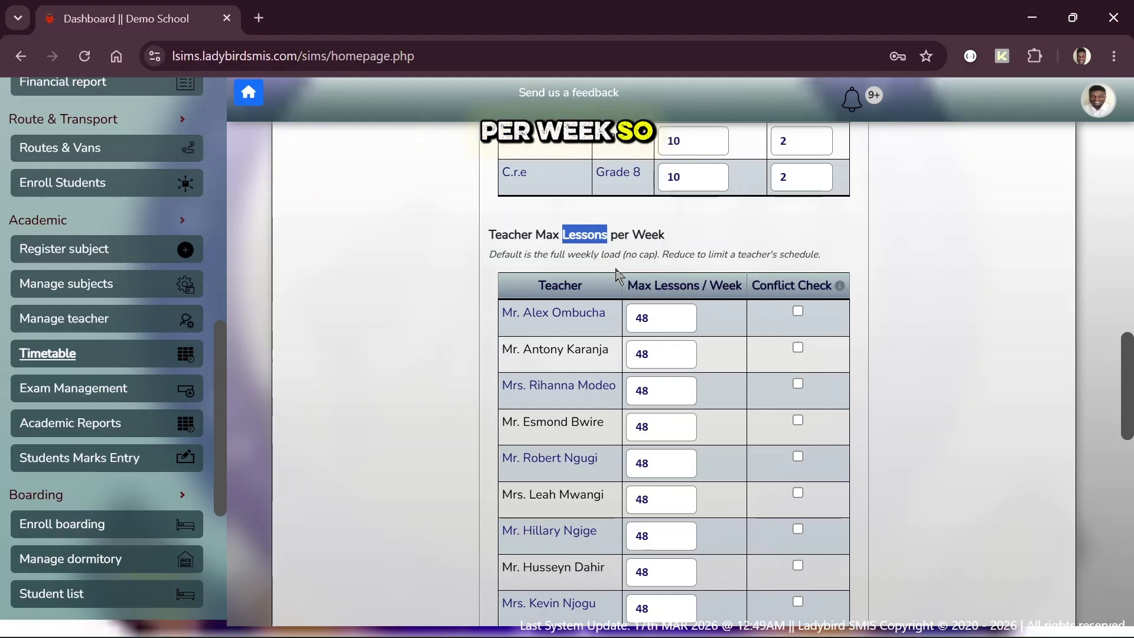
{"action": "left_click_drag", "start_coordinate": [663, 319], "coordinate": [619, 321]}
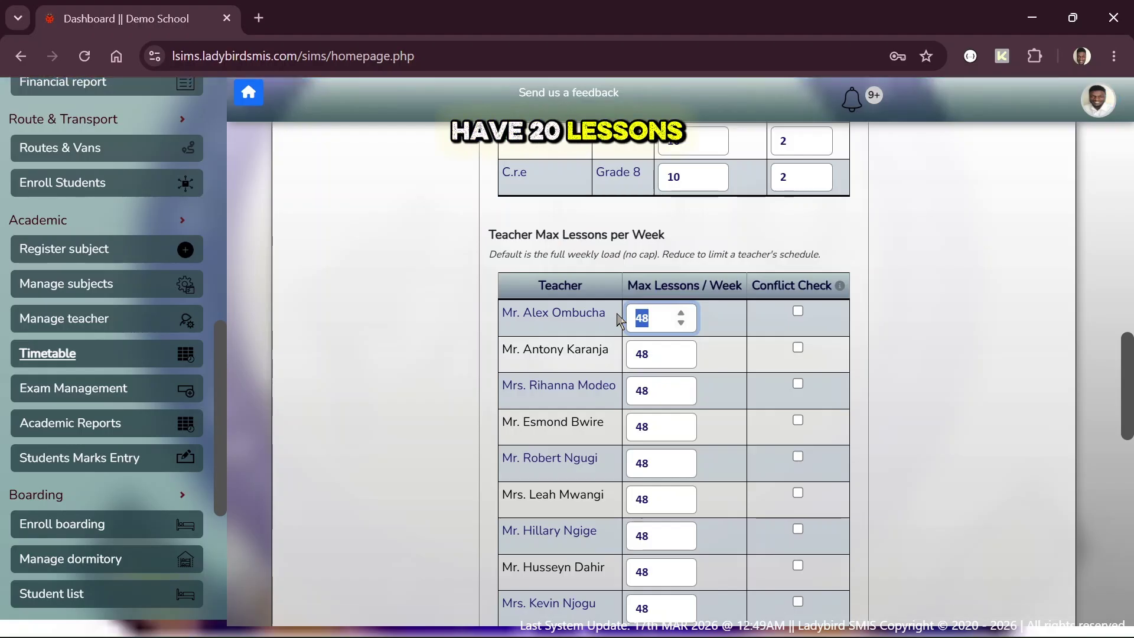
{"action": "double_click", "coordinate": [660, 358]}
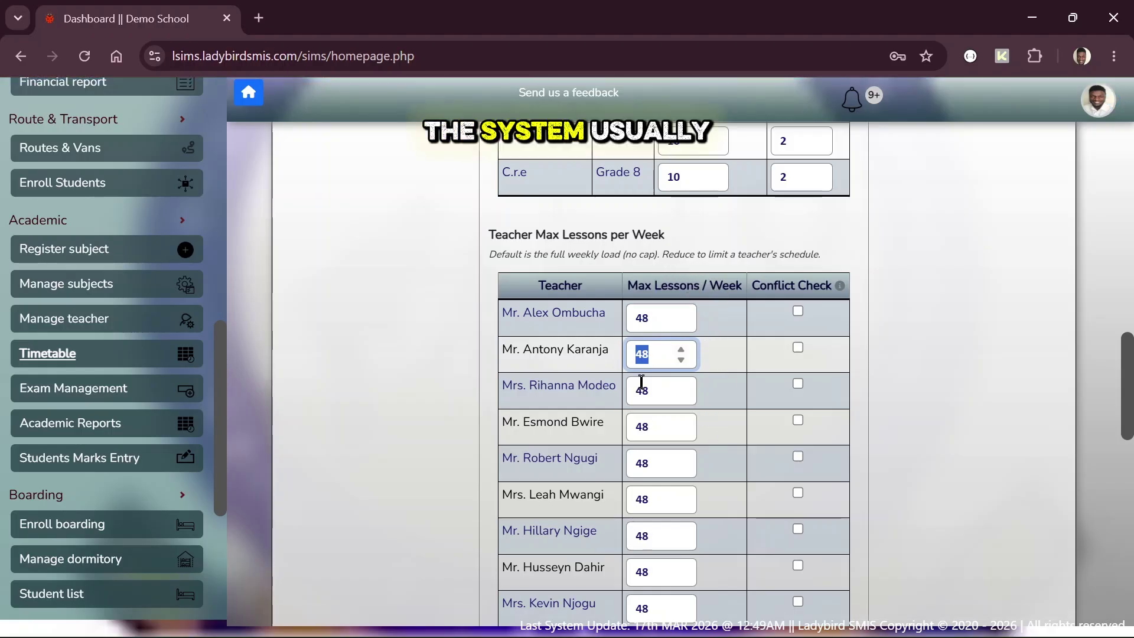
{"action": "scroll", "coordinate": [592, 457], "scroll_direction": "down", "scroll_amount": 1}
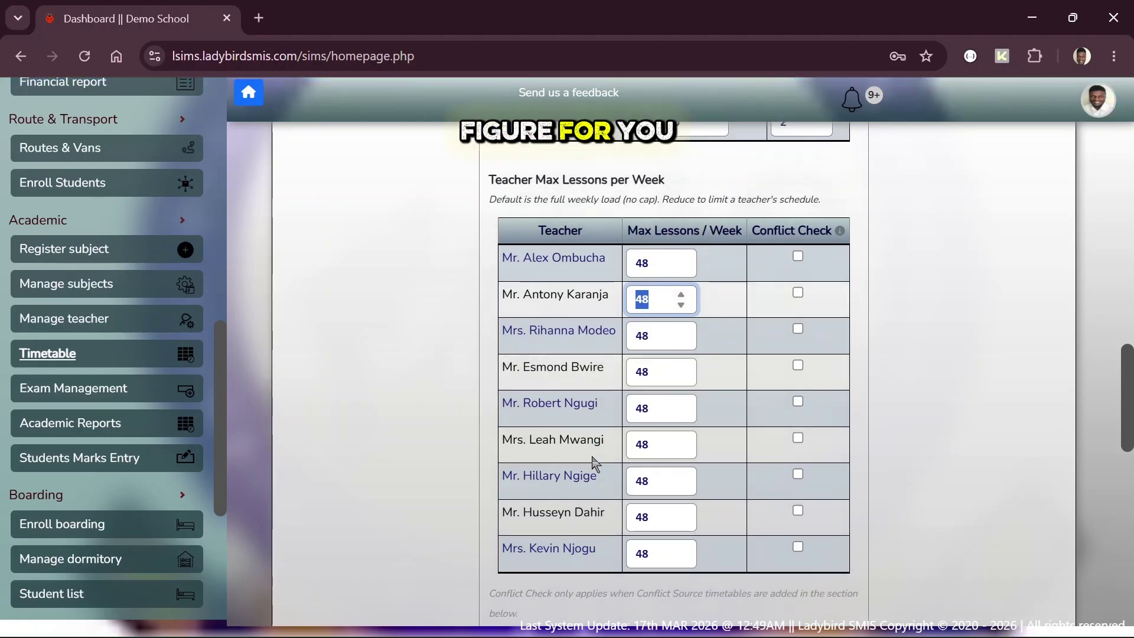
{"action": "left_click", "coordinate": [556, 336]}
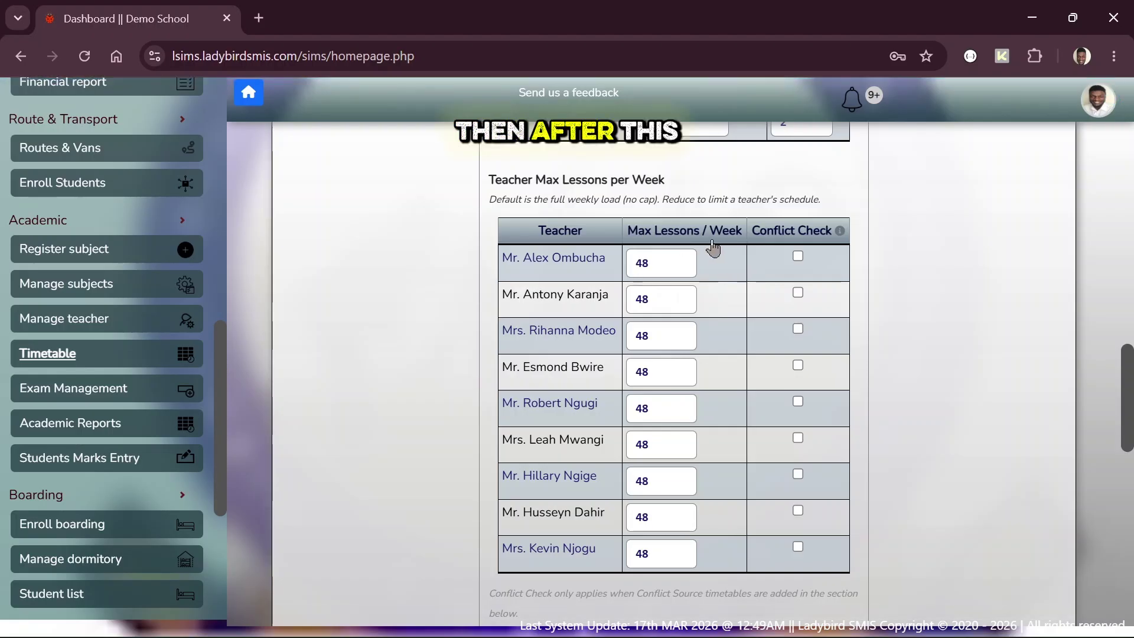
{"action": "left_click_drag", "start_coordinate": [759, 234], "coordinate": [821, 235]}
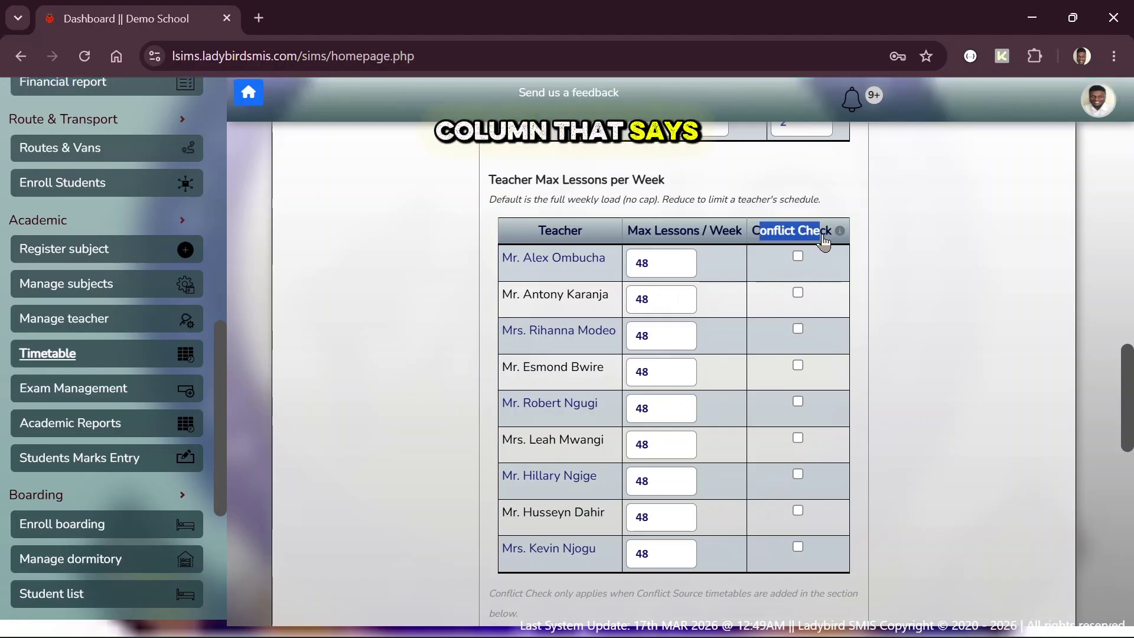
Step: Enable Conflict Check for the first teacher in the Teacher Max Lessons per Week table
{"action": "left_click", "coordinate": [821, 237]}
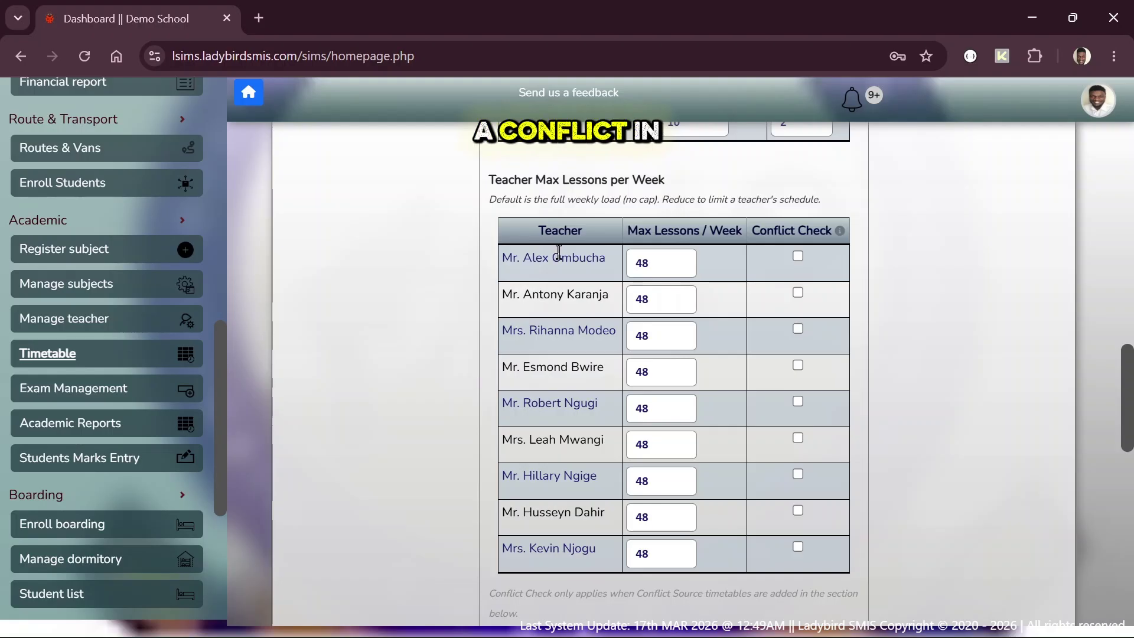
{"action": "double_click", "coordinate": [558, 254]}
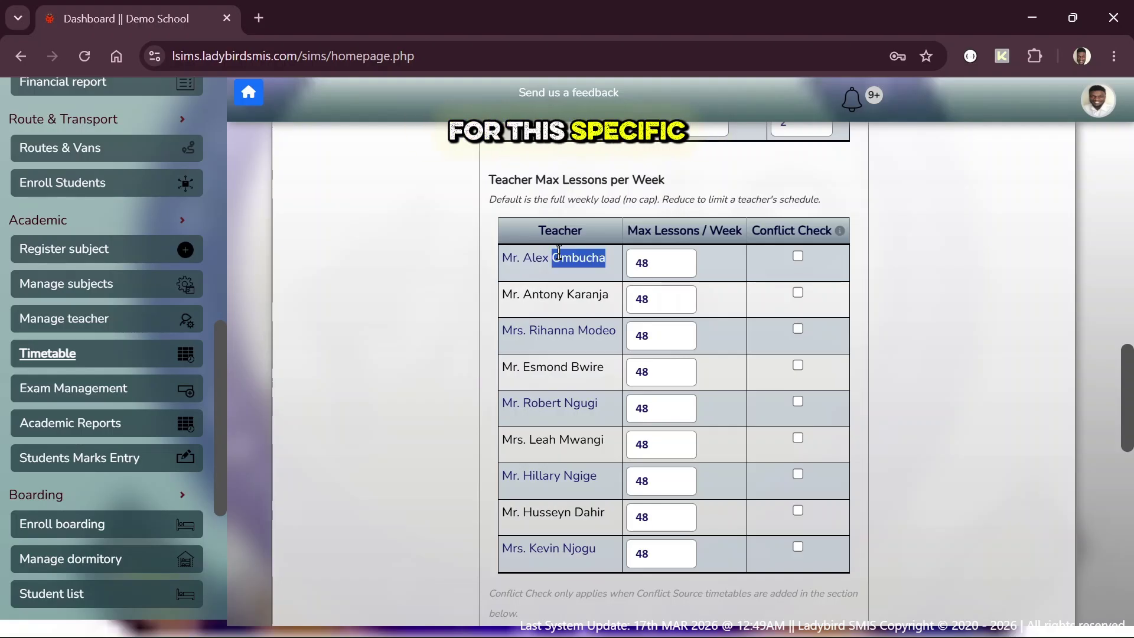
{"action": "left_click", "coordinate": [798, 256]}
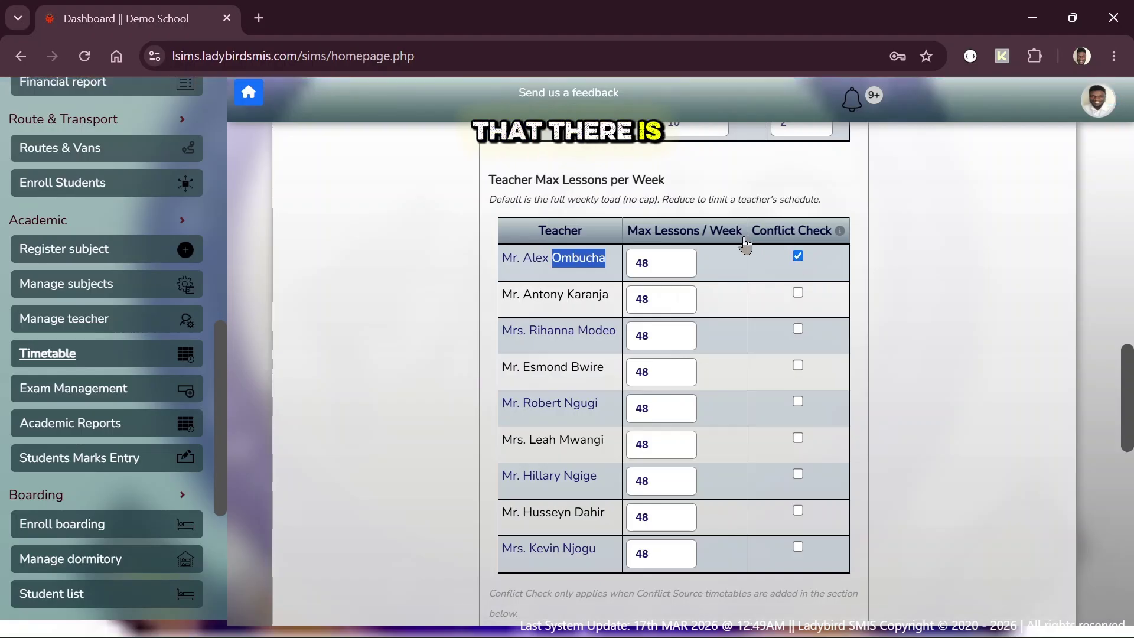
{"action": "left_click", "coordinate": [754, 279]}
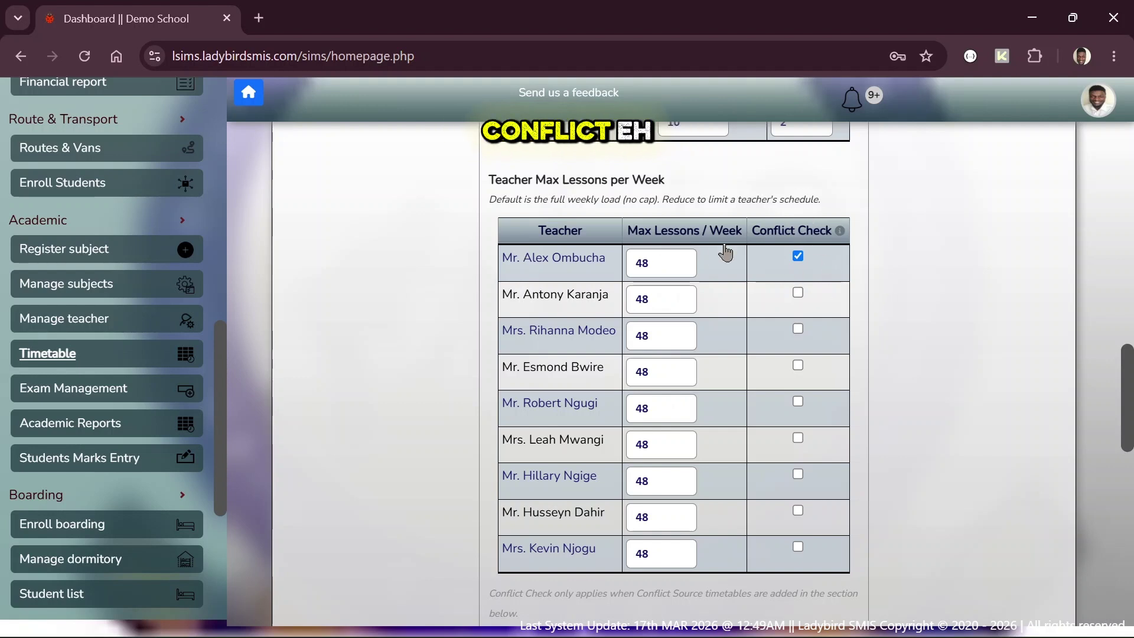
{"action": "scroll", "coordinate": [726, 253], "scroll_direction": "down", "scroll_amount": 1}
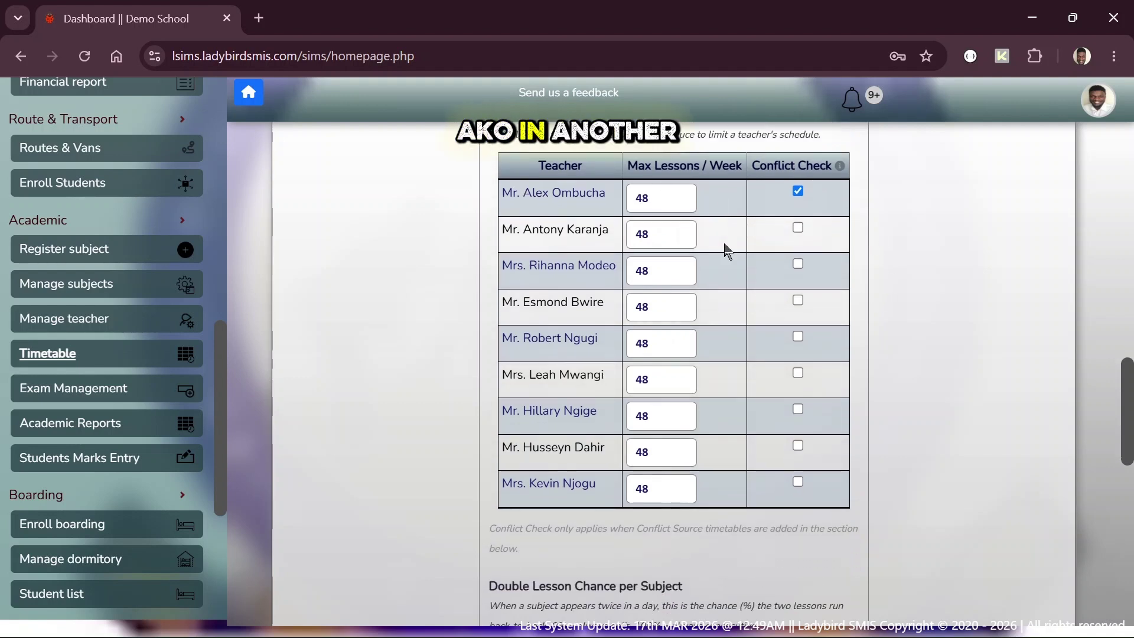
{"action": "scroll", "coordinate": [727, 251], "scroll_direction": "down", "scroll_amount": 1}
{"action": "scroll", "coordinate": [723, 240], "scroll_direction": "up", "scroll_amount": 2}
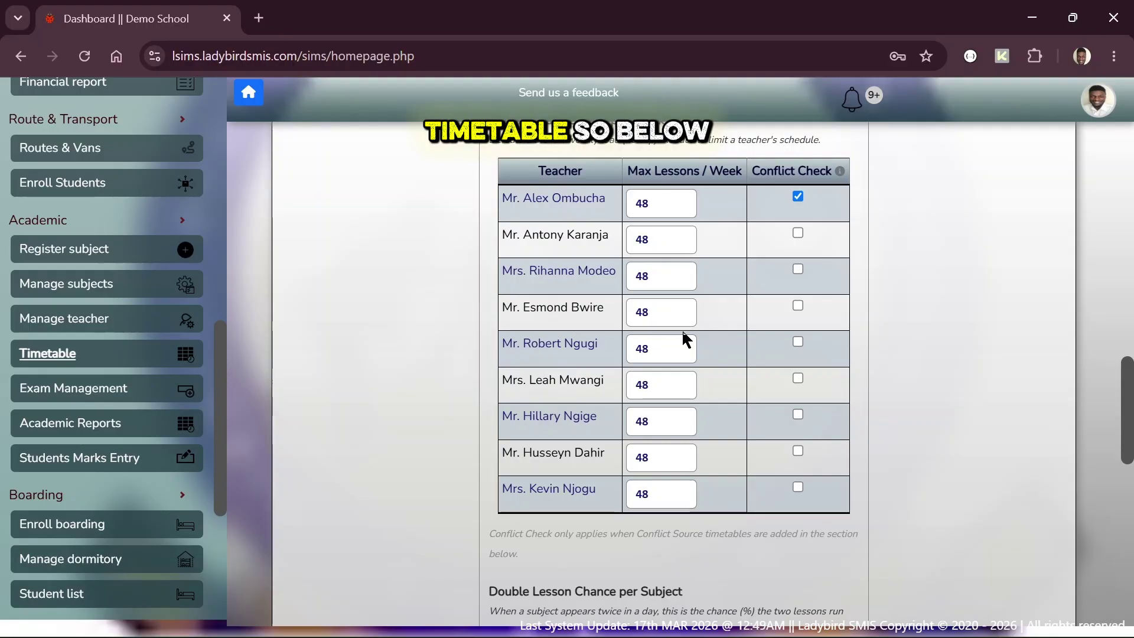
{"action": "scroll", "coordinate": [682, 335], "scroll_direction": "down", "scroll_amount": 5}
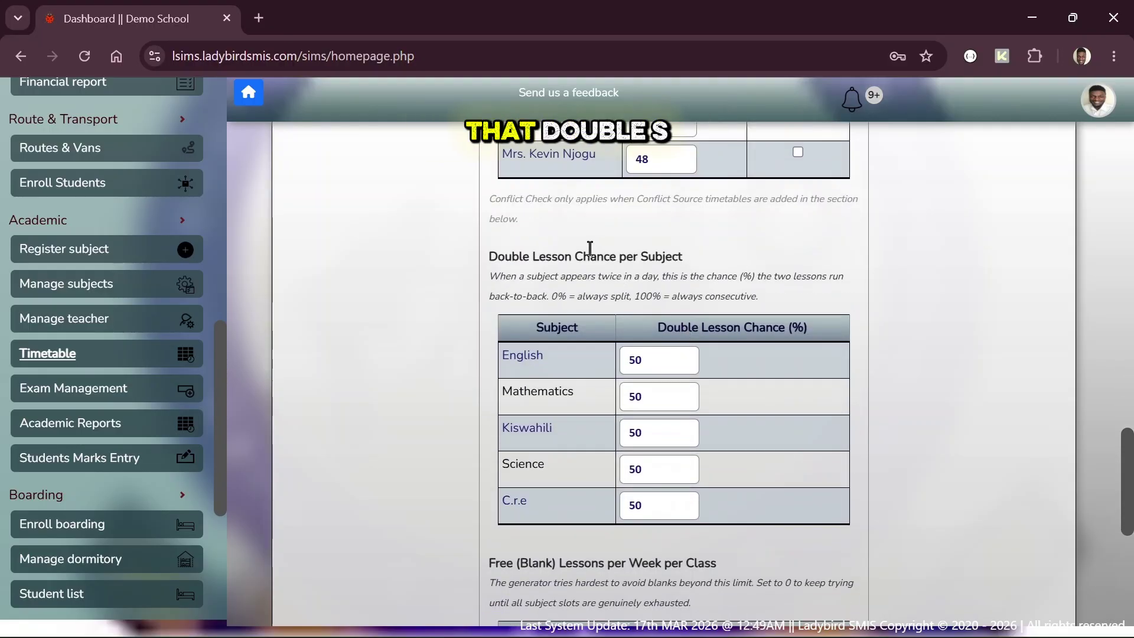
{"action": "scroll", "coordinate": [584, 251], "scroll_direction": "down", "scroll_amount": 1}
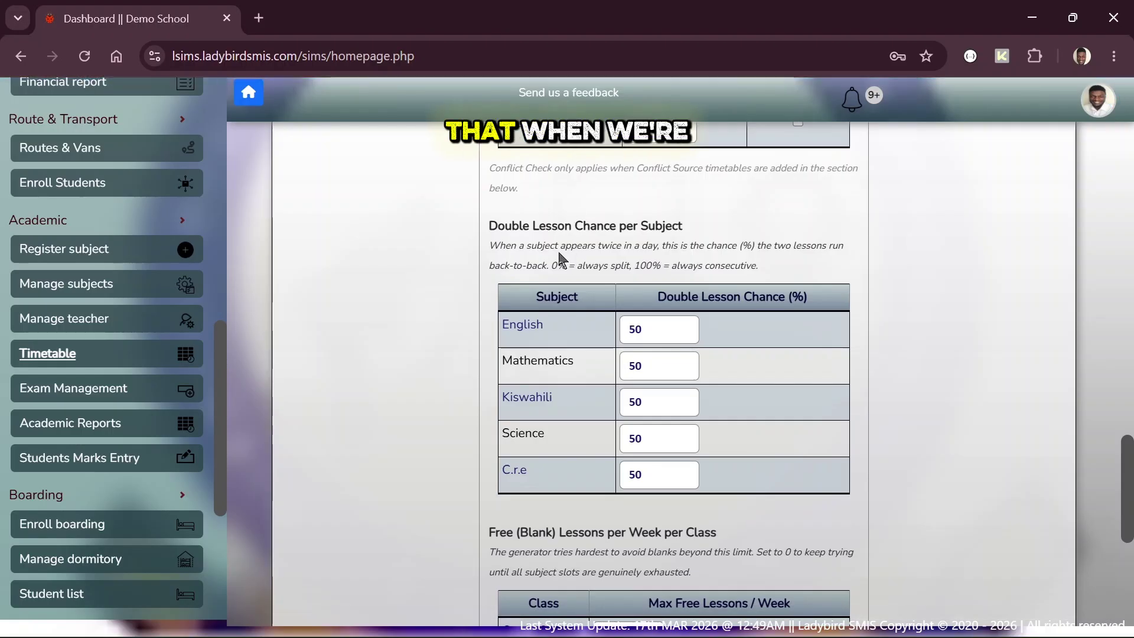
{"action": "left_click", "coordinate": [647, 333]}
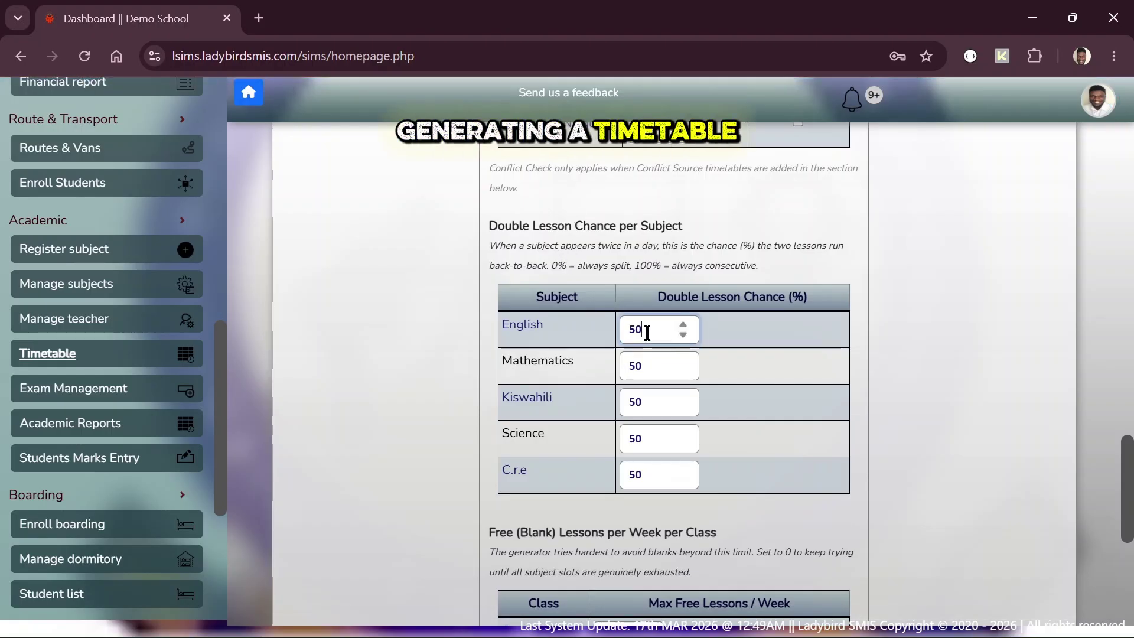
{"action": "left_click_drag", "start_coordinate": [648, 332], "coordinate": [621, 330]}
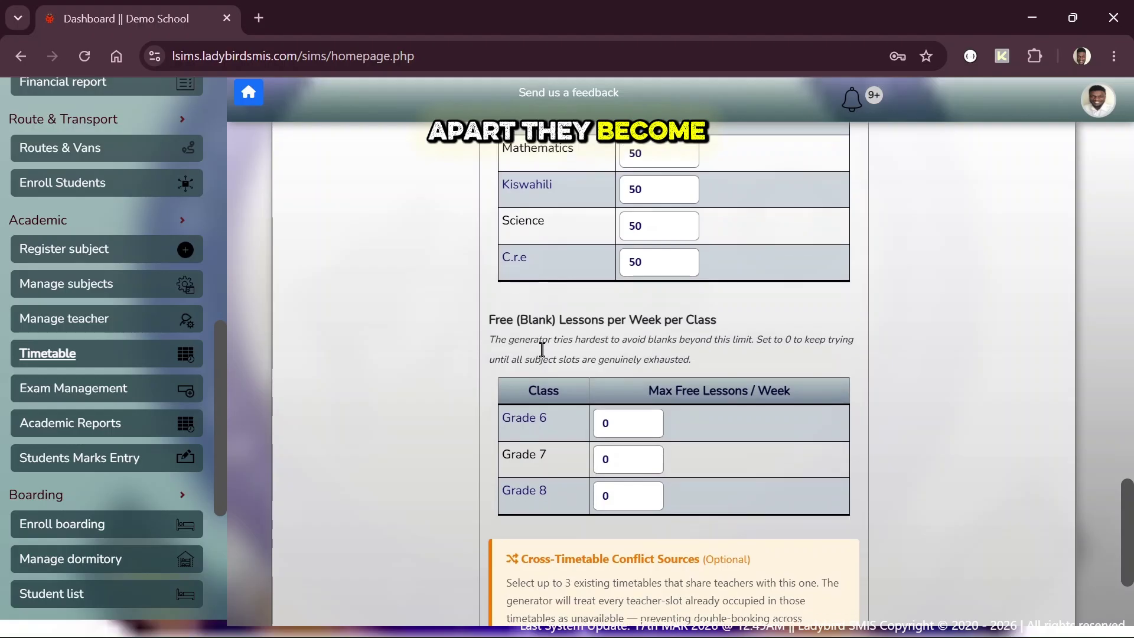
Step: Set weekly free-lesson limits to 1 for Grade 6, 5 for Grade 7 and 0 for Grade 8
{"action": "scroll", "coordinate": [543, 359], "scroll_direction": "down", "scroll_amount": 1}
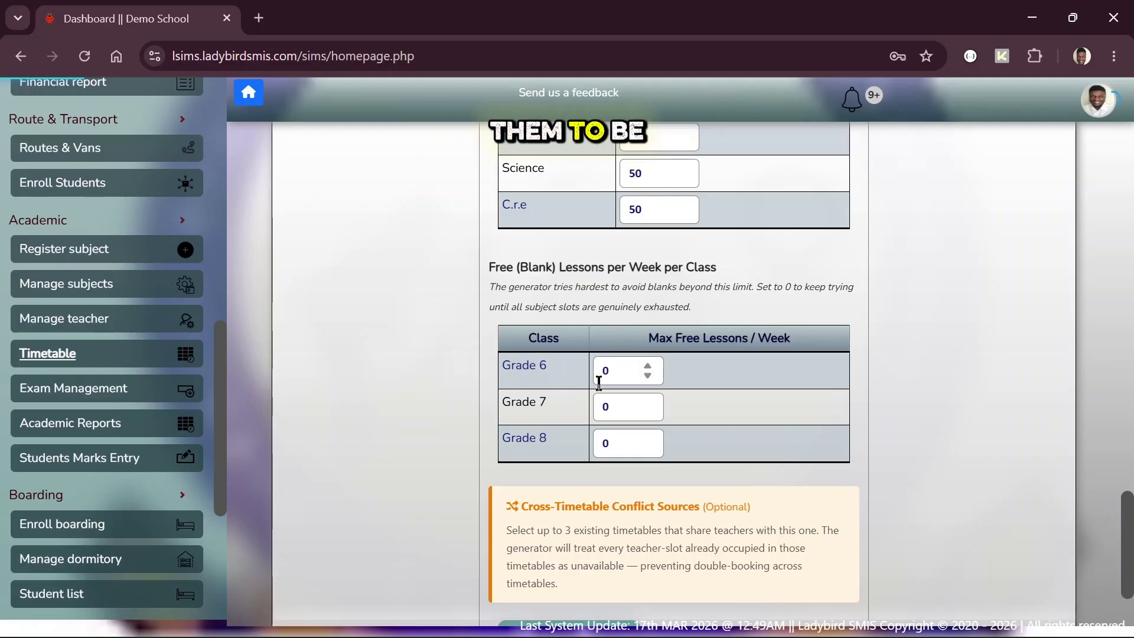
{"action": "double_click", "coordinate": [627, 377]}
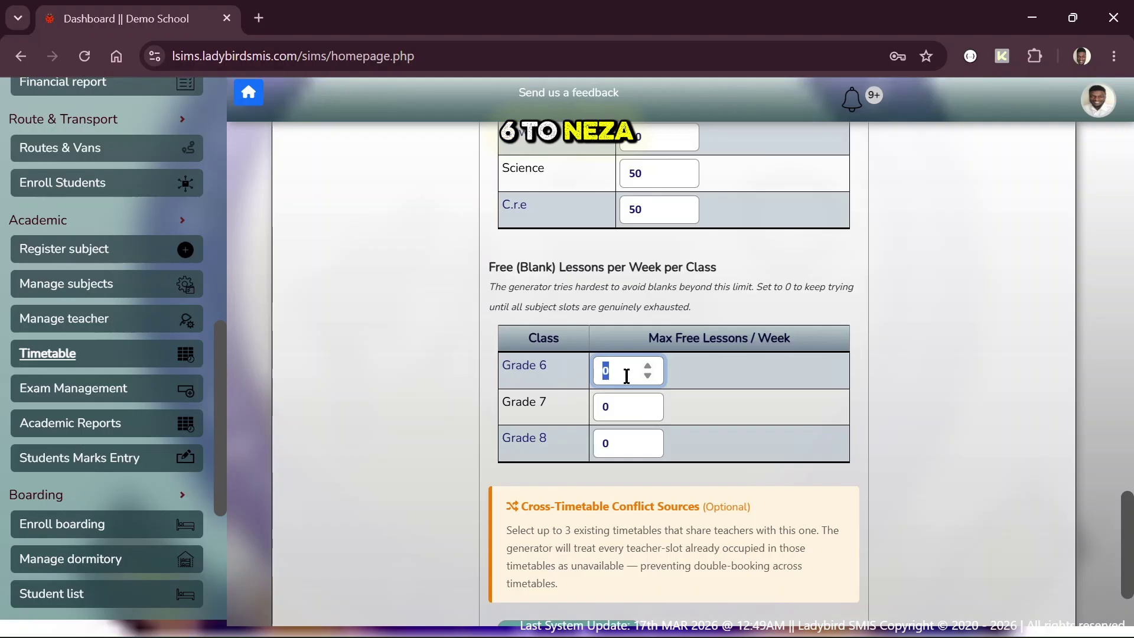
{"action": "type", "text": "1"}
{"action": "double_click", "coordinate": [617, 408]}
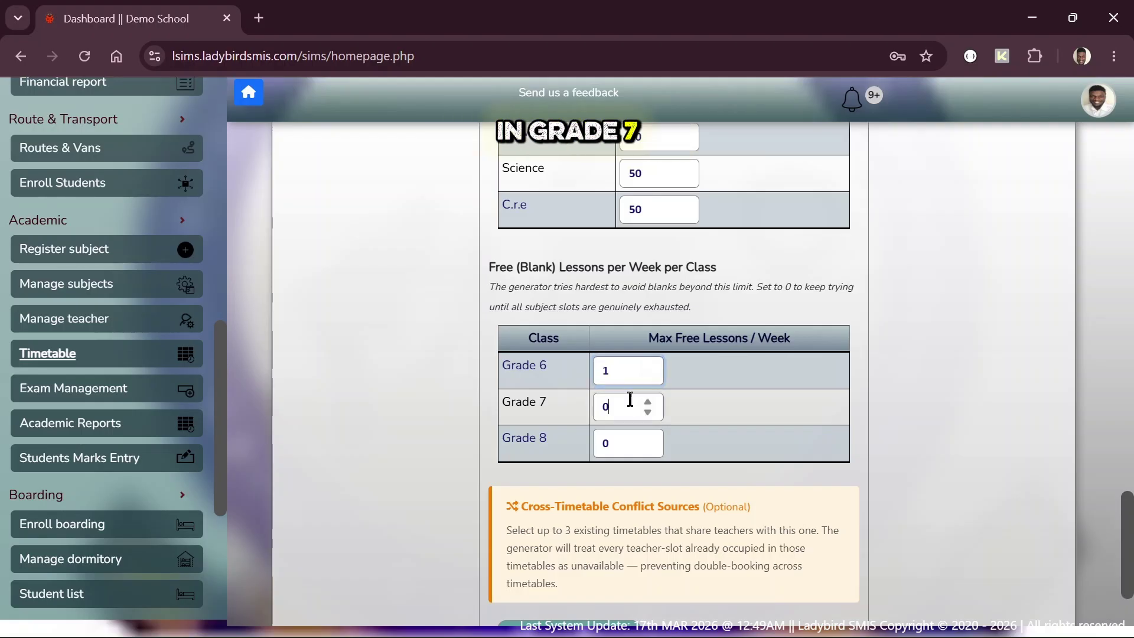
{"action": "double_click", "coordinate": [613, 440]}
{"action": "left_click", "coordinate": [580, 443]}
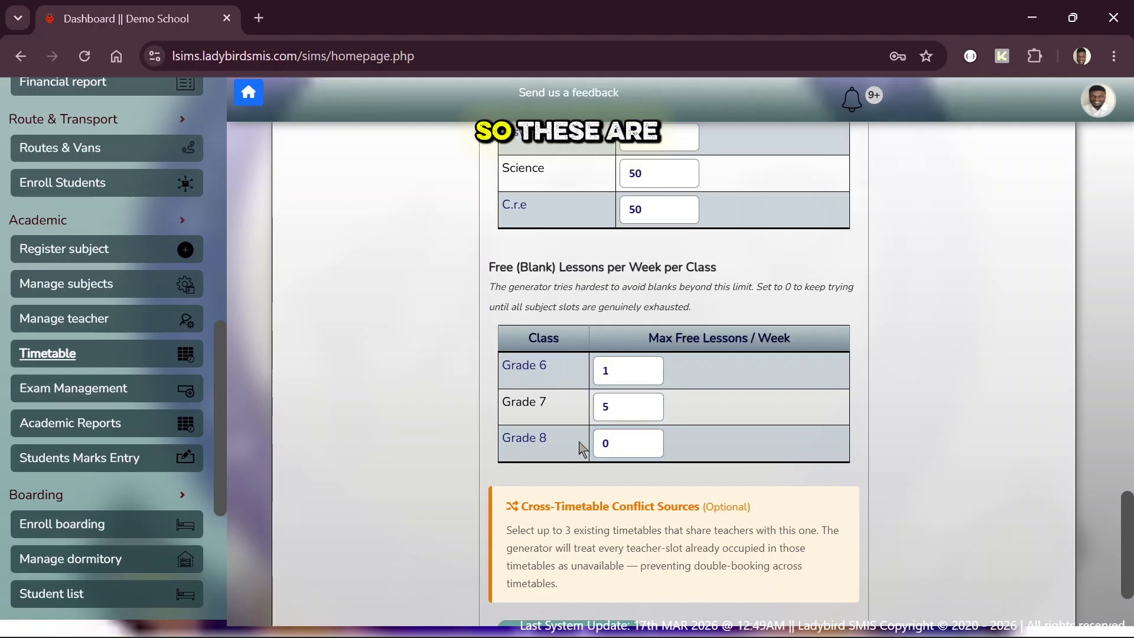
Step: Add a conflict source slot and select the ZAWADI TT timetable in it
{"action": "scroll", "coordinate": [472, 416], "scroll_direction": "down", "scroll_amount": 2}
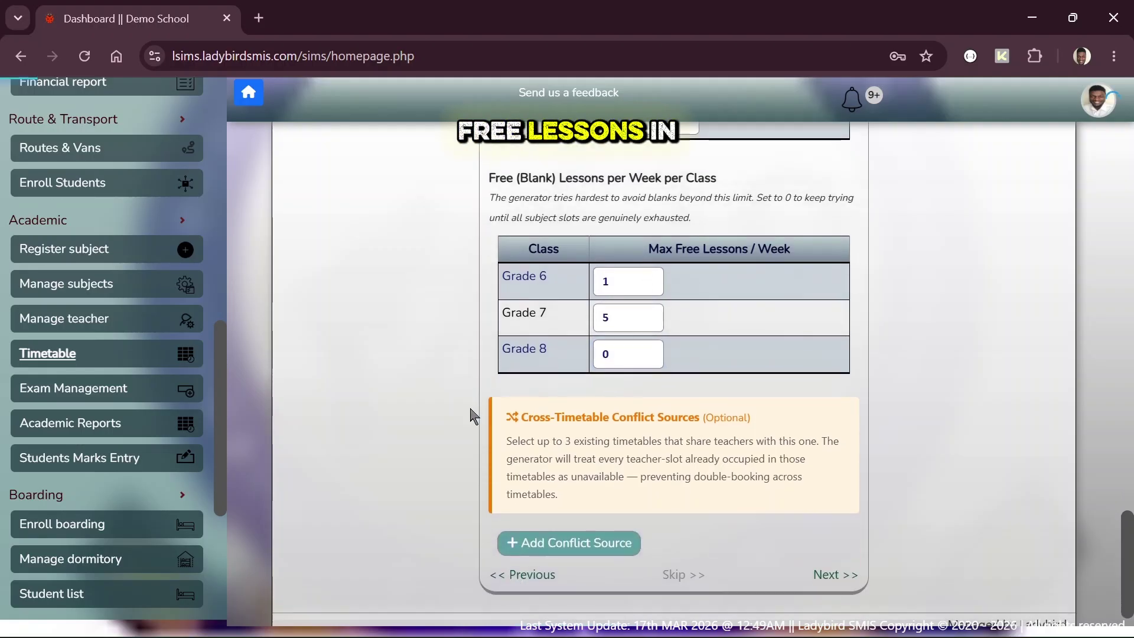
{"action": "scroll", "coordinate": [583, 436], "scroll_direction": "down", "scroll_amount": 1}
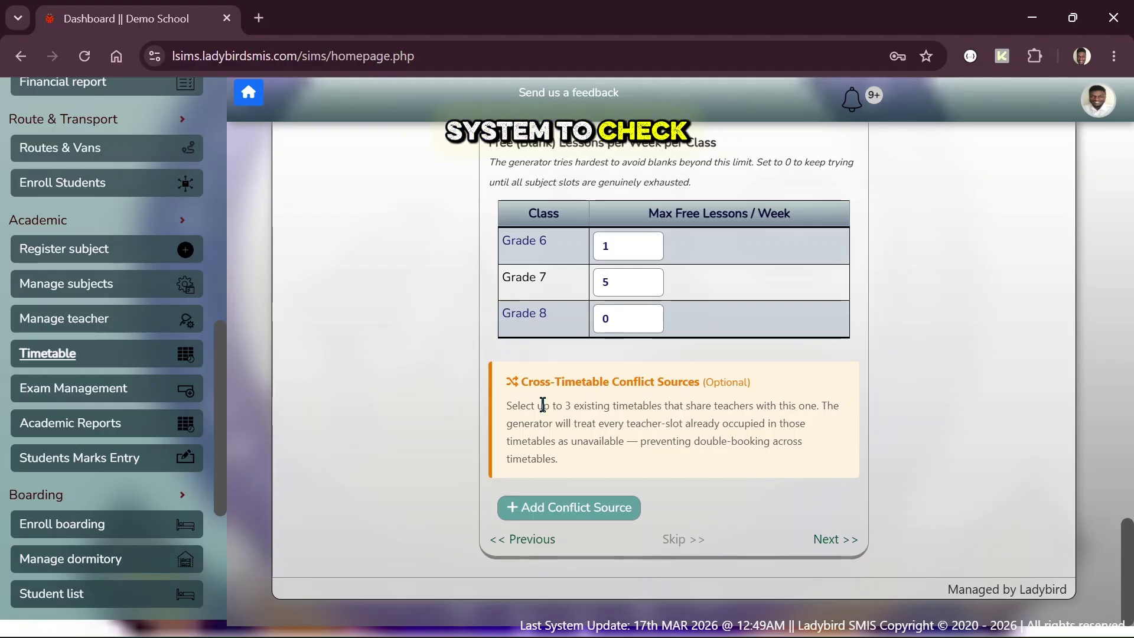
{"action": "scroll", "coordinate": [773, 349], "scroll_direction": "up", "scroll_amount": 12}
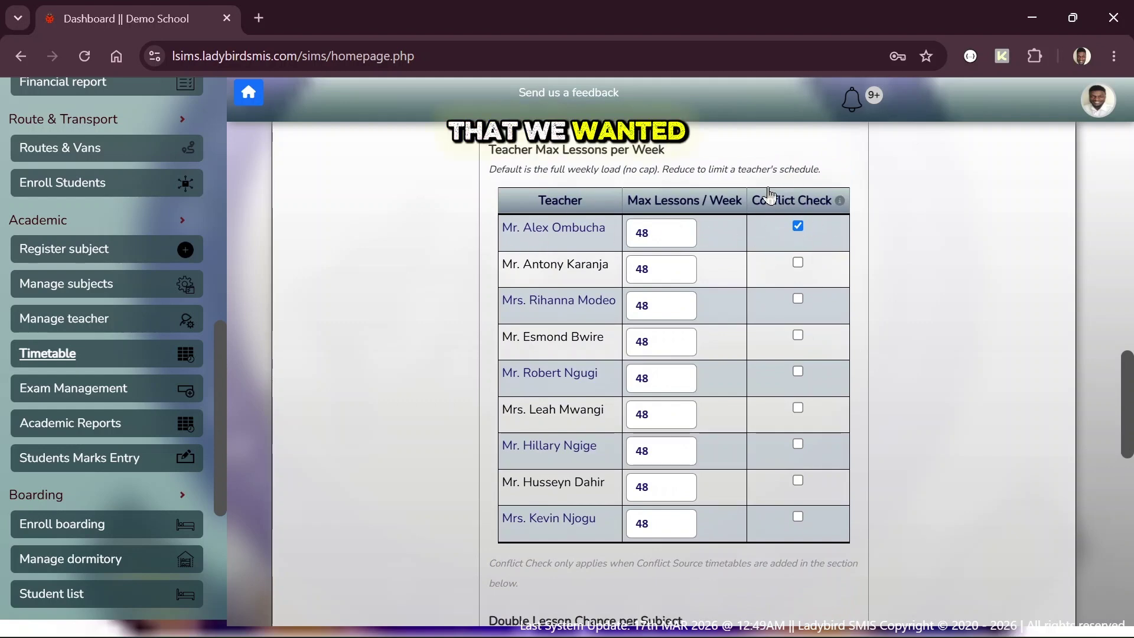
{"action": "scroll", "coordinate": [736, 400], "scroll_direction": "down", "scroll_amount": 12}
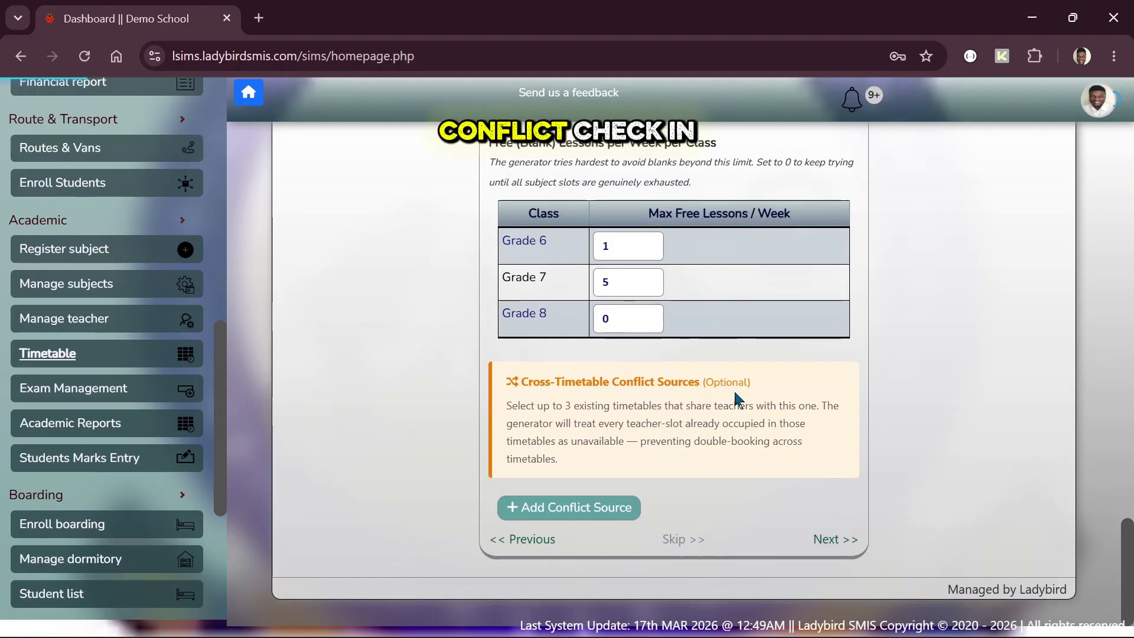
{"action": "left_click", "coordinate": [565, 515]}
{"action": "left_click", "coordinate": [564, 514]}
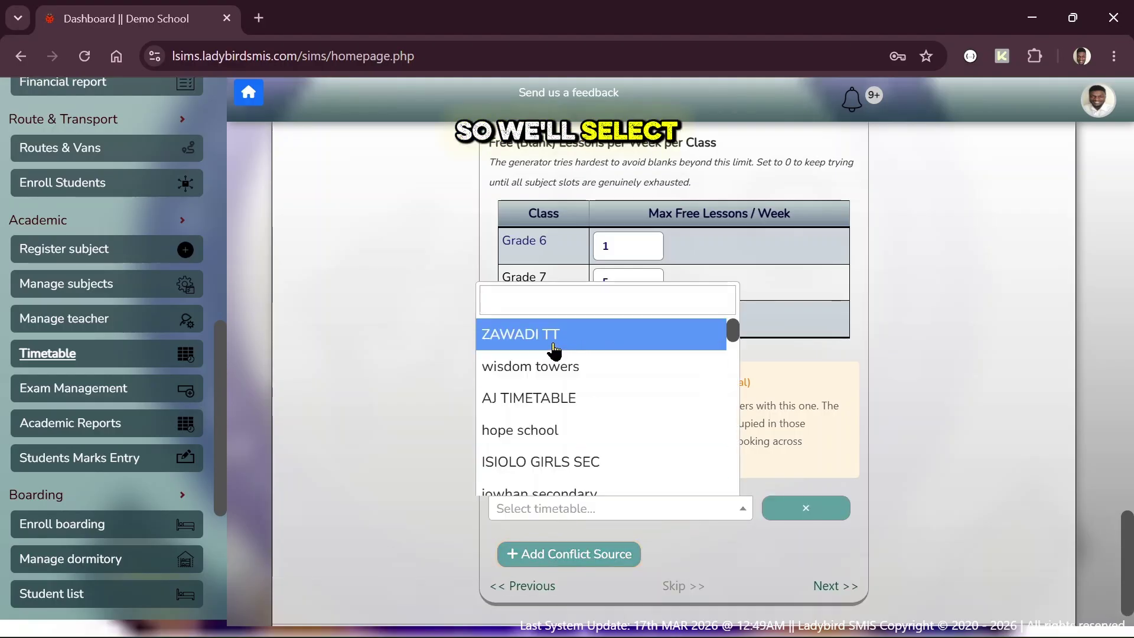
{"action": "left_click", "coordinate": [519, 346]}
{"action": "scroll", "coordinate": [748, 420], "scroll_direction": "down", "scroll_amount": 1}
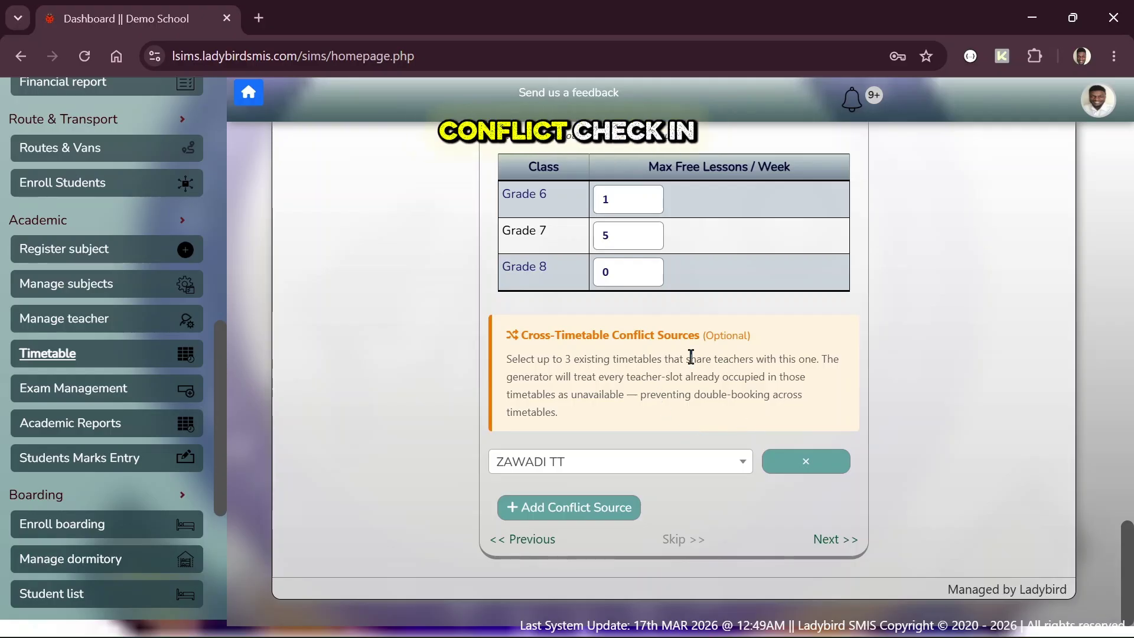
Step: Go to the Step 8 final preview and review its summary of classes, subjects, teachers and days
{"action": "left_click", "coordinate": [834, 537]}
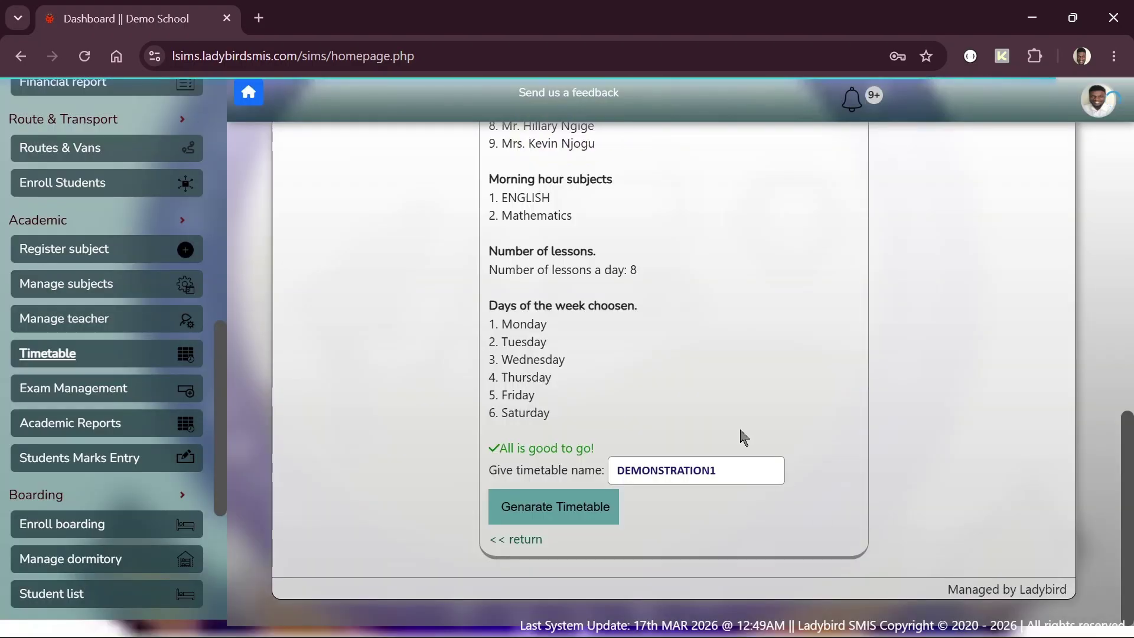
{"action": "scroll", "coordinate": [665, 310], "scroll_direction": "up", "scroll_amount": 10}
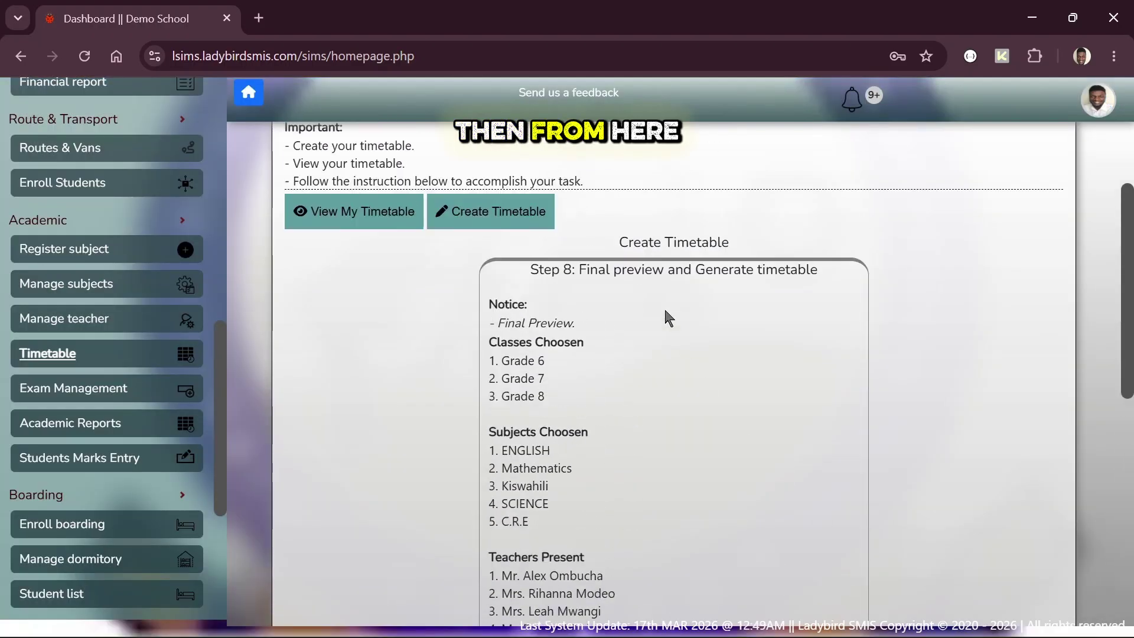
{"action": "scroll", "coordinate": [666, 314], "scroll_direction": "up", "scroll_amount": 2}
{"action": "scroll", "coordinate": [666, 313], "scroll_direction": "down", "scroll_amount": 2}
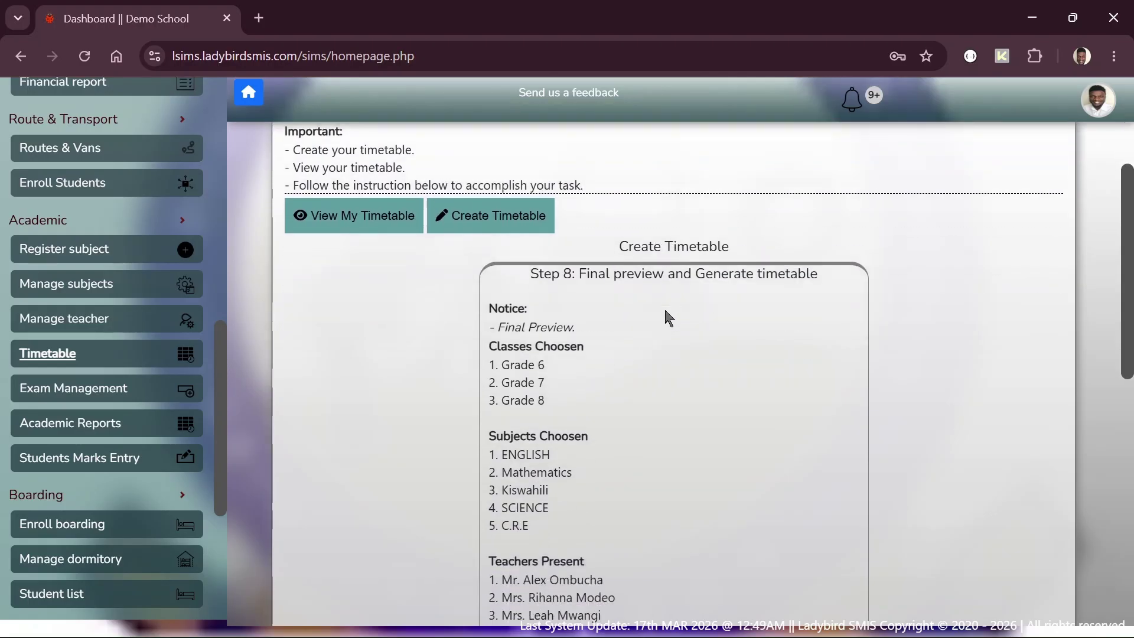
{"action": "left_click_drag", "start_coordinate": [529, 274], "coordinate": [799, 275]}
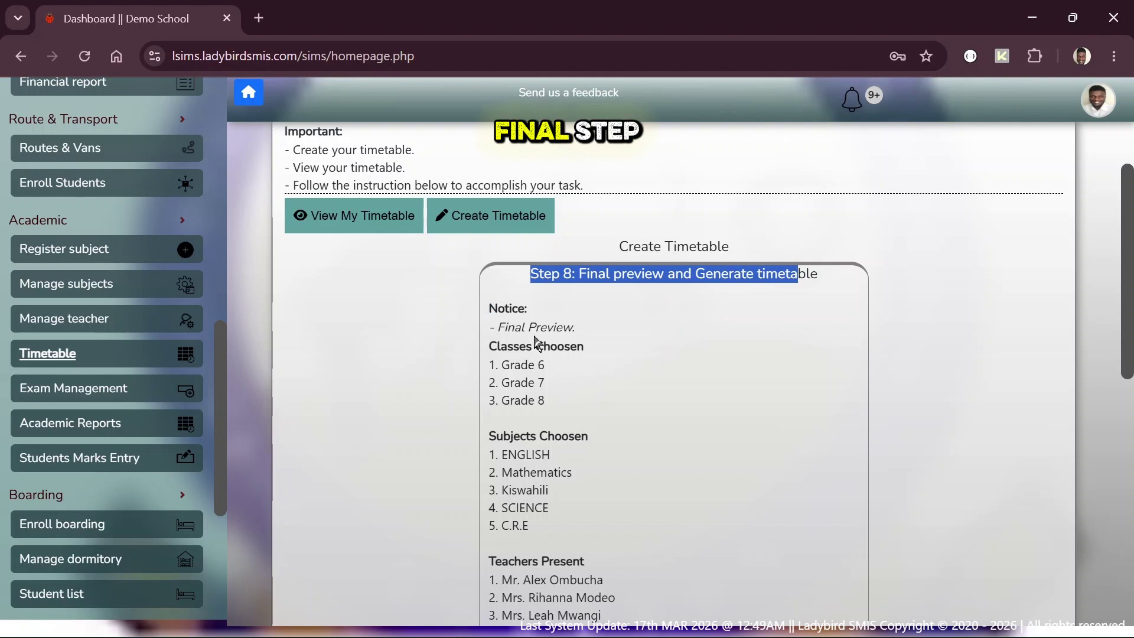
{"action": "scroll", "coordinate": [536, 340], "scroll_direction": "down", "scroll_amount": 2}
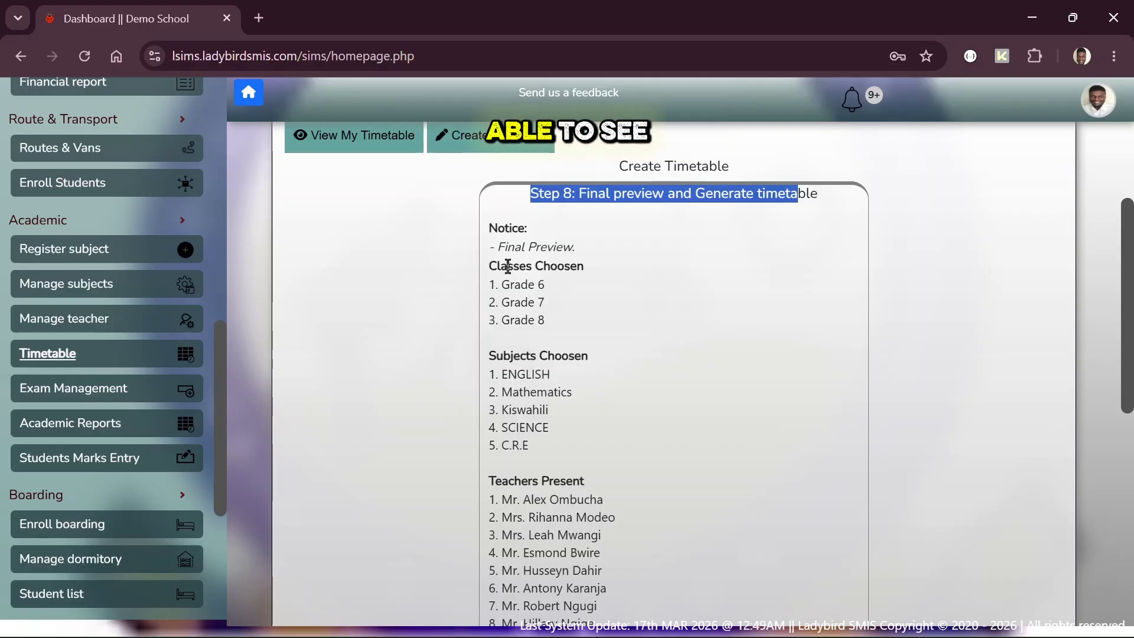
{"action": "left_click_drag", "start_coordinate": [507, 265], "coordinate": [572, 302]}
{"action": "scroll", "coordinate": [572, 303], "scroll_direction": "down", "scroll_amount": 1}
{"action": "scroll", "coordinate": [572, 302], "scroll_direction": "down", "scroll_amount": 2}
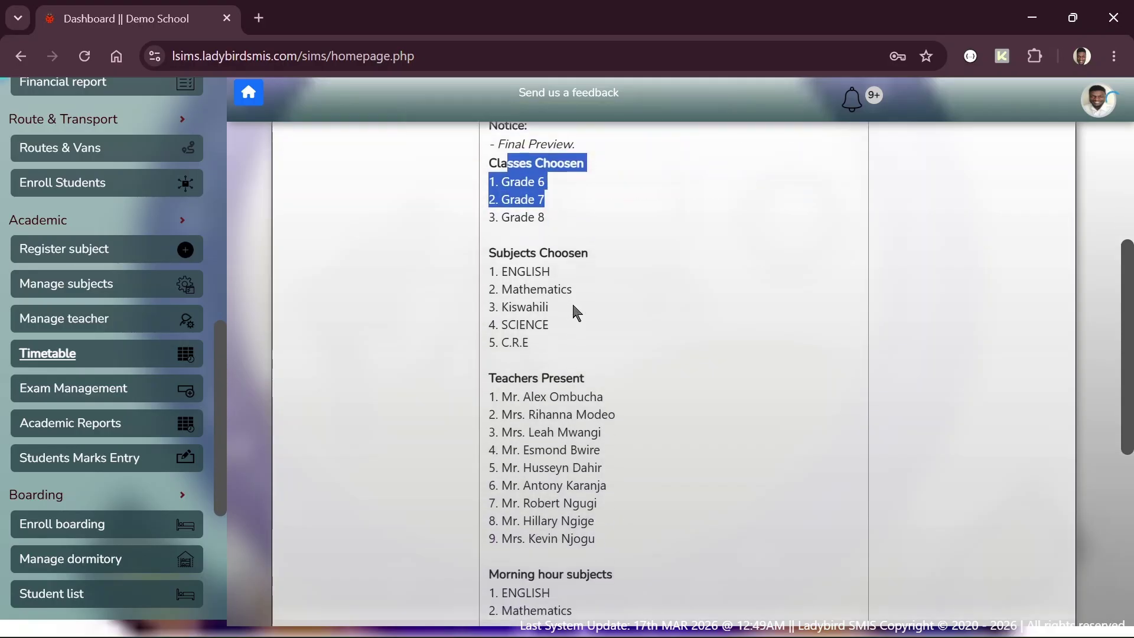
{"action": "scroll", "coordinate": [525, 267], "scroll_direction": "down", "scroll_amount": 1}
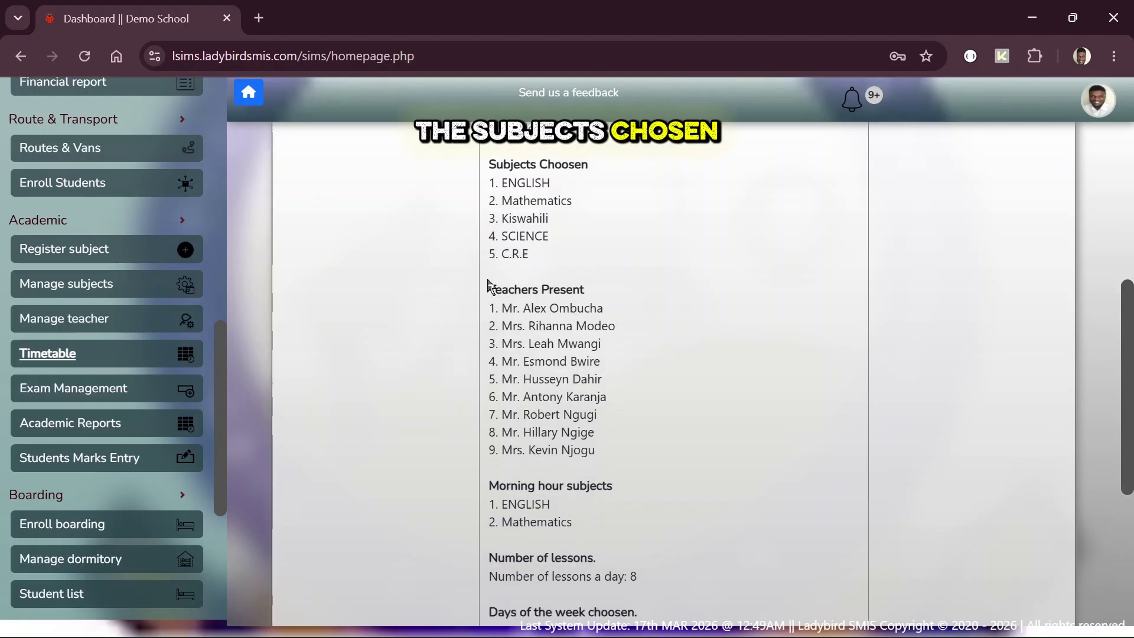
{"action": "scroll", "coordinate": [497, 289], "scroll_direction": "down", "scroll_amount": 2}
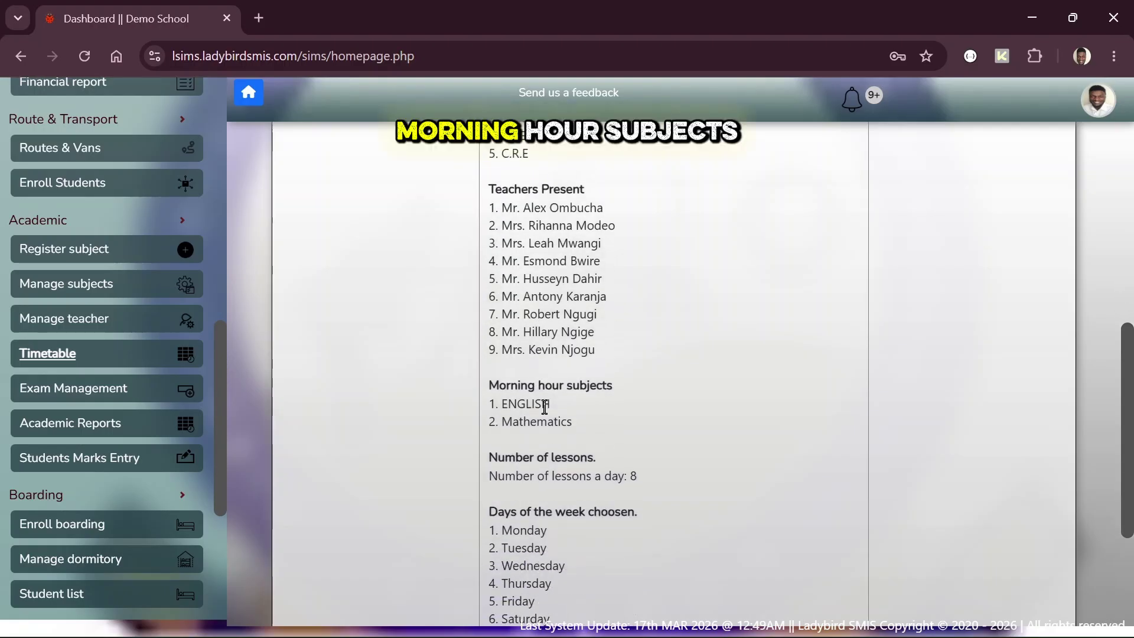
{"action": "scroll", "coordinate": [544, 404], "scroll_direction": "down", "scroll_amount": 3}
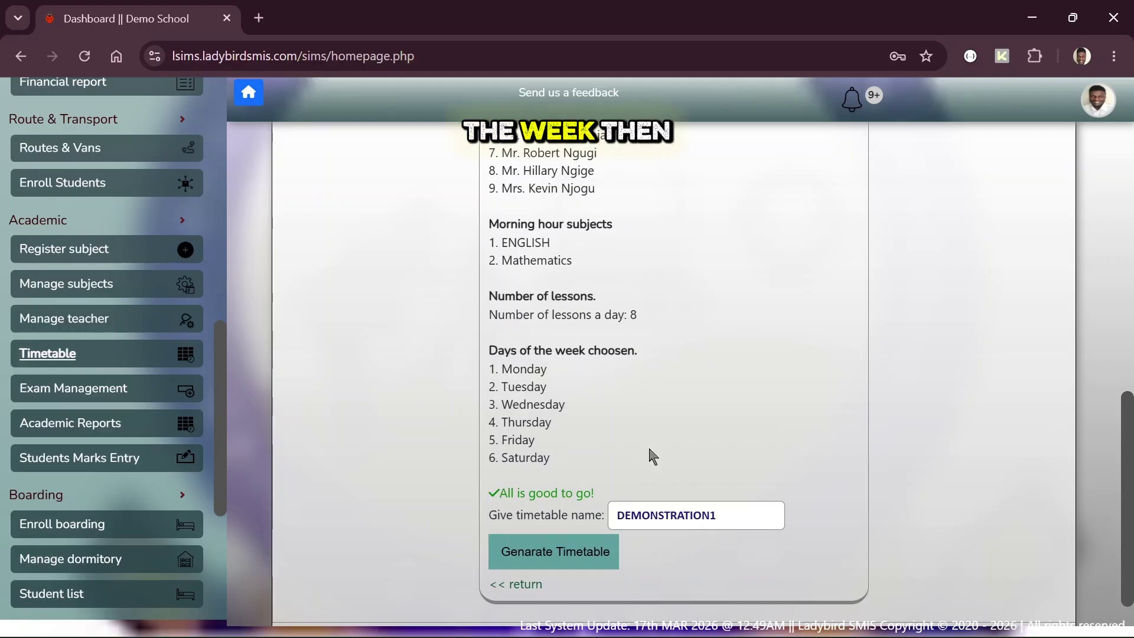
Step: Replace the timetable name DEMONSTRATION1 with Timetable_zero and generate the timetable
{"action": "double_click", "coordinate": [655, 506]}
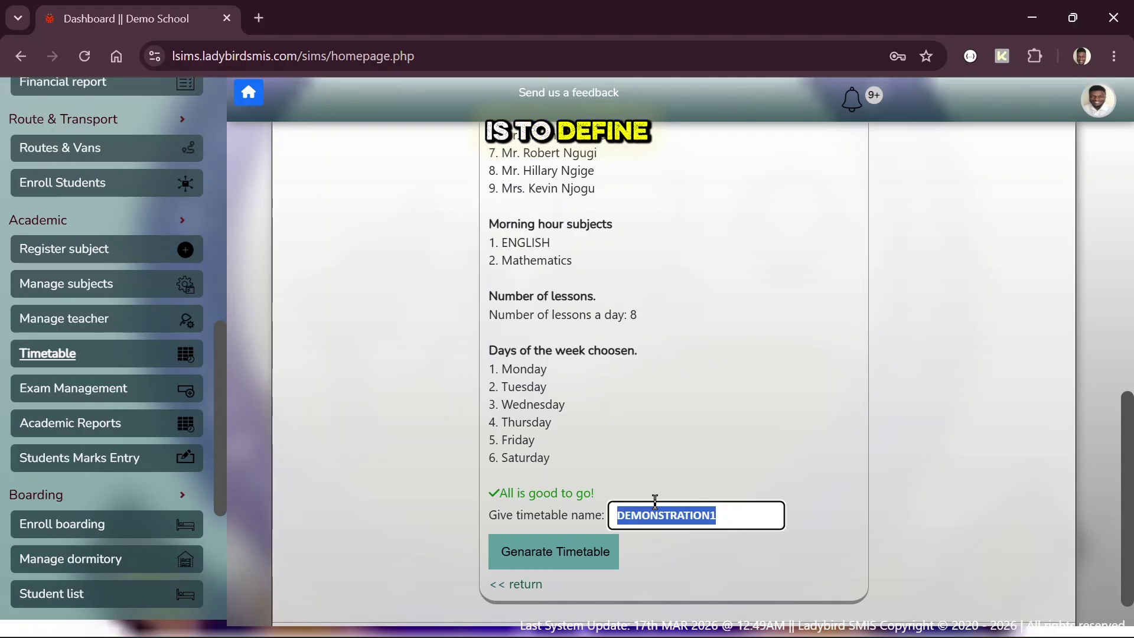
{"action": "key", "text": "BackSpace"}
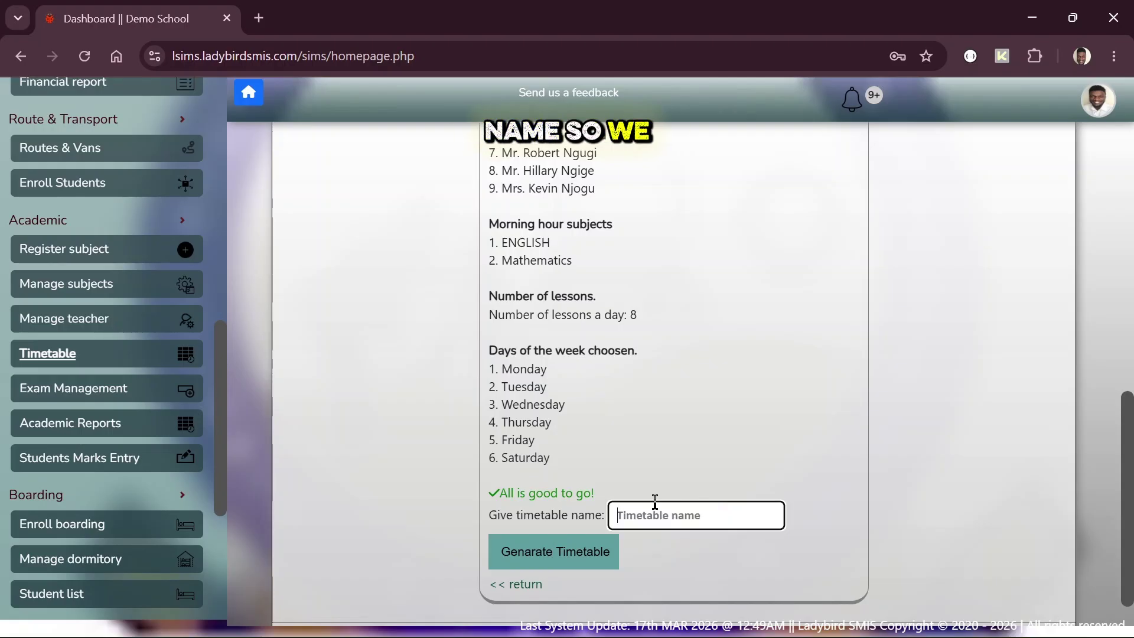
{"action": "type", "text": "ti"}
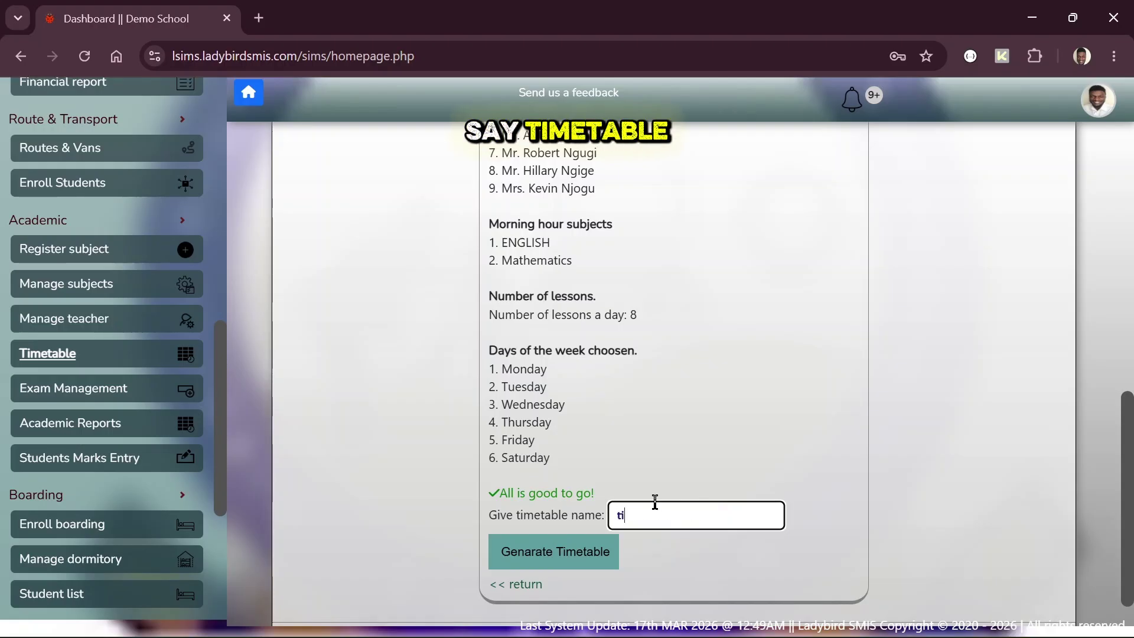
{"action": "type", "text": "metable zero"}
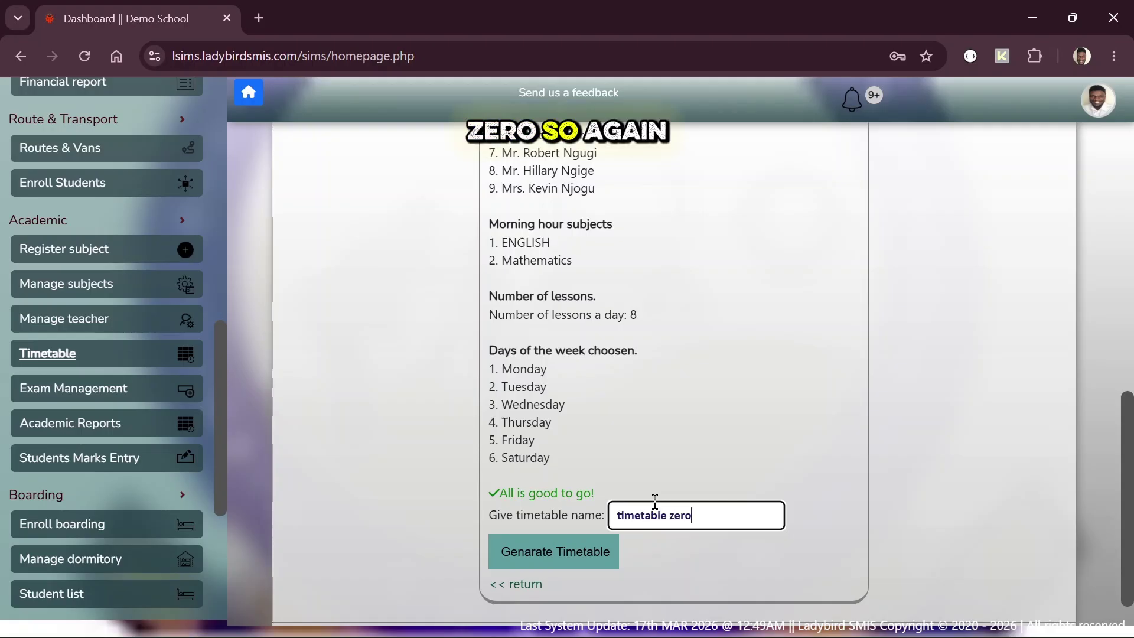
{"action": "left_click", "coordinate": [563, 558]}
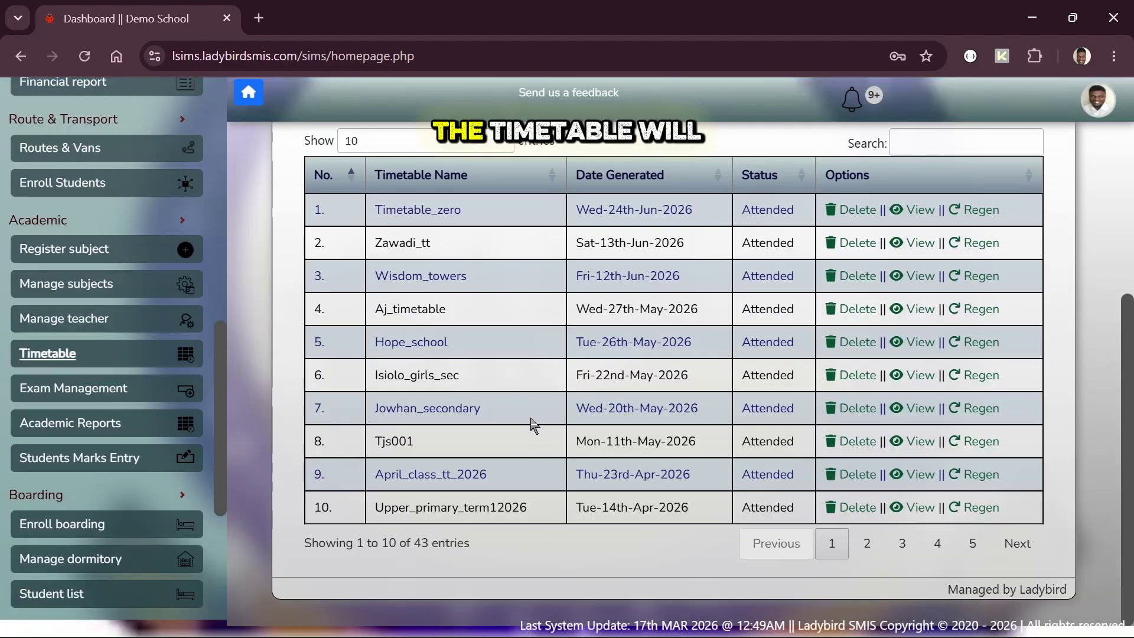
Step: View the newly generated Timetable_zero timetable from the timetable list
{"action": "double_click", "coordinate": [403, 214]}
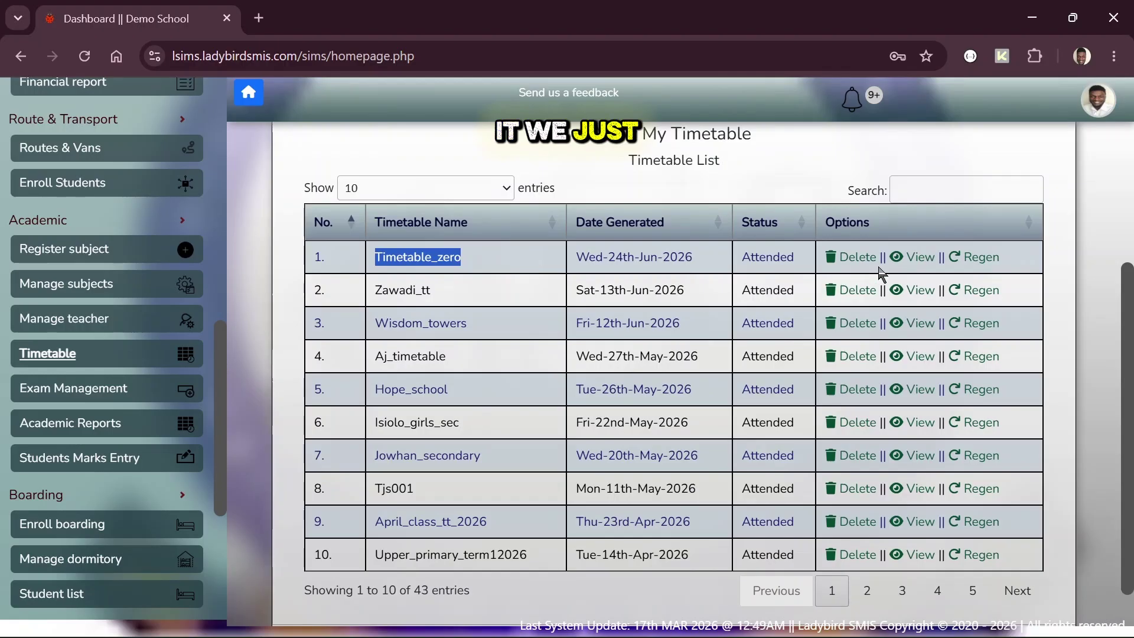
{"action": "left_click", "coordinate": [912, 256]}
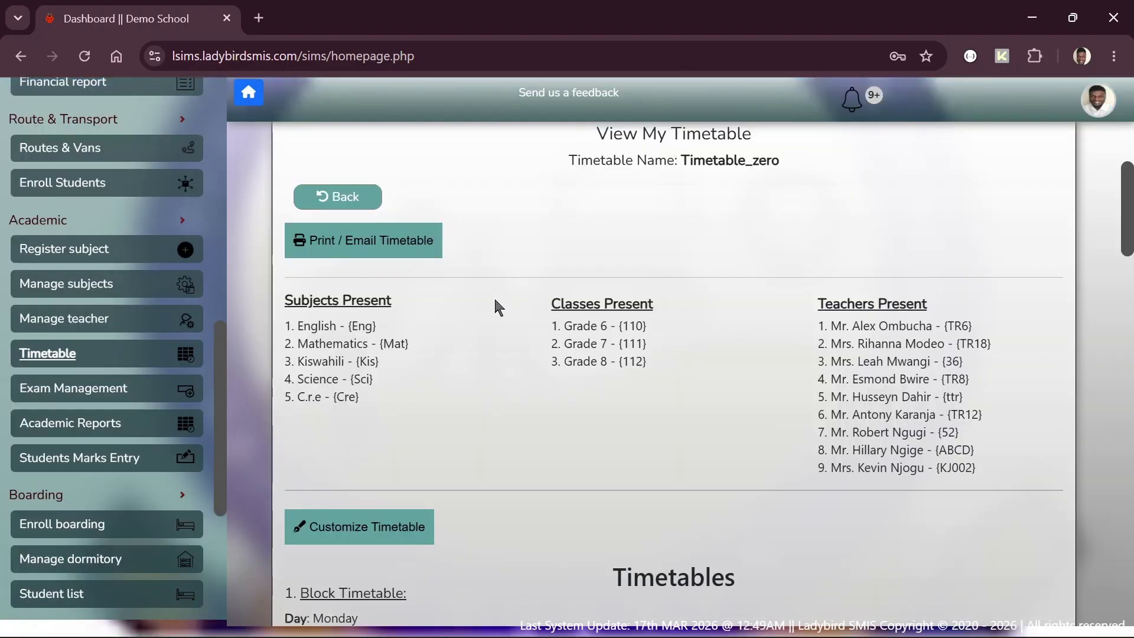
Step: In the print/email settings, set the first lesson to 08:30 with 35-minute lessons
{"action": "left_click", "coordinate": [353, 249]}
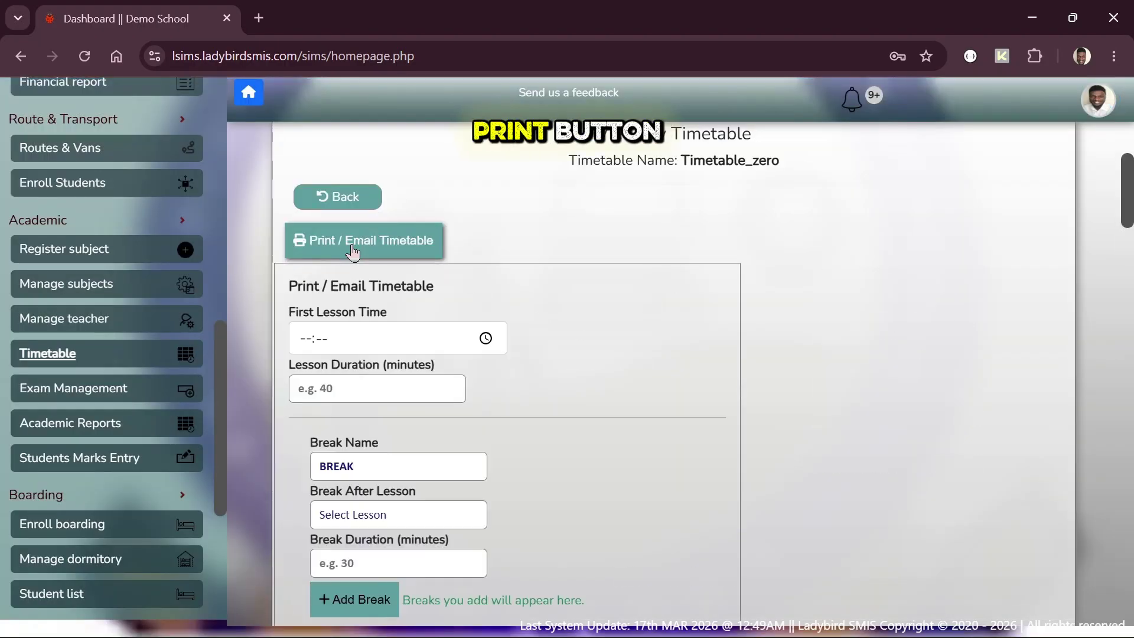
{"action": "left_click", "coordinate": [485, 338]}
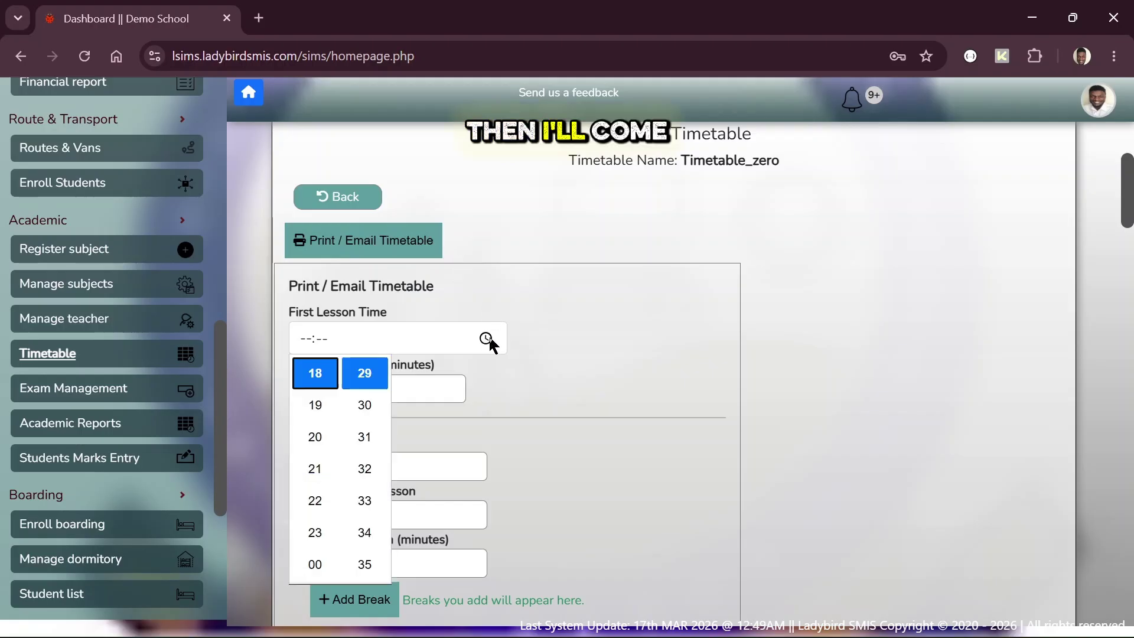
{"action": "left_click", "coordinate": [309, 444]}
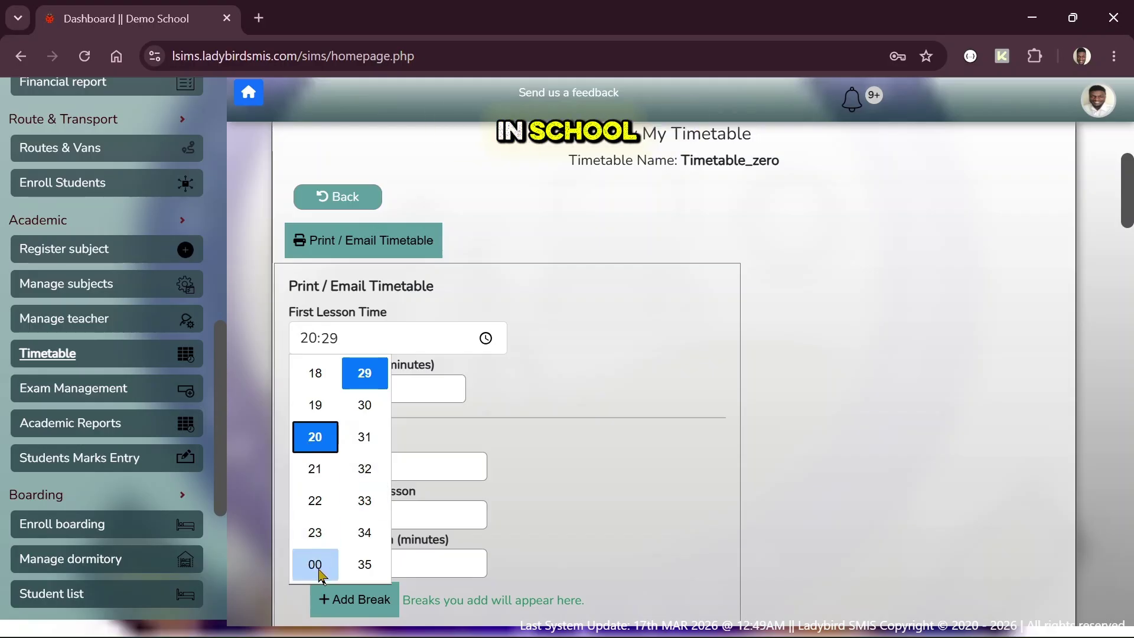
{"action": "scroll", "coordinate": [311, 455], "scroll_direction": "up", "scroll_amount": 8}
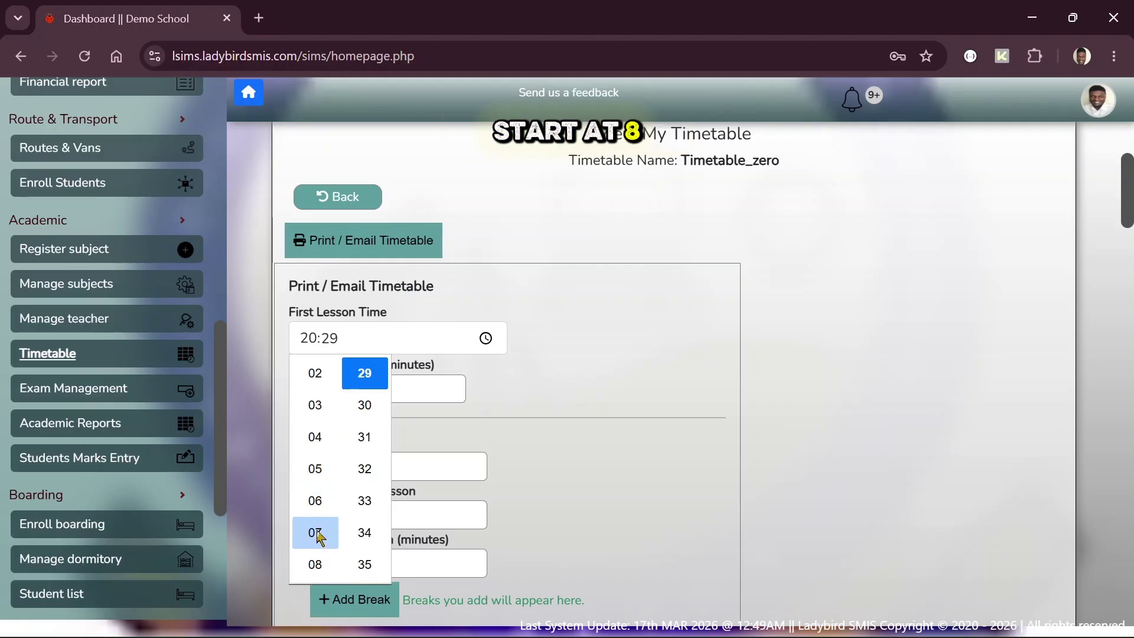
{"action": "left_click", "coordinate": [367, 409]}
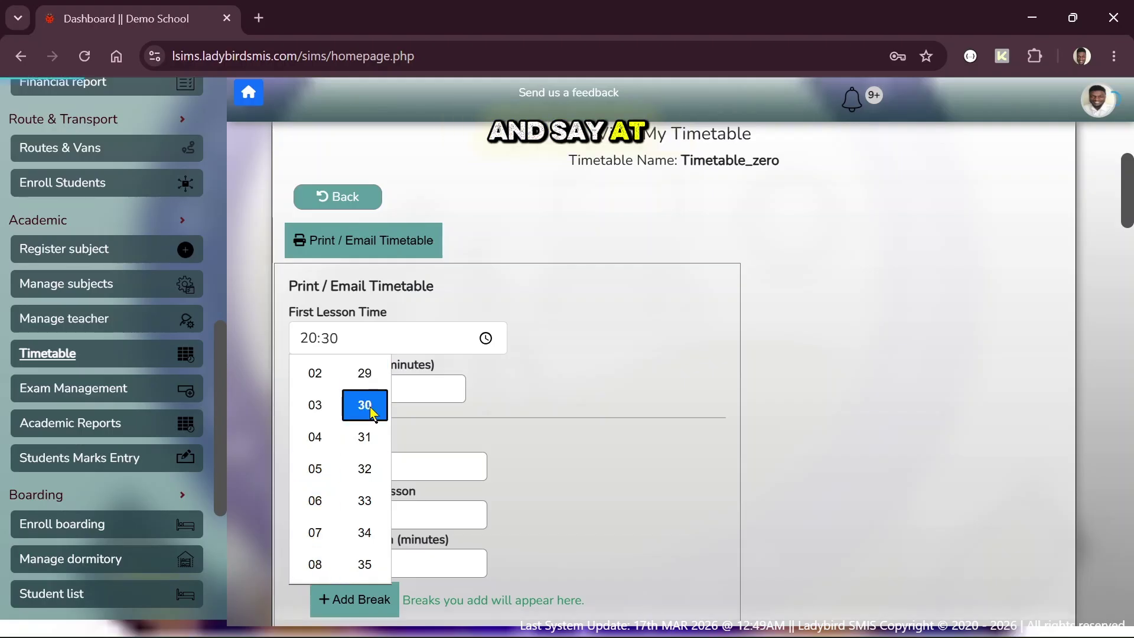
{"action": "left_click", "coordinate": [319, 566]}
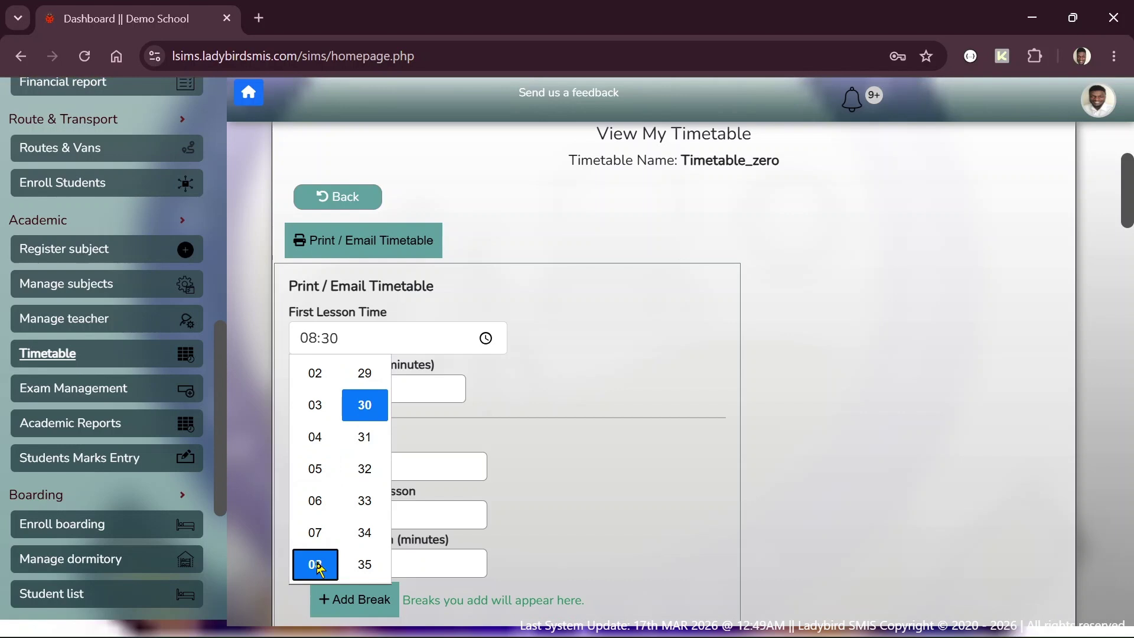
{"action": "left_click", "coordinate": [477, 400]}
{"action": "left_click", "coordinate": [375, 378]}
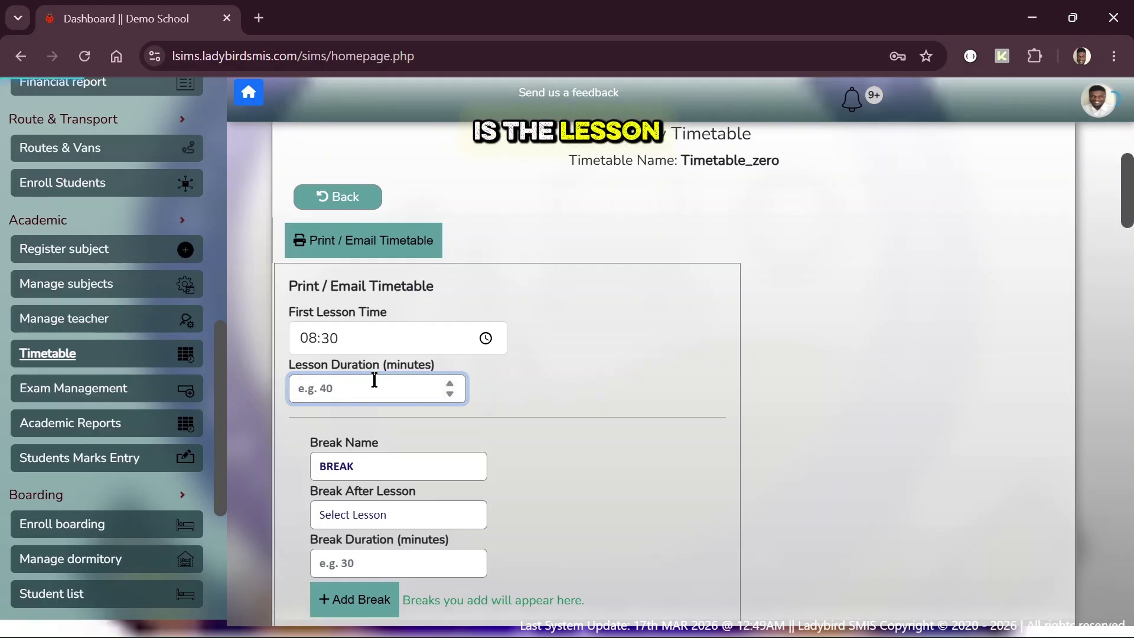
{"action": "type", "text": "35"}
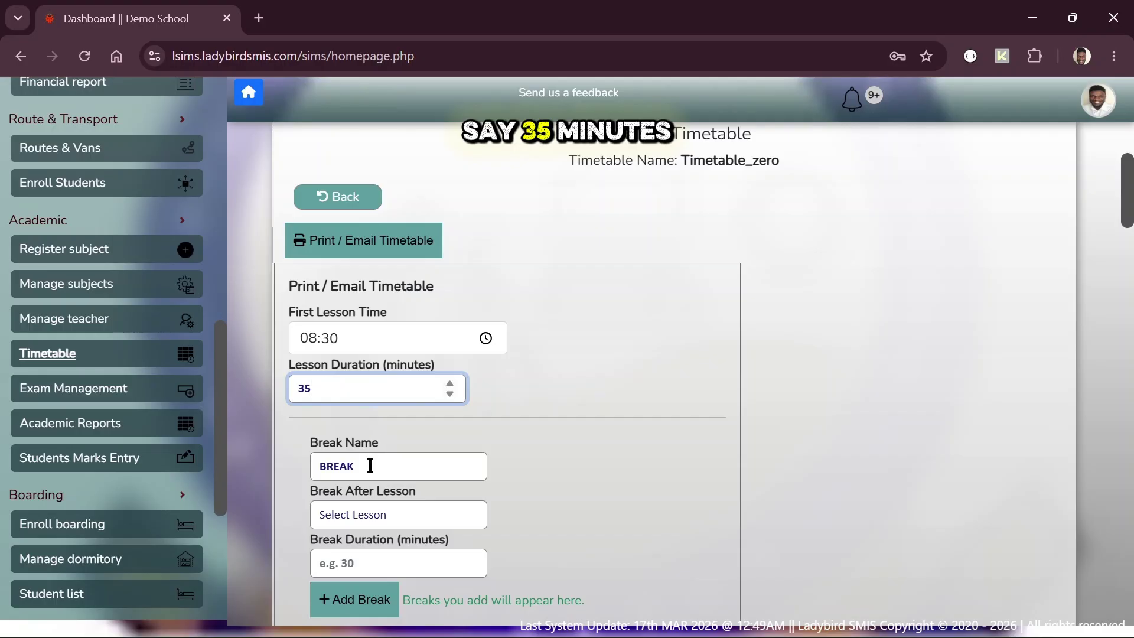
Step: Begin renaming the default break BREAK to a short break
{"action": "left_click", "coordinate": [371, 466]}
{"action": "left_click_drag", "start_coordinate": [370, 466], "coordinate": [336, 466]}
{"action": "double_click", "coordinate": [336, 466]}
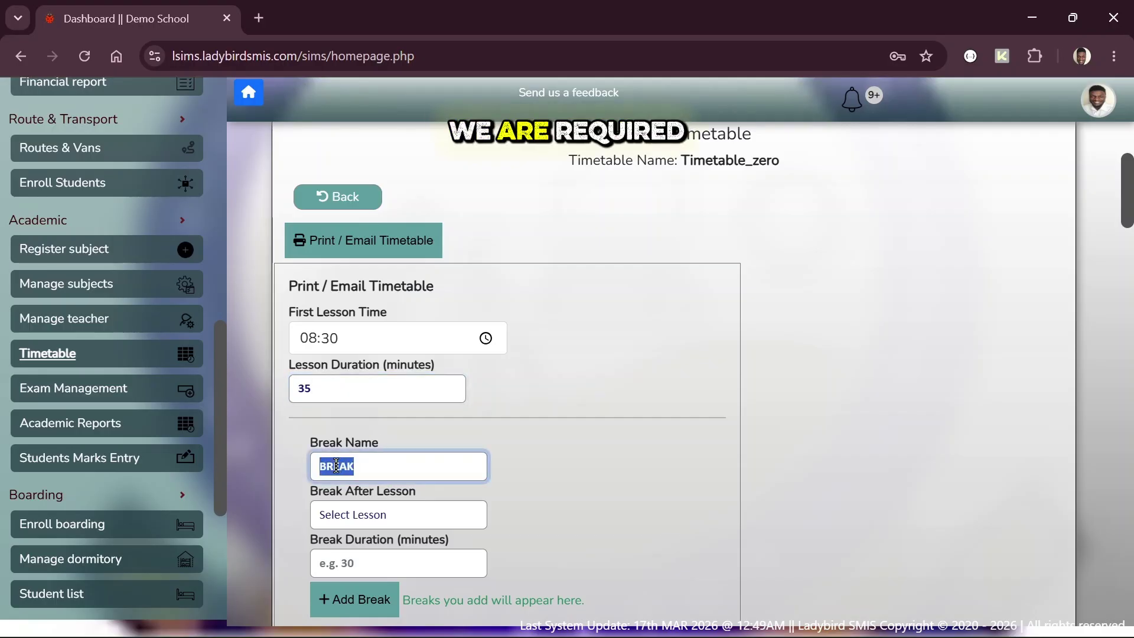
{"action": "scroll", "coordinate": [505, 389], "scroll_direction": "down", "scroll_amount": 2}
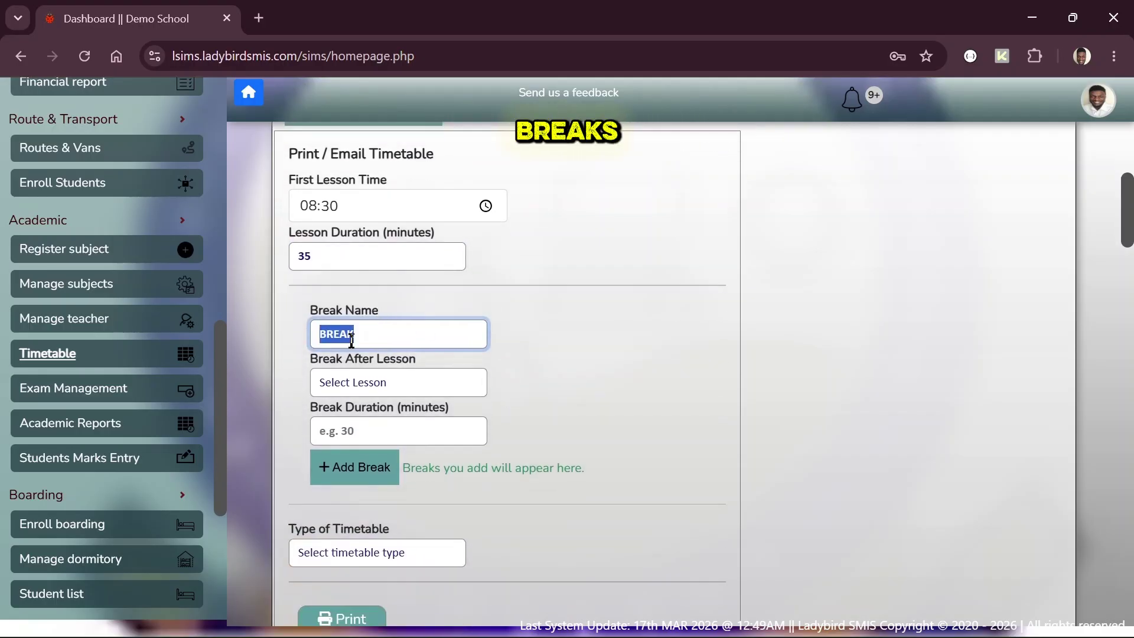
{"action": "type", "text": "short break"}
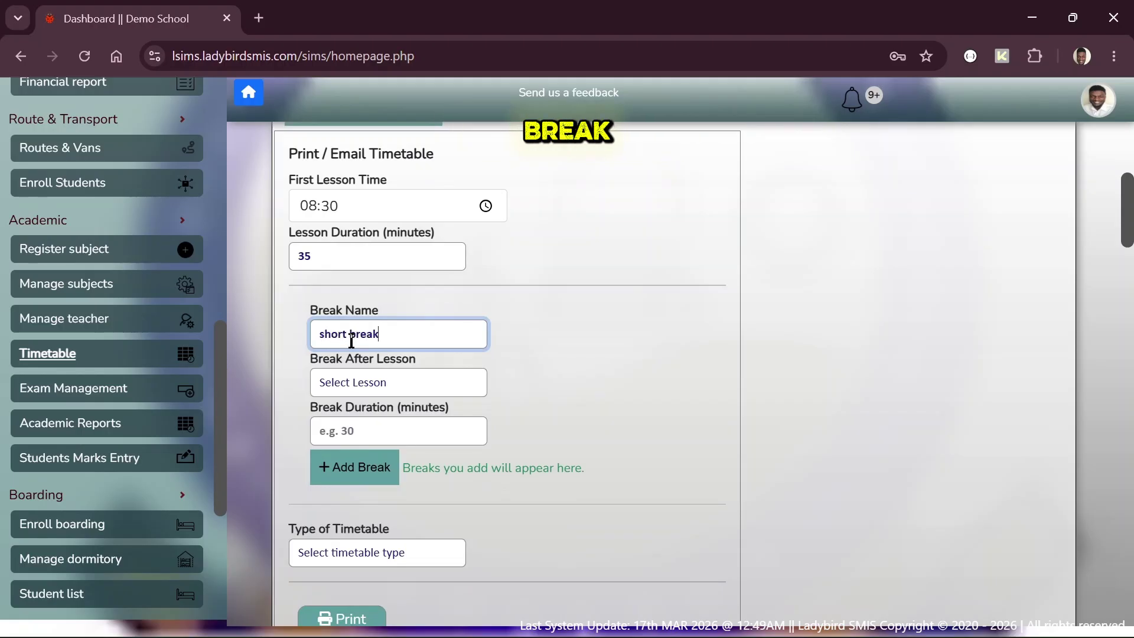
Step: Add a 15-minute short break after Lesson 2
{"action": "left_click", "coordinate": [371, 390]}
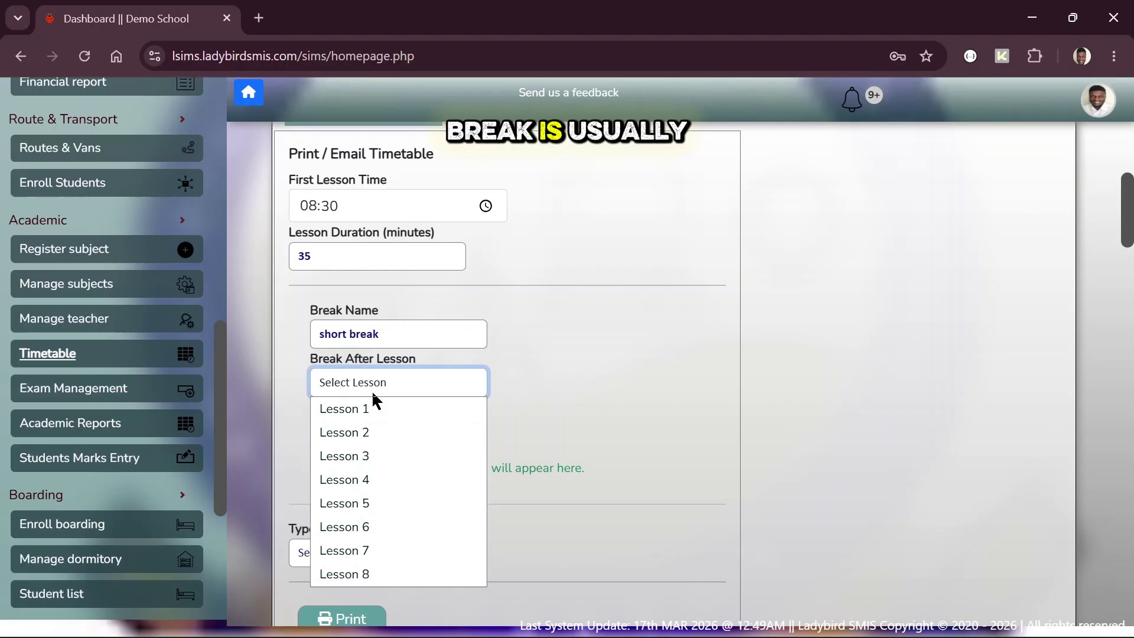
{"action": "left_click", "coordinate": [367, 433]}
{"action": "left_click", "coordinate": [377, 432]}
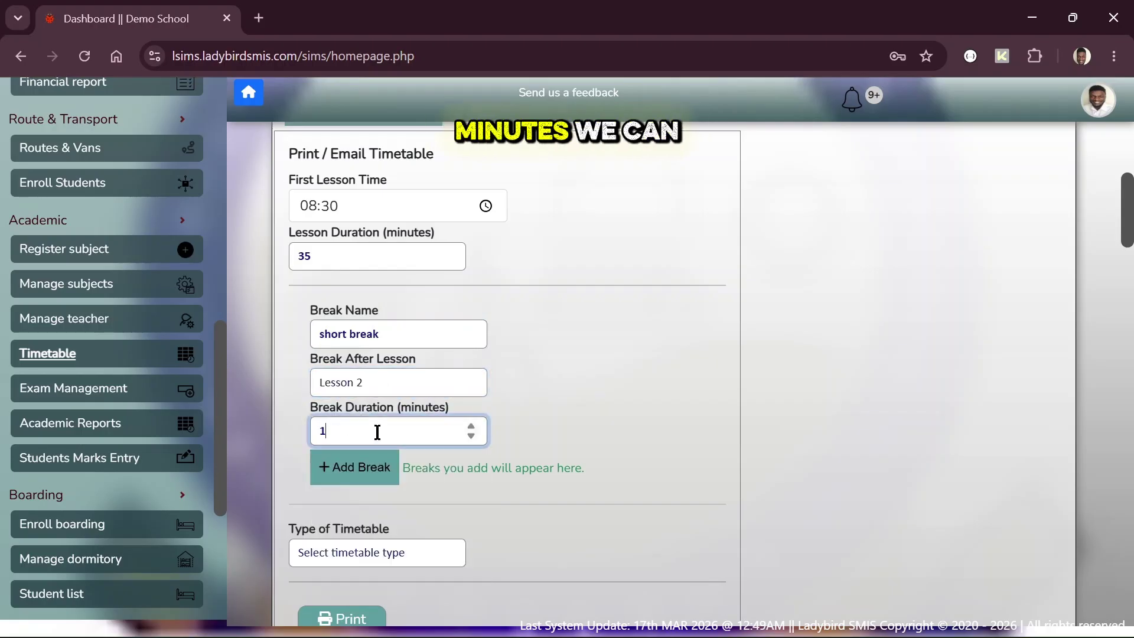
{"action": "left_click", "coordinate": [367, 469]}
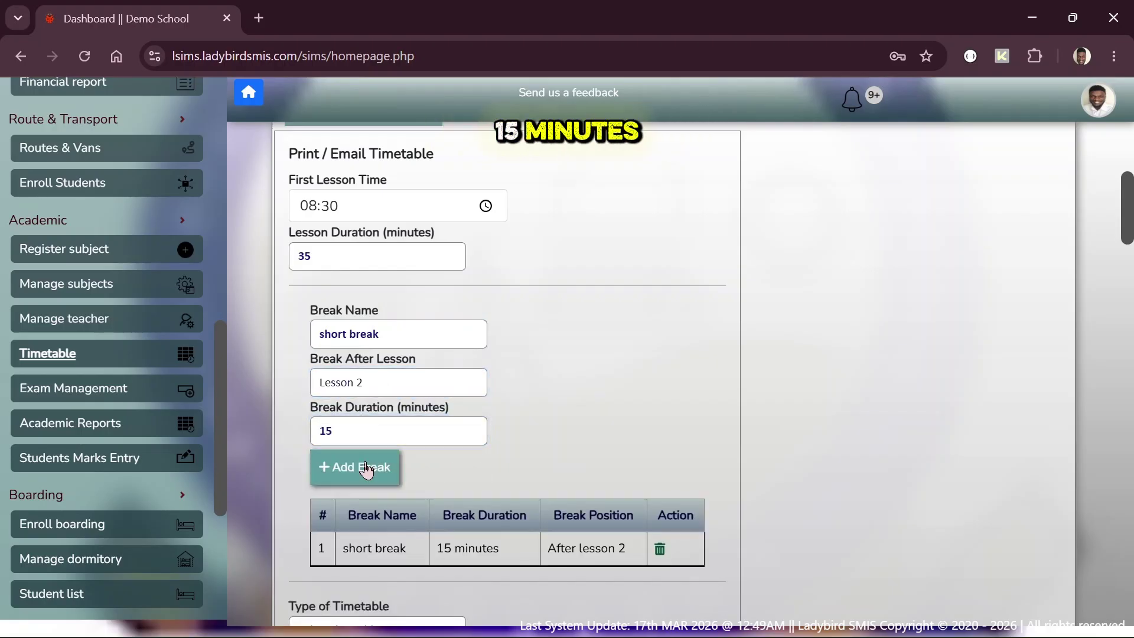
Step: Add a 30-minute tea break after Lesson 4
{"action": "double_click", "coordinate": [351, 334]}
{"action": "left_click", "coordinate": [351, 334]}
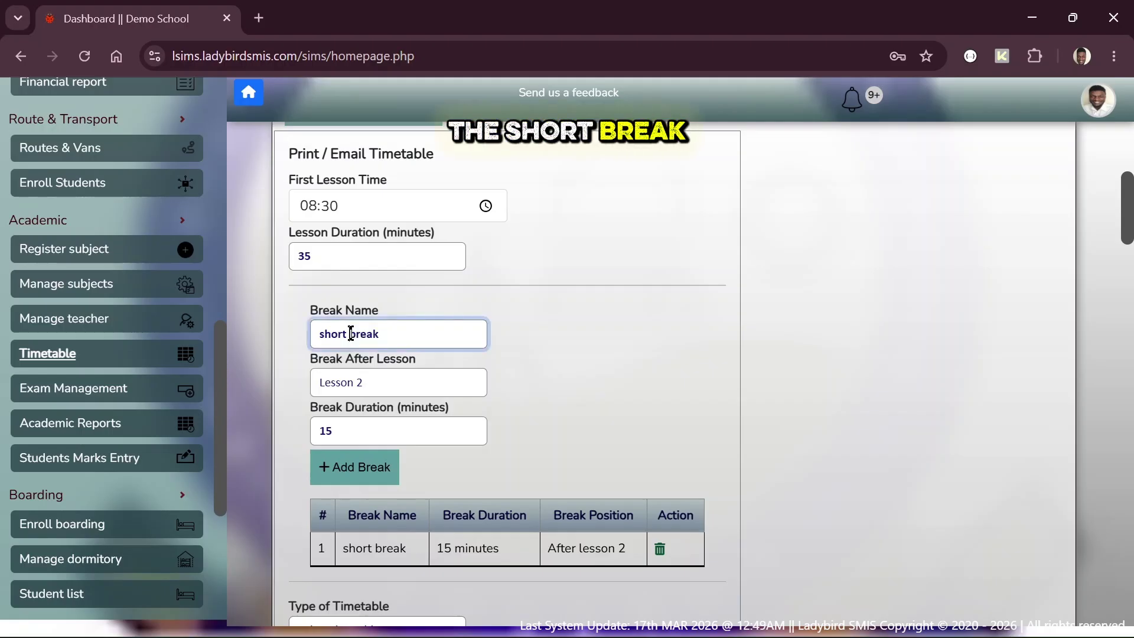
{"action": "double_click", "coordinate": [350, 333]}
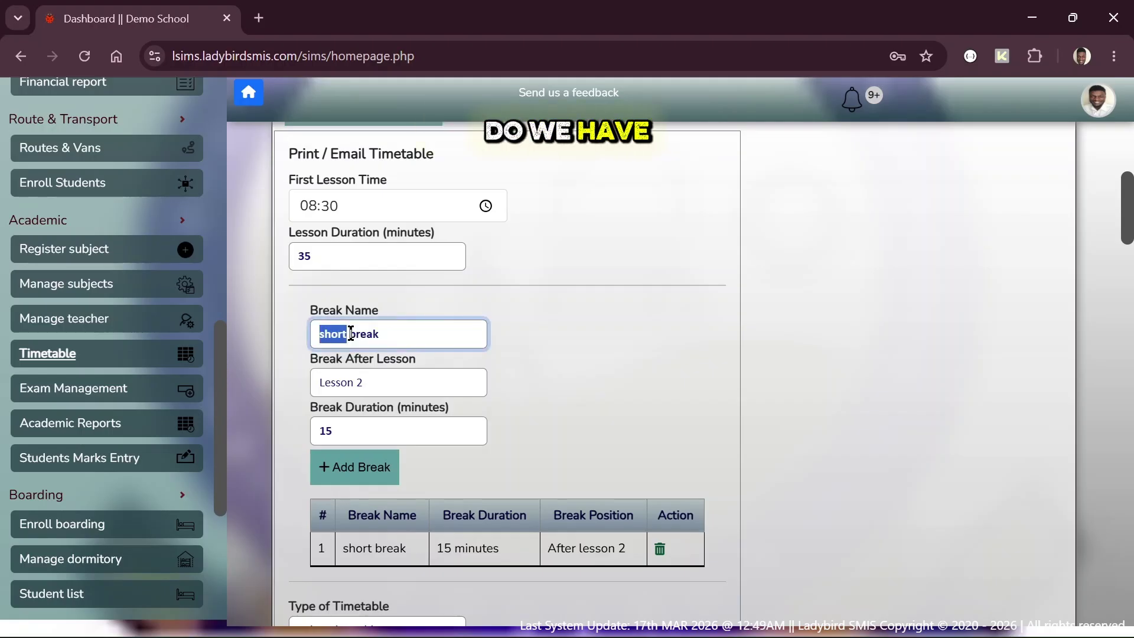
{"action": "type", "text": "l"}
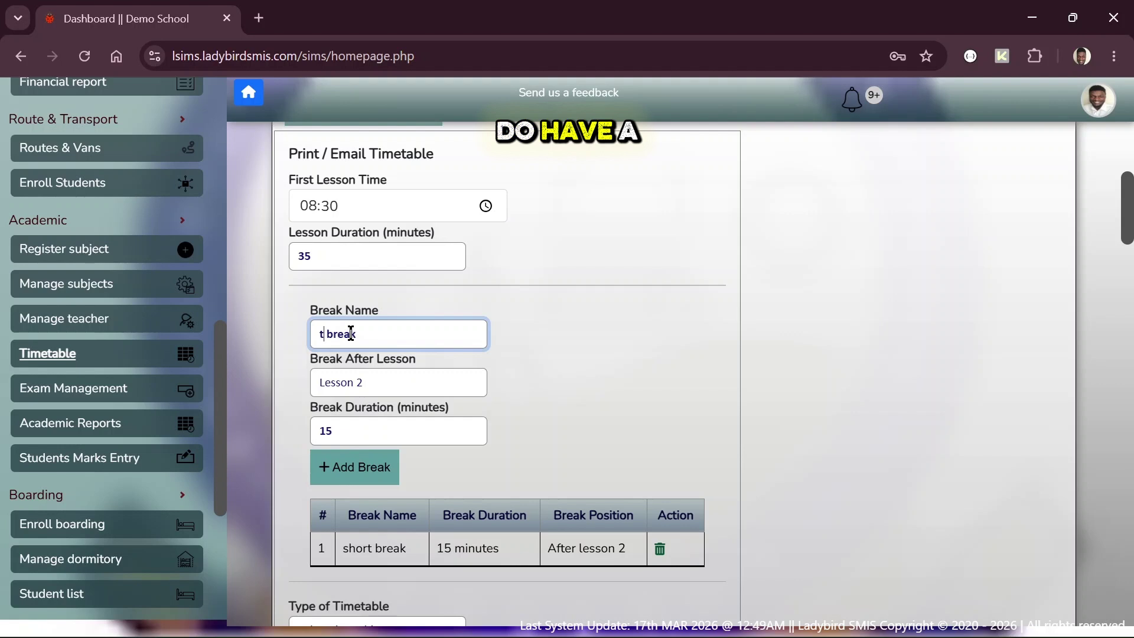
{"action": "left_click", "coordinate": [353, 381]}
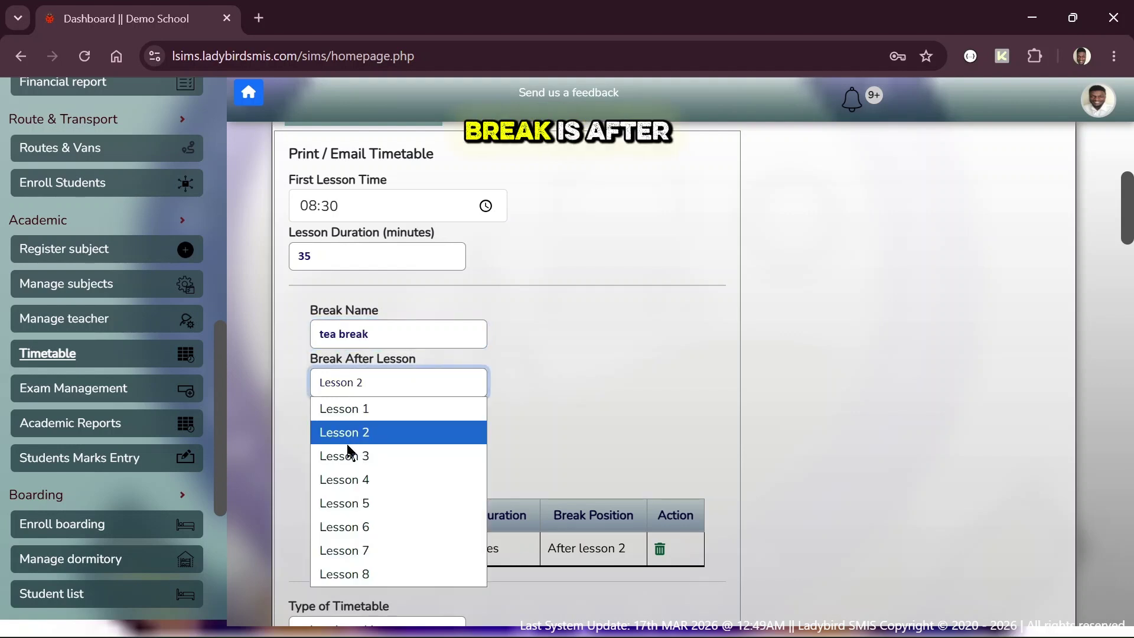
{"action": "left_click", "coordinate": [354, 479]}
{"action": "left_click_drag", "start_coordinate": [365, 434], "coordinate": [289, 420]}
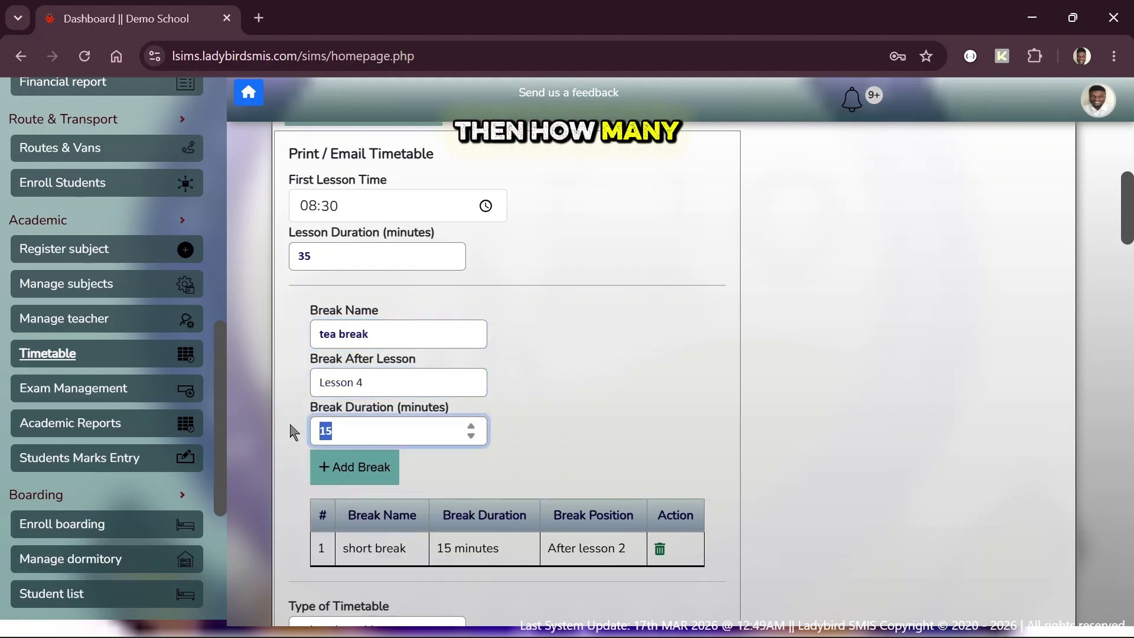
{"action": "type", "text": "30"}
{"action": "left_click", "coordinate": [331, 467]}
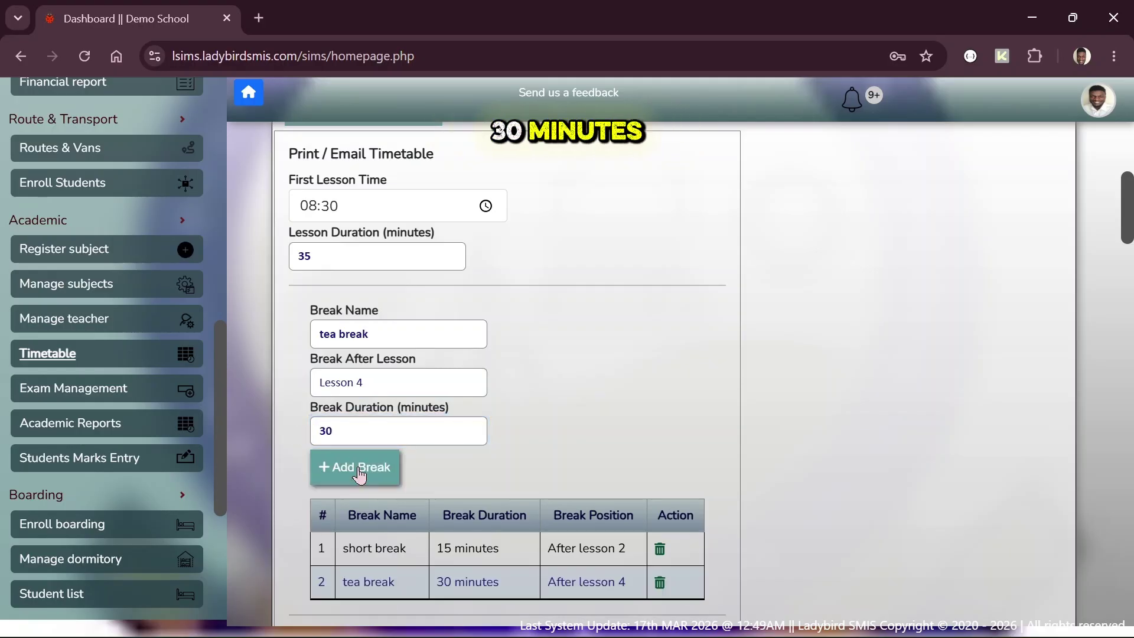
Step: Add a 90-minute lunch break after Lesson 6
{"action": "scroll", "coordinate": [418, 378], "scroll_direction": "down", "scroll_amount": 1}
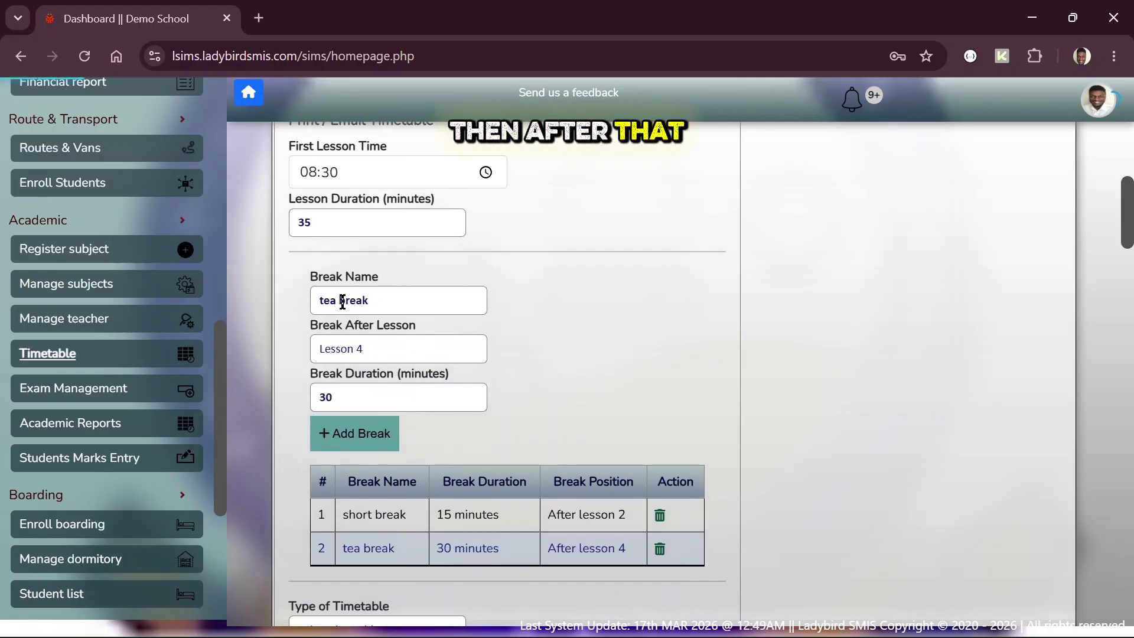
{"action": "left_click_drag", "start_coordinate": [341, 300], "coordinate": [228, 289]}
{"action": "key", "text": "BackSpace"}
{"action": "type", "text": "lunch"}
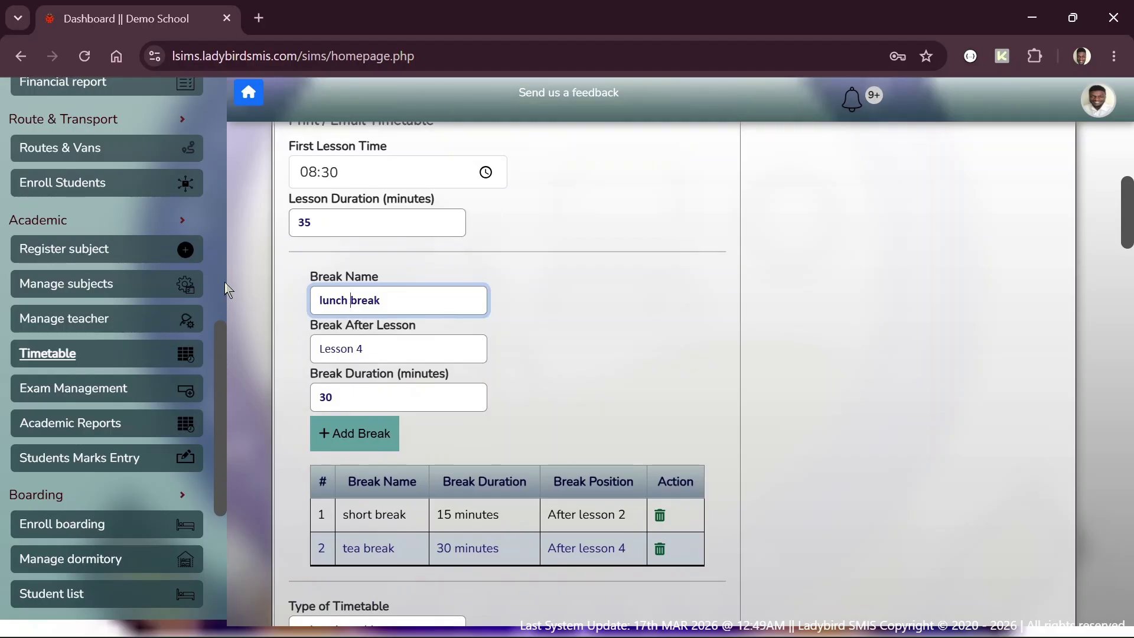
{"action": "left_click", "coordinate": [369, 357]}
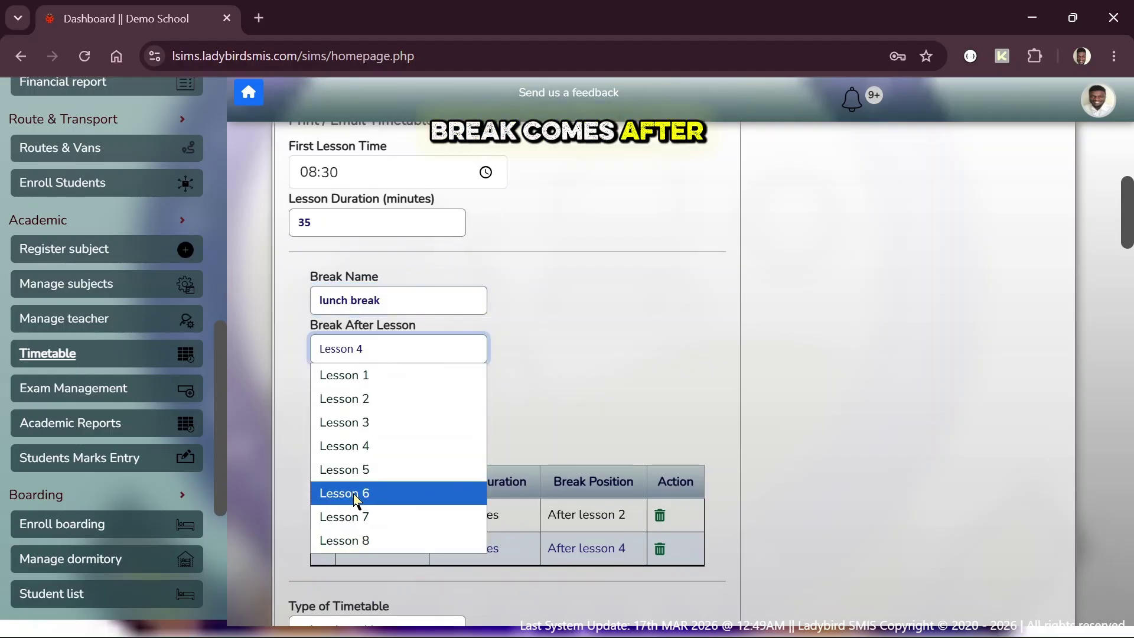
{"action": "left_click", "coordinate": [356, 497]}
{"action": "key", "text": "Tab"}
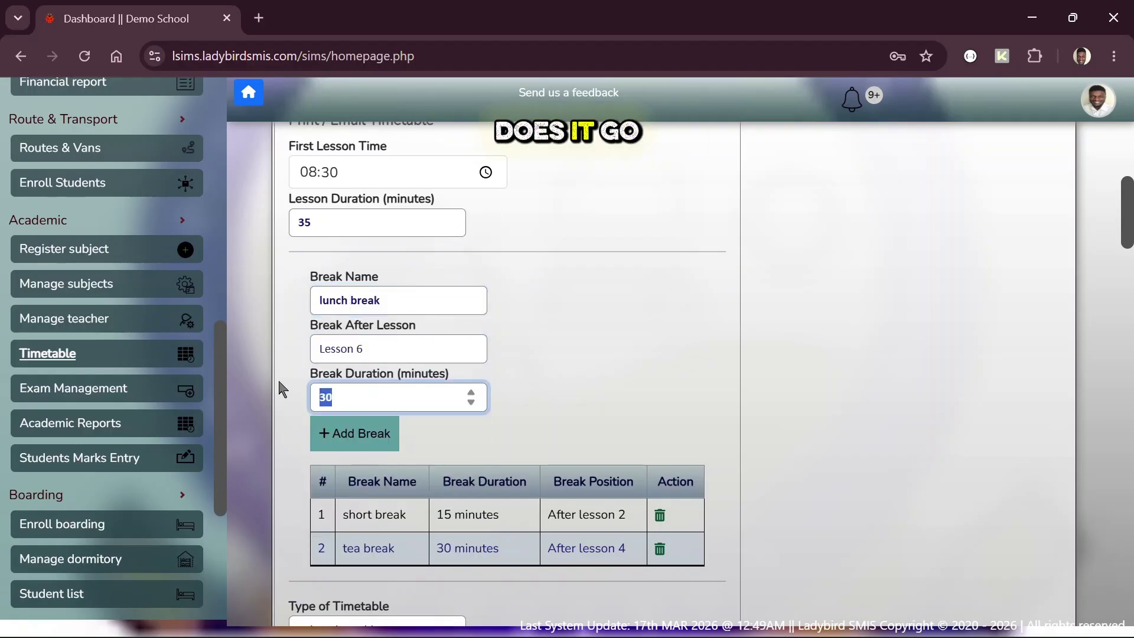
{"action": "type", "text": "90"}
{"action": "left_click", "coordinate": [372, 438]}
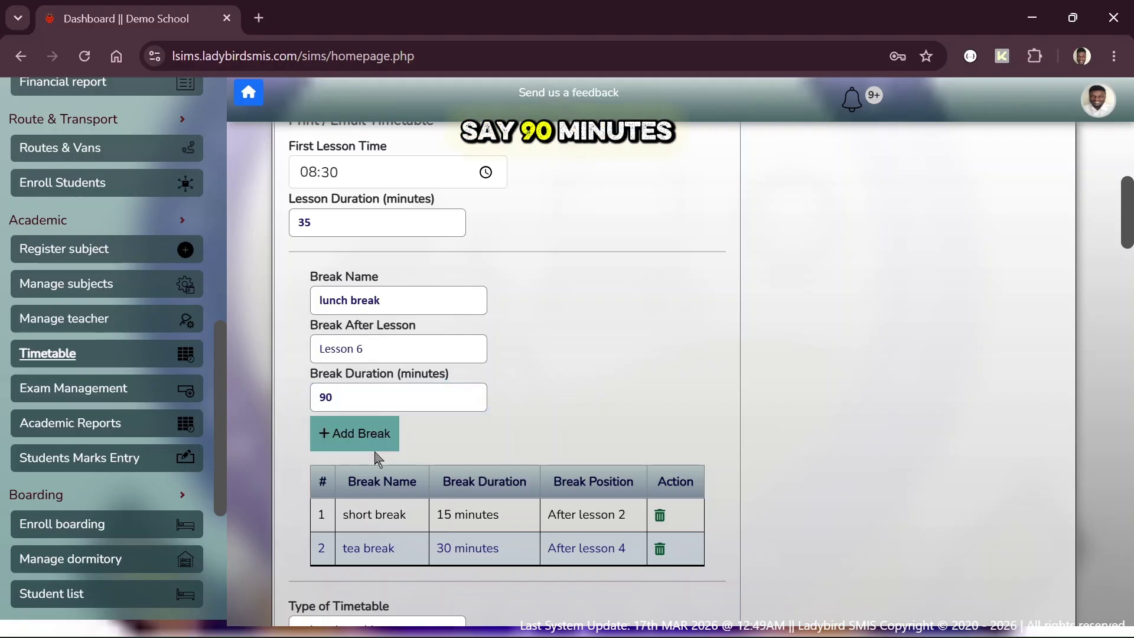
{"action": "left_click", "coordinate": [359, 439]}
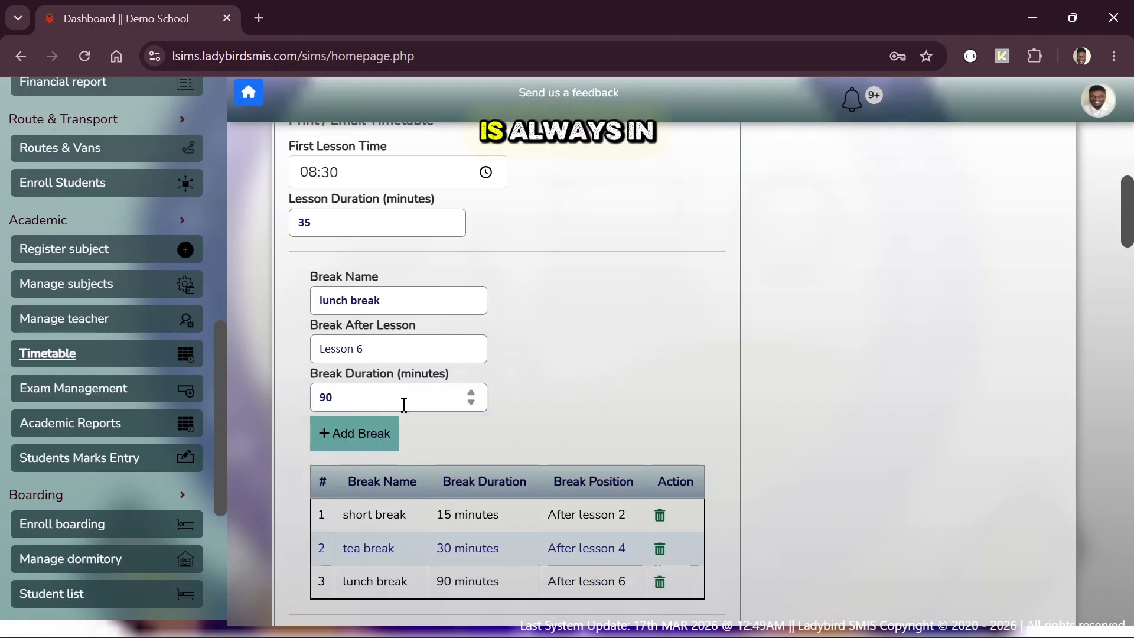
Step: Add a 120-minute games clubs break after Lesson 8
{"action": "scroll", "coordinate": [376, 383], "scroll_direction": "down", "scroll_amount": 1}
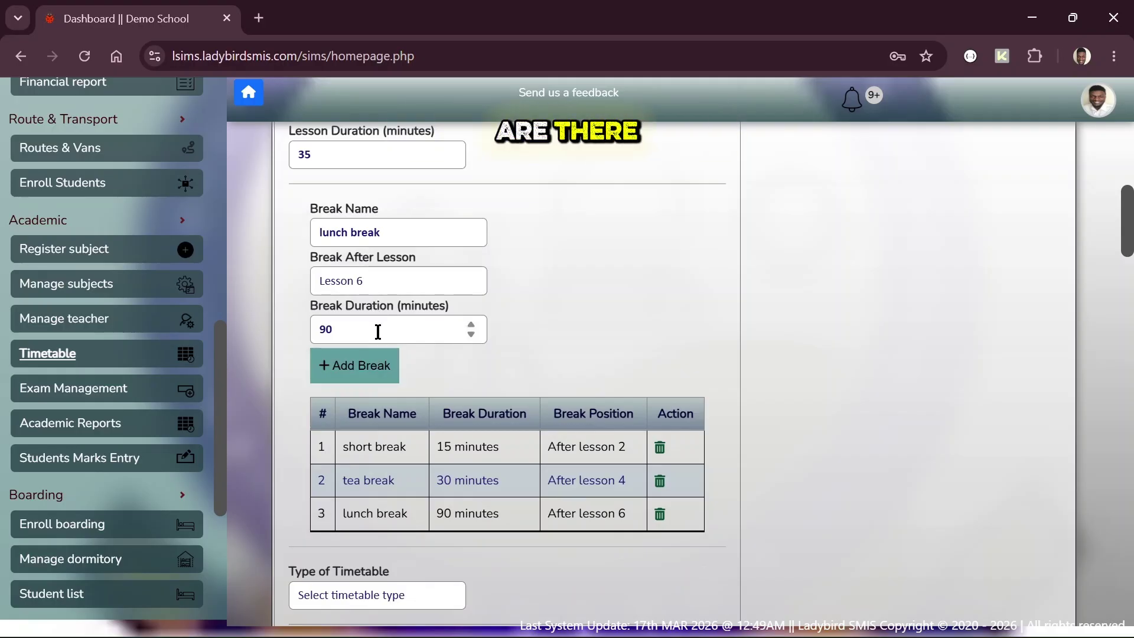
{"action": "left_click", "coordinate": [357, 281]}
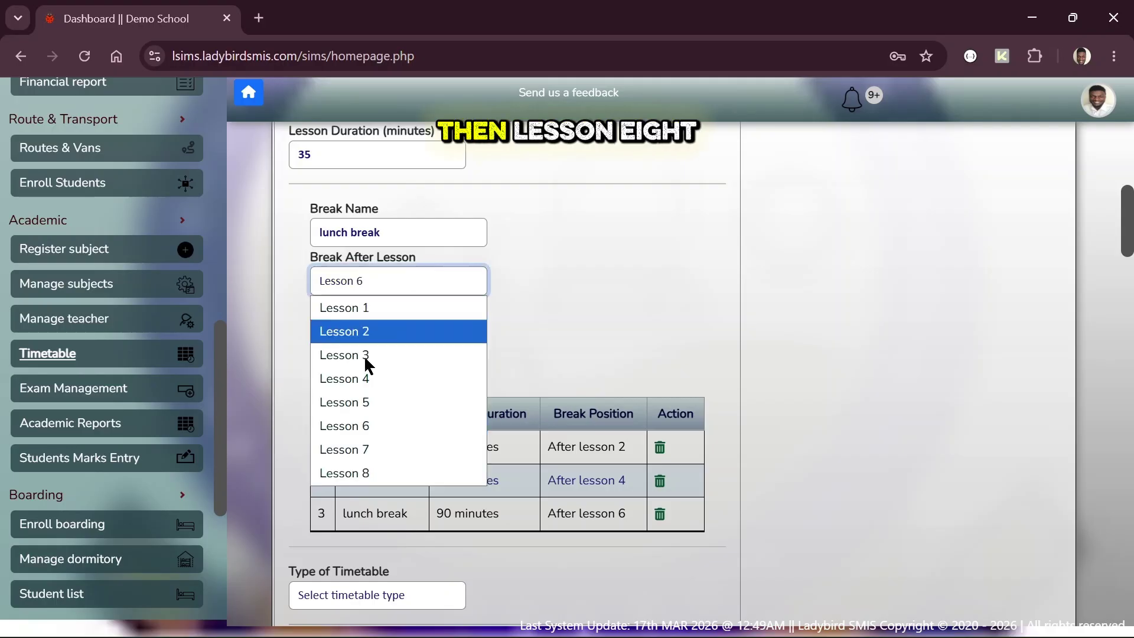
{"action": "left_click", "coordinate": [380, 475]}
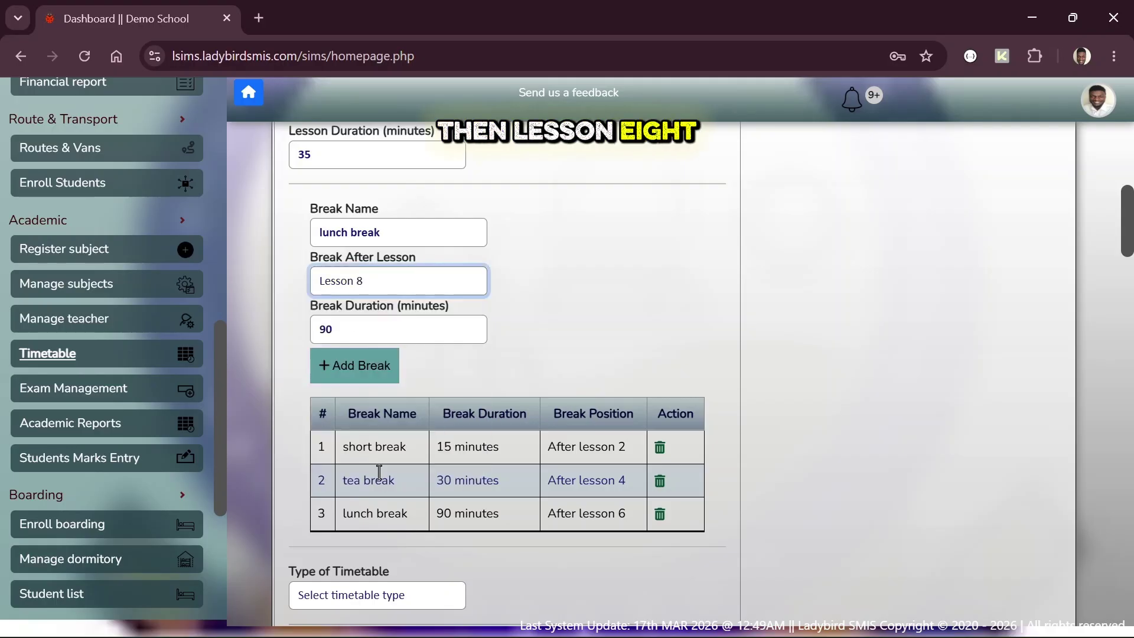
{"action": "left_click", "coordinate": [409, 240]}
{"action": "left_click_drag", "start_coordinate": [292, 234], "coordinate": [476, 236]}
{"action": "type", "text": "gam"}
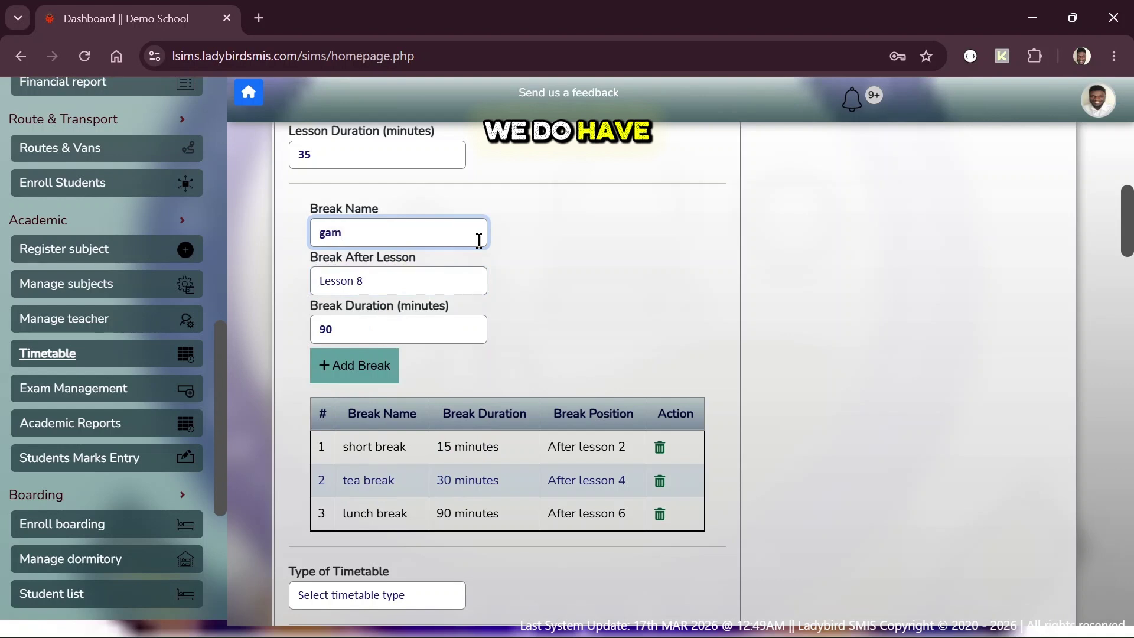
{"action": "type", "text": "es"}
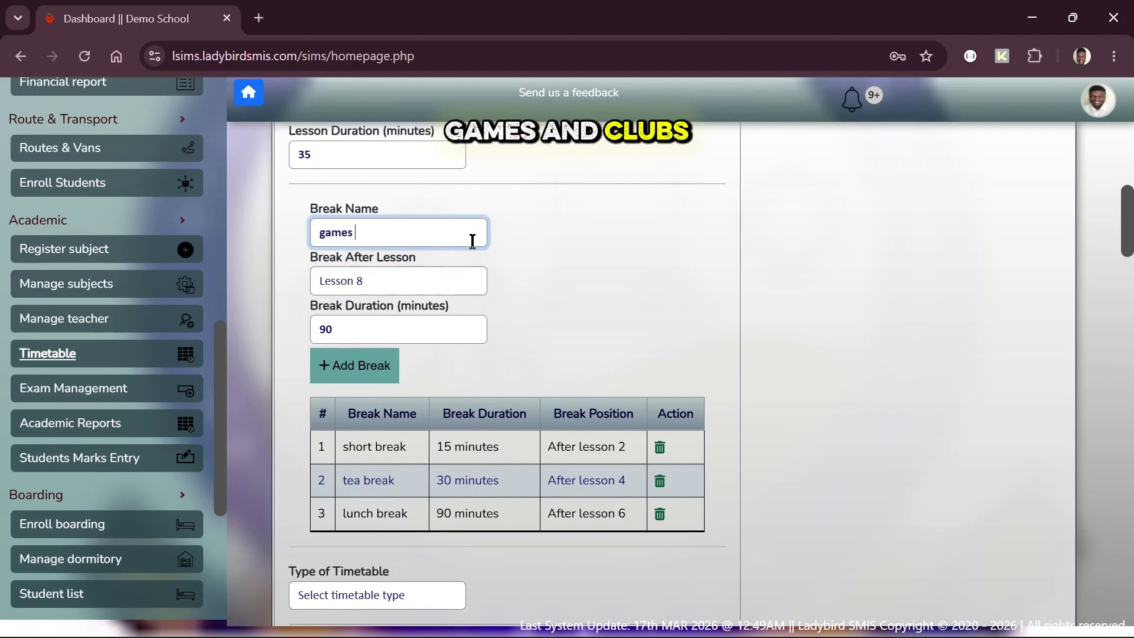
{"action": "type", "text": " clubs"}
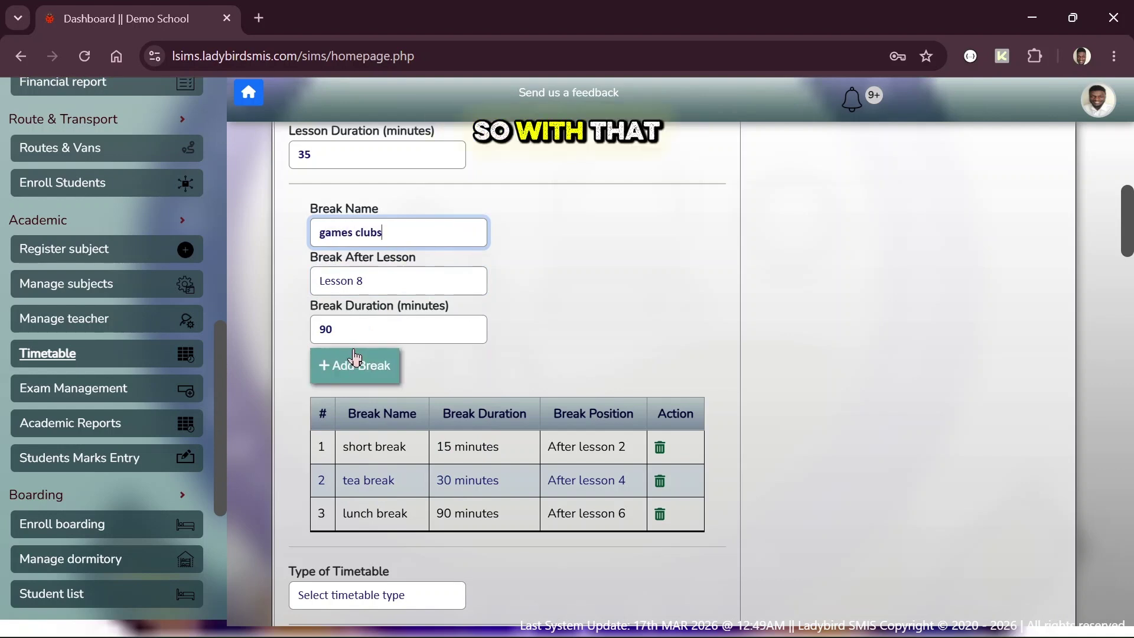
{"action": "left_click_drag", "start_coordinate": [340, 334], "coordinate": [298, 334]}
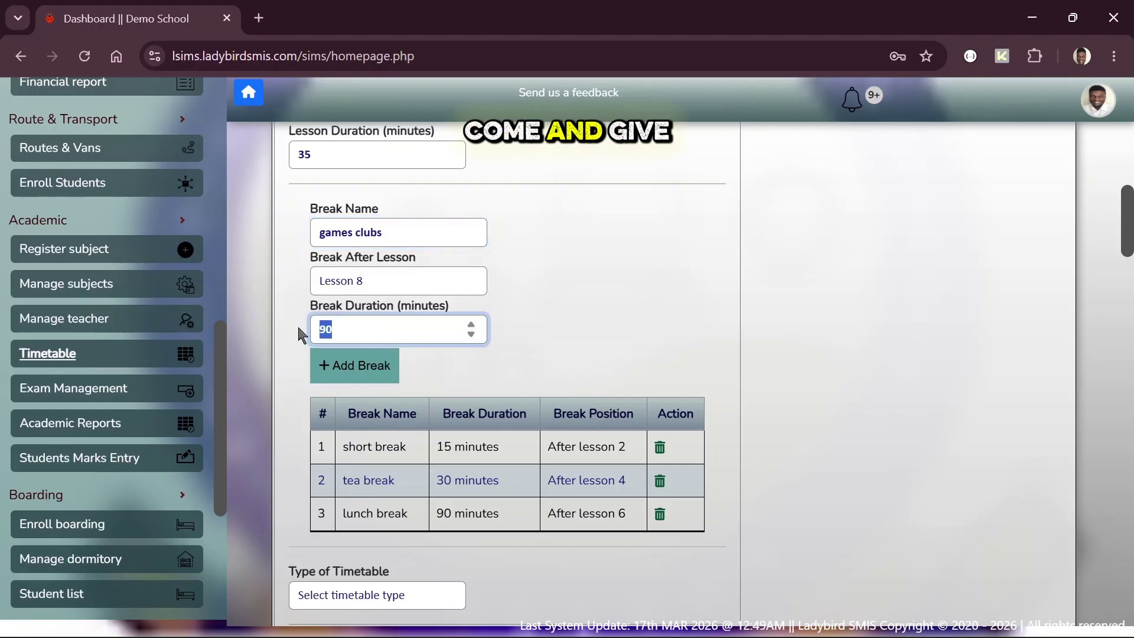
{"action": "type", "text": "120"}
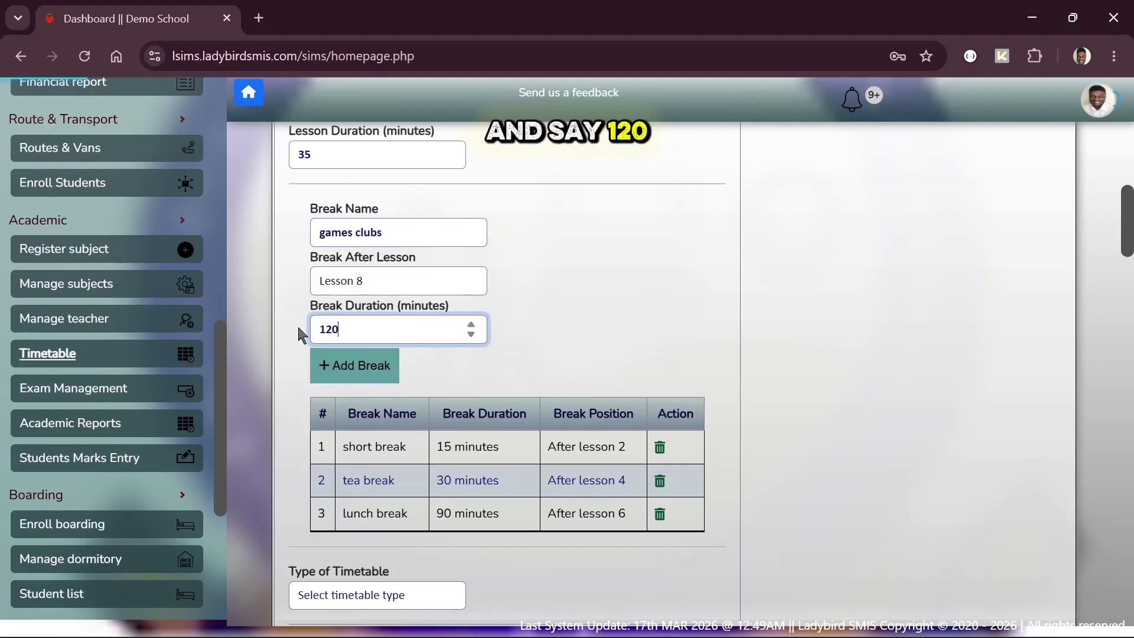
{"action": "left_click", "coordinate": [360, 378]}
{"action": "scroll", "coordinate": [486, 380], "scroll_direction": "down", "scroll_amount": 2}
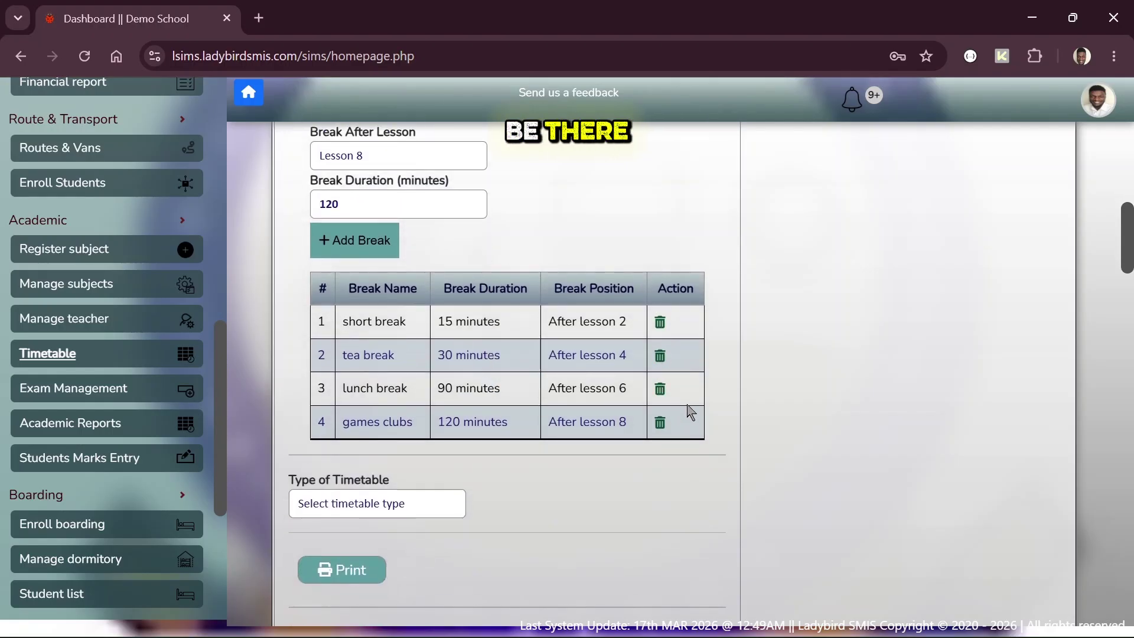
Step: Set the timetable type to Class Timetable and print it as a PDF
{"action": "scroll", "coordinate": [388, 352], "scroll_direction": "down", "scroll_amount": 2}
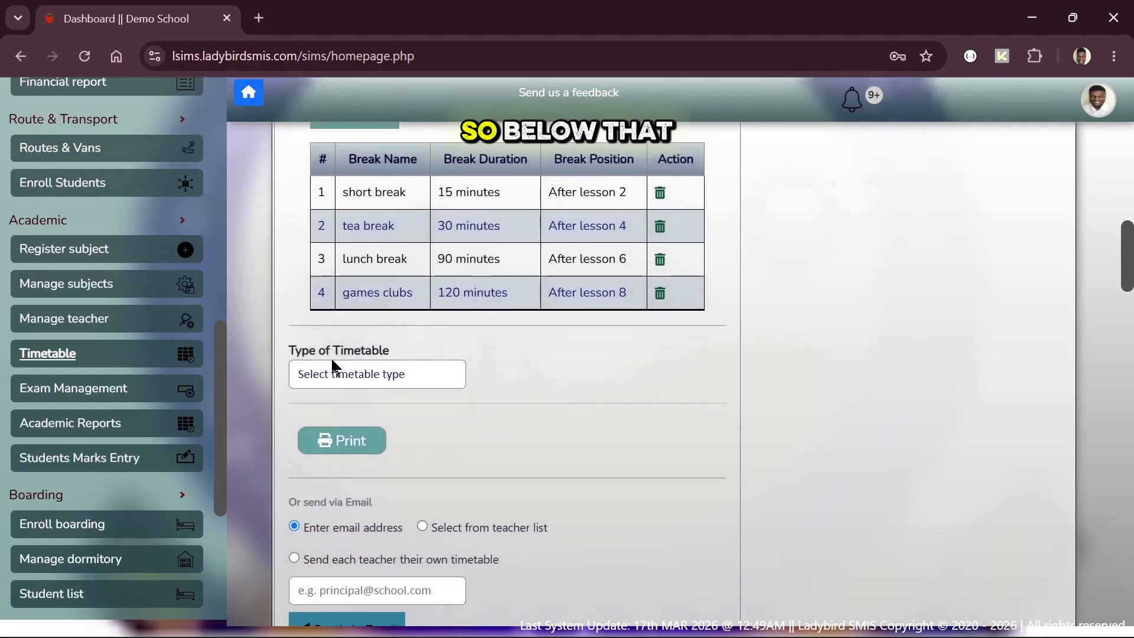
{"action": "left_click", "coordinate": [358, 373]}
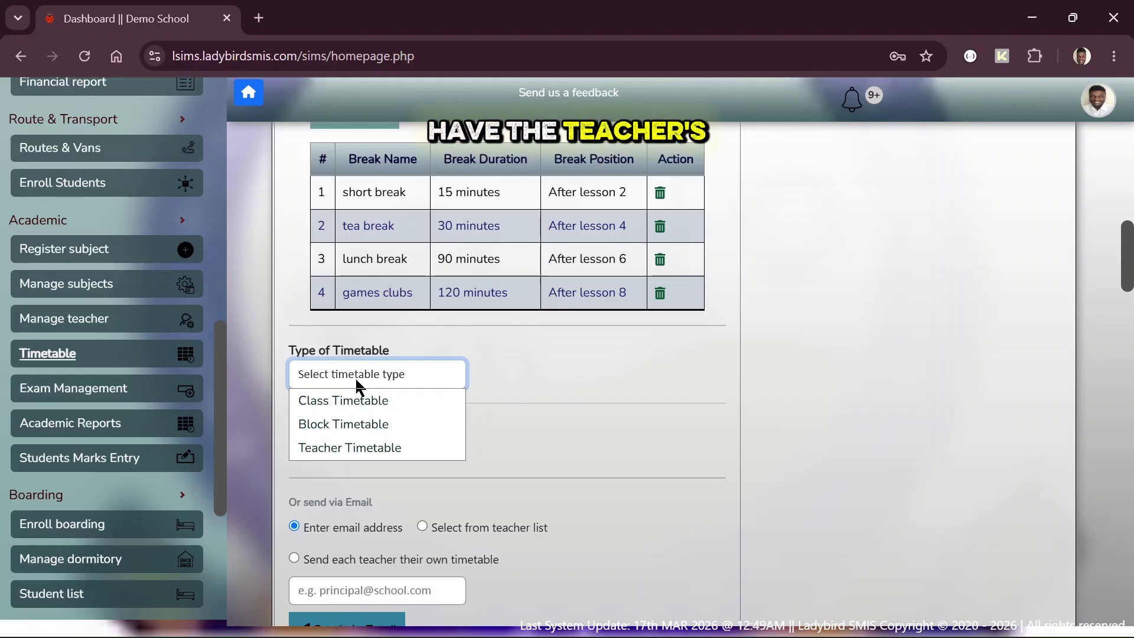
{"action": "left_click", "coordinate": [375, 409]}
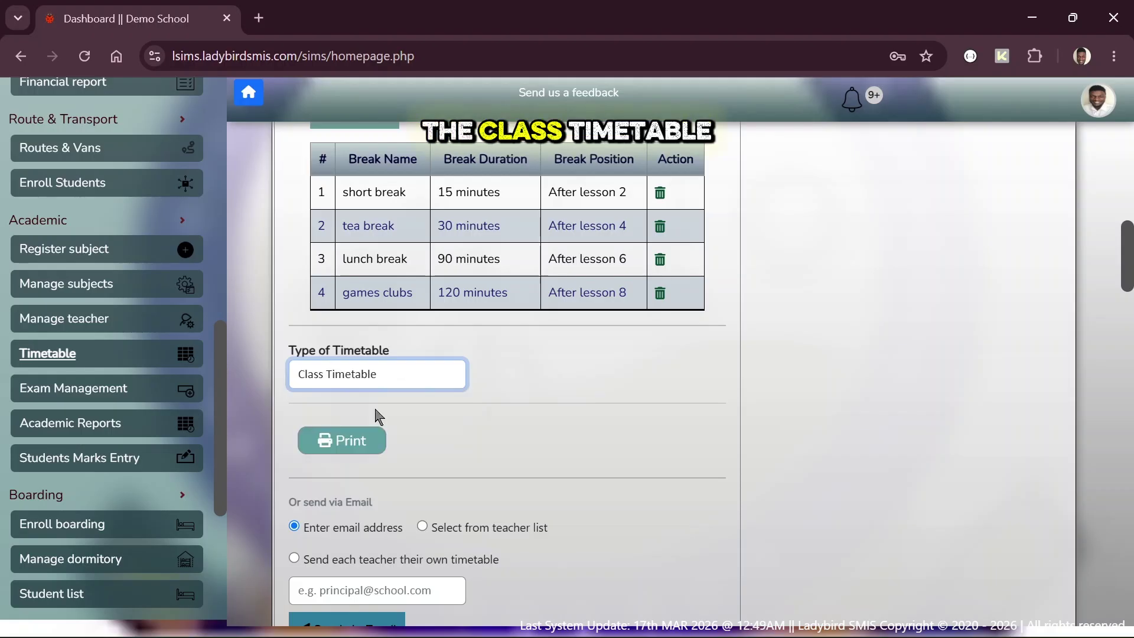
{"action": "left_click", "coordinate": [367, 446]}
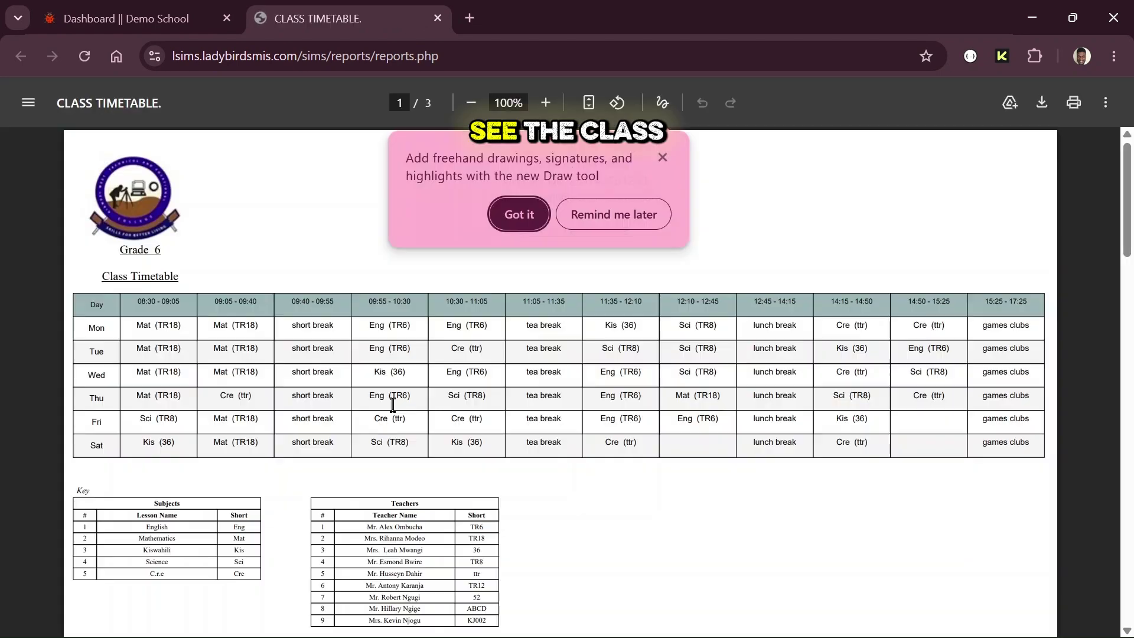
Step: Dismiss the drawing-tool announcement and look over the Grade 6 timetable page
{"action": "left_click", "coordinate": [662, 157]}
{"action": "scroll", "coordinate": [360, 329], "scroll_direction": "up", "scroll_amount": 3}
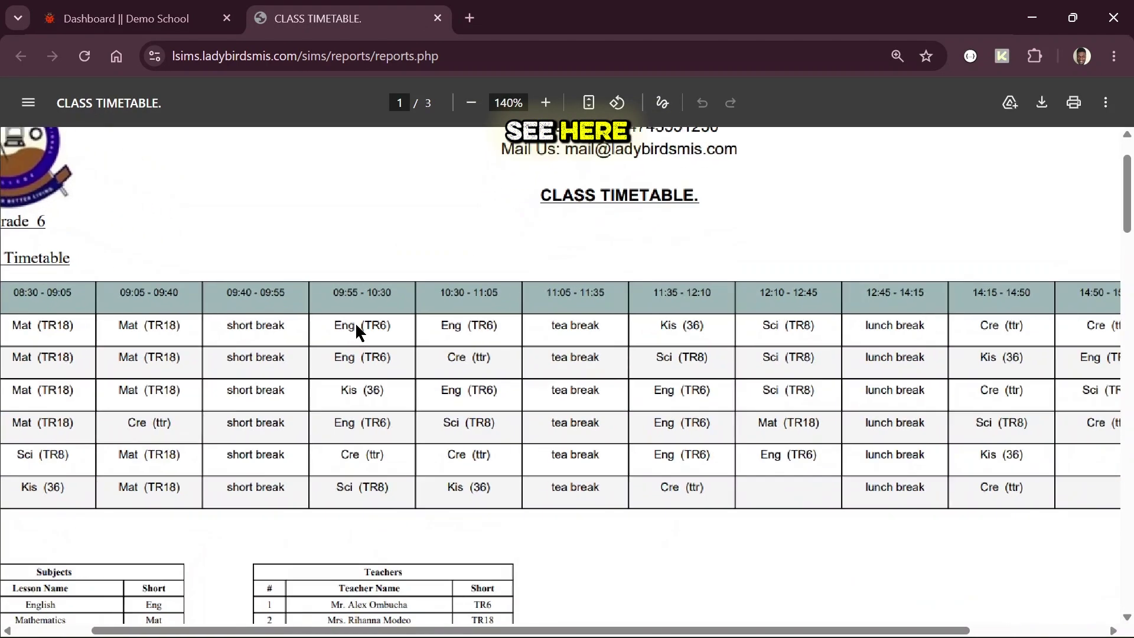
{"action": "scroll", "coordinate": [358, 332], "scroll_direction": "left", "scroll_amount": 3}
{"action": "scroll", "coordinate": [121, 267], "scroll_direction": "up", "scroll_amount": 5}
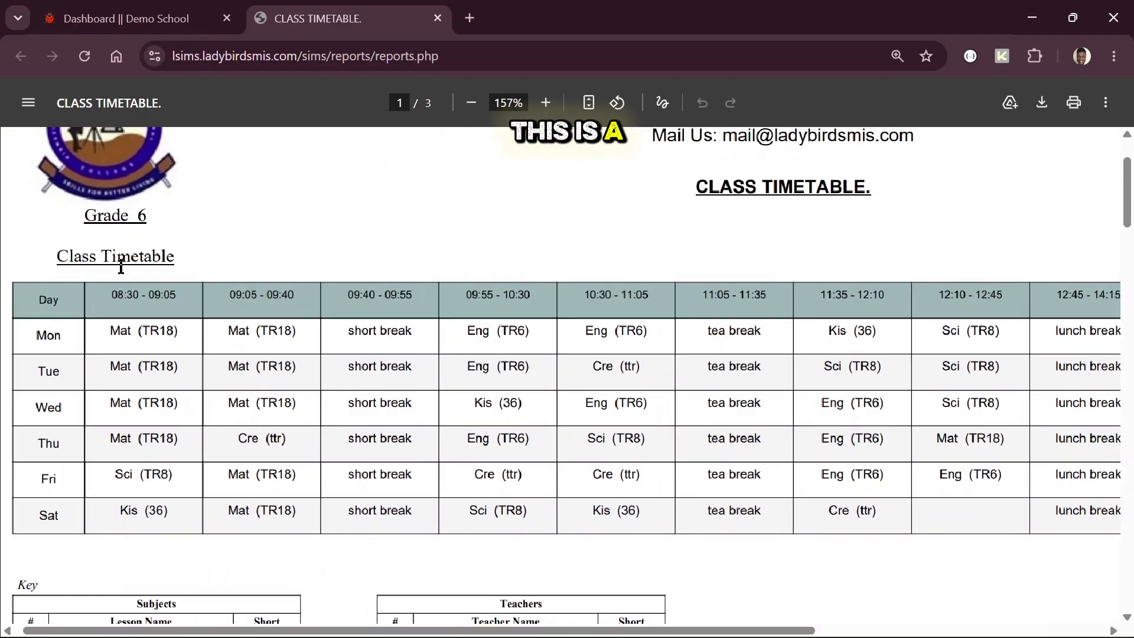
{"action": "left_click_drag", "start_coordinate": [61, 182], "coordinate": [192, 185]}
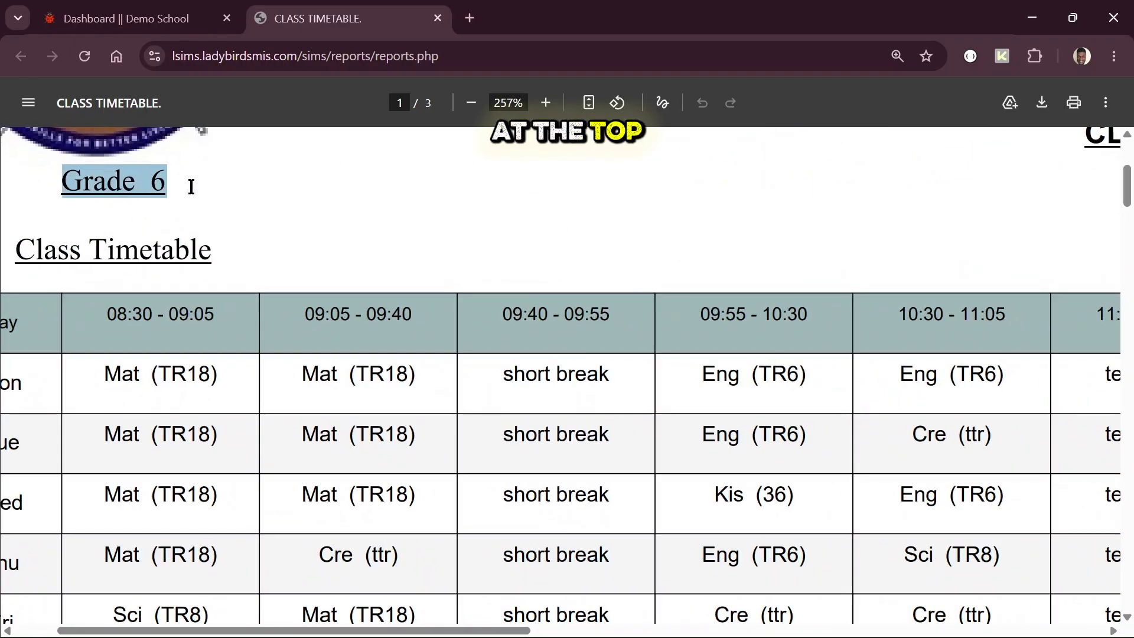
{"action": "scroll", "coordinate": [195, 177], "scroll_direction": "down", "scroll_amount": 3}
{"action": "scroll", "coordinate": [191, 187], "scroll_direction": "down", "scroll_amount": 5}
{"action": "scroll", "coordinate": [191, 186], "scroll_direction": "down", "scroll_amount": 2}
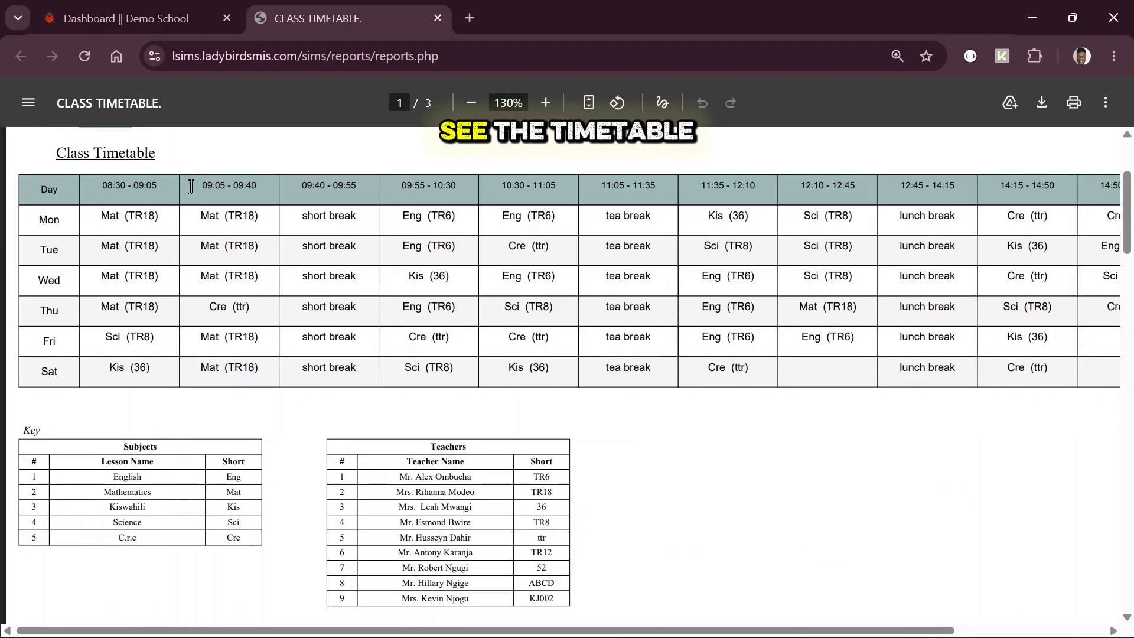
{"action": "scroll", "coordinate": [139, 212], "scroll_direction": "right", "scroll_amount": 2}
{"action": "scroll", "coordinate": [142, 214], "scroll_direction": "left", "scroll_amount": 2}
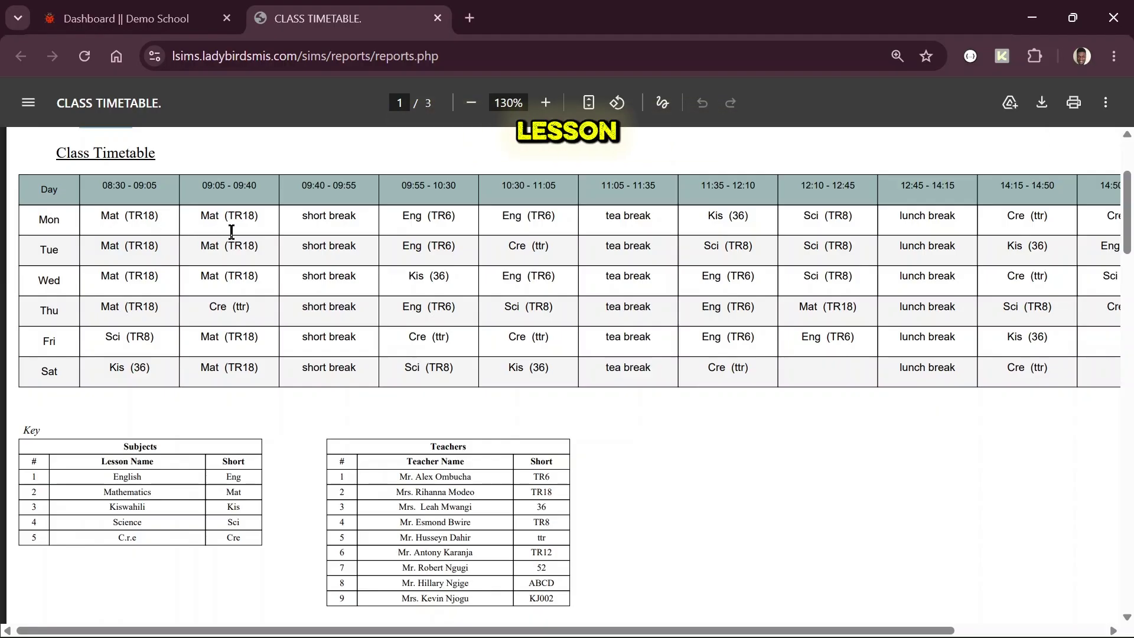
{"action": "scroll", "coordinate": [298, 208], "scroll_direction": "right", "scroll_amount": 3}
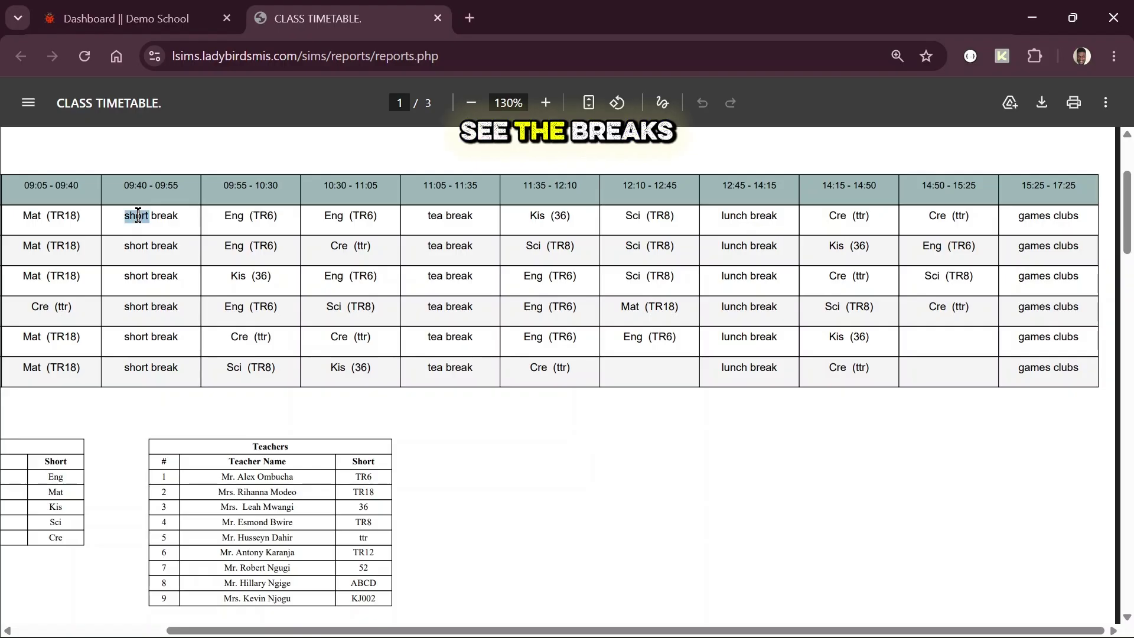
{"action": "scroll", "coordinate": [137, 215], "scroll_direction": "up", "scroll_amount": 5}
{"action": "scroll", "coordinate": [138, 215], "scroll_direction": "left", "scroll_amount": 8}
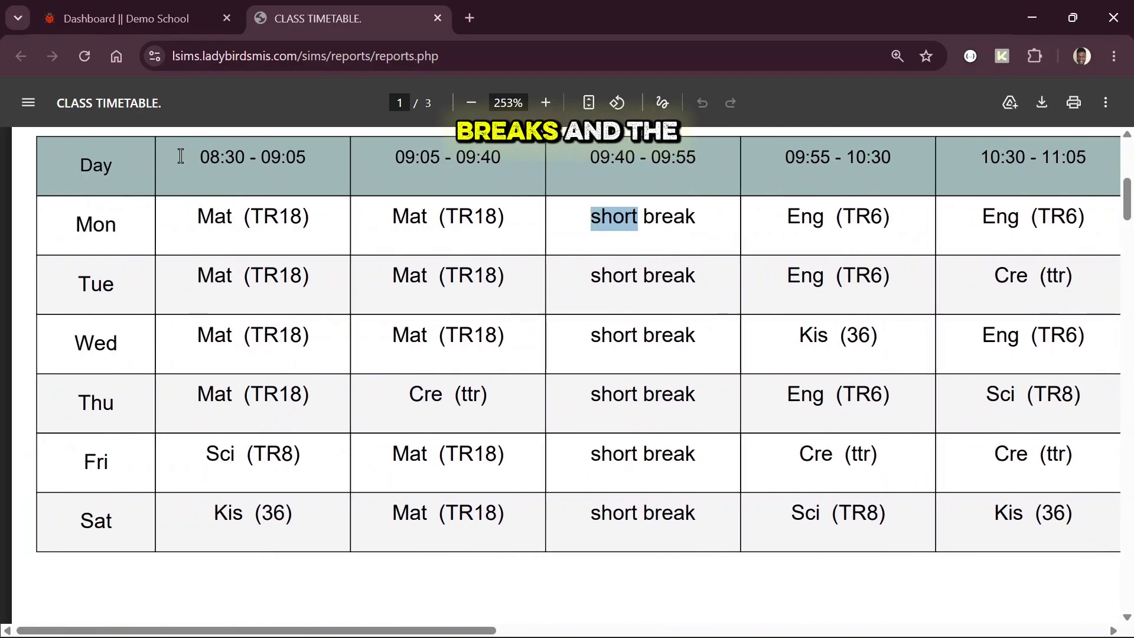
Step: Check the first period's time range and the games clubs entry in the last period
{"action": "left_click_drag", "start_coordinate": [219, 156], "coordinate": [330, 151]}
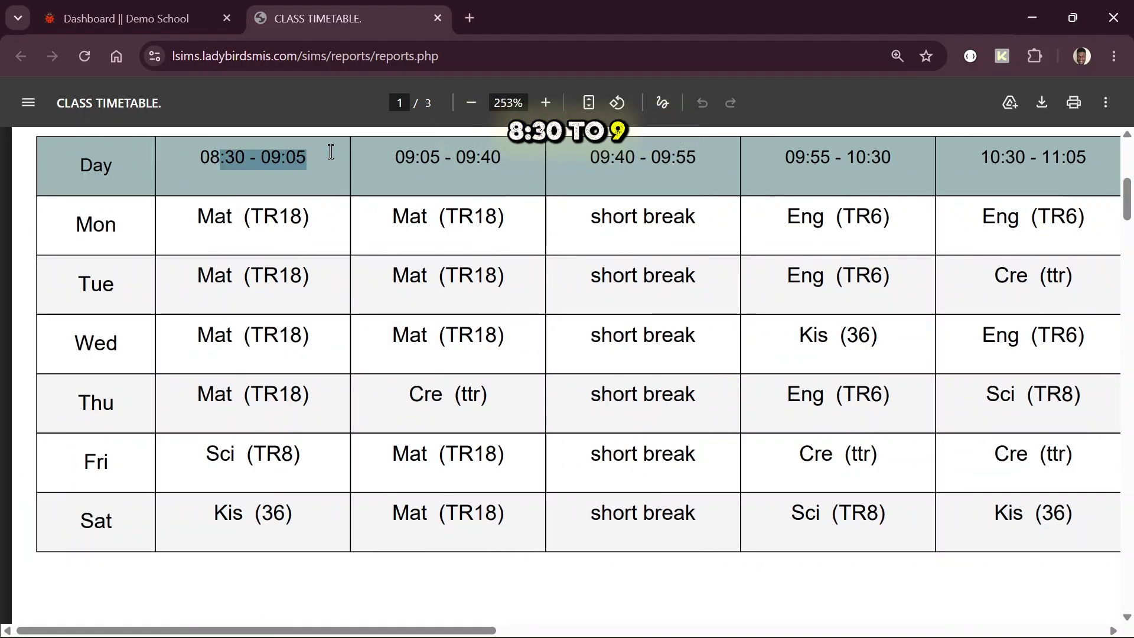
{"action": "scroll", "coordinate": [501, 204], "scroll_direction": "right", "scroll_amount": 5}
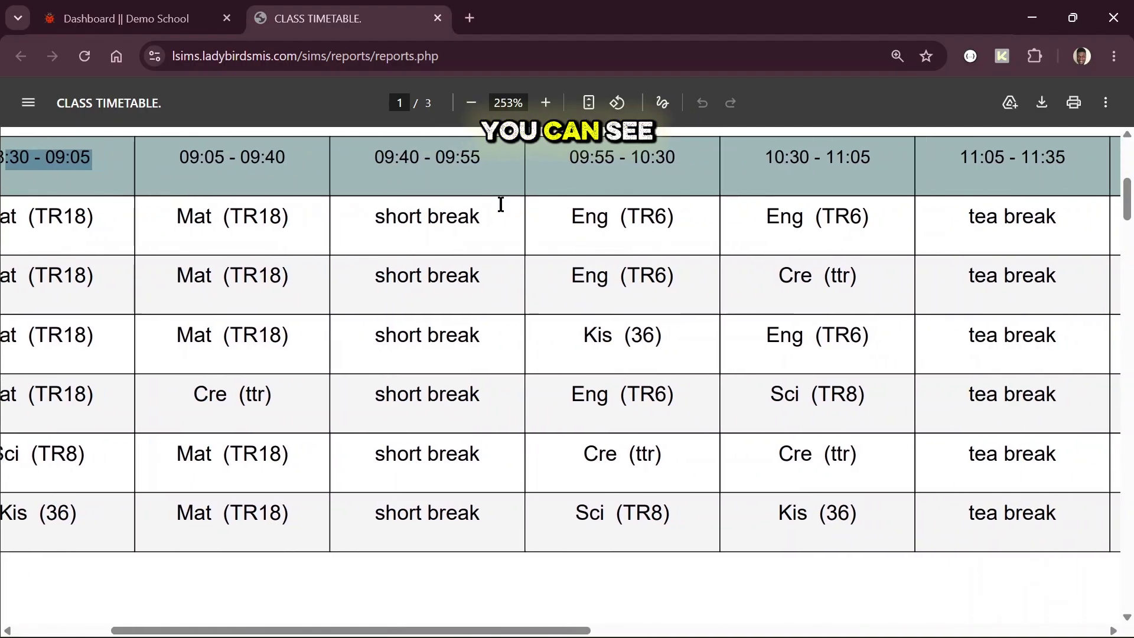
{"action": "scroll", "coordinate": [512, 219], "scroll_direction": "right", "scroll_amount": 5}
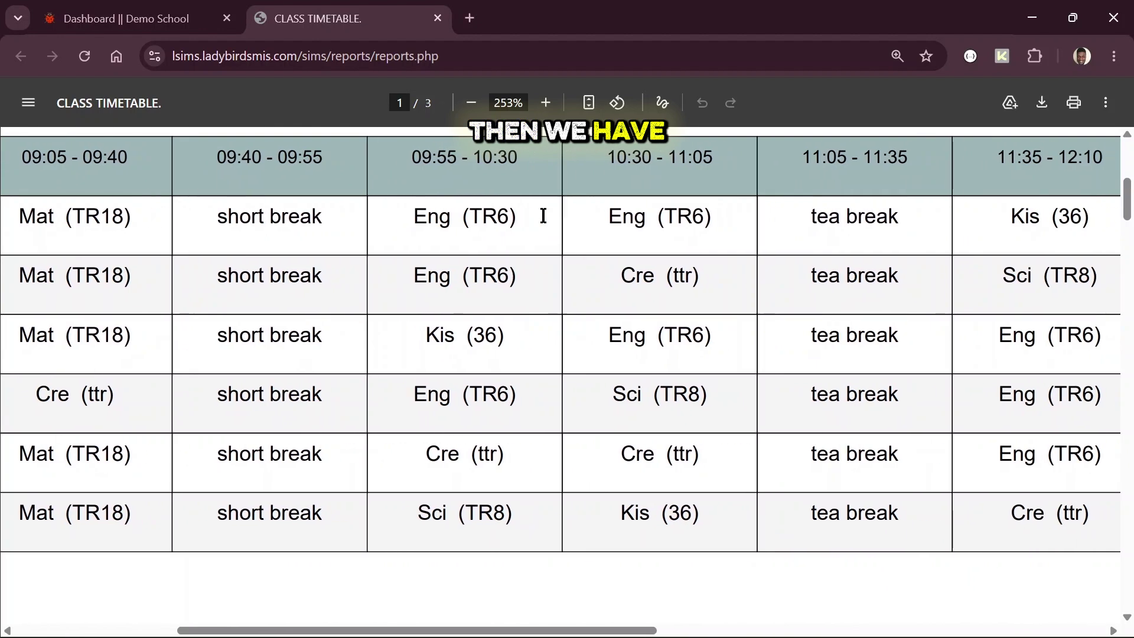
{"action": "scroll", "coordinate": [543, 215], "scroll_direction": "right", "scroll_amount": 10}
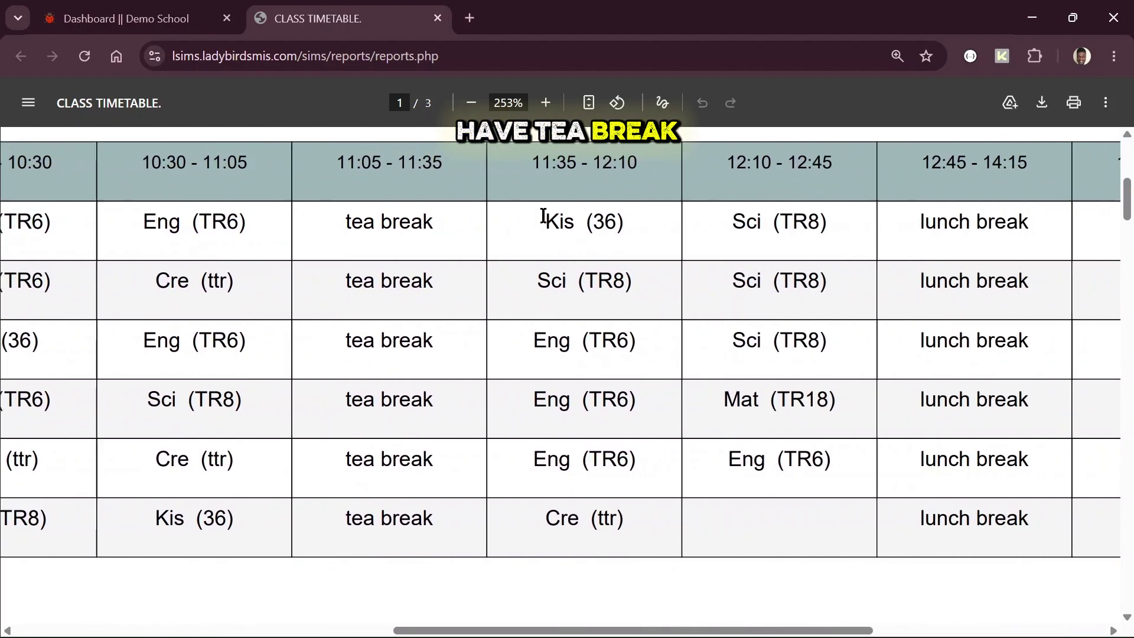
{"action": "scroll", "coordinate": [544, 215], "scroll_direction": "right", "scroll_amount": 5}
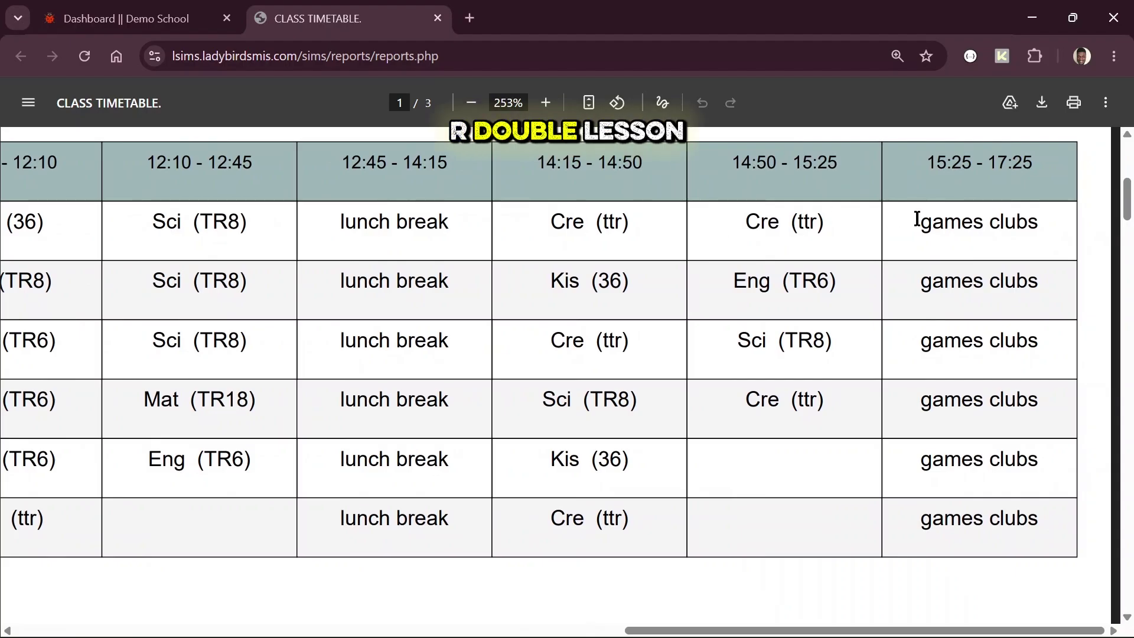
{"action": "left_click_drag", "start_coordinate": [921, 222], "coordinate": [1064, 223]}
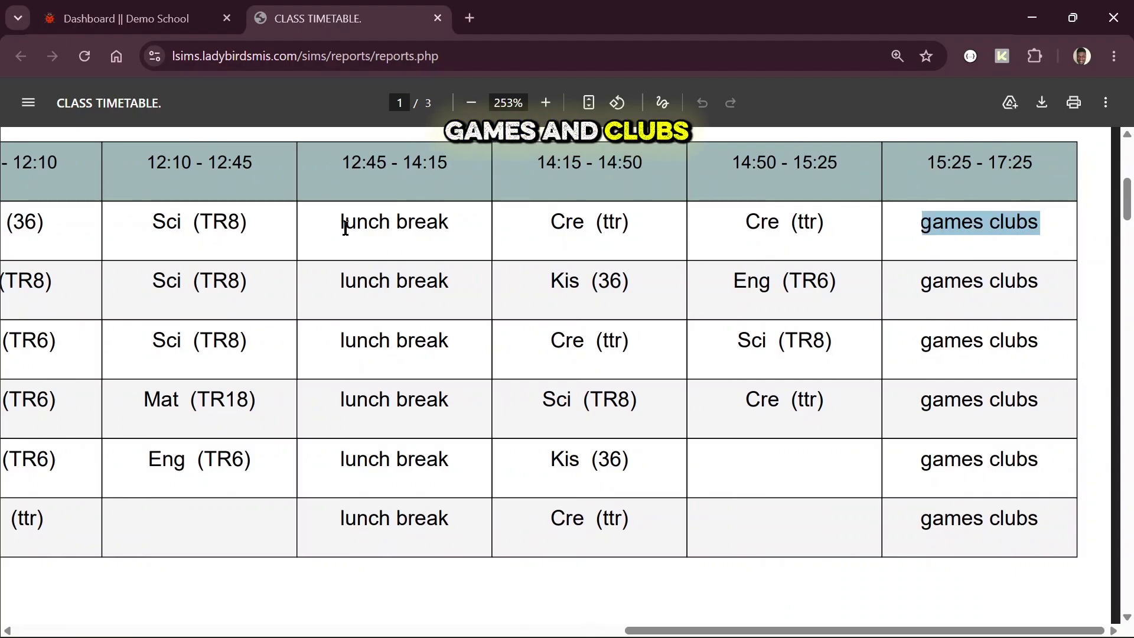
Step: Inspect Monday's first lesson, Mat taught by teacher code TR18
{"action": "scroll", "coordinate": [345, 228], "scroll_direction": "left", "scroll_amount": 20}
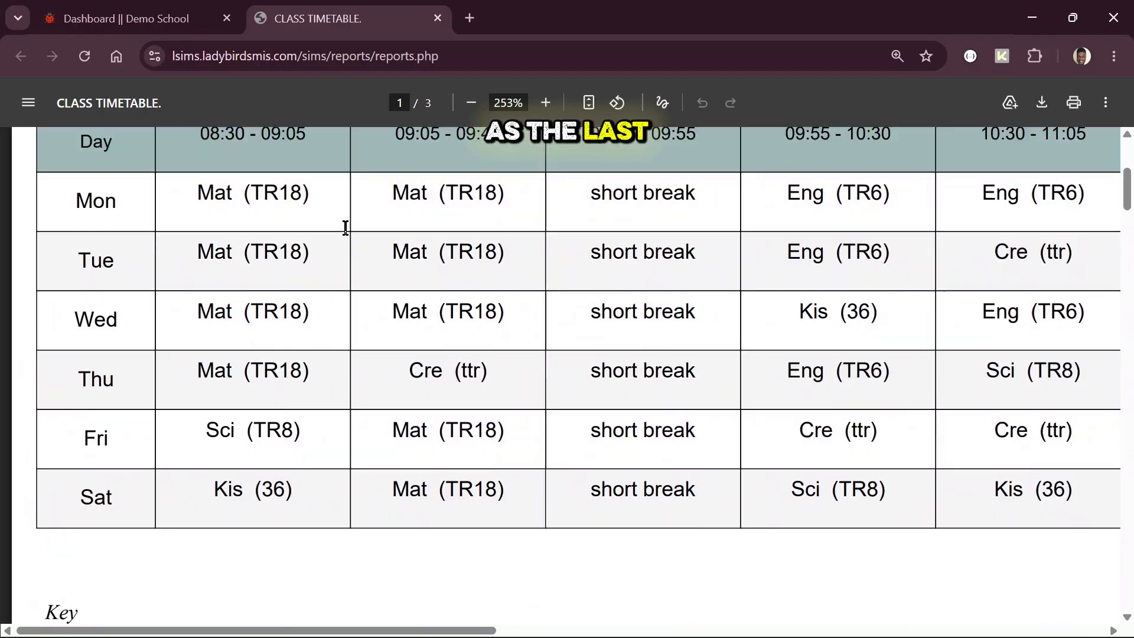
{"action": "scroll", "coordinate": [346, 228], "scroll_direction": "up", "scroll_amount": 3}
{"action": "scroll", "coordinate": [346, 228], "scroll_direction": "down", "scroll_amount": 3}
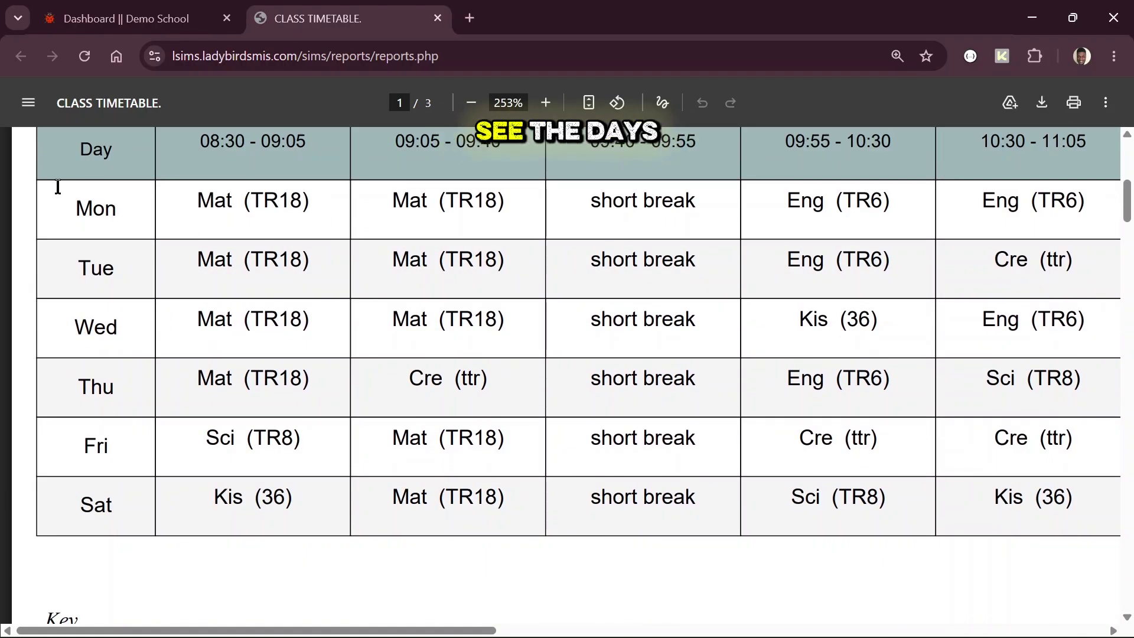
{"action": "scroll", "coordinate": [76, 204], "scroll_direction": "down", "scroll_amount": 4}
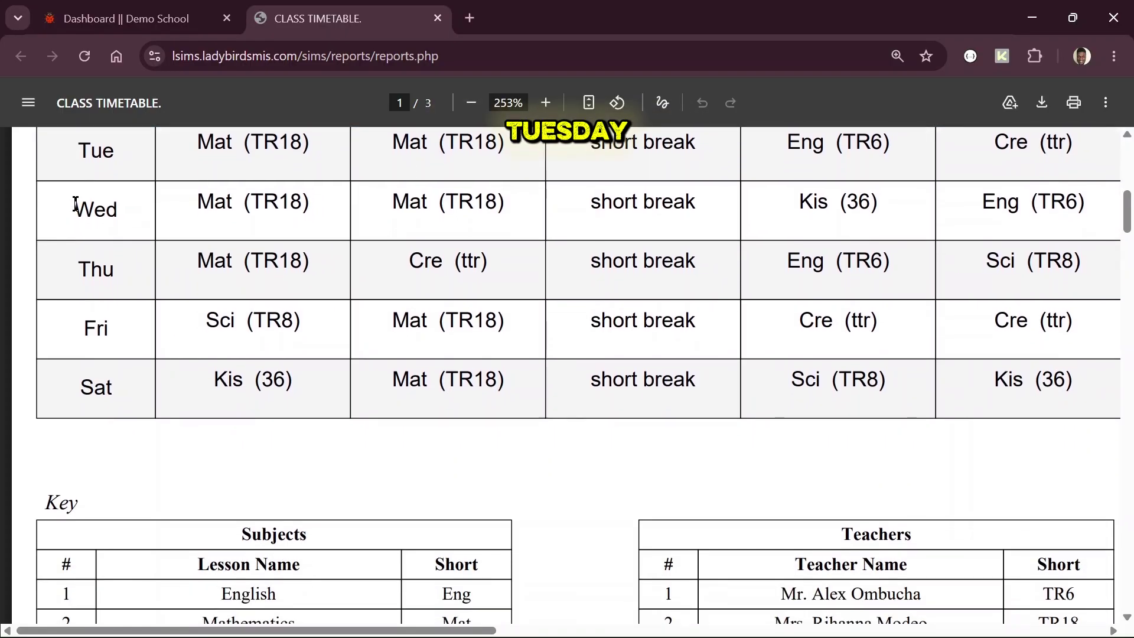
{"action": "scroll", "coordinate": [106, 261], "scroll_direction": "down", "scroll_amount": 2}
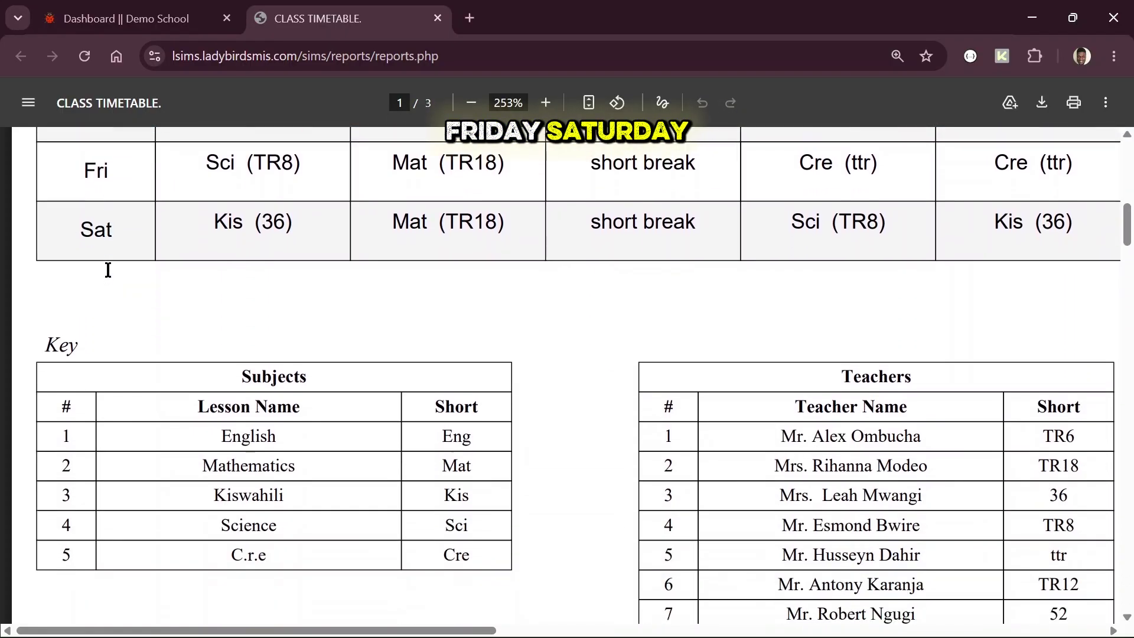
{"action": "scroll", "coordinate": [289, 307], "scroll_direction": "up", "scroll_amount": 8}
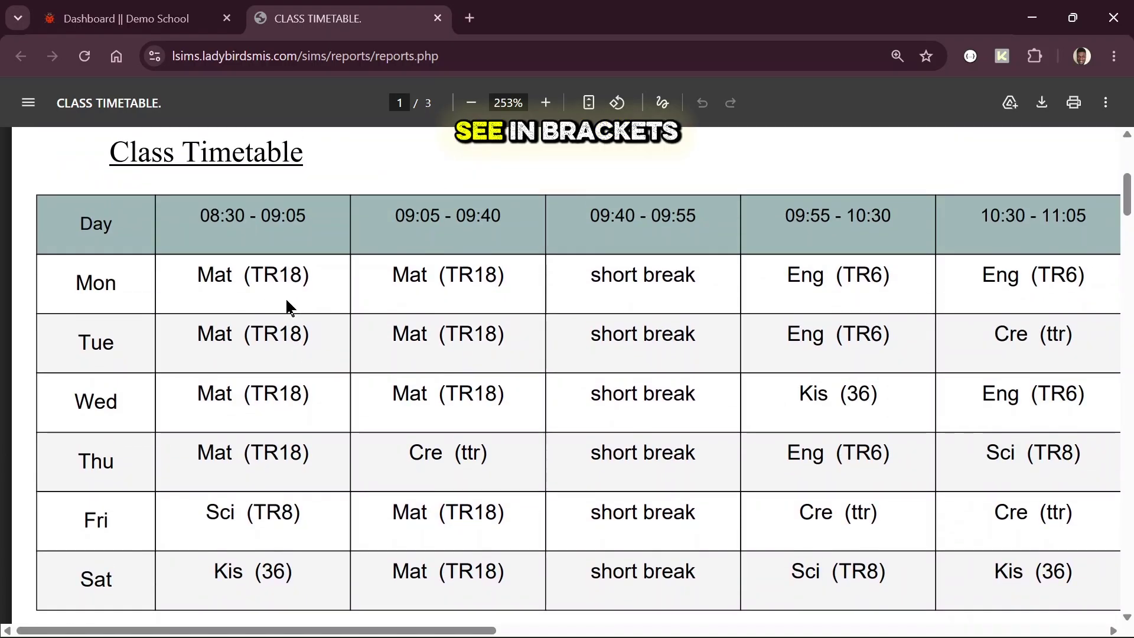
{"action": "left_click_drag", "start_coordinate": [250, 276], "coordinate": [302, 278]}
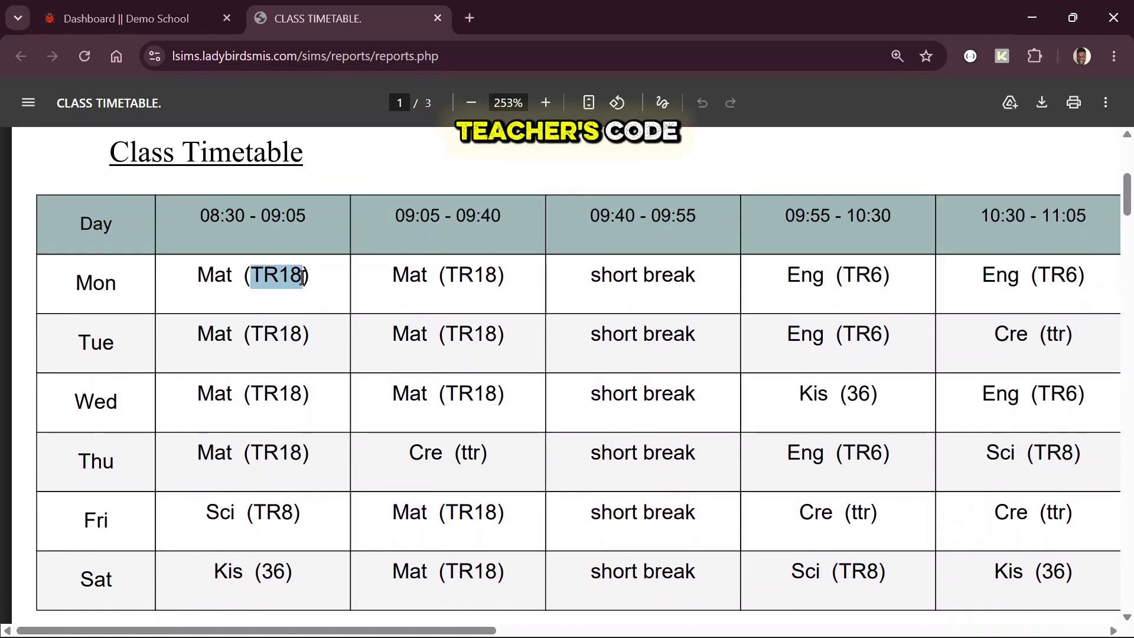
{"action": "double_click", "coordinate": [201, 274]}
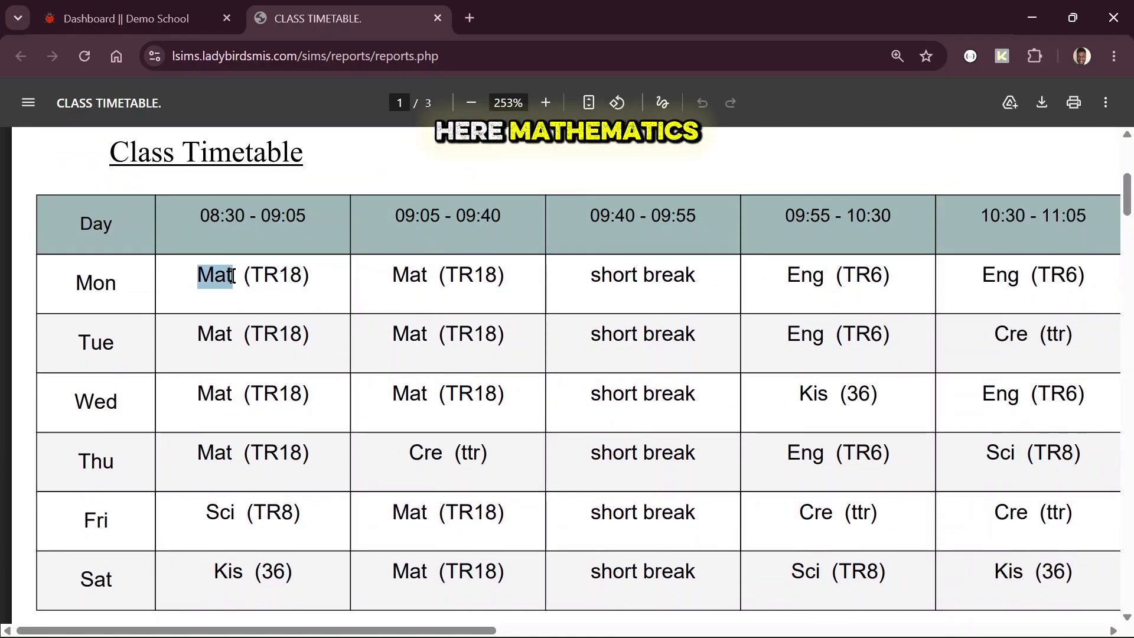
{"action": "left_click", "coordinate": [247, 277]}
{"action": "left_click_drag", "start_coordinate": [247, 276], "coordinate": [267, 290]}
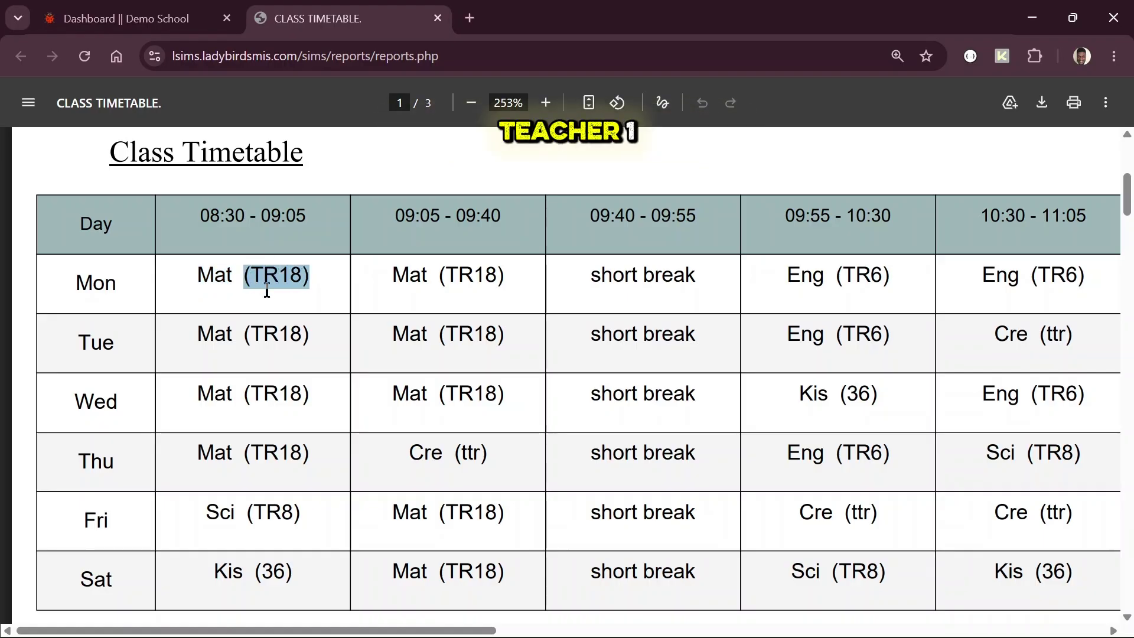
{"action": "scroll", "coordinate": [309, 289], "scroll_direction": "down", "scroll_amount": 8}
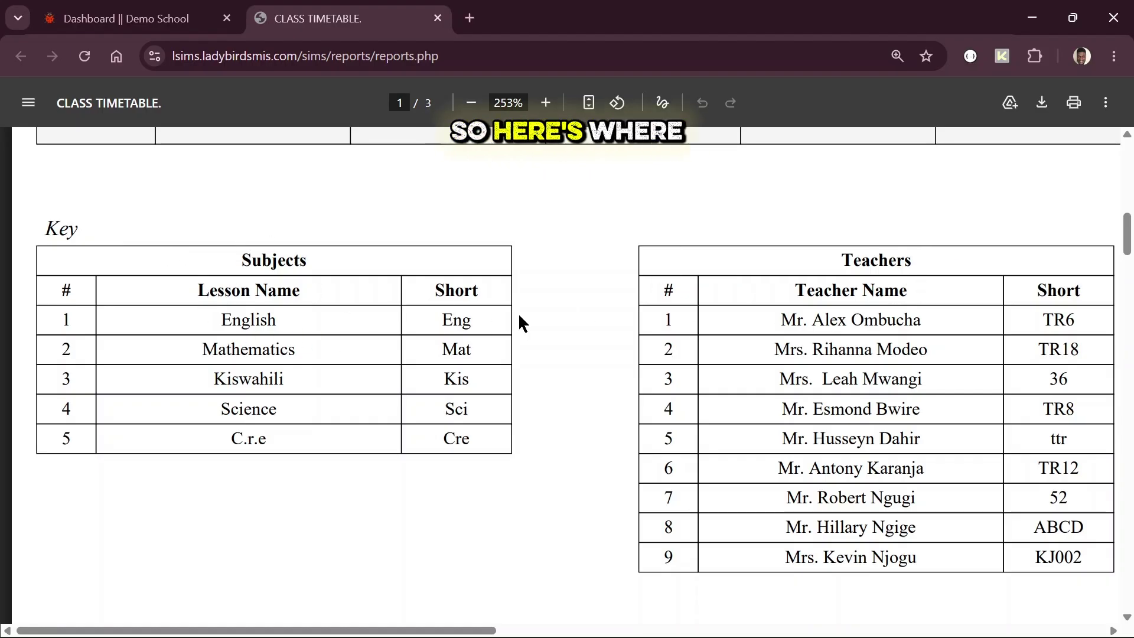
{"action": "scroll", "coordinate": [480, 362], "scroll_direction": "up", "scroll_amount": 1}
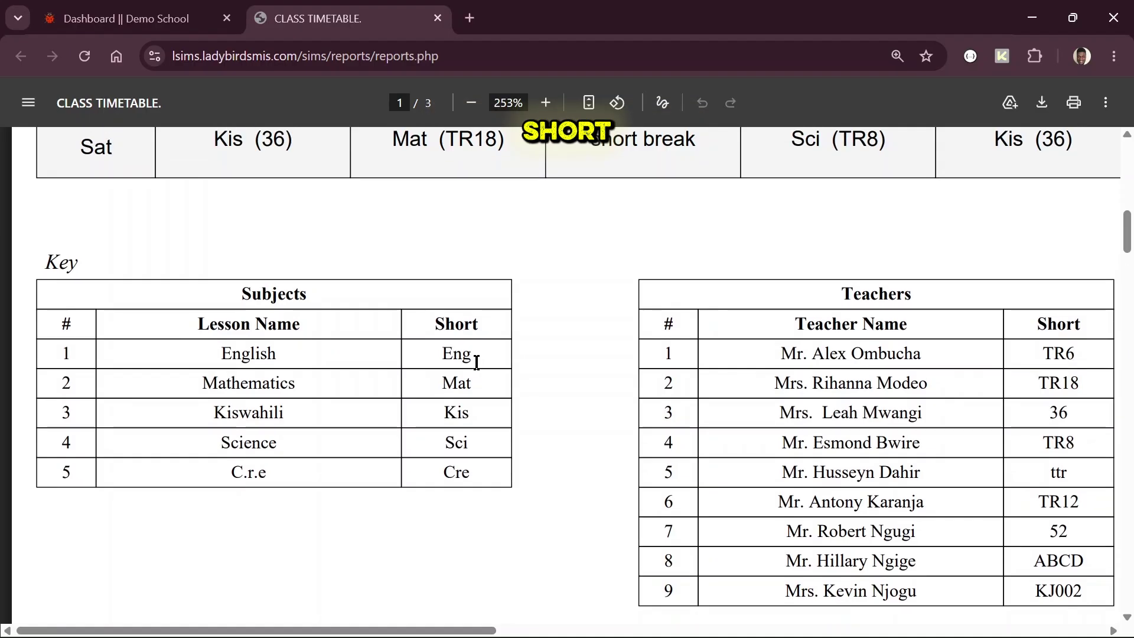
{"action": "left_click_drag", "start_coordinate": [443, 355], "coordinate": [465, 359]}
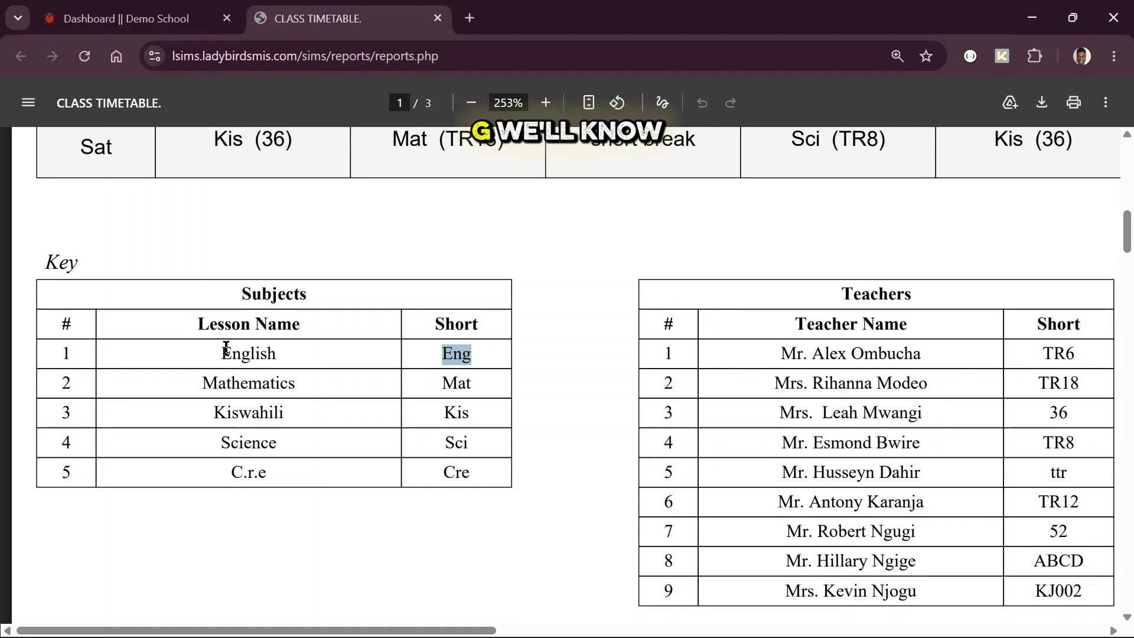
{"action": "left_click_drag", "start_coordinate": [226, 348], "coordinate": [294, 361]}
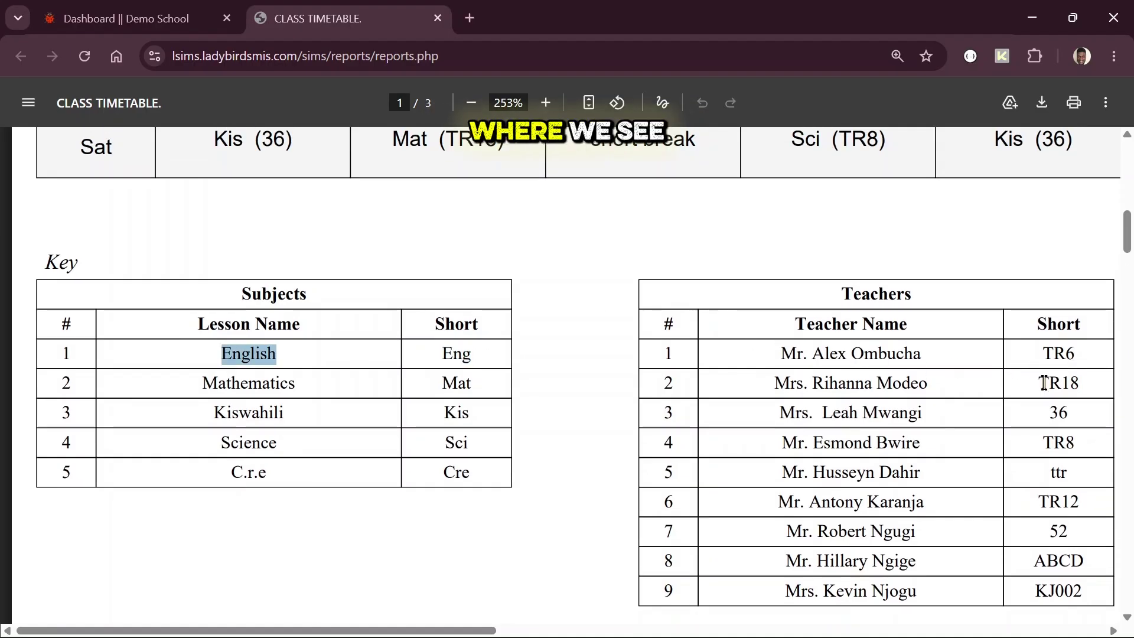
{"action": "left_click_drag", "start_coordinate": [1043, 382], "coordinate": [1082, 386]}
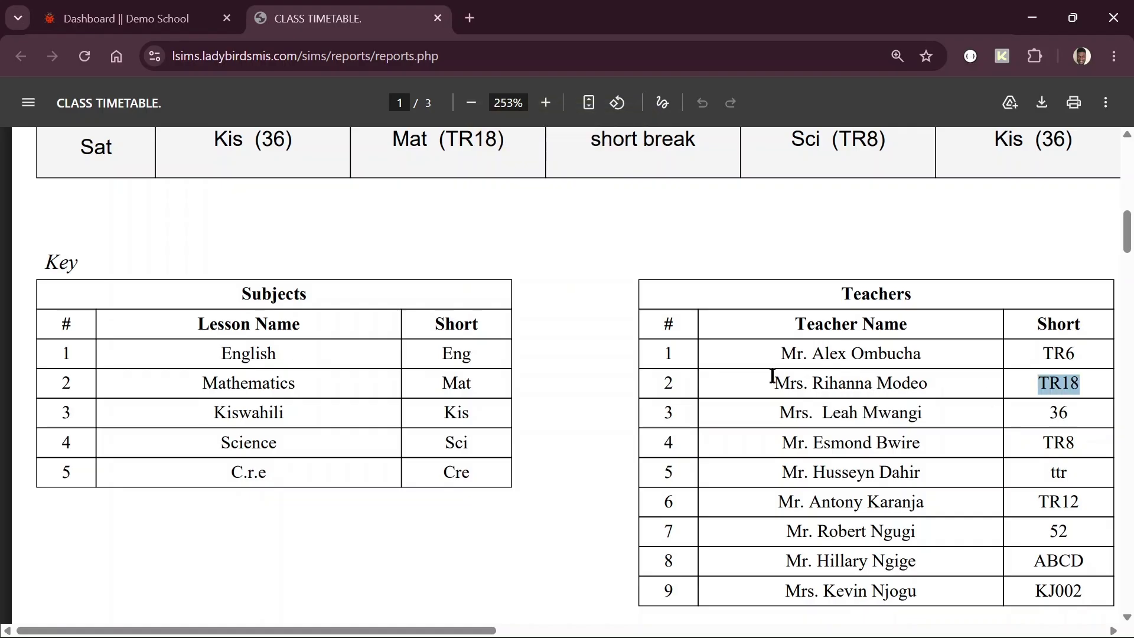
{"action": "left_click_drag", "start_coordinate": [772, 376], "coordinate": [932, 385]}
{"action": "left_click", "coordinate": [933, 384]}
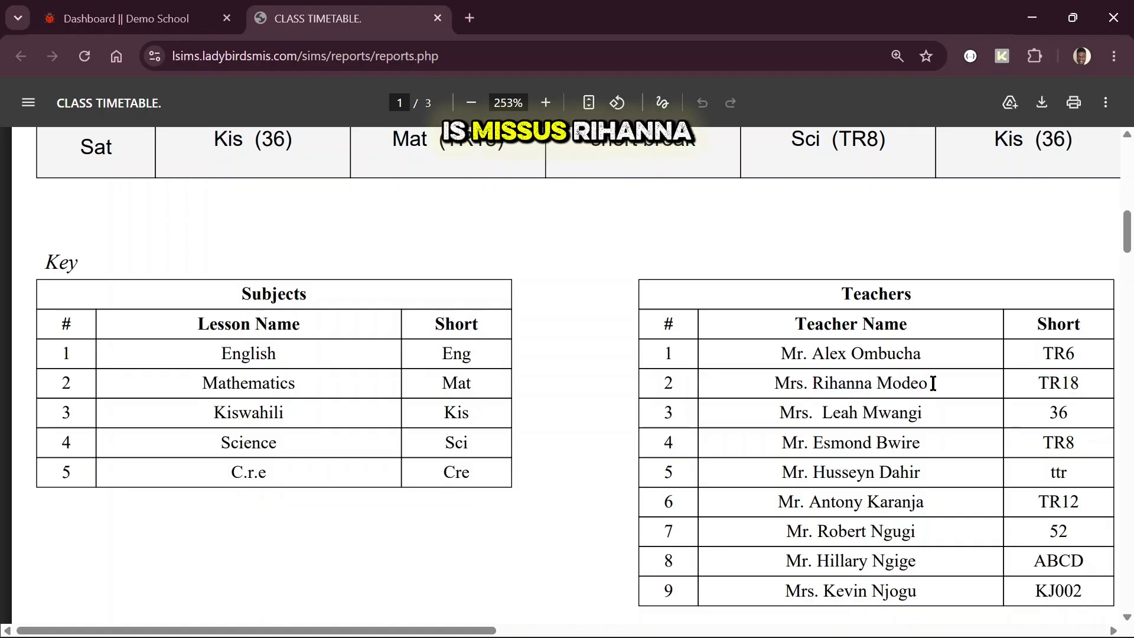
{"action": "scroll", "coordinate": [241, 333], "scroll_direction": "up", "scroll_amount": 12}
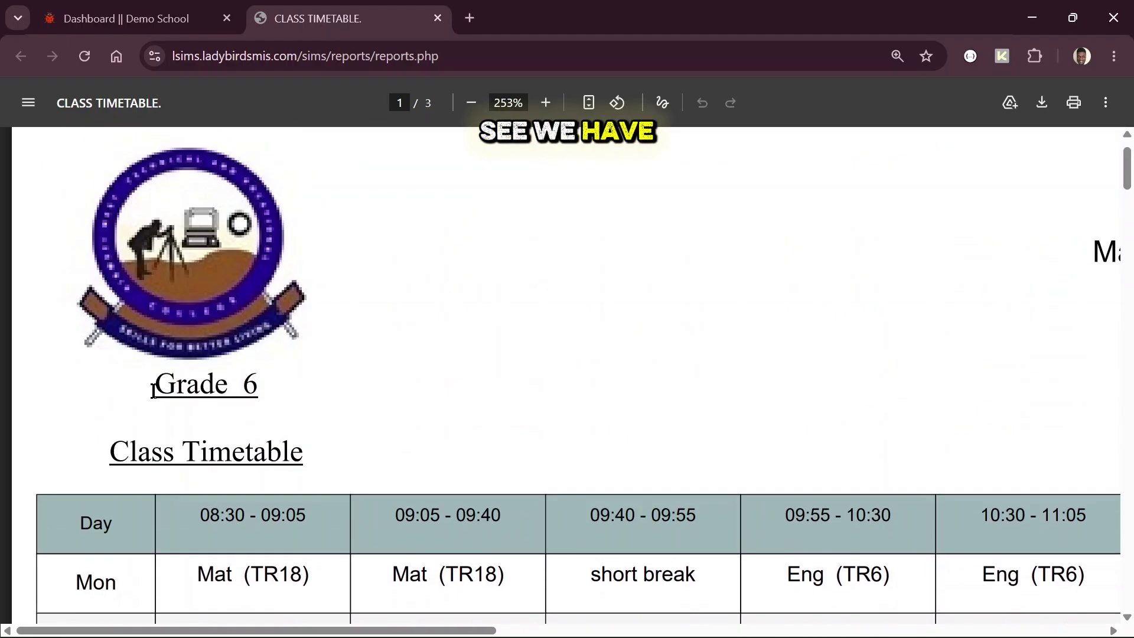
Step: Scroll through the Grade 7 and Grade 8 pages of the class timetable PDF
{"action": "left_click_drag", "start_coordinate": [153, 390], "coordinate": [243, 387]}
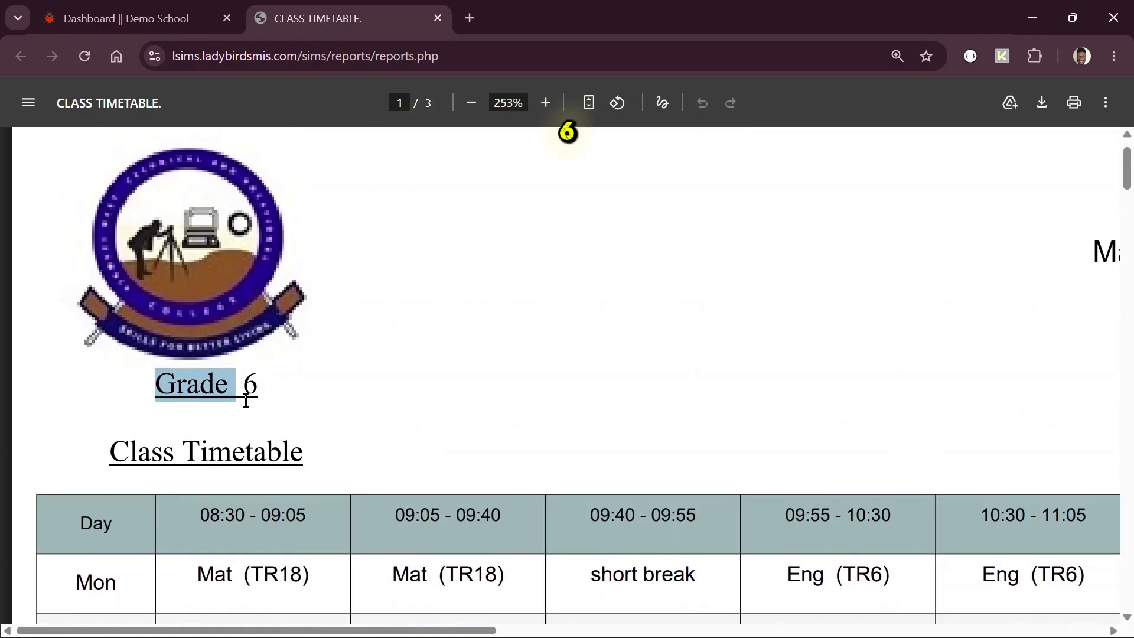
{"action": "scroll", "coordinate": [246, 396], "scroll_direction": "down", "scroll_amount": 12}
{"action": "scroll", "coordinate": [246, 400], "scroll_direction": "down", "scroll_amount": 10}
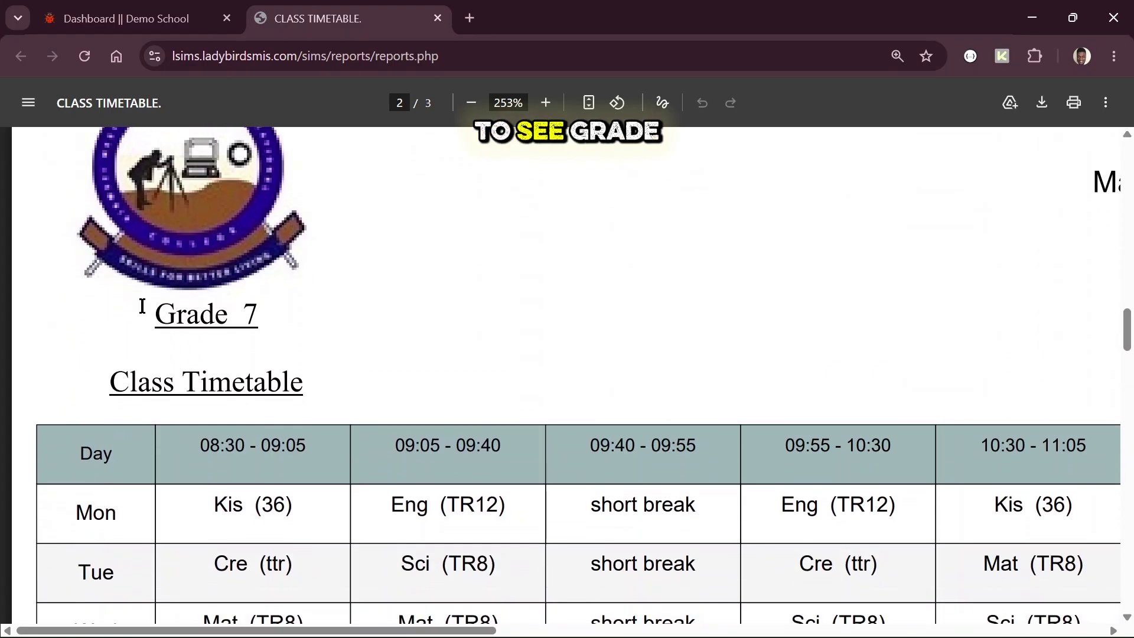
{"action": "left_click_drag", "start_coordinate": [143, 306], "coordinate": [299, 329]}
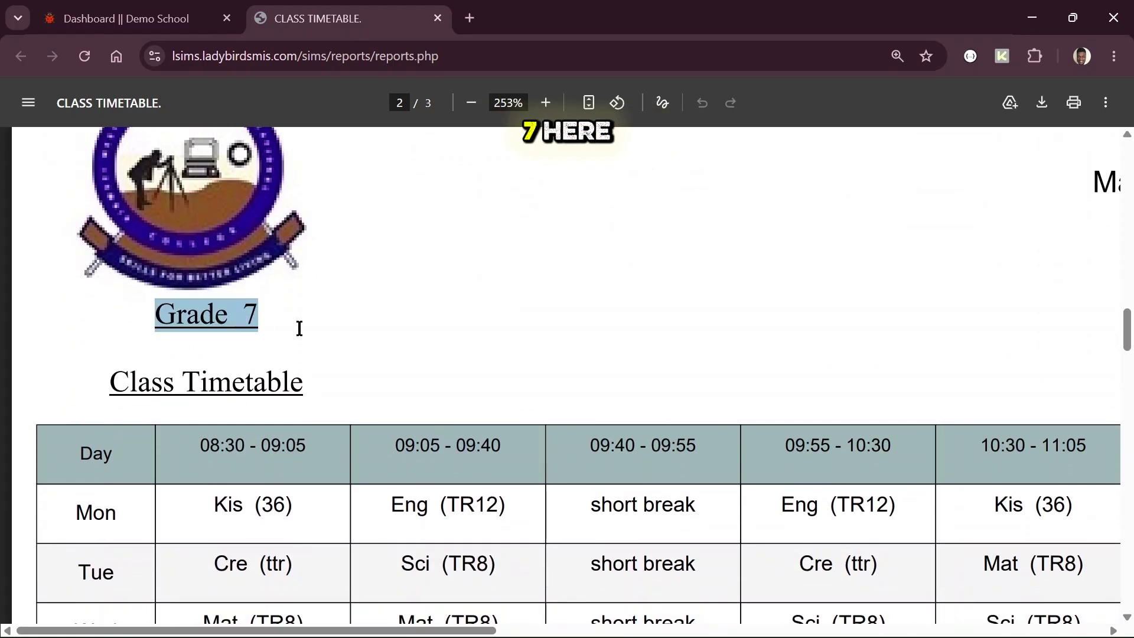
{"action": "scroll", "coordinate": [299, 329], "scroll_direction": "down", "scroll_amount": 15}
{"action": "scroll", "coordinate": [299, 329], "scroll_direction": "down", "scroll_amount": 20}
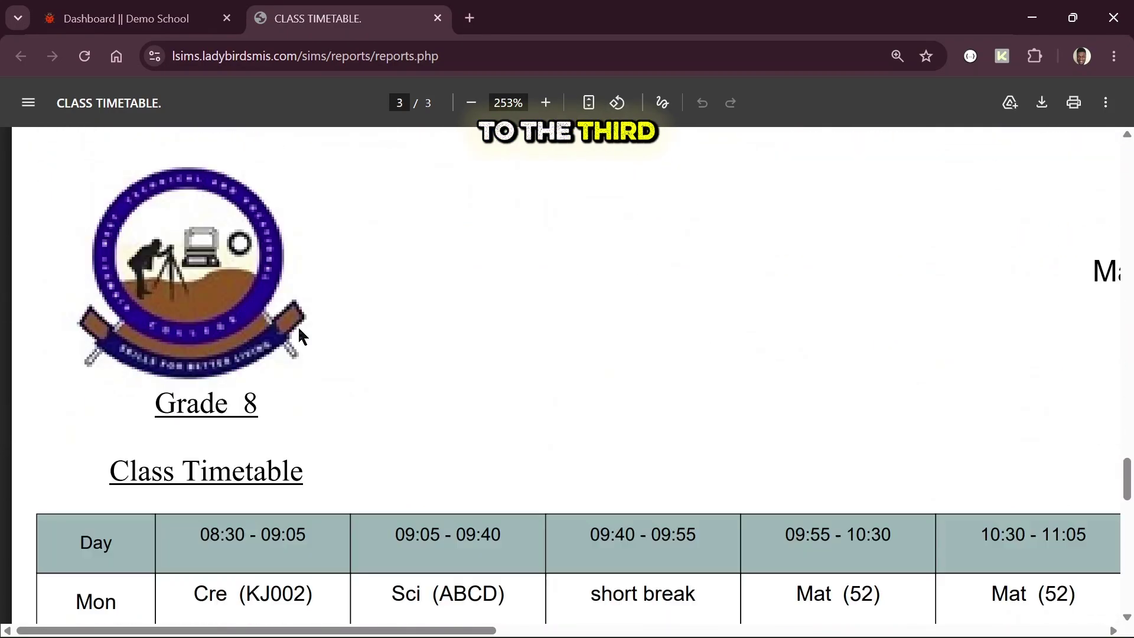
{"action": "scroll", "coordinate": [284, 324], "scroll_direction": "up", "scroll_amount": 2}
Step: Check the Grade 8 heading, then return to the Dashboard || Demo School tab
{"action": "left_click_drag", "start_coordinate": [155, 215], "coordinate": [309, 213]}
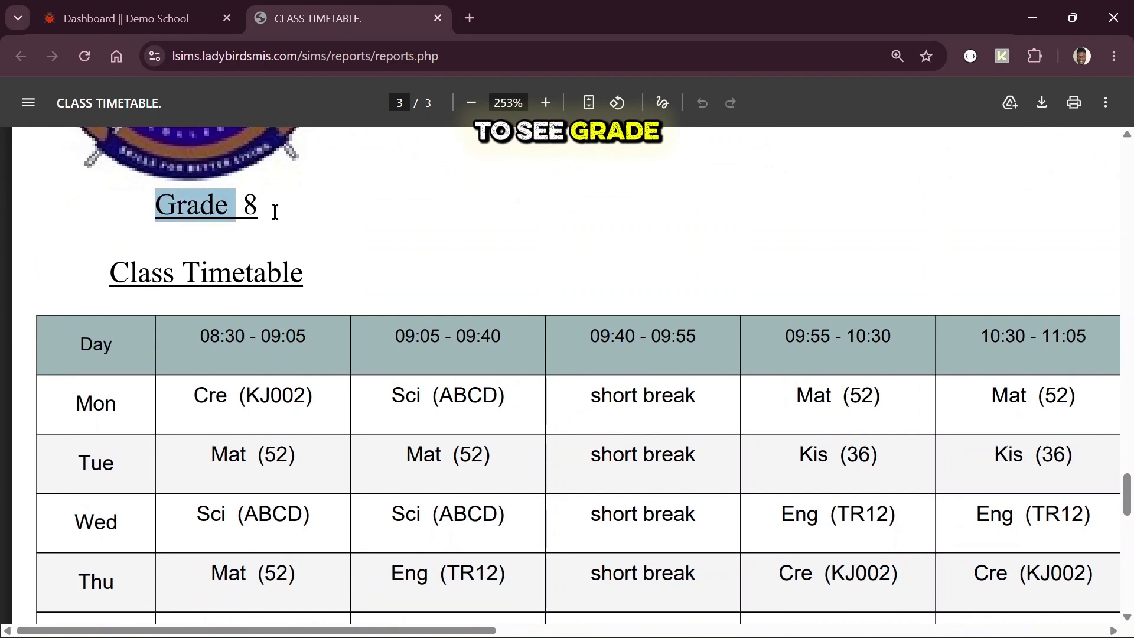
{"action": "left_click", "coordinate": [259, 215]}
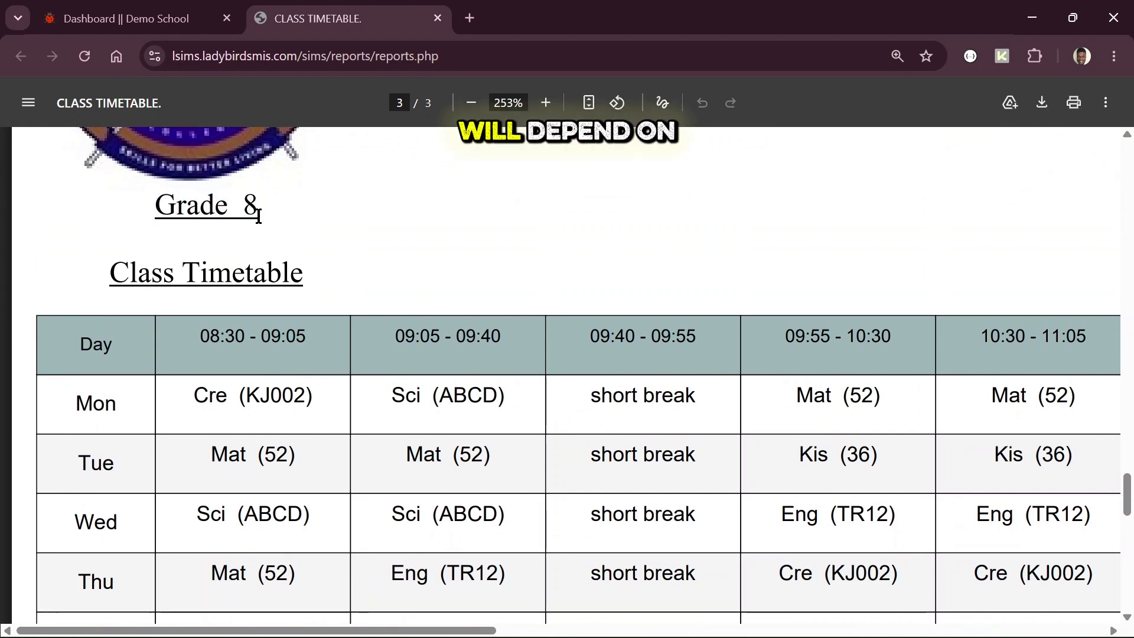
{"action": "left_click", "coordinate": [148, 4]}
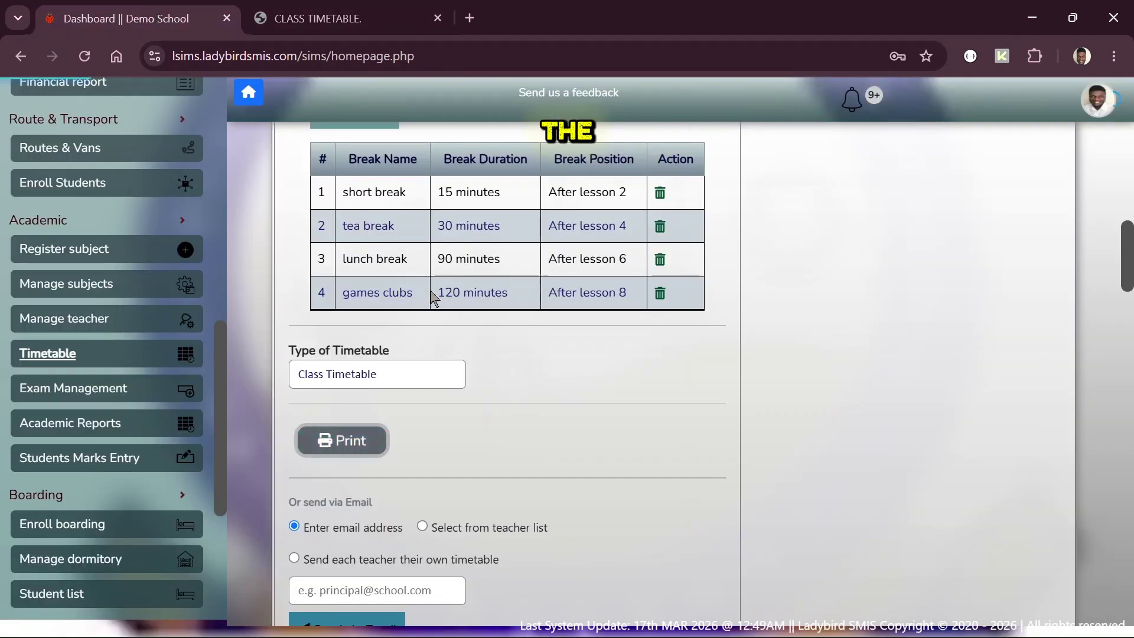
Step: Switch the timetable type to Block Timetable and print it as a PDF
{"action": "left_click", "coordinate": [384, 376]}
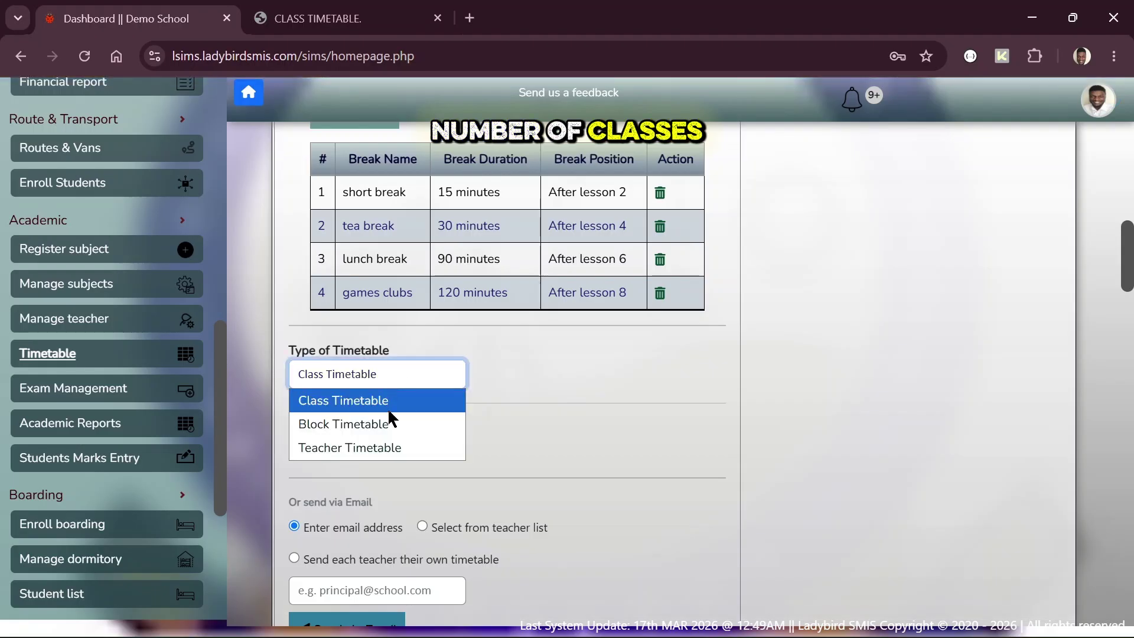
{"action": "left_click", "coordinate": [389, 423]}
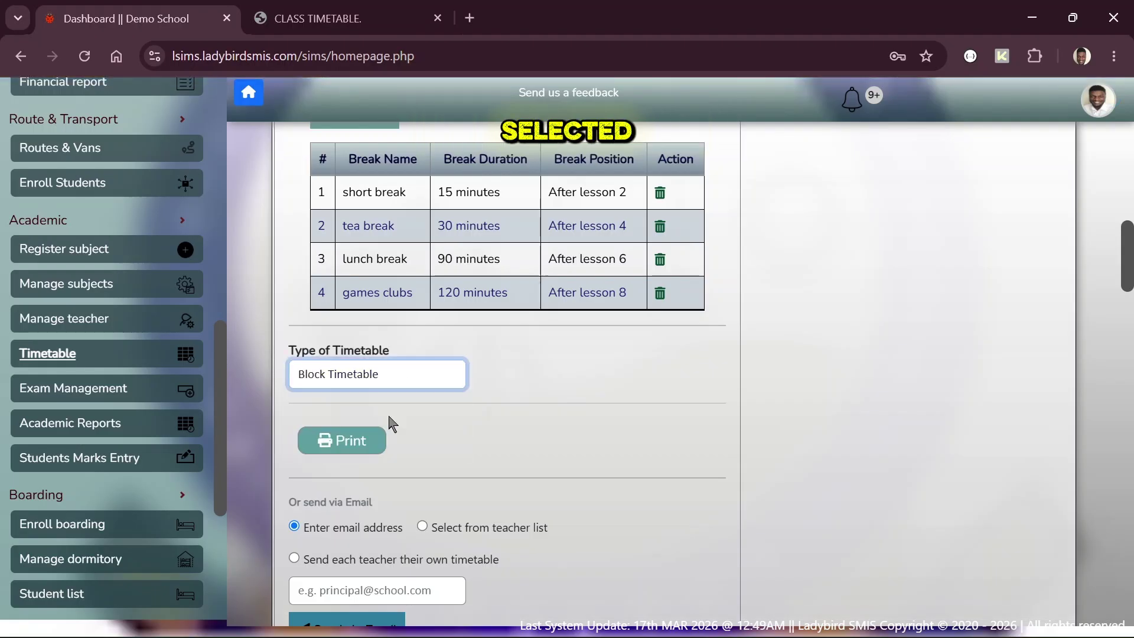
{"action": "left_click", "coordinate": [340, 442]}
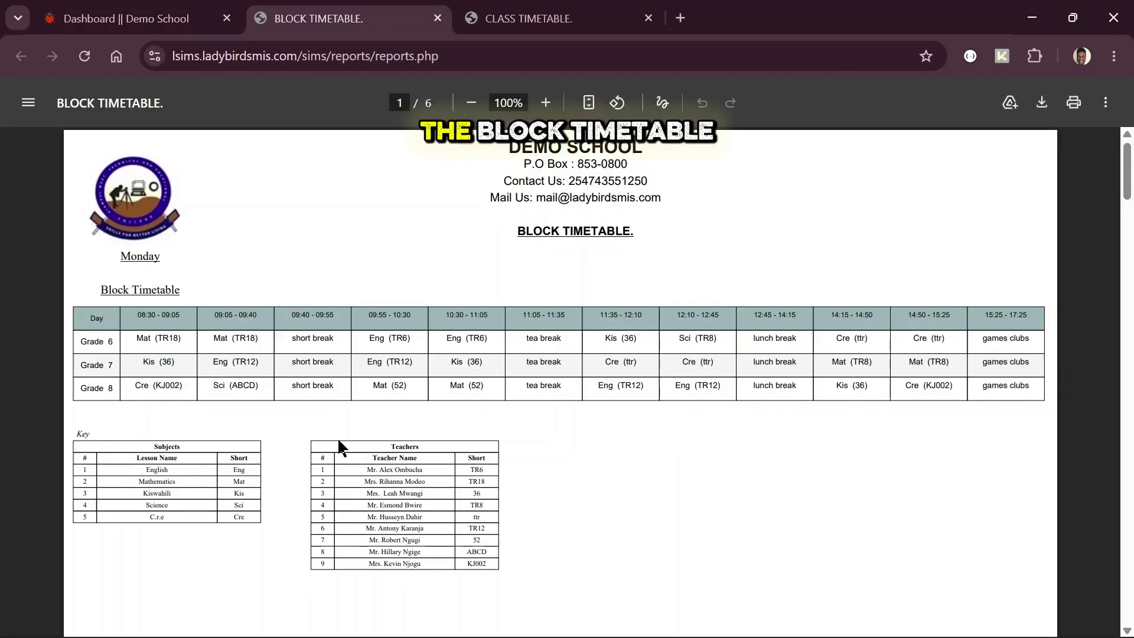
{"action": "scroll", "coordinate": [248, 324], "scroll_direction": "up", "scroll_amount": 3, "text": "ctrl"}
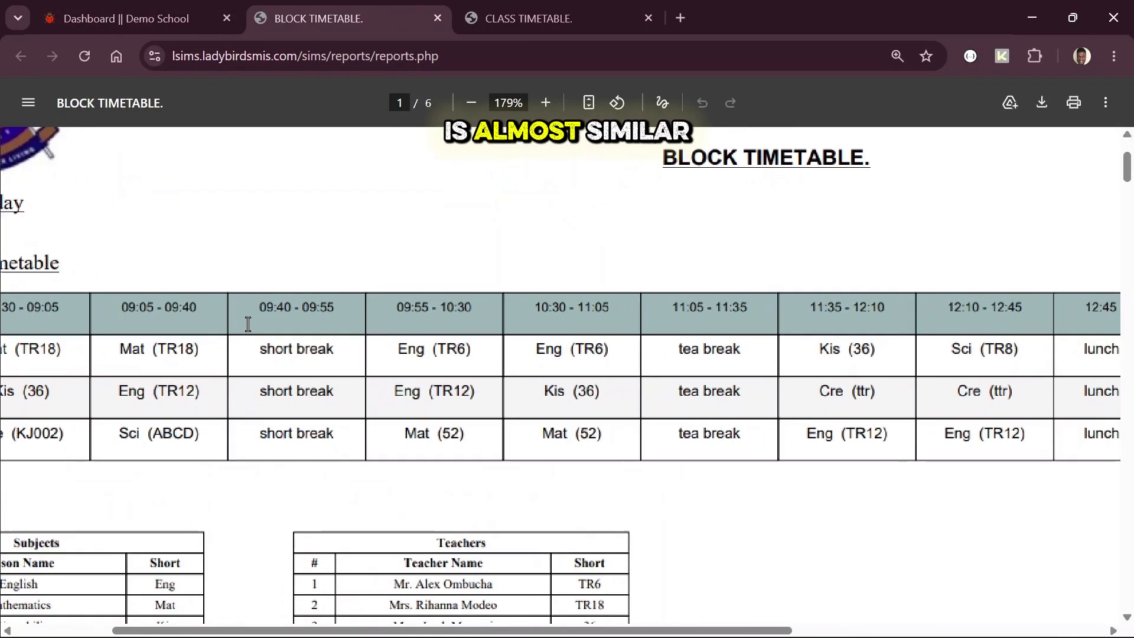
{"action": "scroll", "coordinate": [248, 323], "scroll_direction": "left", "scroll_amount": 5}
{"action": "scroll", "coordinate": [248, 324], "scroll_direction": "up", "scroll_amount": 3, "text": "ctrl"}
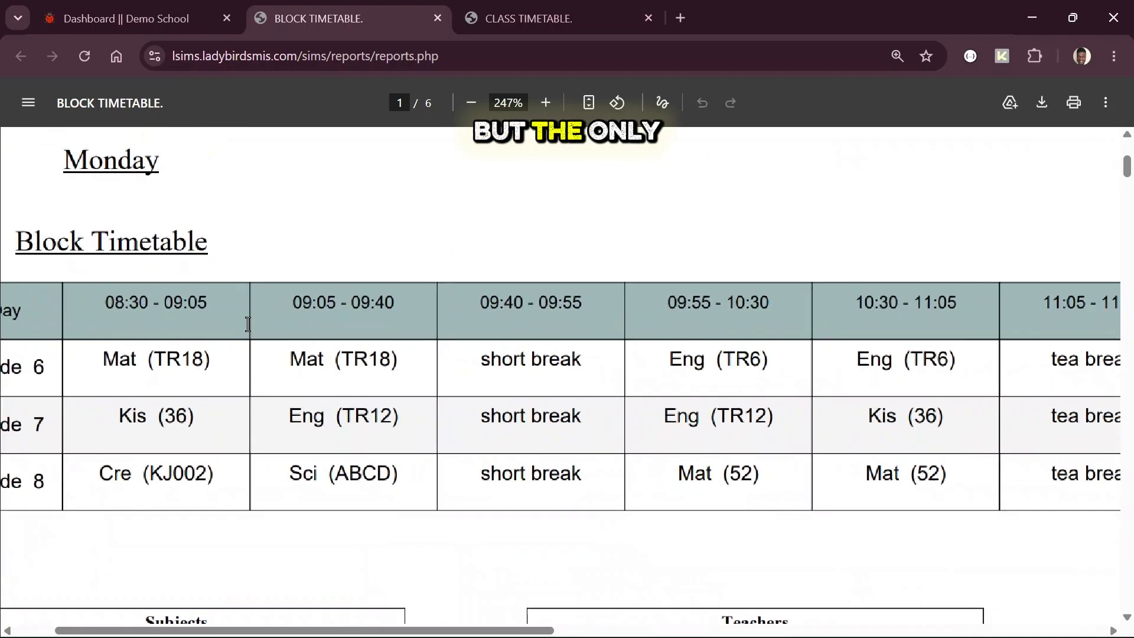
{"action": "scroll", "coordinate": [248, 324], "scroll_direction": "left", "scroll_amount": 2}
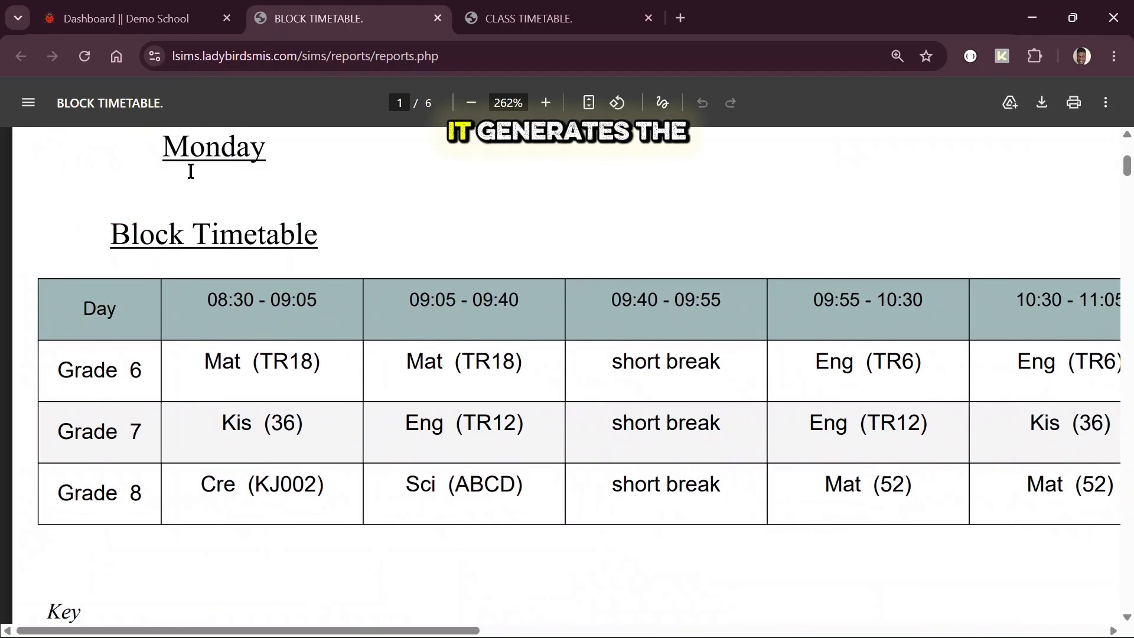
{"action": "scroll", "coordinate": [190, 171], "scroll_direction": "up", "scroll_amount": 1}
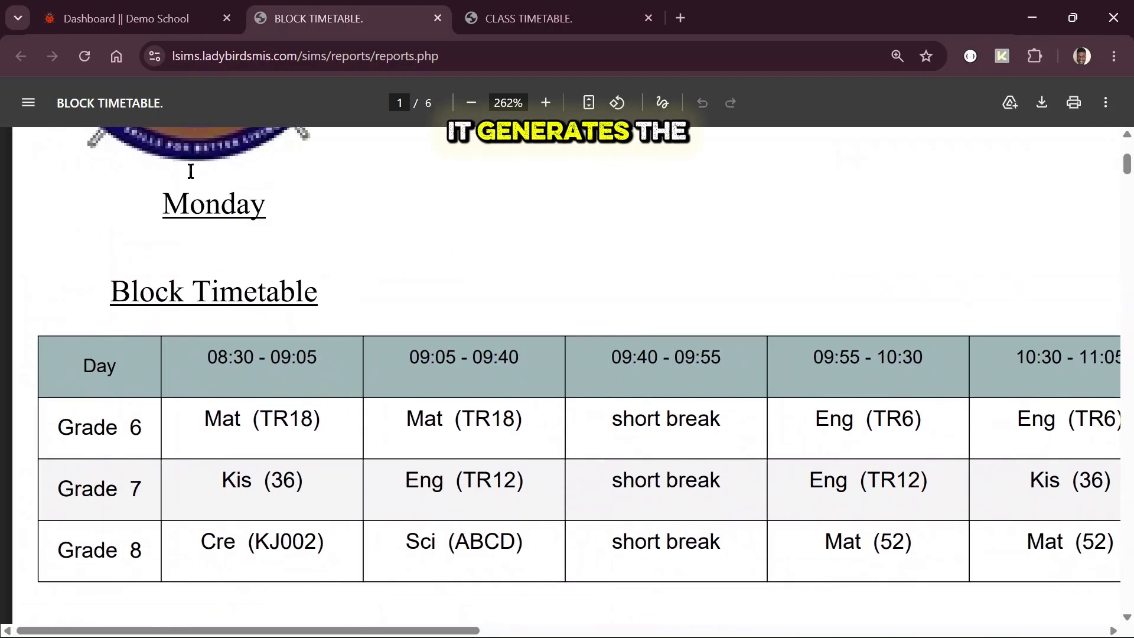
{"action": "double_click", "coordinate": [163, 200]}
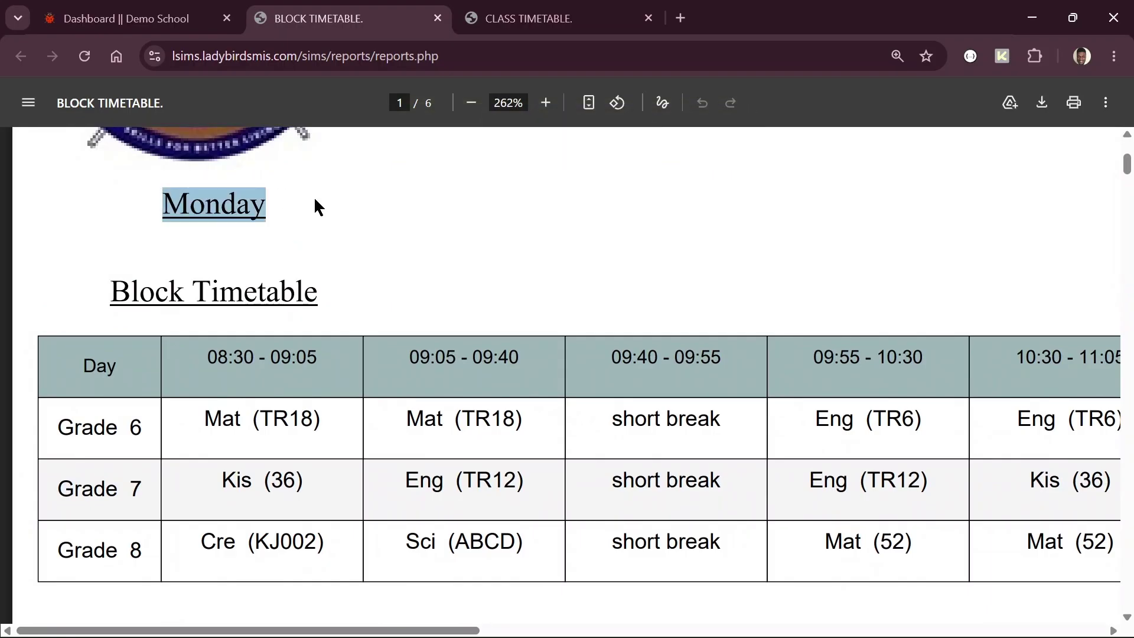
{"action": "double_click", "coordinate": [222, 215]}
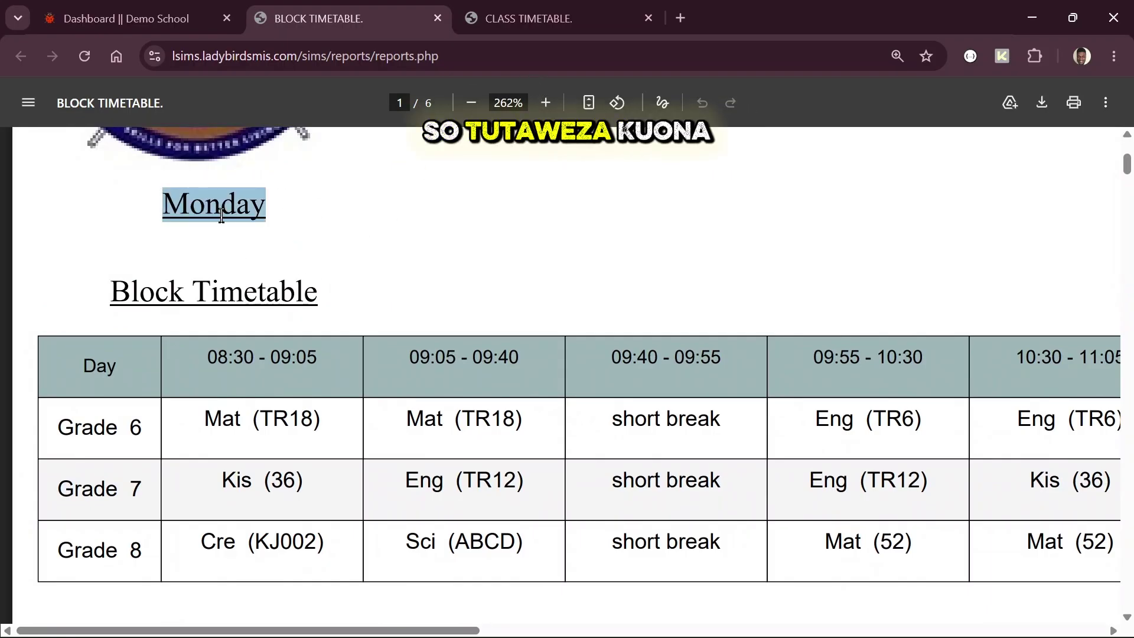
{"action": "scroll", "coordinate": [70, 416], "scroll_direction": "down", "scroll_amount": 2}
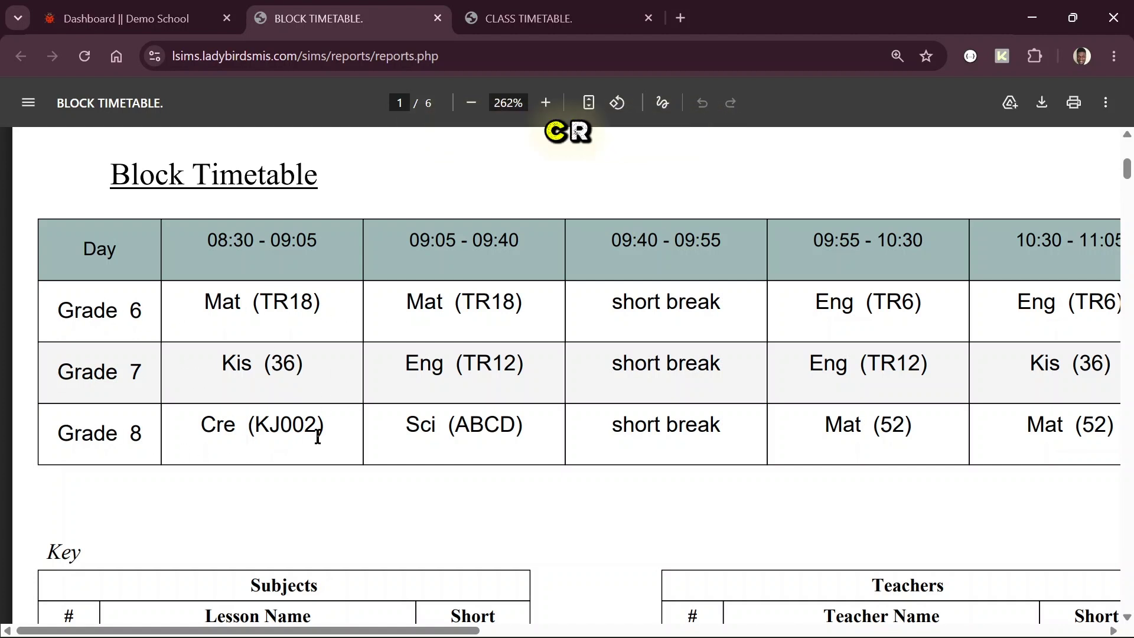
{"action": "scroll", "coordinate": [318, 437], "scroll_direction": "right", "scroll_amount": 2}
{"action": "scroll", "coordinate": [318, 437], "scroll_direction": "left", "scroll_amount": 2}
{"action": "scroll", "coordinate": [317, 438], "scroll_direction": "right", "scroll_amount": 7}
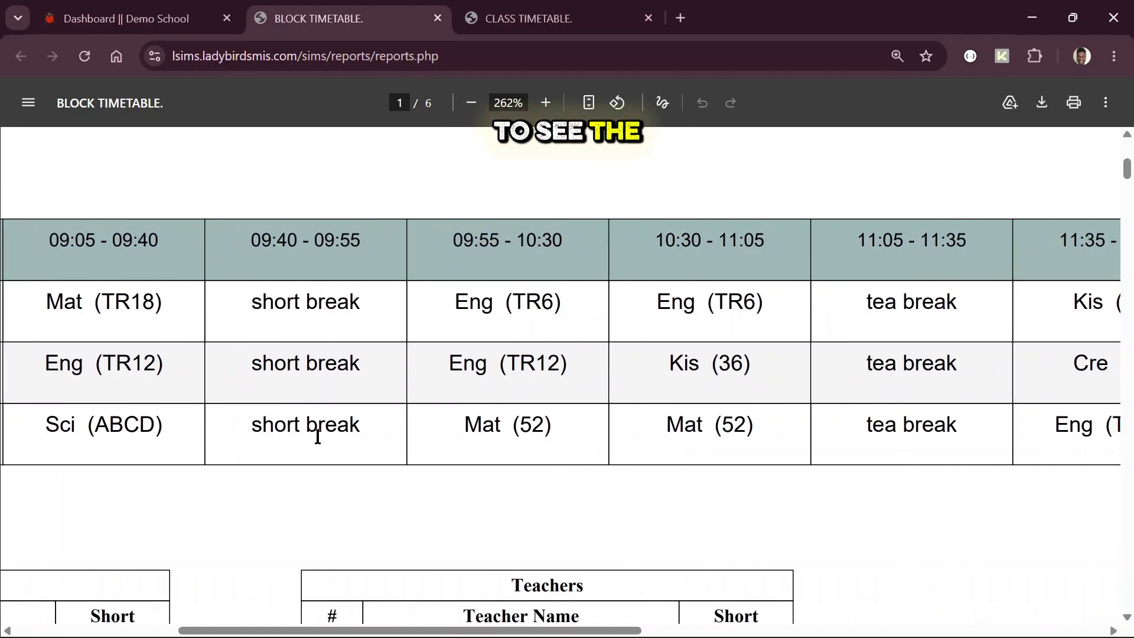
{"action": "scroll", "coordinate": [317, 437], "scroll_direction": "left", "scroll_amount": 7}
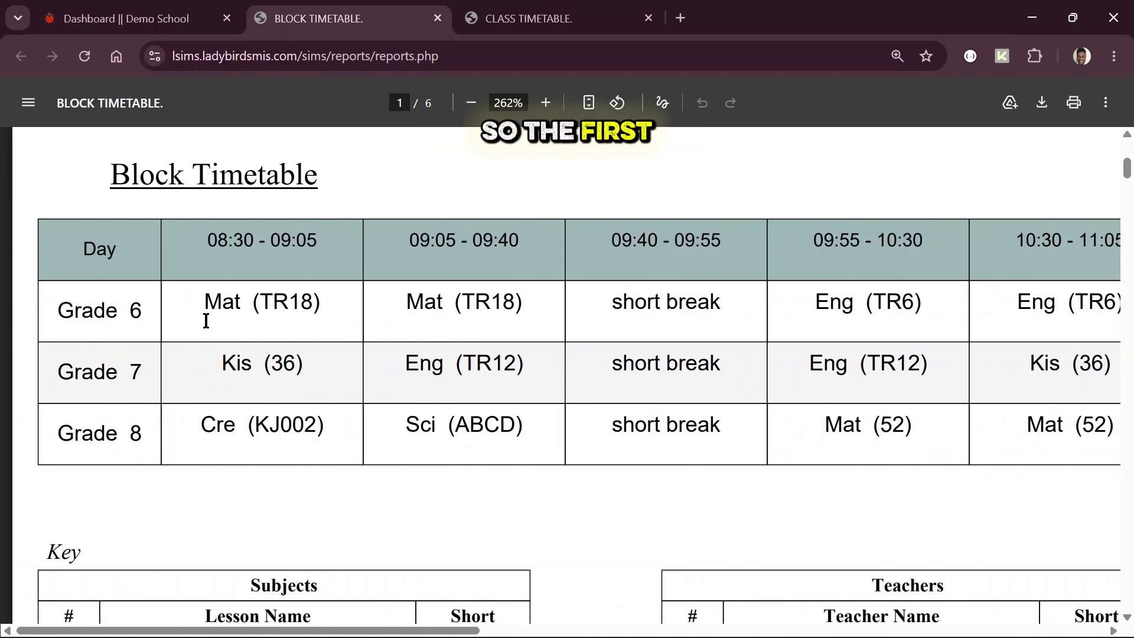
{"action": "scroll", "coordinate": [206, 321], "scroll_direction": "up", "scroll_amount": 3}
{"action": "scroll", "coordinate": [206, 321], "scroll_direction": "down", "scroll_amount": 16}
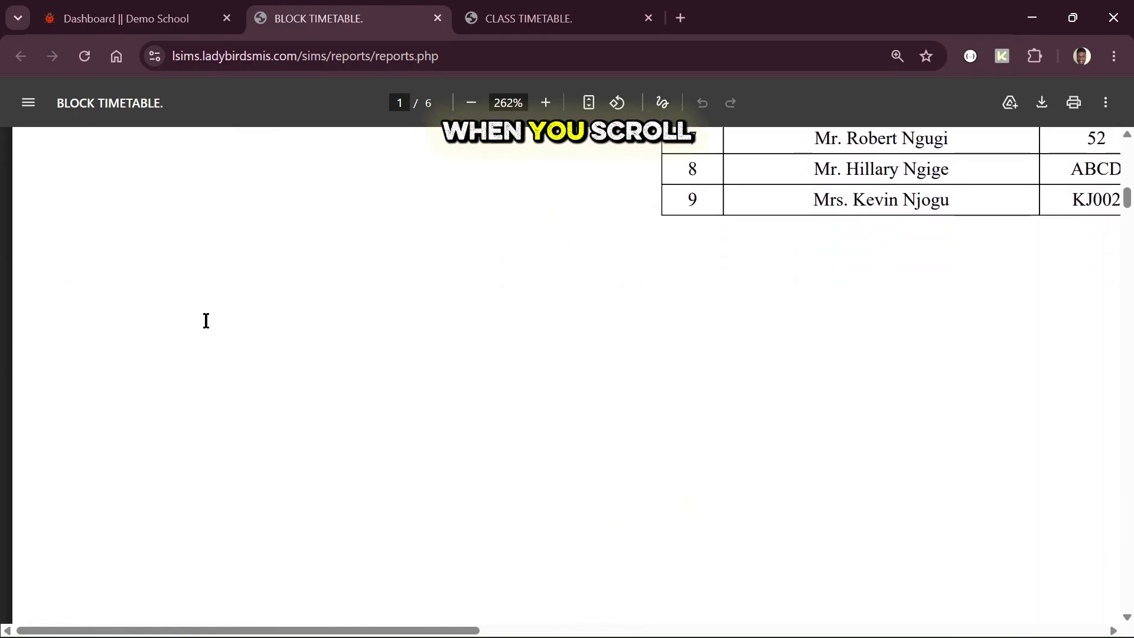
{"action": "scroll", "coordinate": [207, 321], "scroll_direction": "down", "scroll_amount": 2}
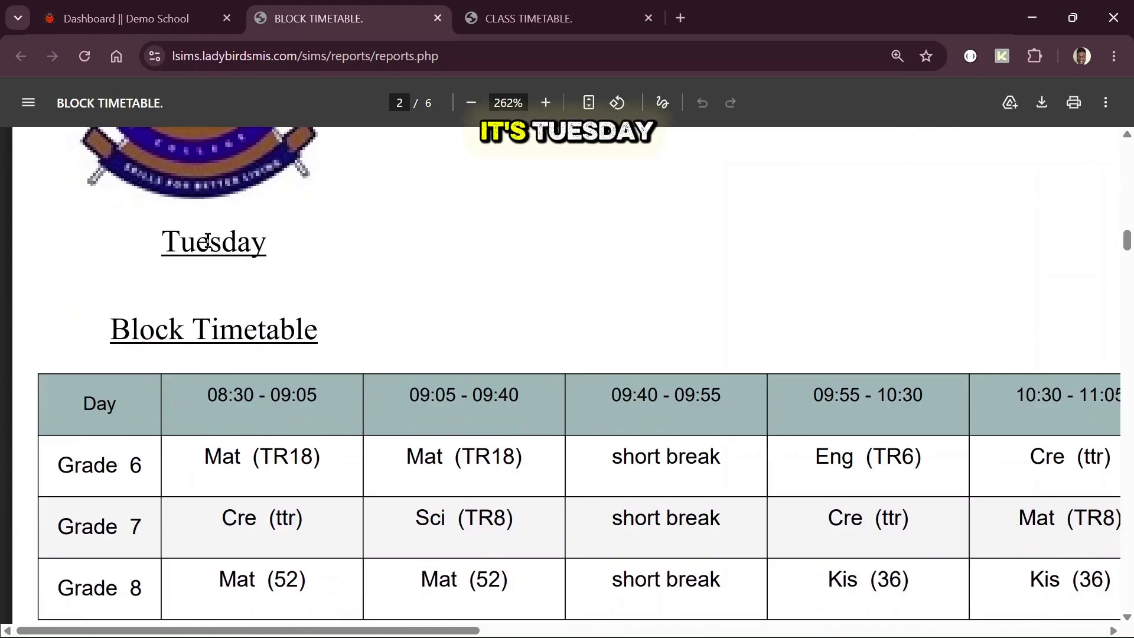
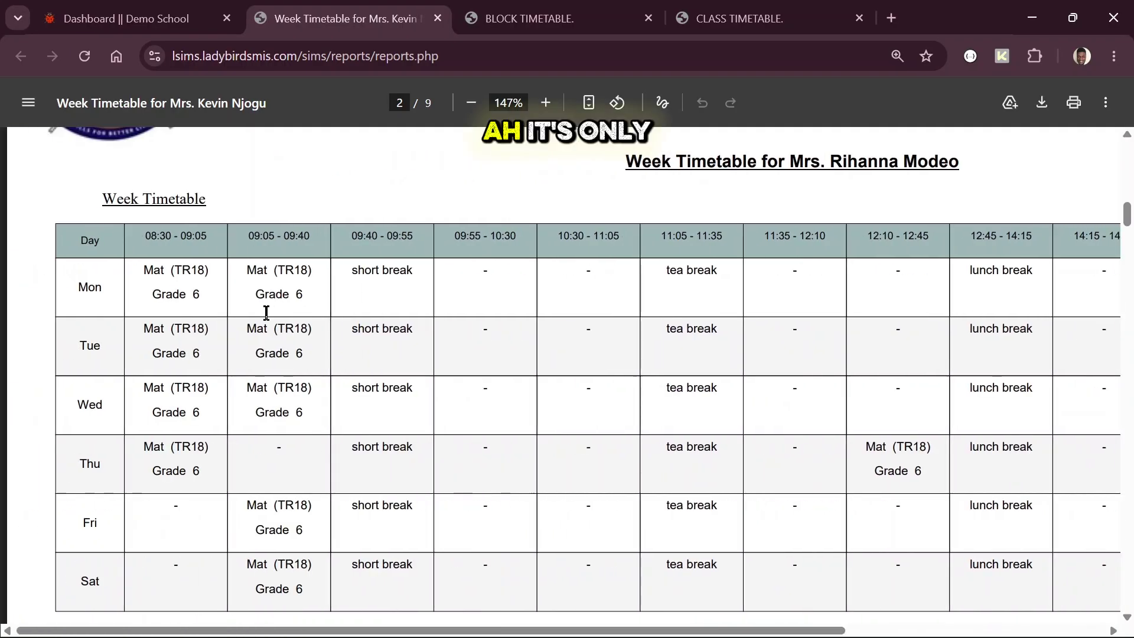
Step: Scroll the teacher timetable PDF and highlight the Kiswahili lessons at Monday 10:30 and 11:35
{"action": "scroll", "coordinate": [267, 313], "scroll_direction": "down", "scroll_amount": 5}
{"action": "scroll", "coordinate": [267, 313], "scroll_direction": "down", "scroll_amount": 12}
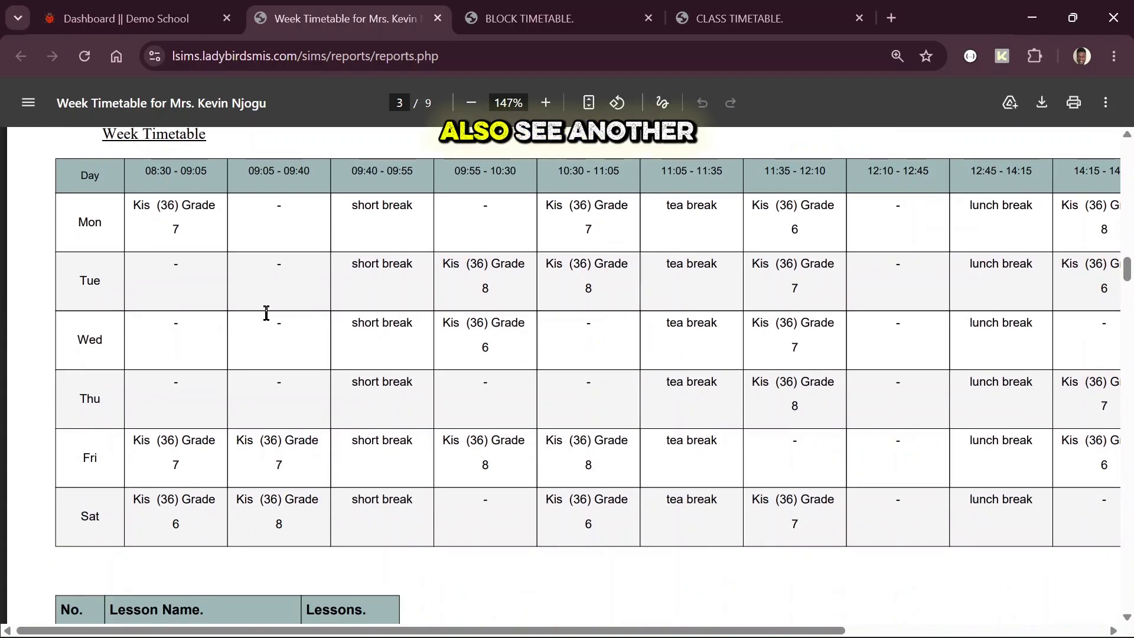
{"action": "scroll", "coordinate": [266, 312], "scroll_direction": "up", "scroll_amount": 3}
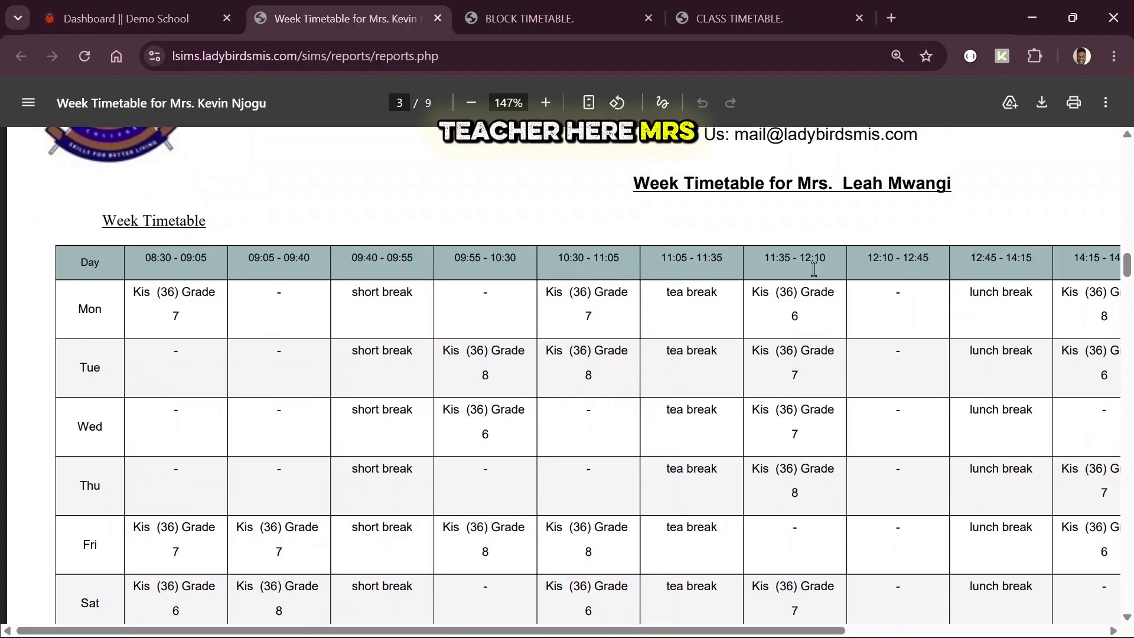
{"action": "scroll", "coordinate": [183, 307], "scroll_direction": "down", "scroll_amount": 4}
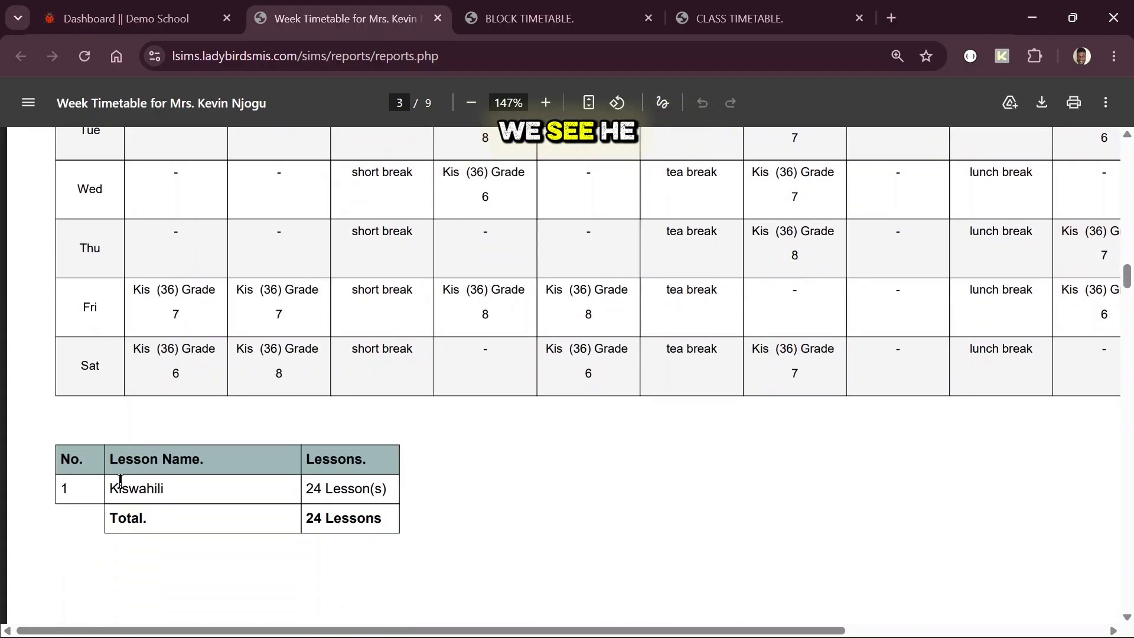
{"action": "double_click", "coordinate": [121, 482]}
{"action": "scroll", "coordinate": [238, 358], "scroll_direction": "up", "scroll_amount": 3}
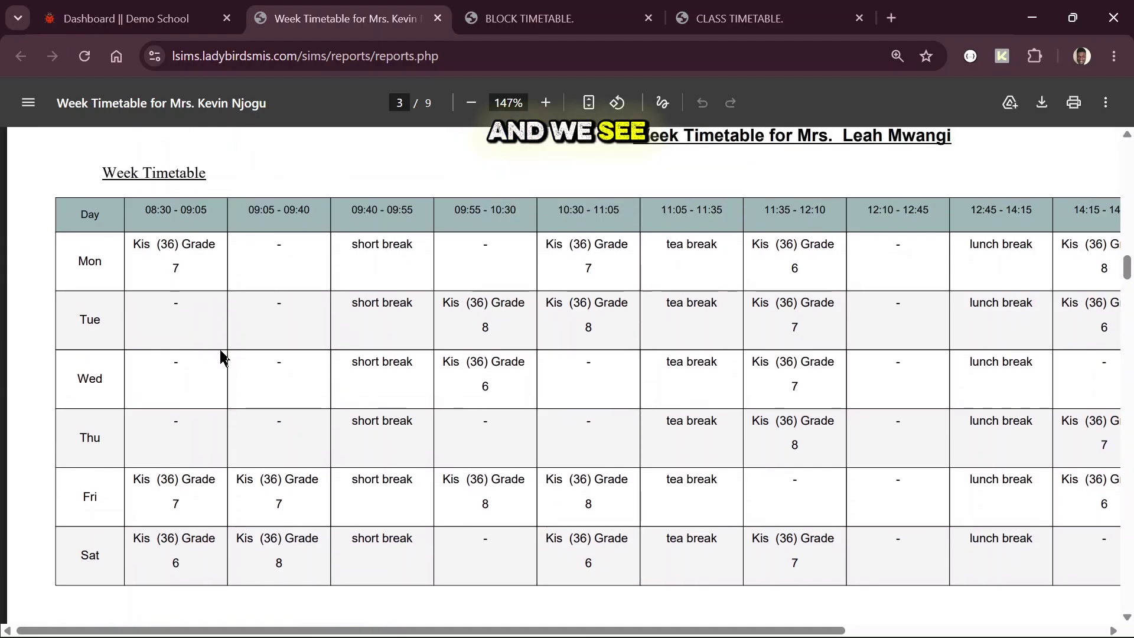
{"action": "left_click_drag", "start_coordinate": [134, 243], "coordinate": [190, 275]}
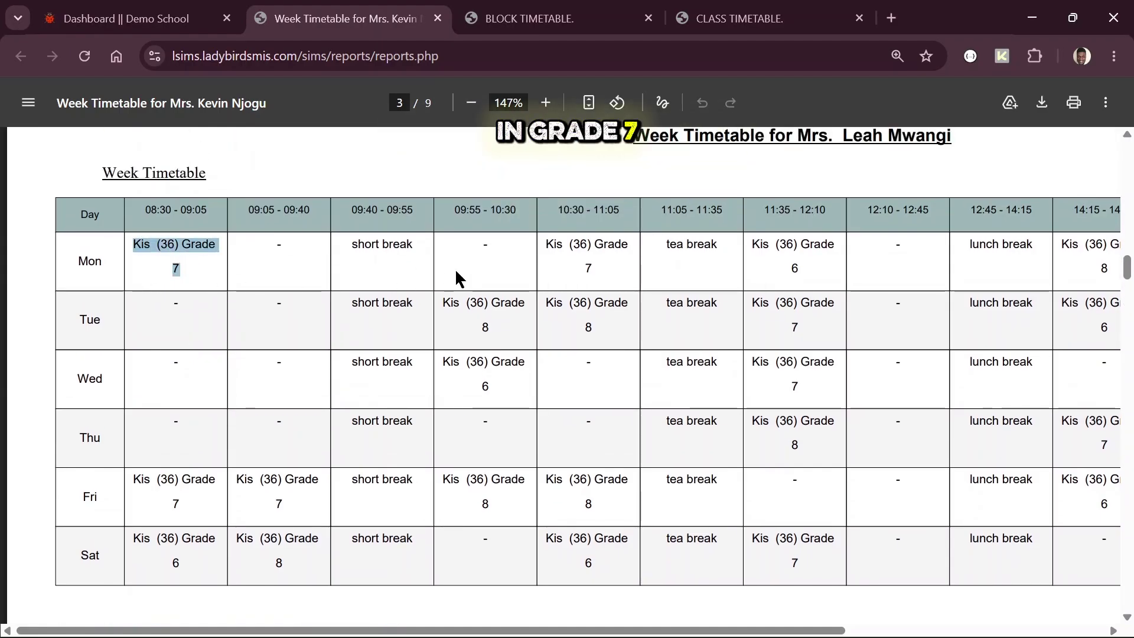
{"action": "left_click_drag", "start_coordinate": [543, 244], "coordinate": [611, 272]}
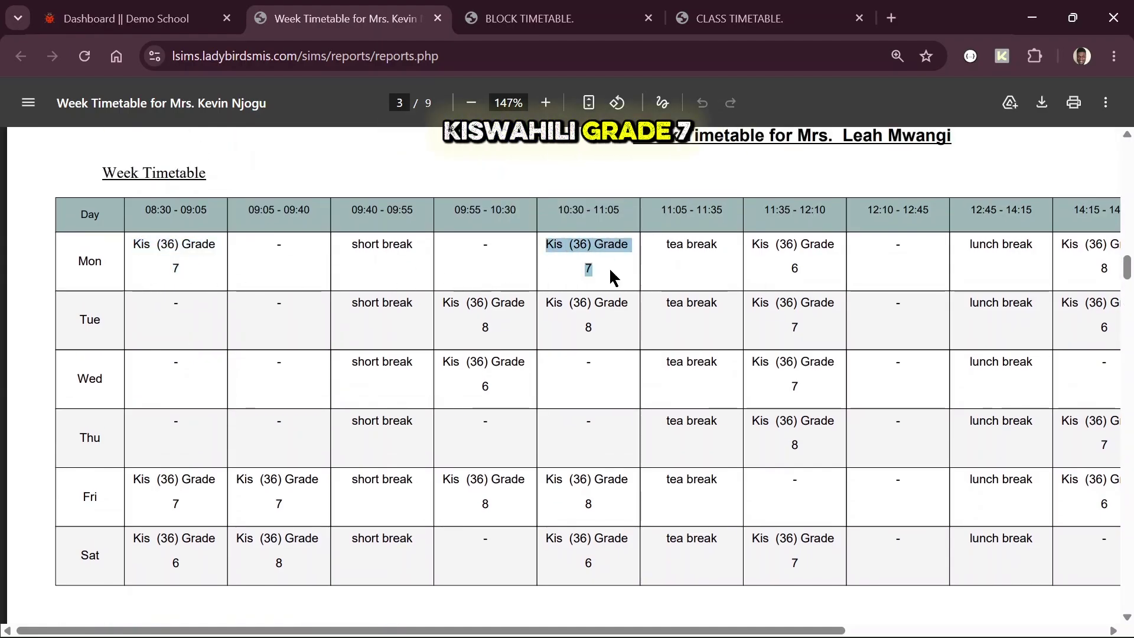
{"action": "scroll", "coordinate": [608, 267], "scroll_direction": "right", "scroll_amount": 1}
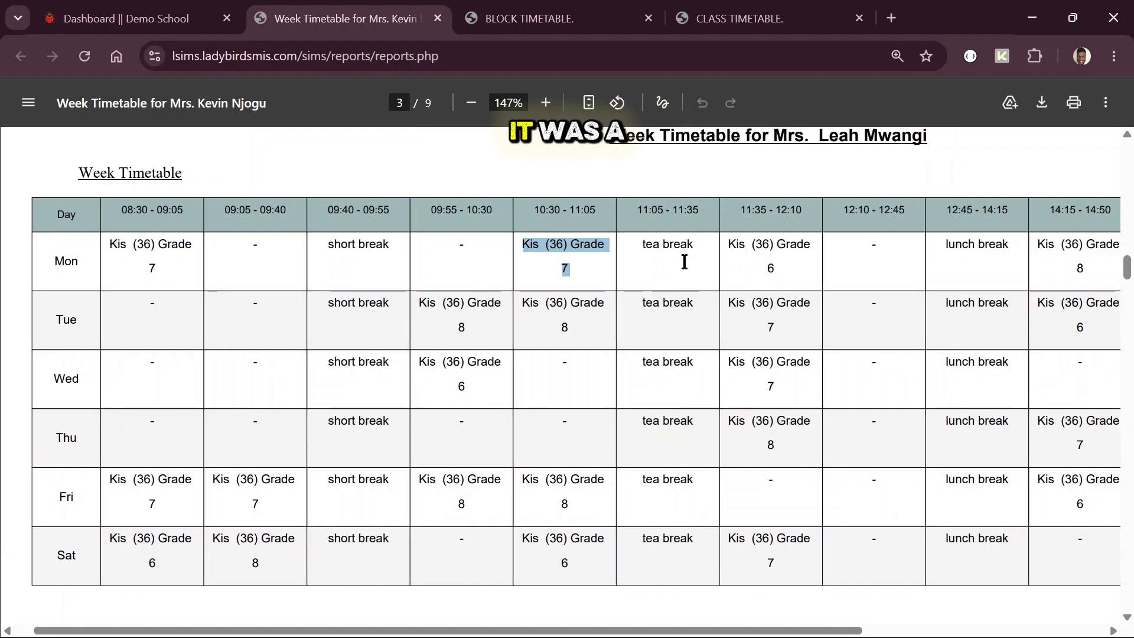
{"action": "left_click", "coordinate": [732, 251]}
{"action": "mouse_move", "coordinate": [798, 269]}
{"action": "left_mouse_down"}
{"action": "mouse_move", "coordinate": [800, 279]}
{"action": "mouse_move", "coordinate": [827, 258]}
{"action": "mouse_move", "coordinate": [805, 268]}
{"action": "left_mouse_up"}
{"action": "left_click", "coordinate": [804, 273]}
{"action": "scroll", "coordinate": [805, 272], "scroll_direction": "right", "scroll_amount": 5}
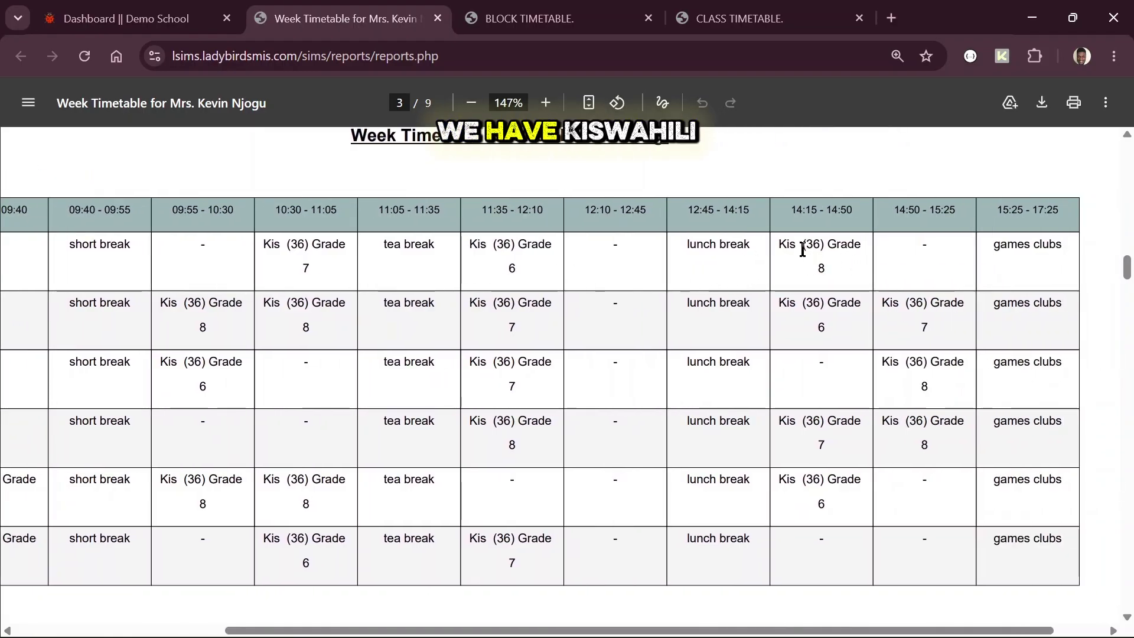
{"action": "left_click", "coordinate": [843, 263]}
Step: Scroll across and through the remaining pages of the teacher timetable PDF
{"action": "scroll", "coordinate": [843, 269], "scroll_direction": "left", "scroll_amount": 5}
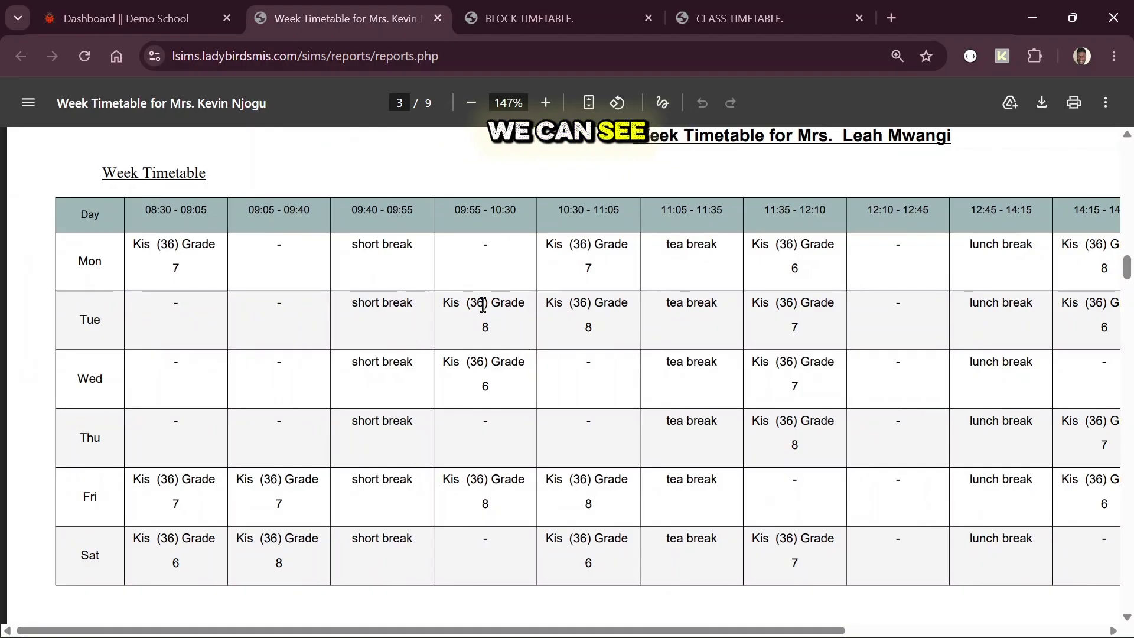
{"action": "scroll", "coordinate": [591, 319], "scroll_direction": "right", "scroll_amount": 4}
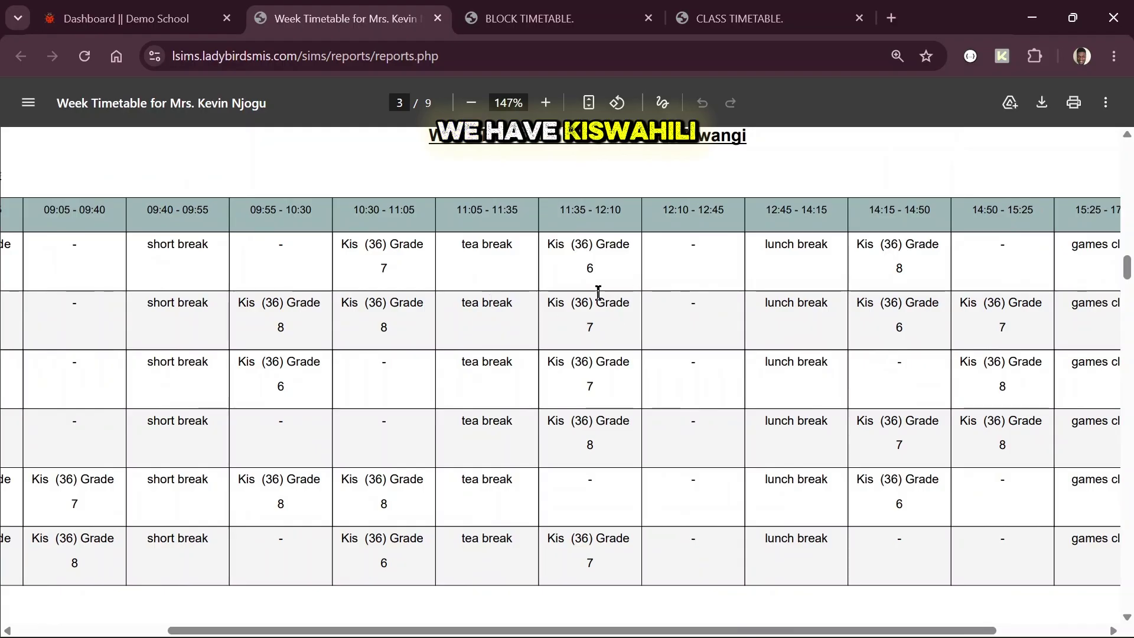
{"action": "scroll", "coordinate": [641, 324], "scroll_direction": "right", "scroll_amount": 3}
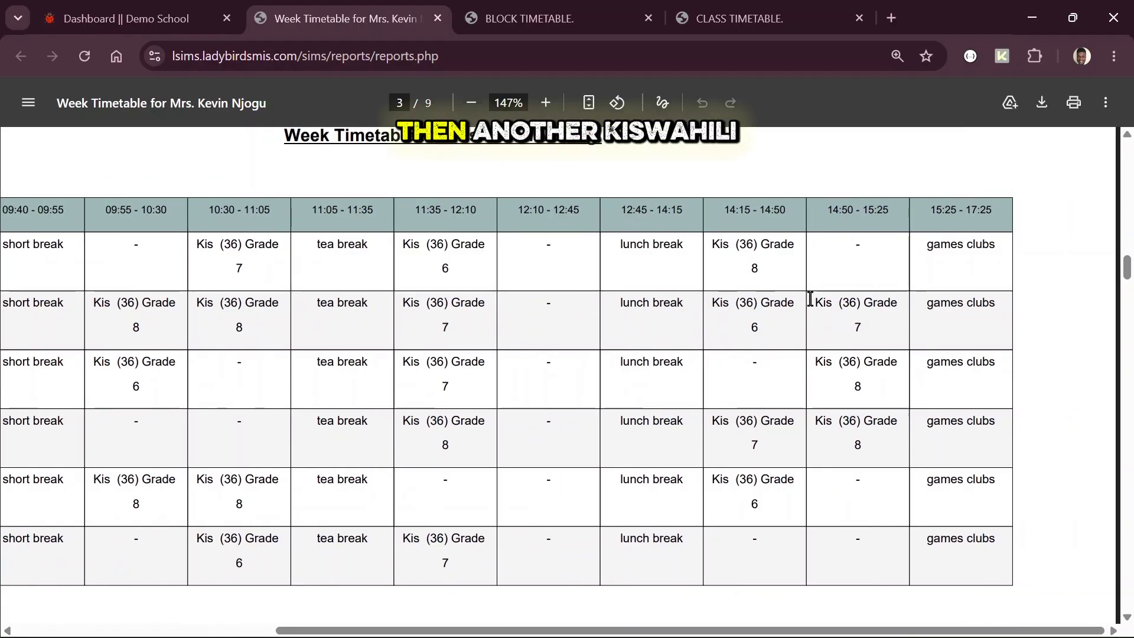
{"action": "scroll", "coordinate": [882, 332], "scroll_direction": "left", "scroll_amount": 6}
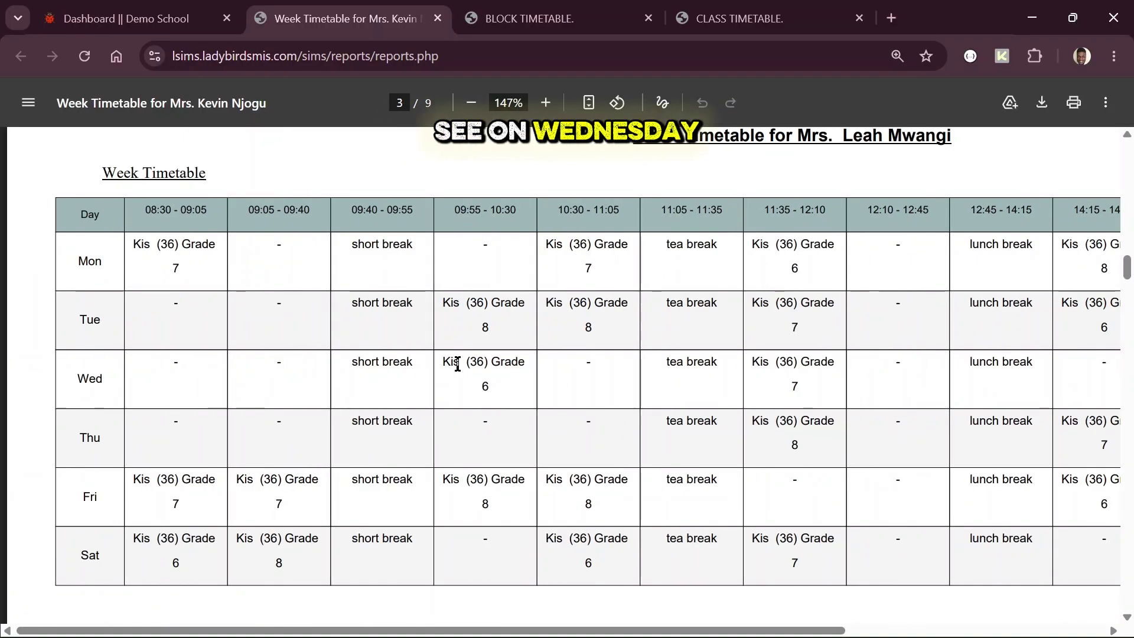
{"action": "scroll", "coordinate": [562, 384], "scroll_direction": "right", "scroll_amount": 3}
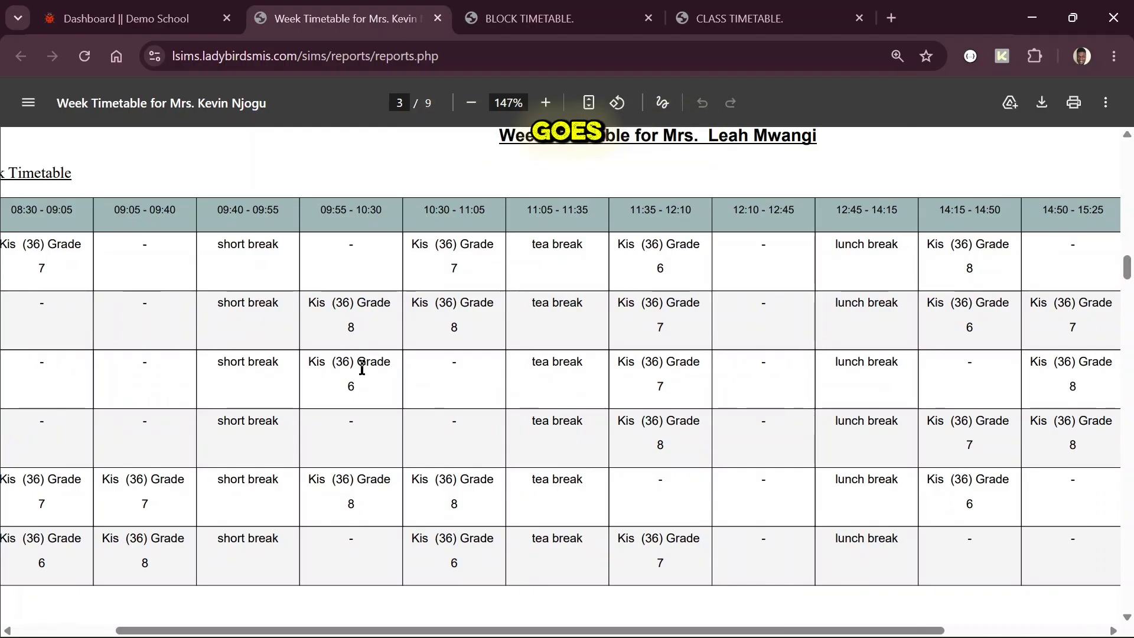
{"action": "scroll", "coordinate": [337, 358], "scroll_direction": "down", "scroll_amount": 5}
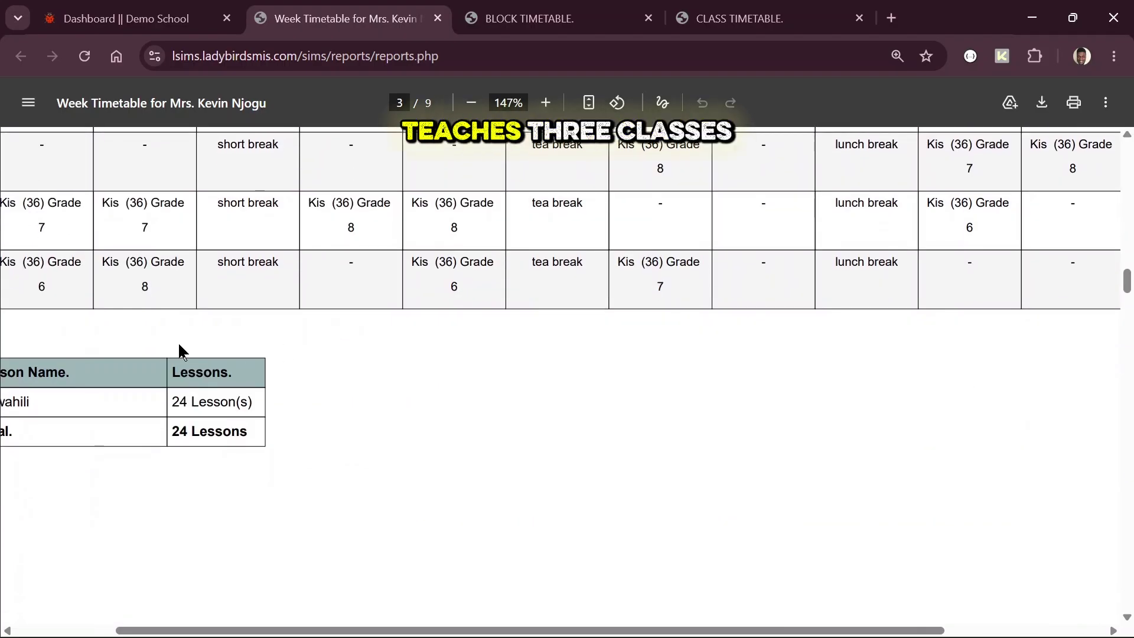
{"action": "scroll", "coordinate": [178, 349], "scroll_direction": "left", "scroll_amount": 3}
{"action": "scroll", "coordinate": [179, 346], "scroll_direction": "up", "scroll_amount": 1}
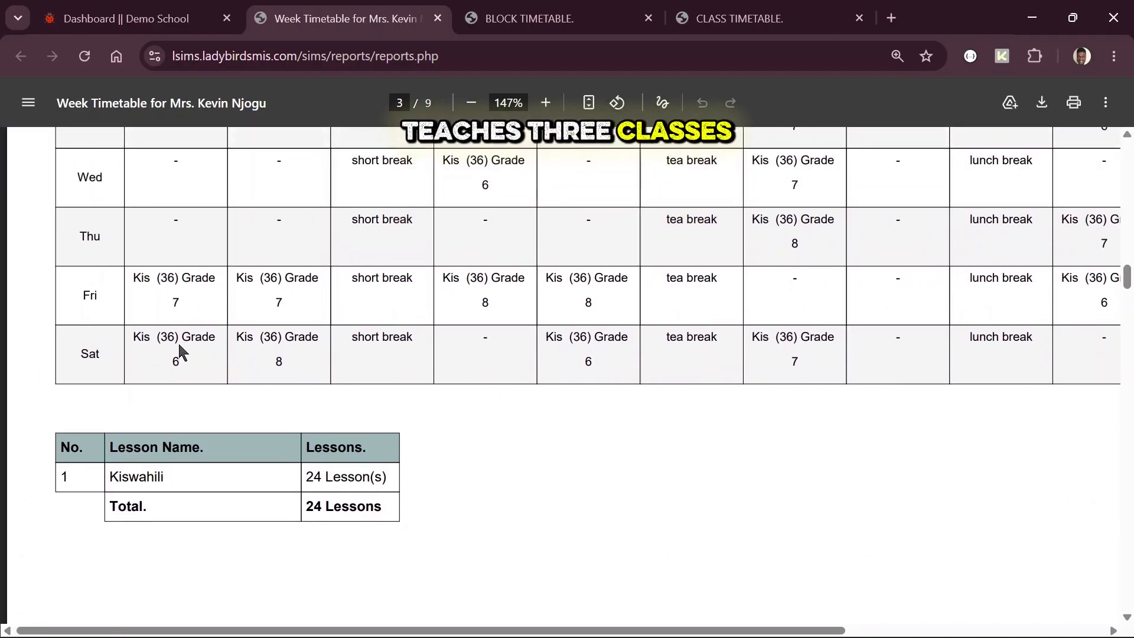
{"action": "scroll", "coordinate": [179, 346], "scroll_direction": "down", "scroll_amount": 11}
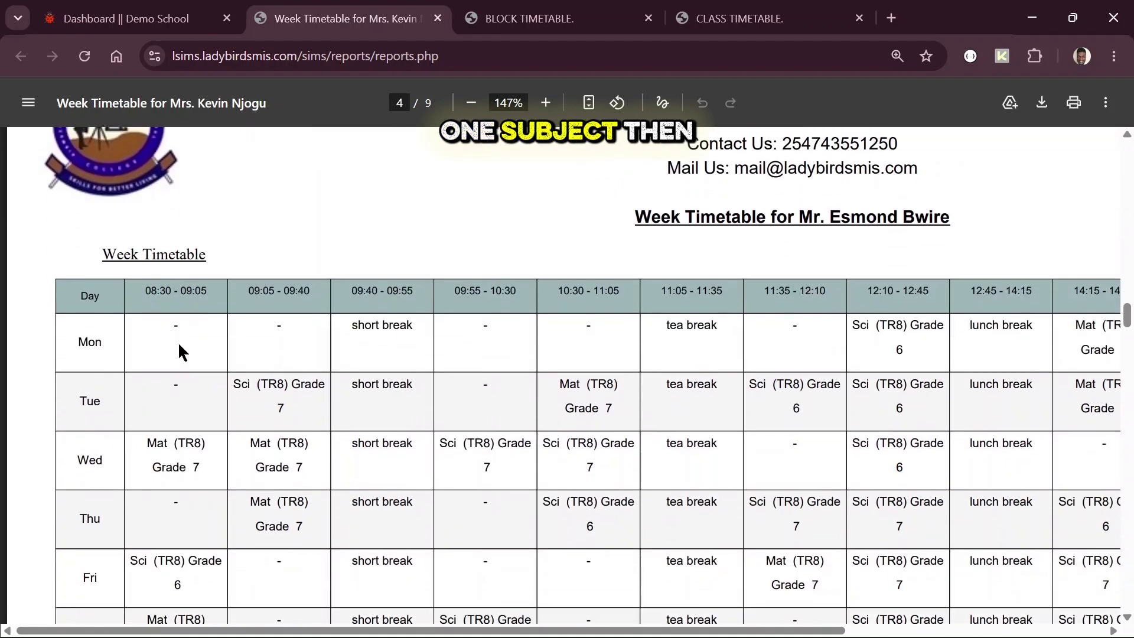
{"action": "scroll", "coordinate": [179, 349], "scroll_direction": "down", "scroll_amount": 4}
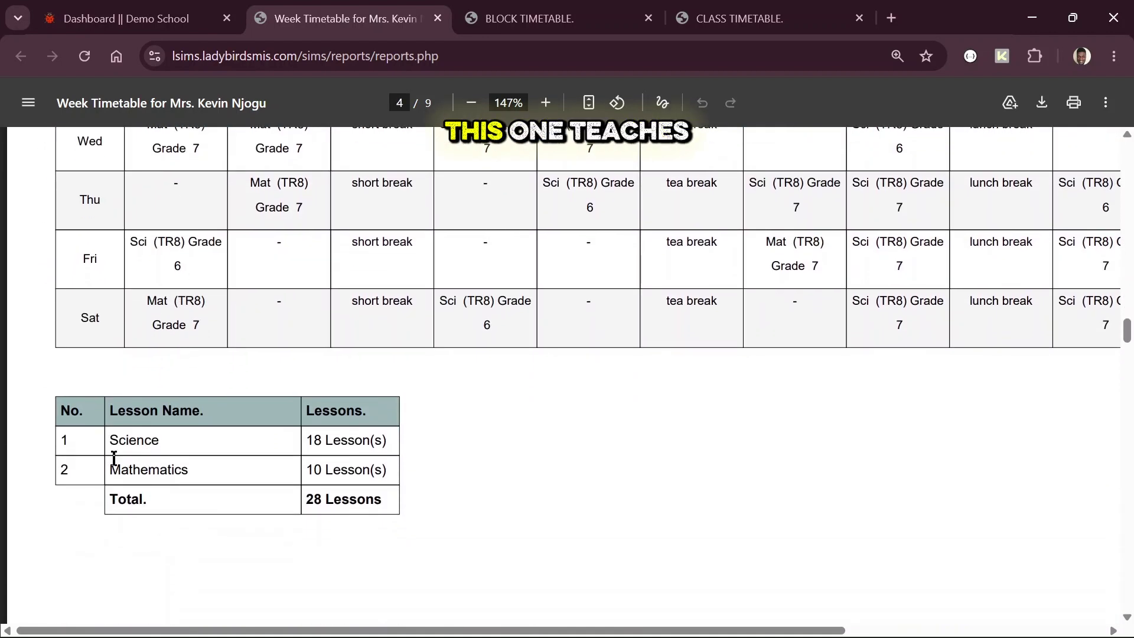
{"action": "scroll", "coordinate": [329, 303], "scroll_direction": "up", "scroll_amount": 3}
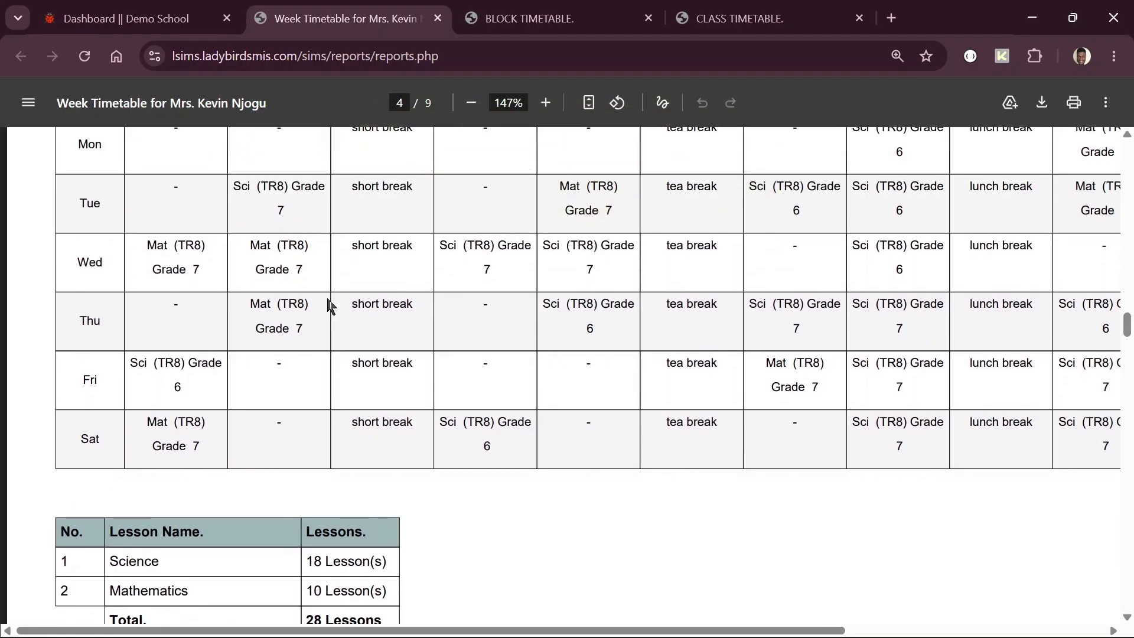
{"action": "scroll", "coordinate": [329, 304], "scroll_direction": "up", "scroll_amount": 1}
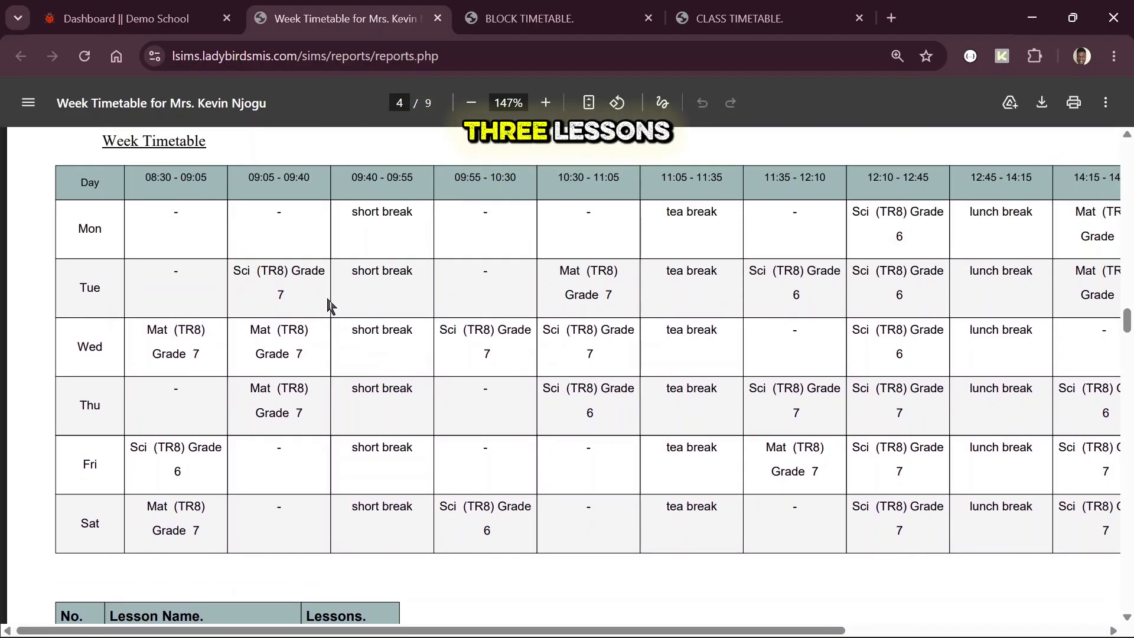
{"action": "scroll", "coordinate": [329, 304], "scroll_direction": "down", "scroll_amount": 4}
{"action": "scroll", "coordinate": [329, 303], "scroll_direction": "up", "scroll_amount": 2}
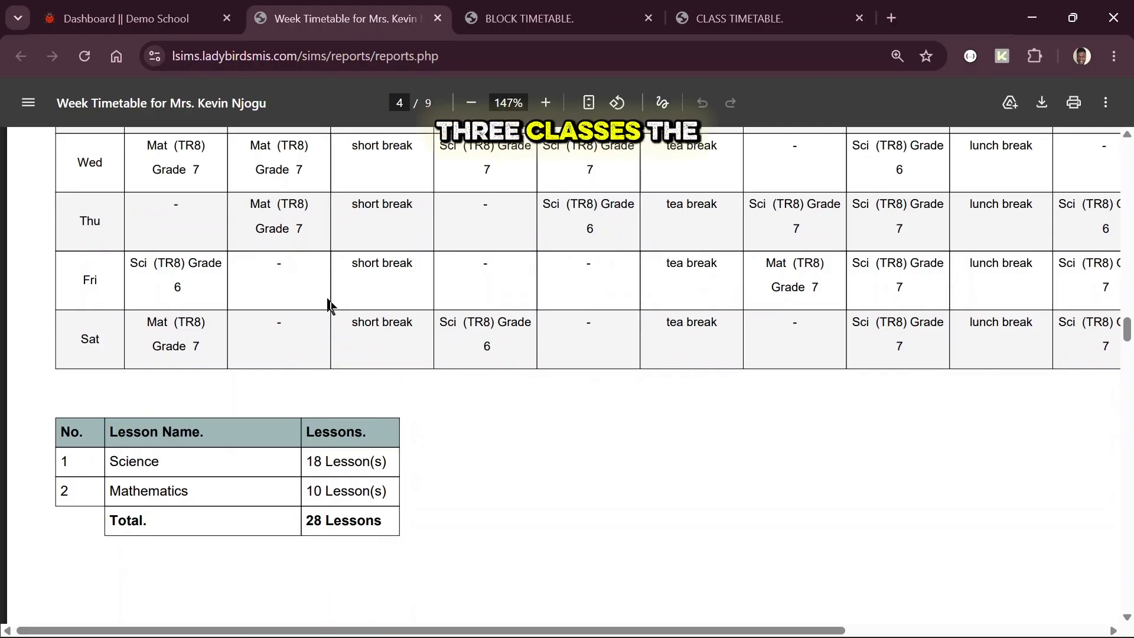
{"action": "scroll", "coordinate": [329, 303], "scroll_direction": "down", "scroll_amount": 15}
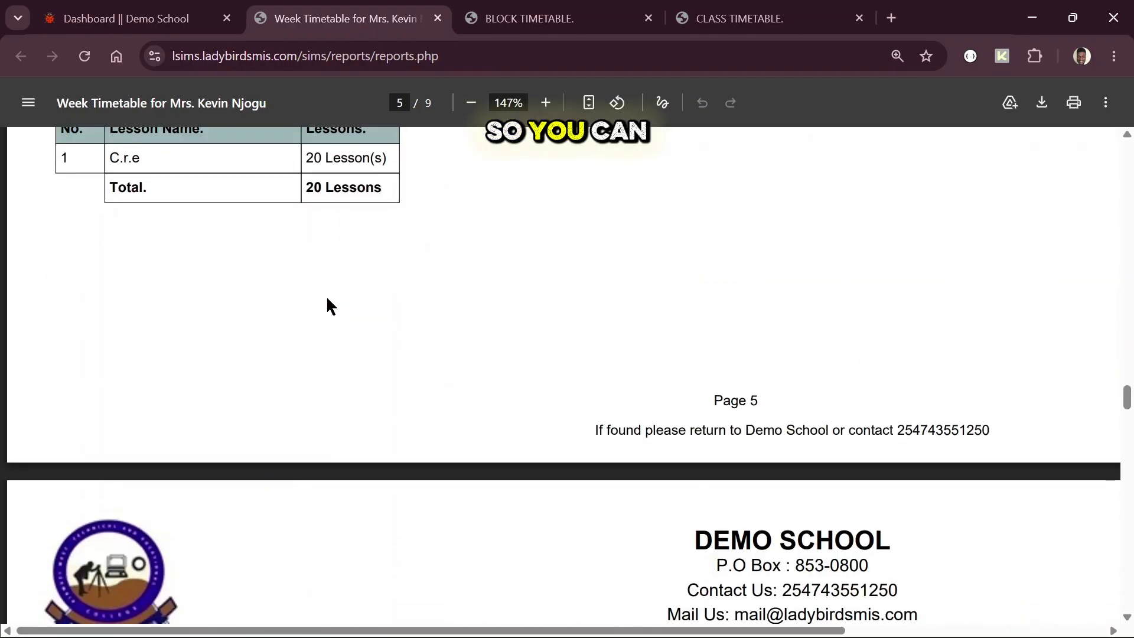
{"action": "scroll", "coordinate": [329, 304], "scroll_direction": "down", "scroll_amount": 20}
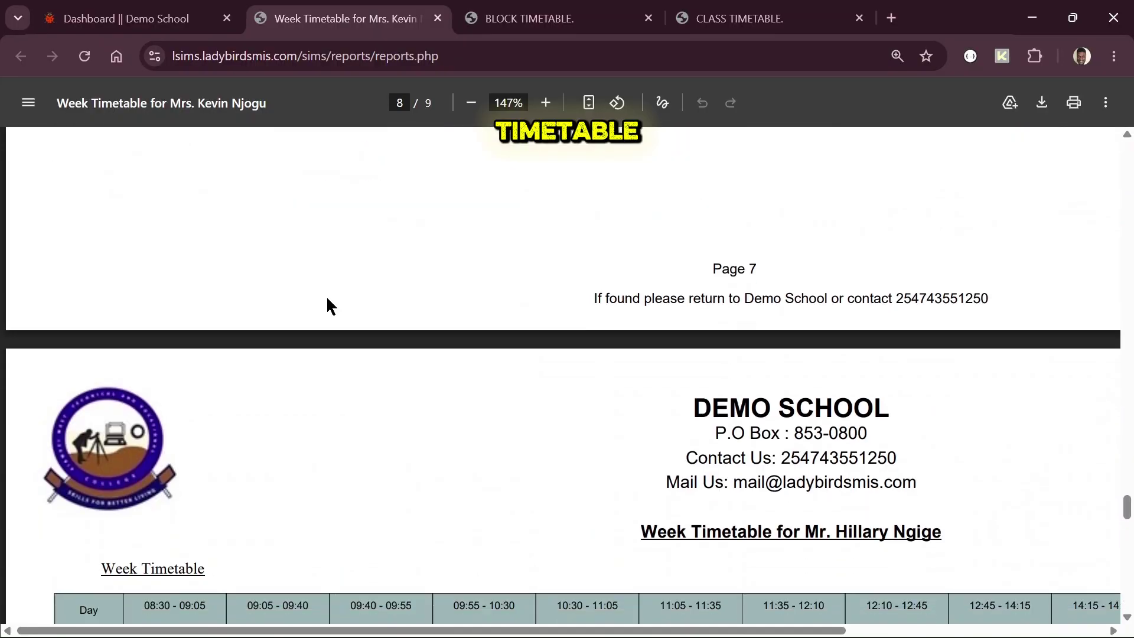
{"action": "scroll", "coordinate": [328, 301], "scroll_direction": "down", "scroll_amount": 10}
Step: Return to the Dashboard tab and scroll to the timetable email section
{"action": "left_click", "coordinate": [127, 15]}
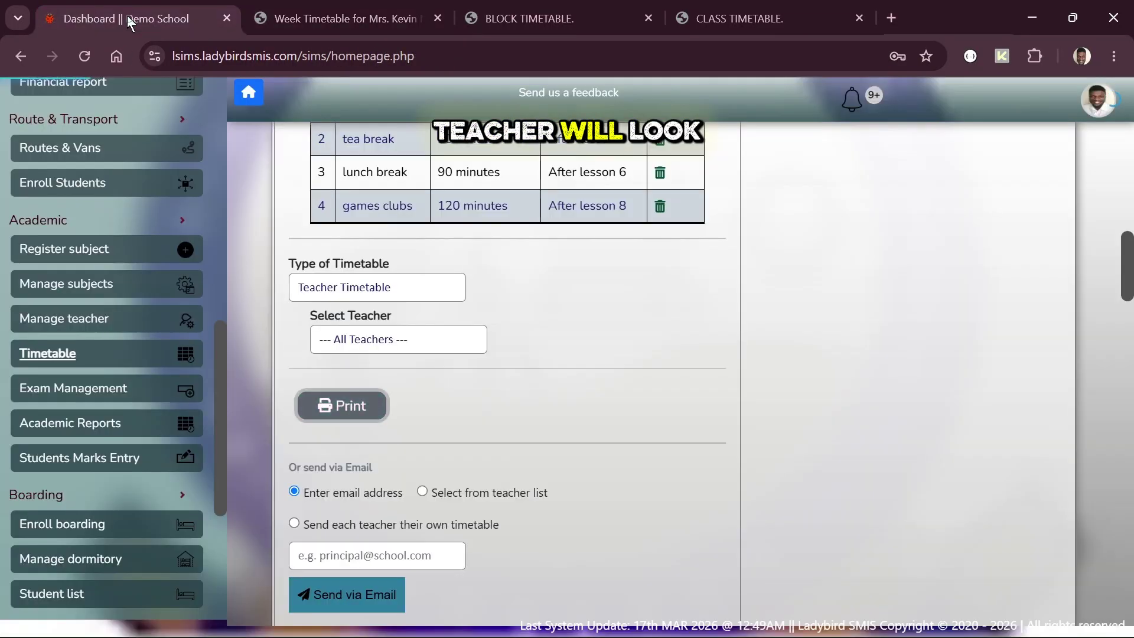
{"action": "scroll", "coordinate": [571, 319], "scroll_direction": "down", "scroll_amount": 2}
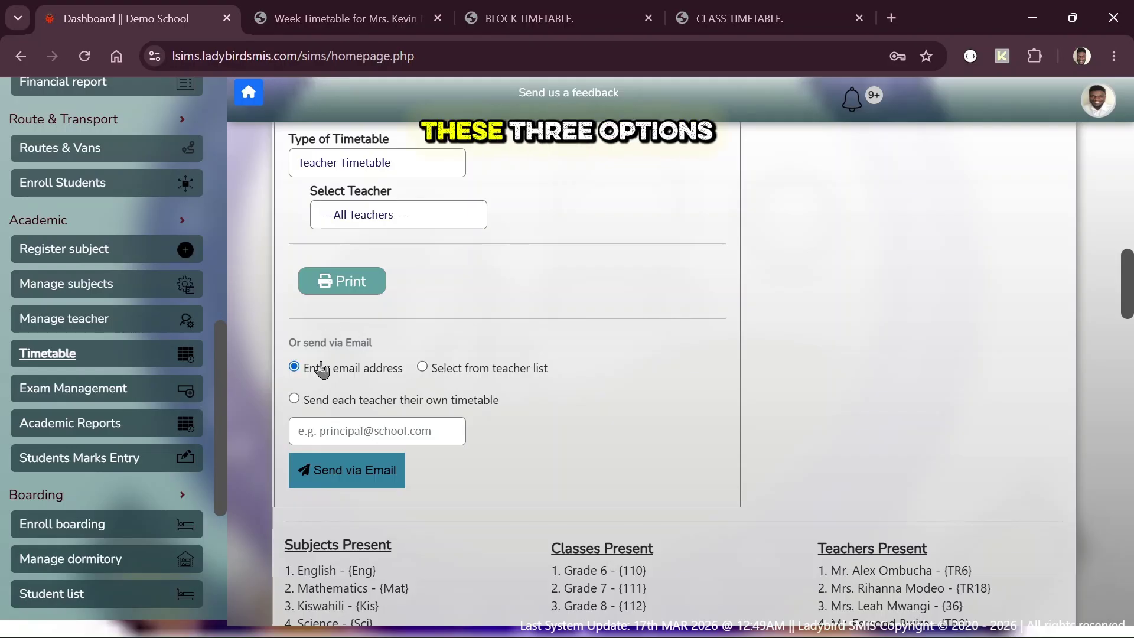
{"action": "scroll", "coordinate": [307, 364], "scroll_direction": "down", "scroll_amount": 2}
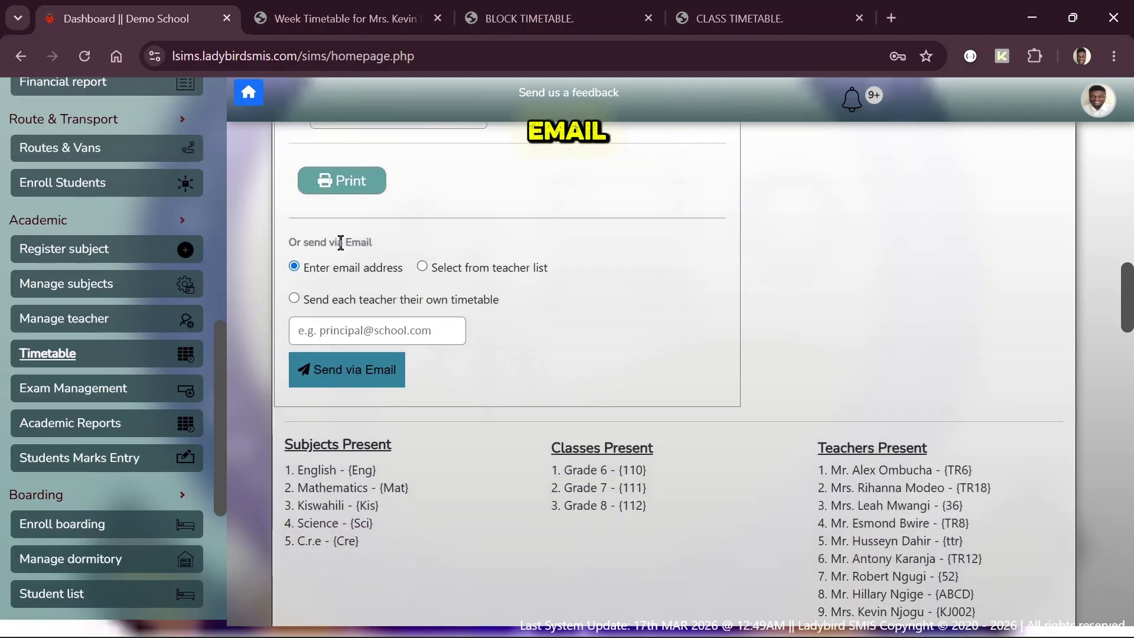
{"action": "scroll", "coordinate": [342, 241], "scroll_direction": "up", "scroll_amount": 2}
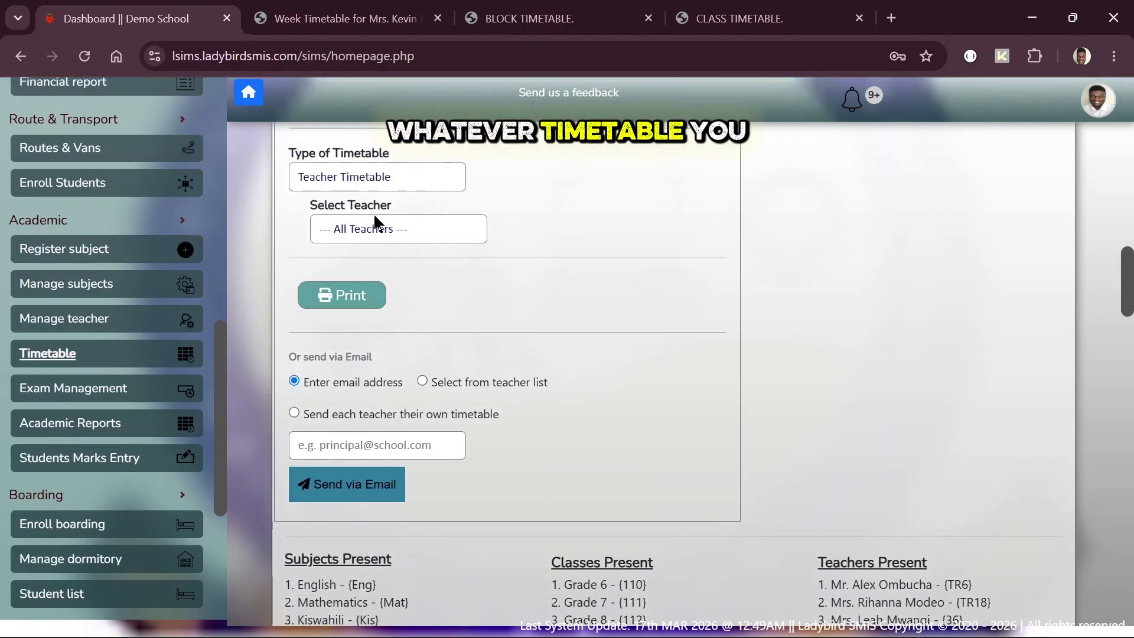
{"action": "scroll", "coordinate": [474, 368], "scroll_direction": "down", "scroll_amount": 3}
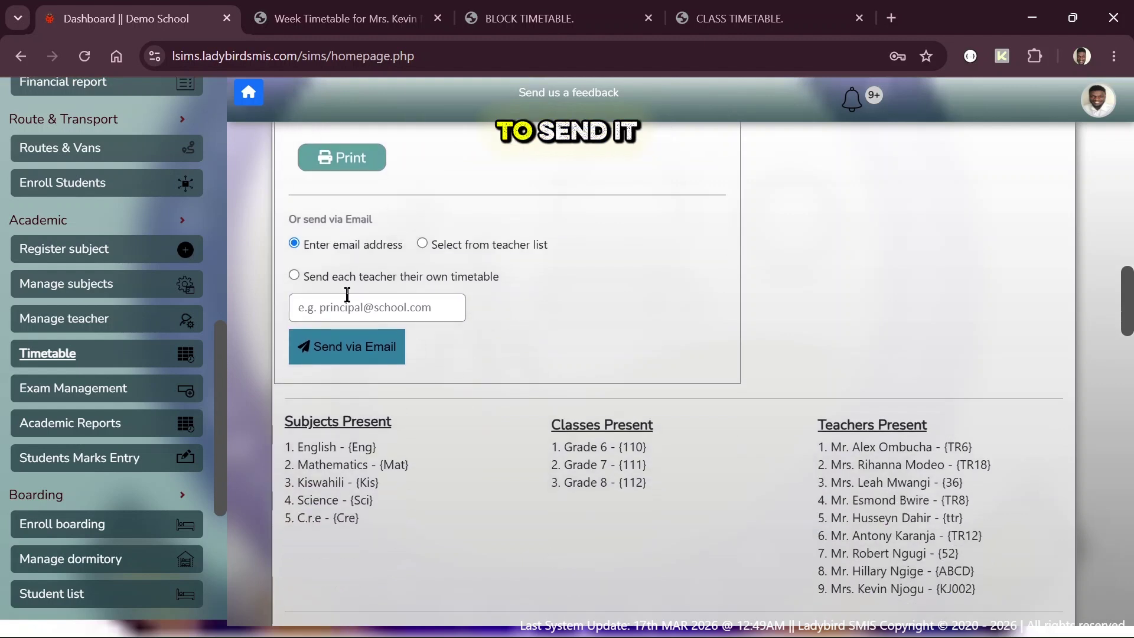
Step: Email the timetable PDF to the recipient's e-mail address, then open a new browser tab
{"action": "left_click", "coordinate": [333, 315]}
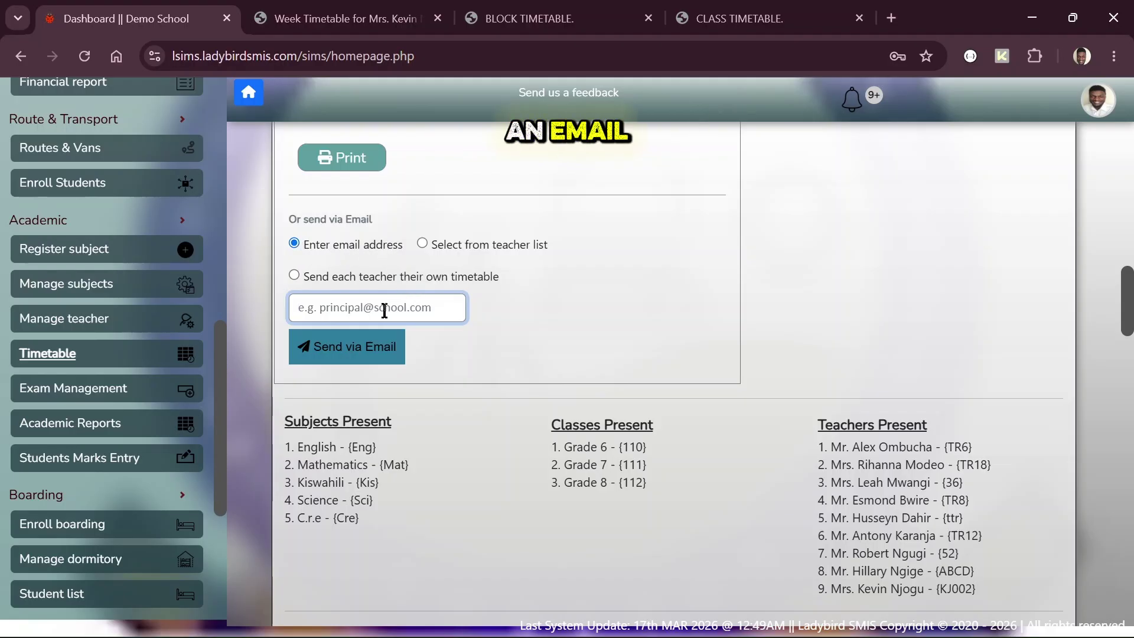
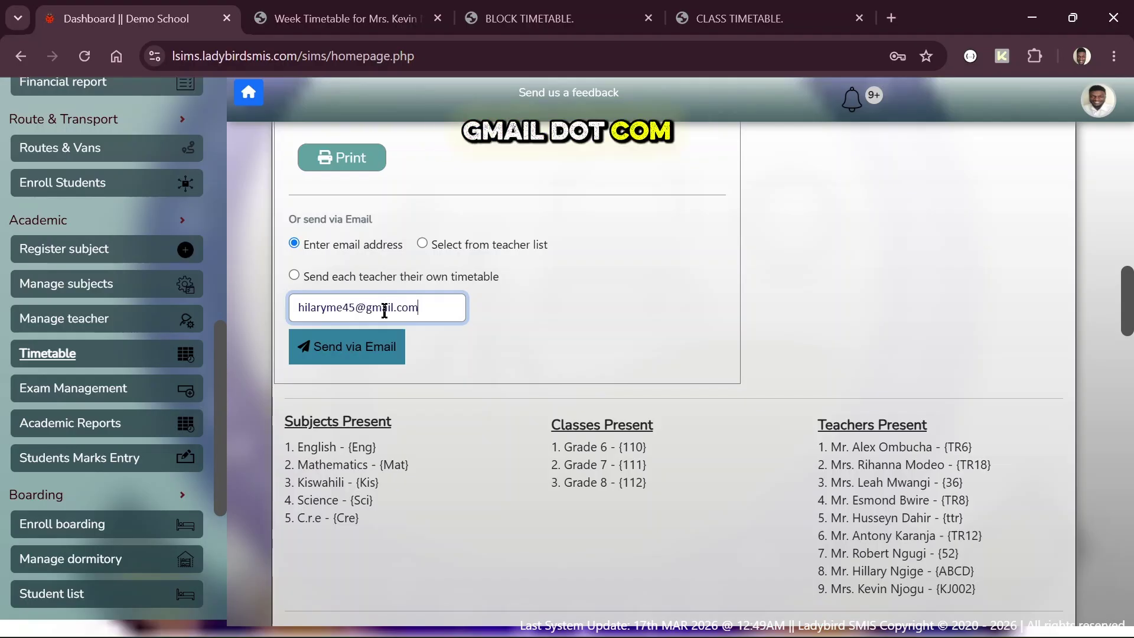
{"action": "left_click", "coordinate": [366, 346]}
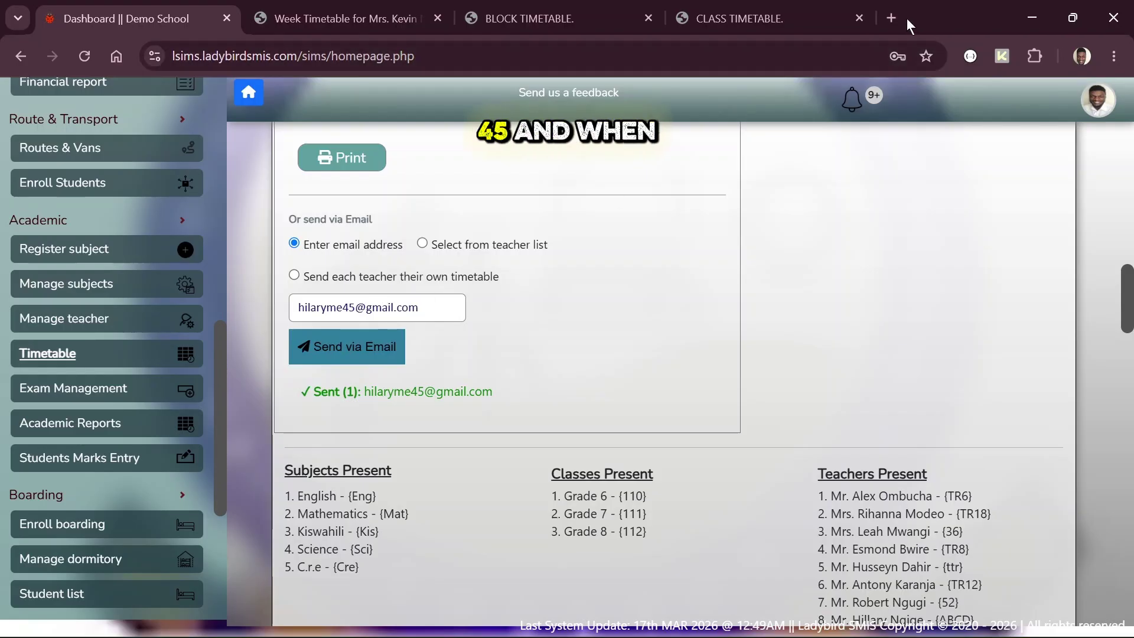
{"action": "left_click", "coordinate": [886, 18]}
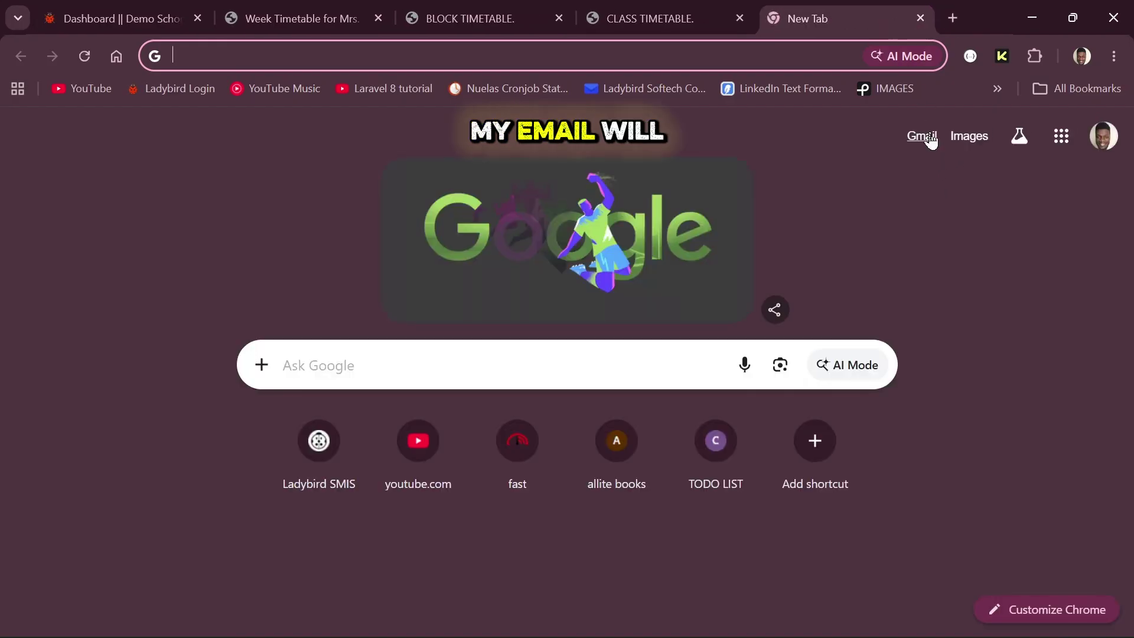
Step: Open the 'timetable_zero - Teacher Timetable' email in Gmail and preview its PDF attachment
{"action": "left_click", "coordinate": [927, 136]}
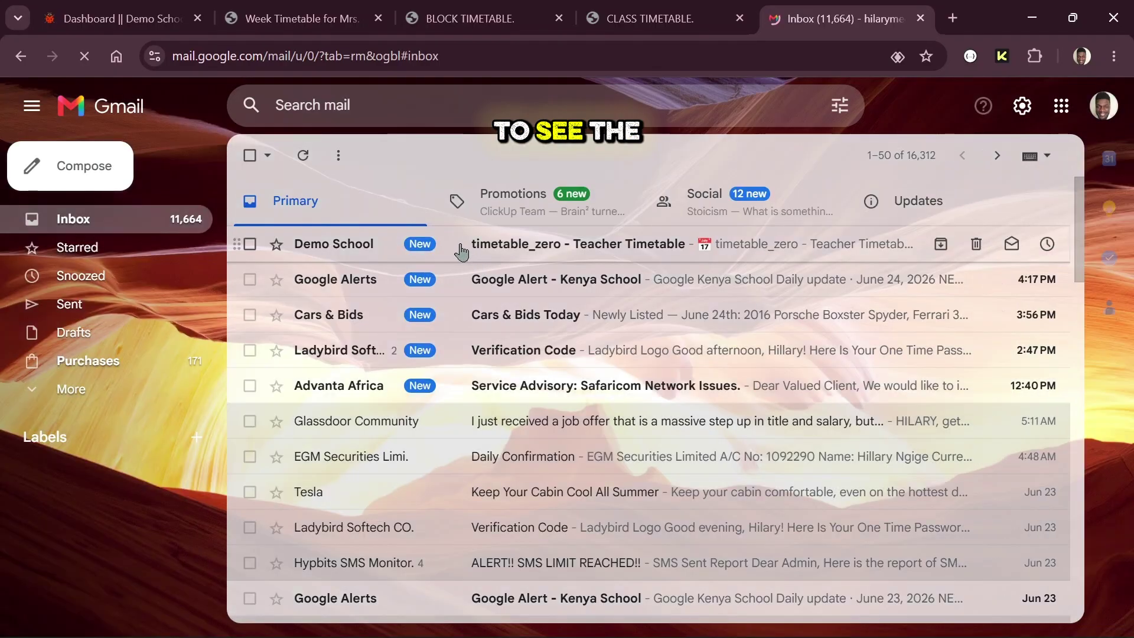
{"action": "left_click", "coordinate": [460, 251]}
{"action": "scroll", "coordinate": [464, 387], "scroll_direction": "down", "scroll_amount": 3}
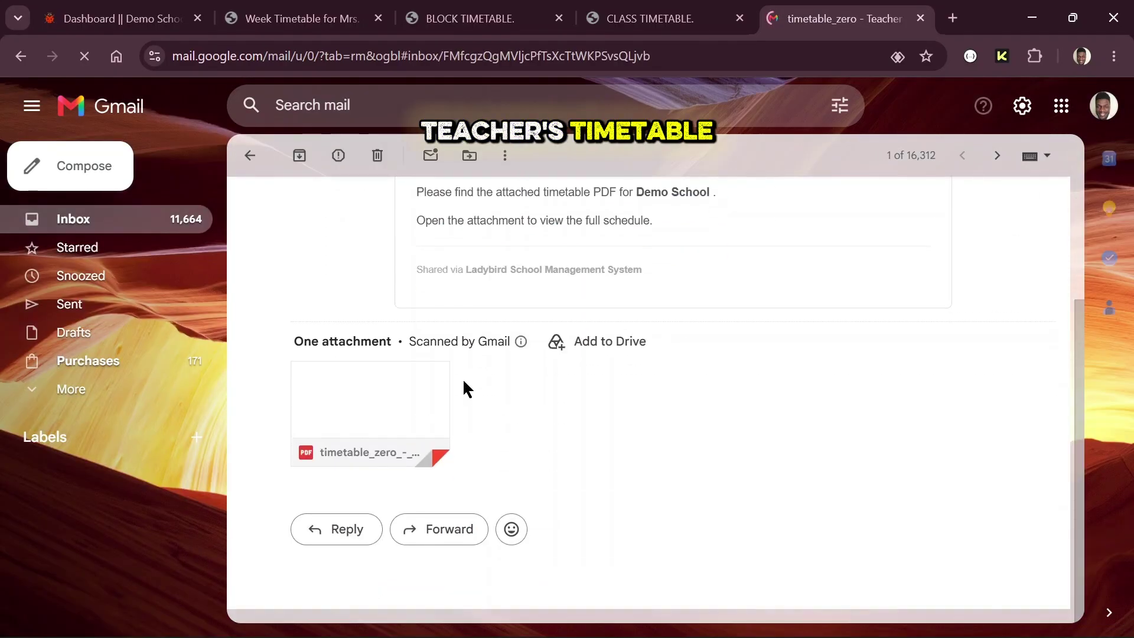
{"action": "left_click", "coordinate": [357, 406]}
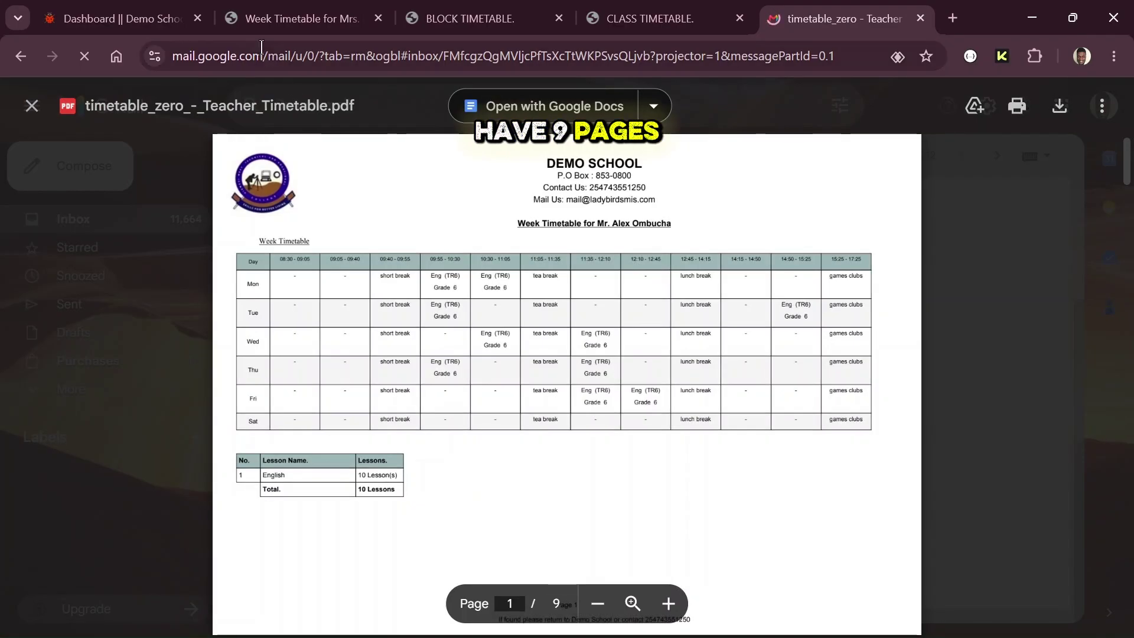
{"action": "left_click", "coordinate": [319, 15]}
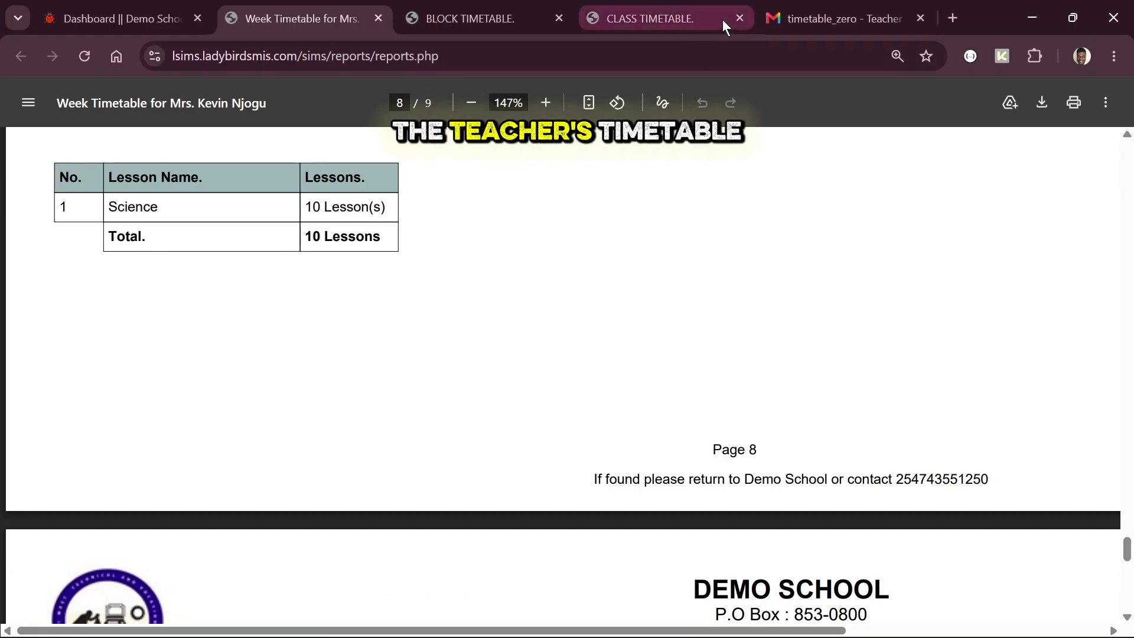
{"action": "left_click", "coordinate": [787, 21]}
Step: Scroll through the 9-page attachment, close the preview, and return to the school dashboard
{"action": "scroll", "coordinate": [472, 372], "scroll_direction": "up", "scroll_amount": 5}
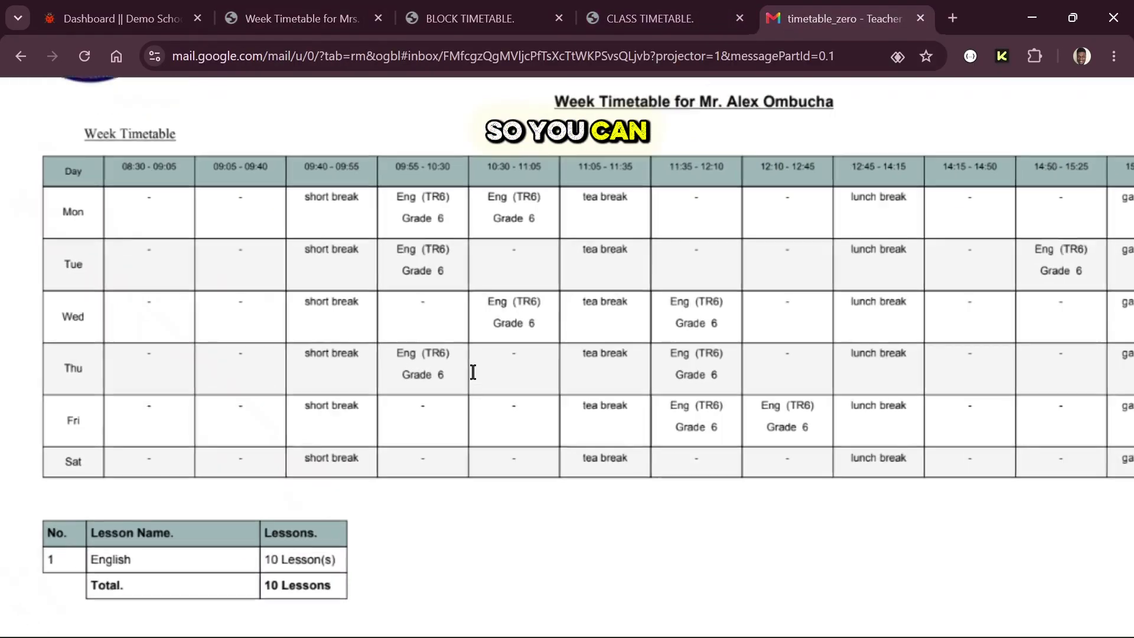
{"action": "scroll", "coordinate": [473, 372], "scroll_direction": "down", "scroll_amount": 5}
{"action": "scroll", "coordinate": [472, 372], "scroll_direction": "down", "scroll_amount": 20}
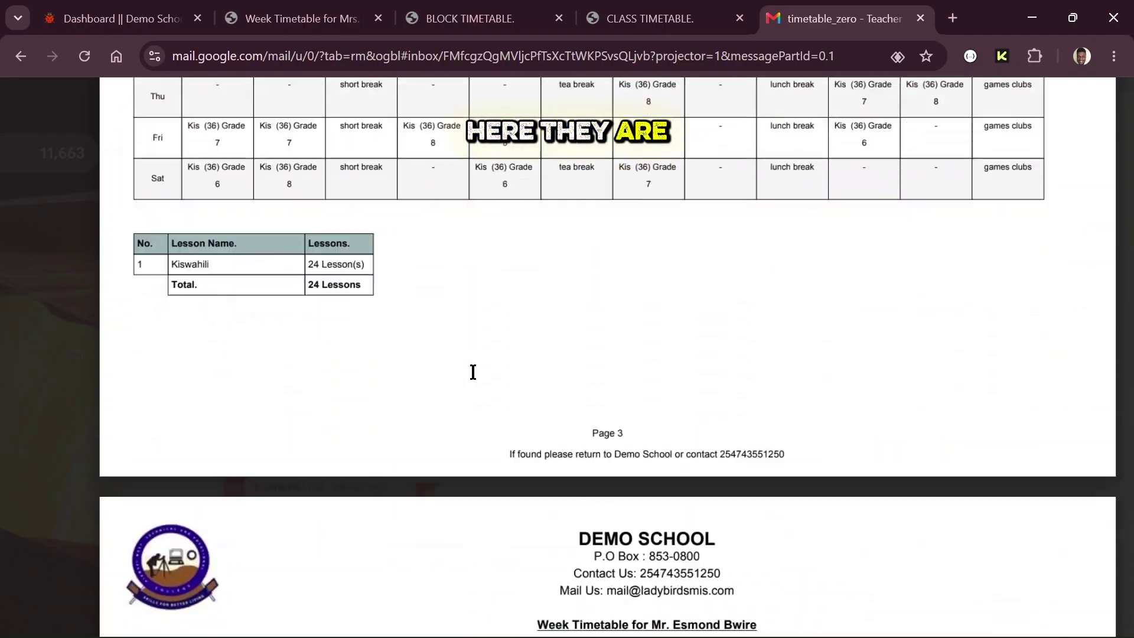
{"action": "scroll", "coordinate": [472, 372], "scroll_direction": "down", "scroll_amount": 8}
{"action": "left_click", "coordinate": [72, 193]}
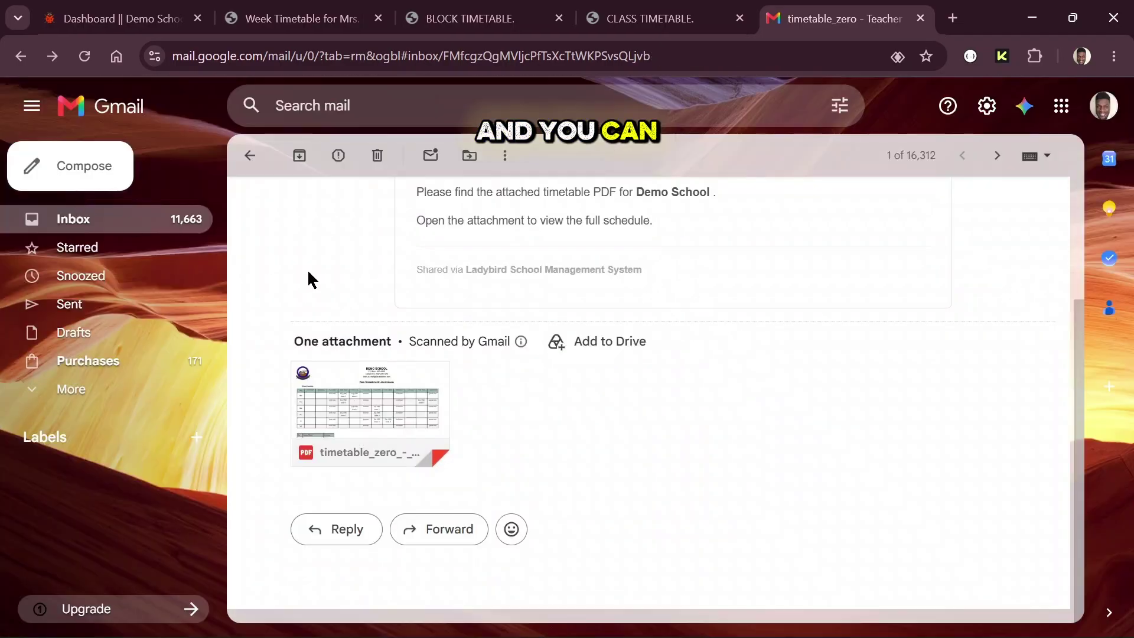
{"action": "scroll", "coordinate": [703, 244], "scroll_direction": "up", "scroll_amount": 3}
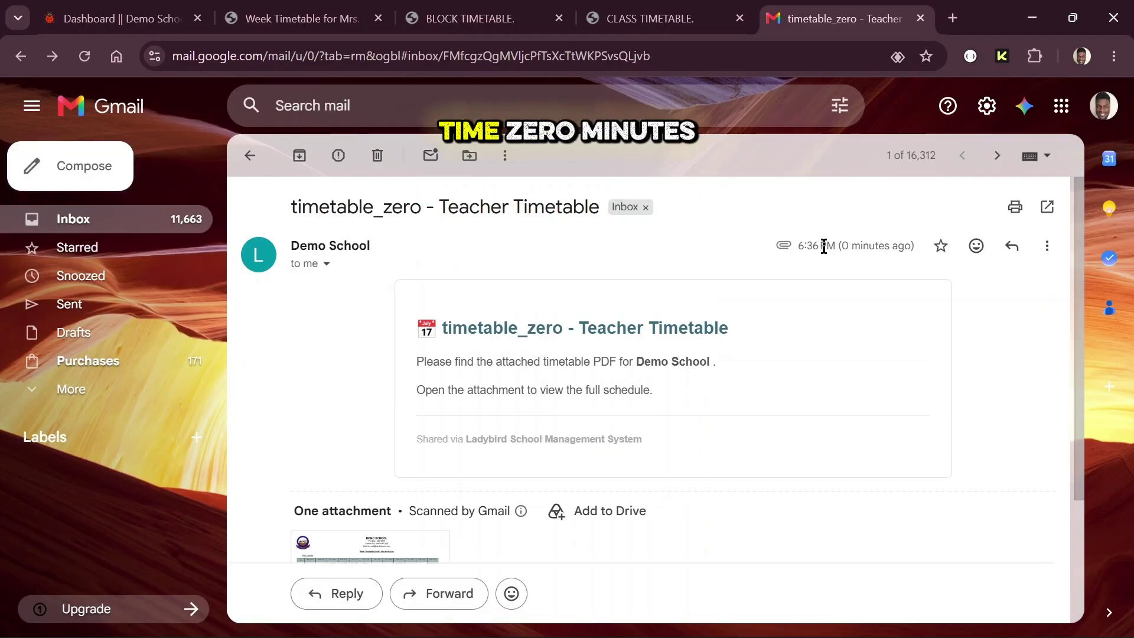
{"action": "left_click_drag", "start_coordinate": [874, 245], "coordinate": [900, 246]}
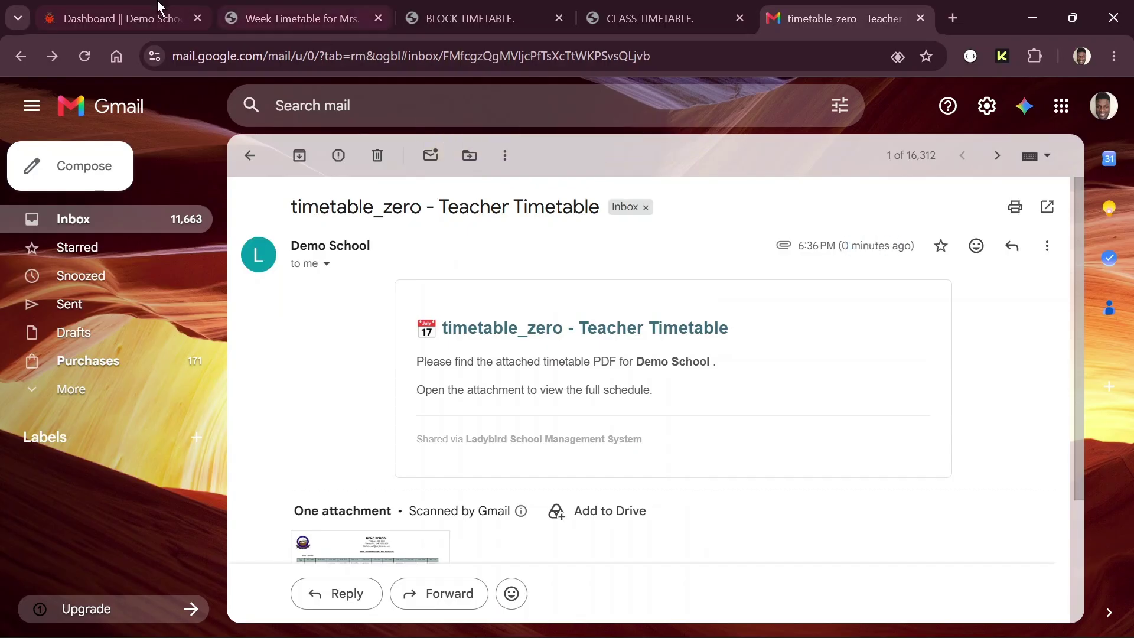
{"action": "left_click", "coordinate": [80, 16]}
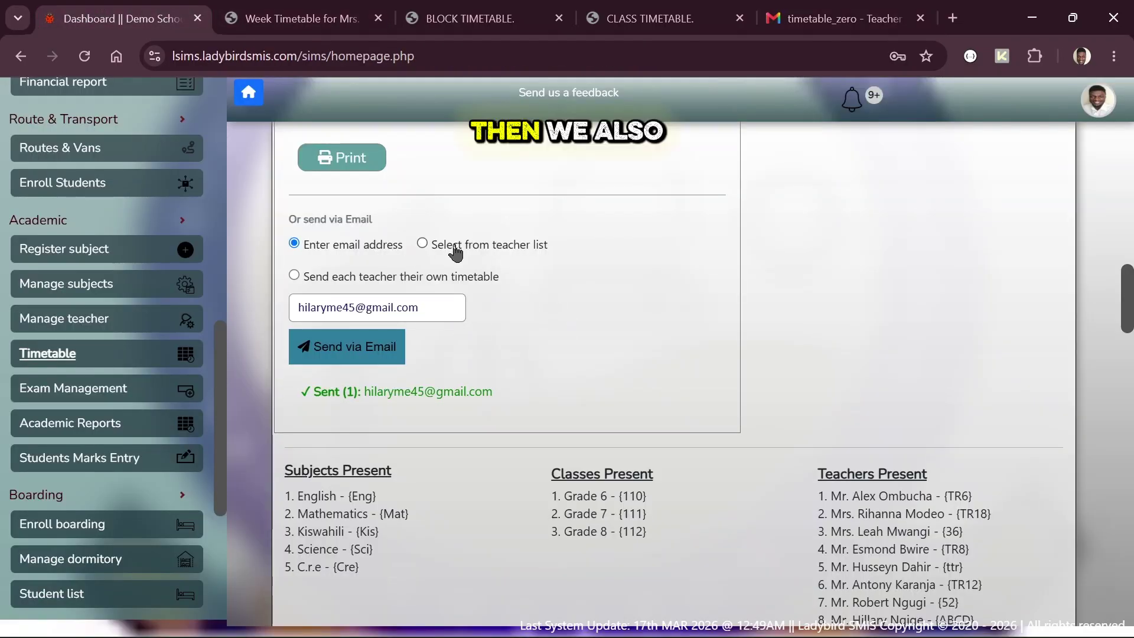
Step: Tick two teachers, keep the Teacher Timetable type, and send each teacher their own timetable
{"action": "left_click", "coordinate": [463, 248]}
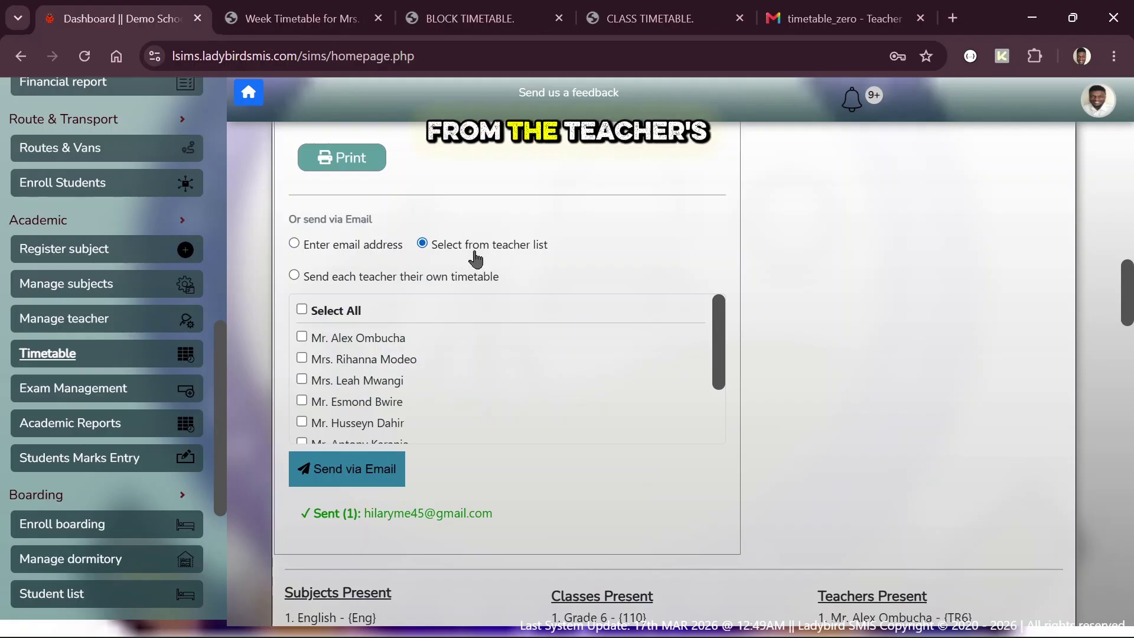
{"action": "scroll", "coordinate": [345, 347], "scroll_direction": "down", "scroll_amount": 2}
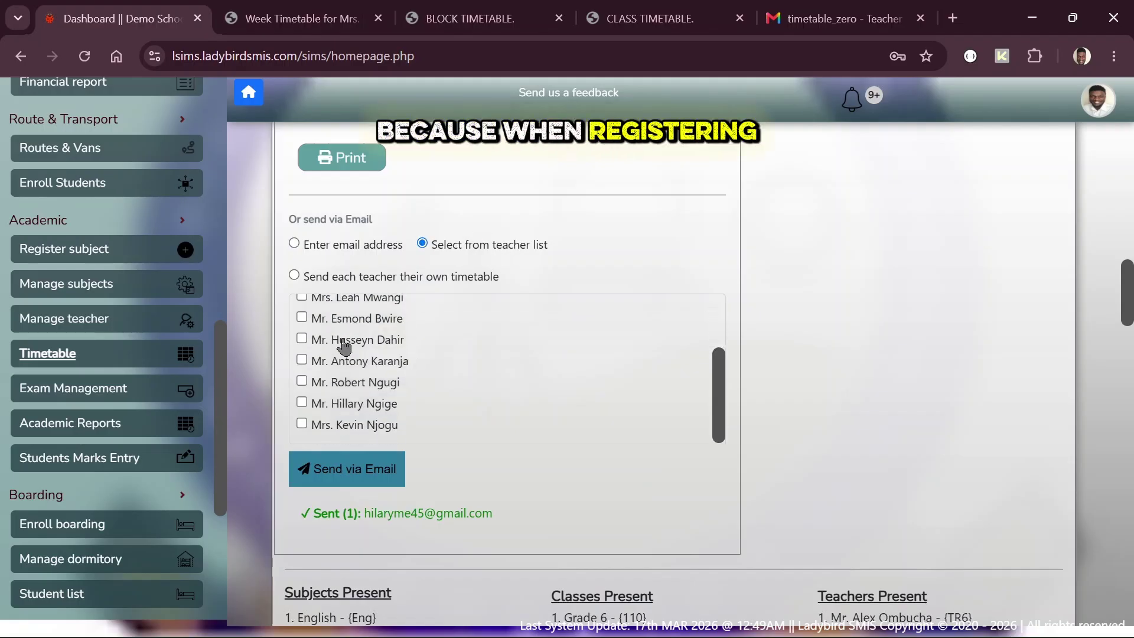
{"action": "scroll", "coordinate": [345, 347], "scroll_direction": "up", "scroll_amount": 2}
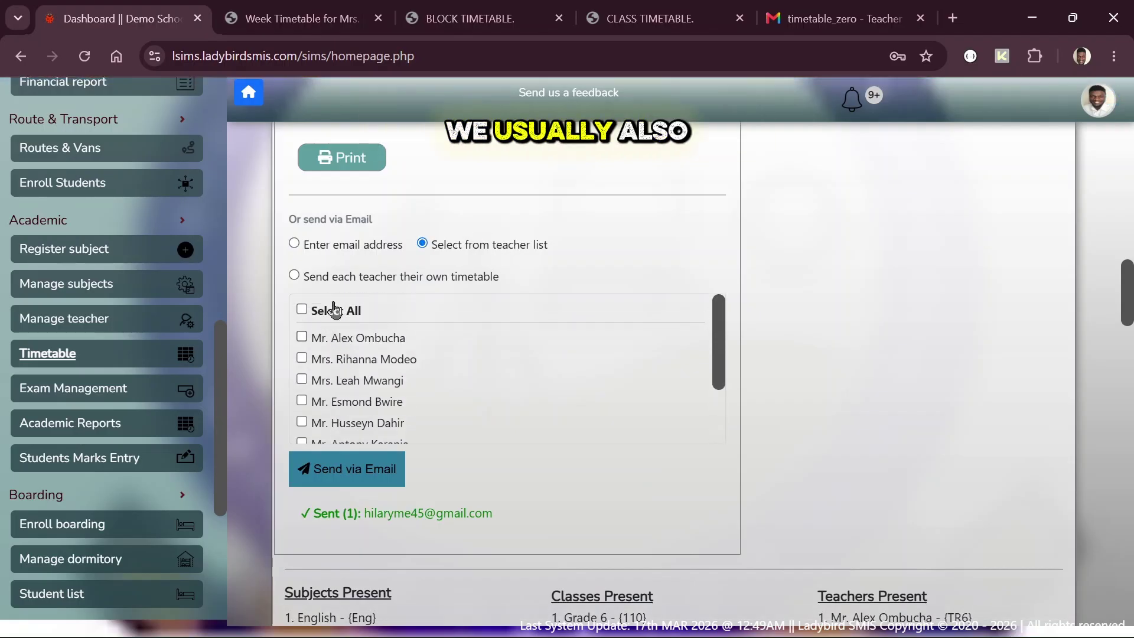
{"action": "left_click", "coordinate": [353, 341]}
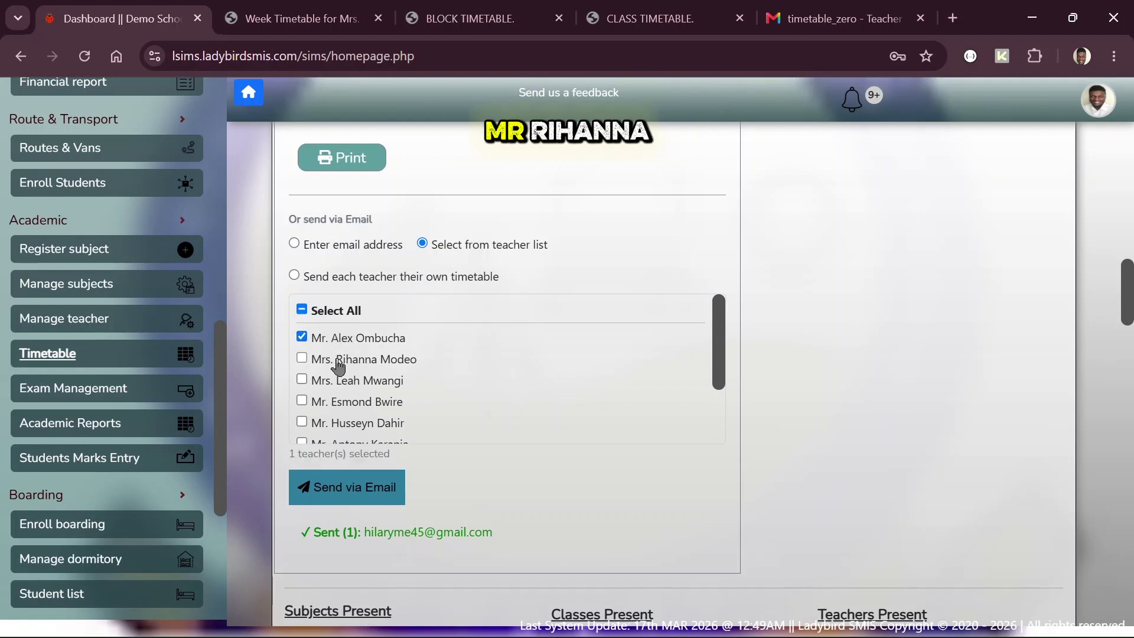
{"action": "left_click", "coordinate": [339, 362]}
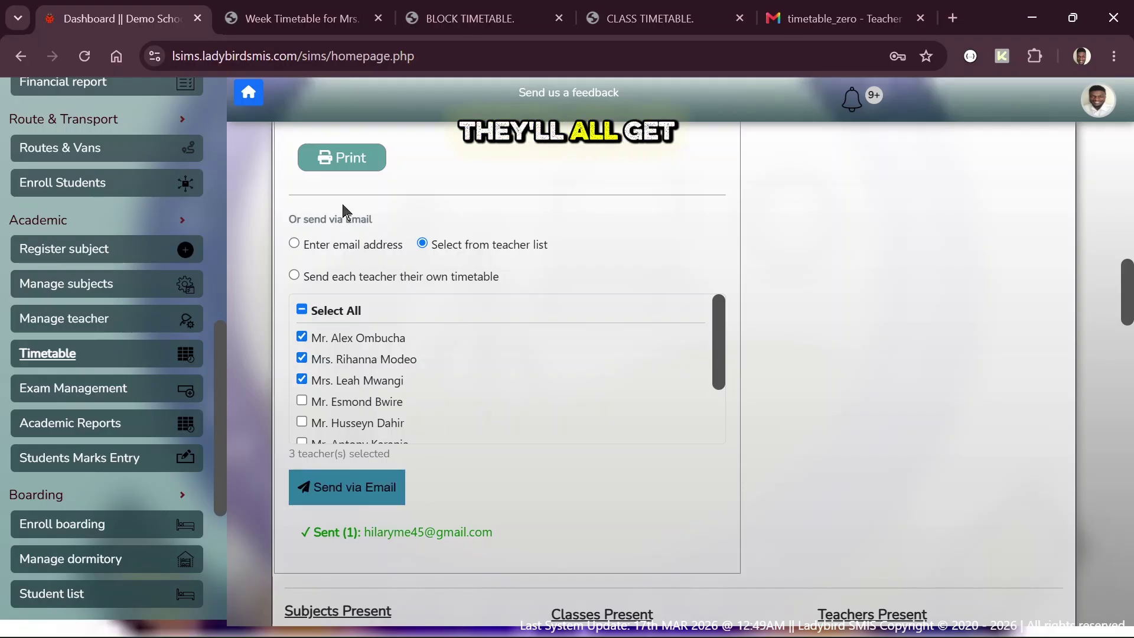
{"action": "scroll", "coordinate": [344, 213], "scroll_direction": "up", "scroll_amount": 2}
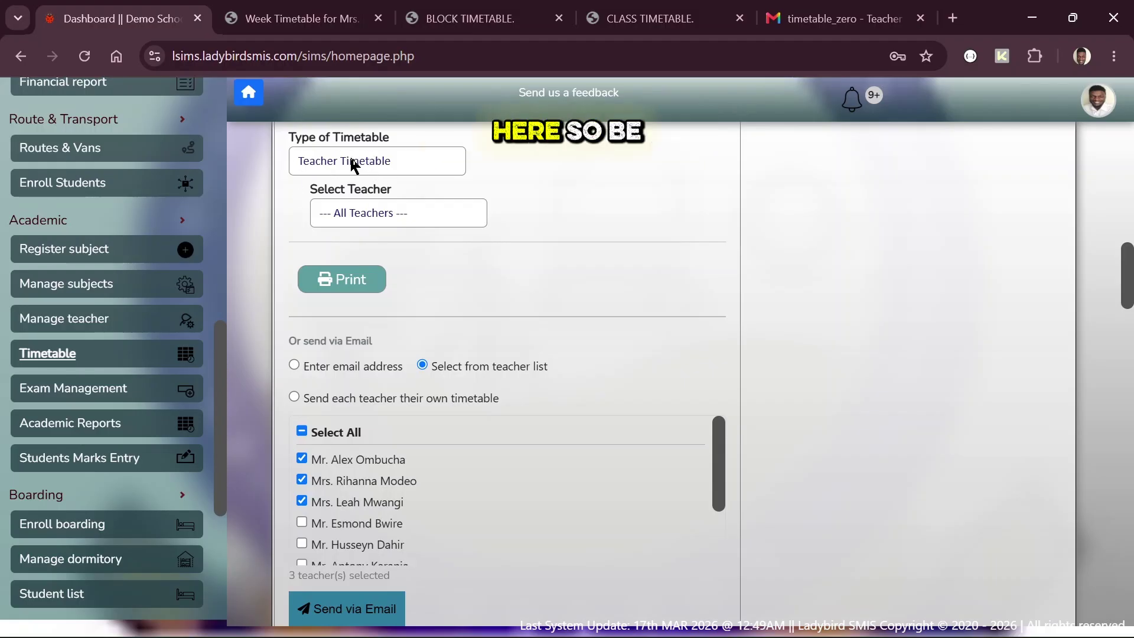
{"action": "left_click", "coordinate": [319, 161]}
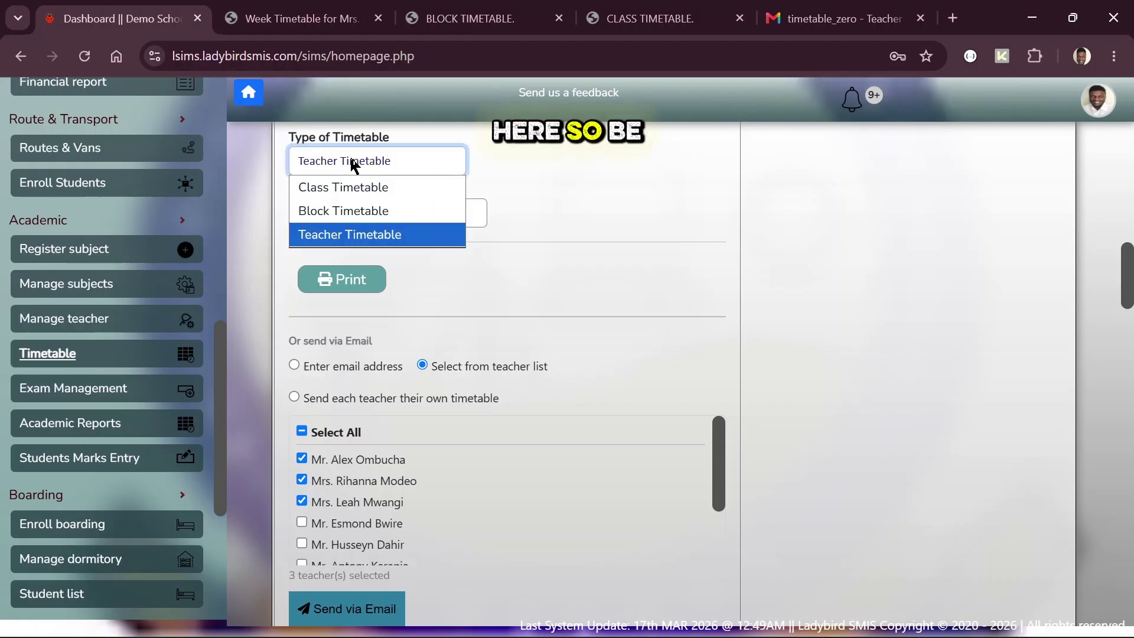
{"action": "left_click", "coordinate": [357, 233]}
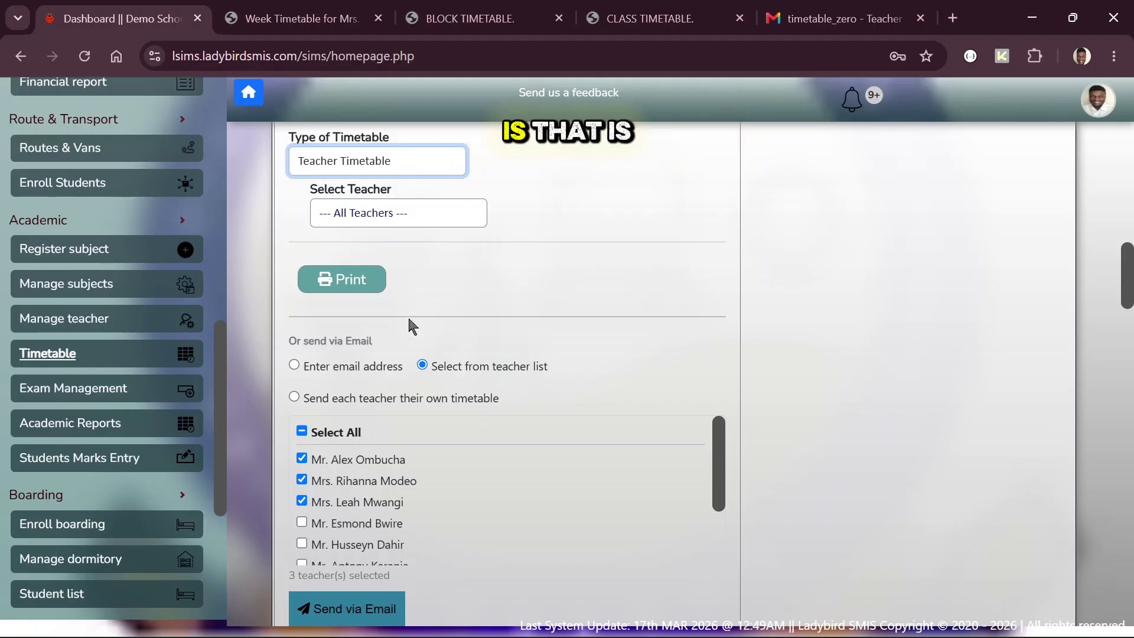
{"action": "left_click", "coordinate": [346, 402]}
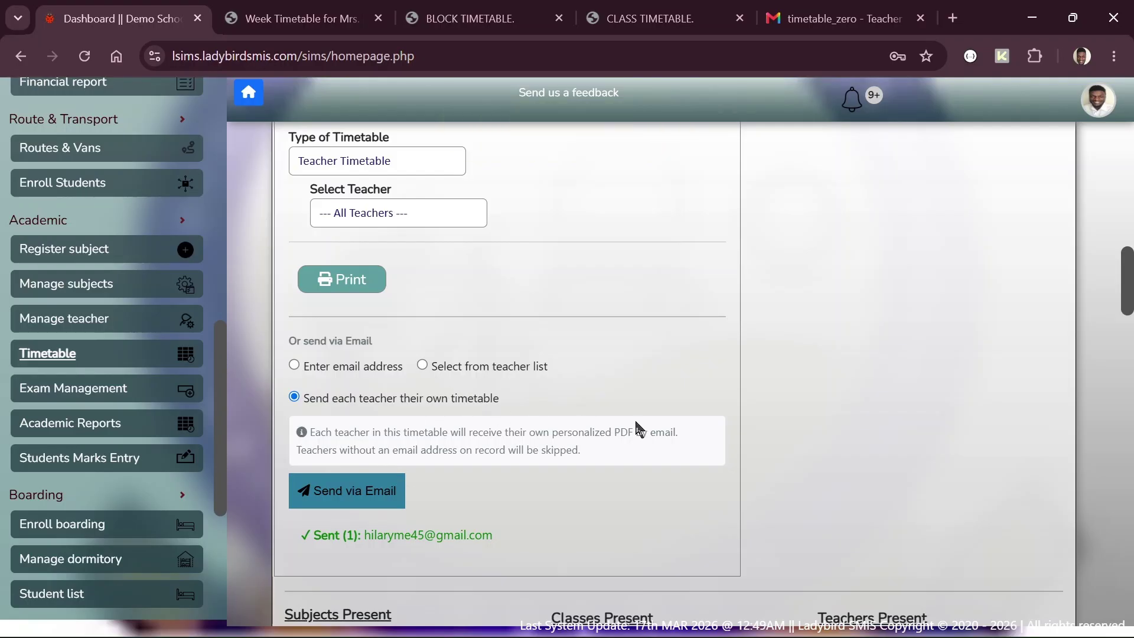
Step: Collapse the Print / Email Timetable form and scroll down to the customization option
{"action": "scroll", "coordinate": [448, 365], "scroll_direction": "up", "scroll_amount": 10}
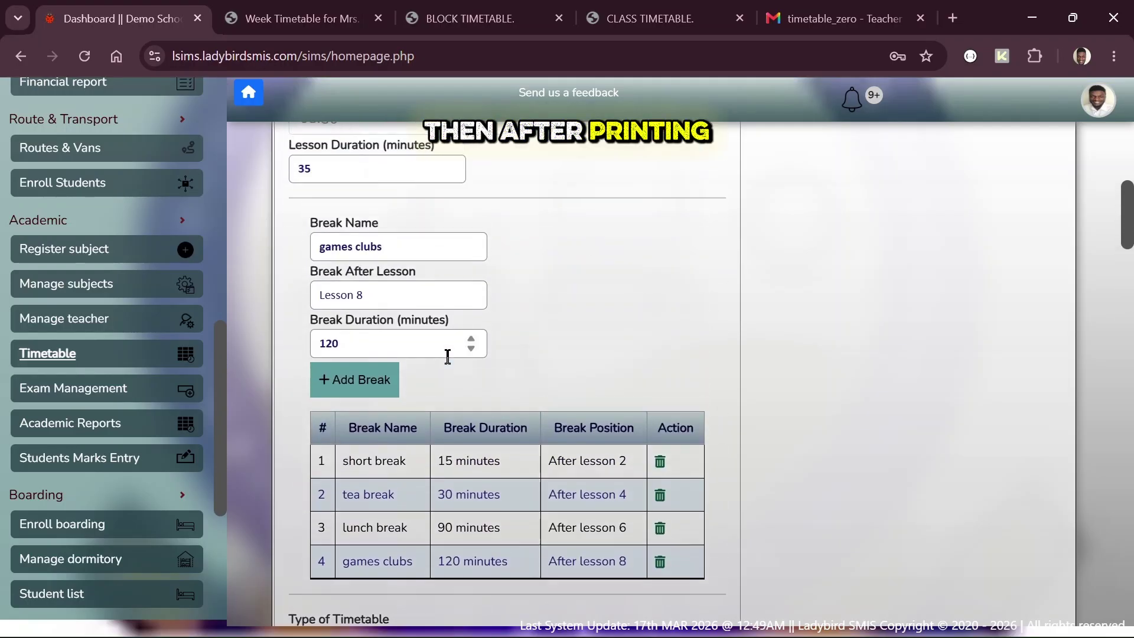
{"action": "left_click", "coordinate": [329, 224]}
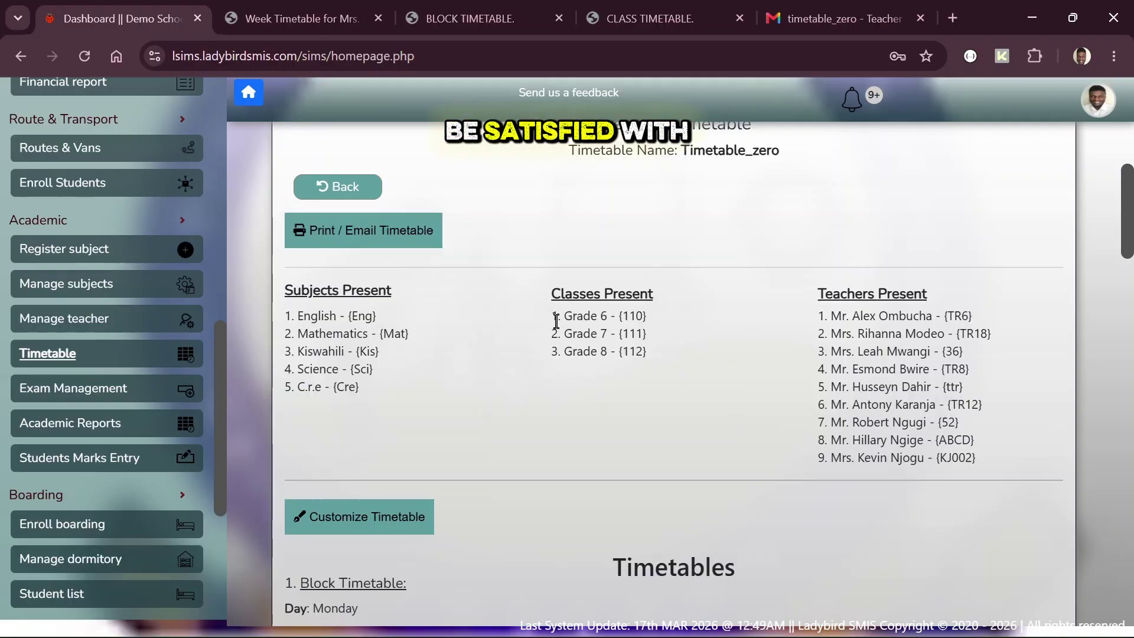
{"action": "scroll", "coordinate": [556, 321], "scroll_direction": "down", "scroll_amount": 2}
{"action": "scroll", "coordinate": [557, 325], "scroll_direction": "down", "scroll_amount": 3}
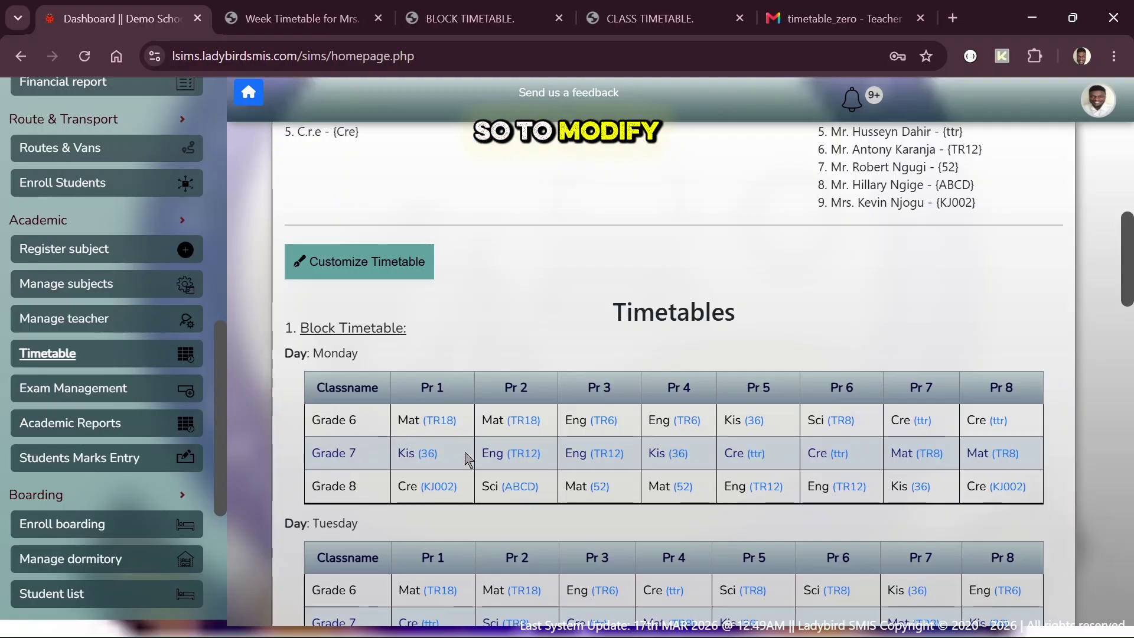
{"action": "left_click", "coordinate": [362, 263]}
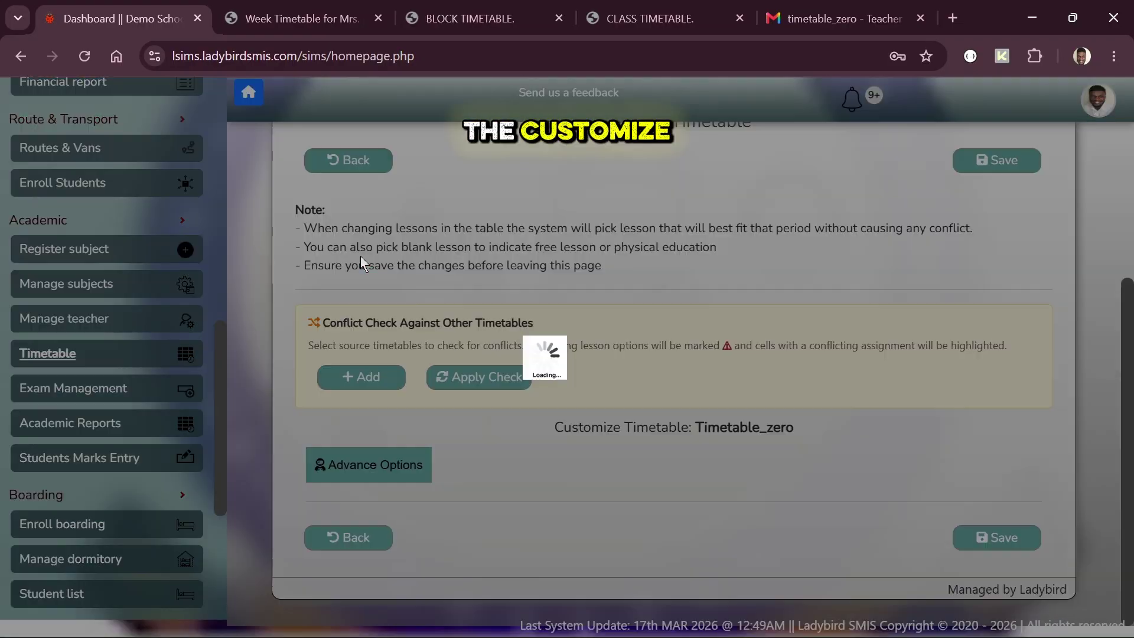
{"action": "scroll", "coordinate": [362, 262], "scroll_direction": "down", "scroll_amount": 4}
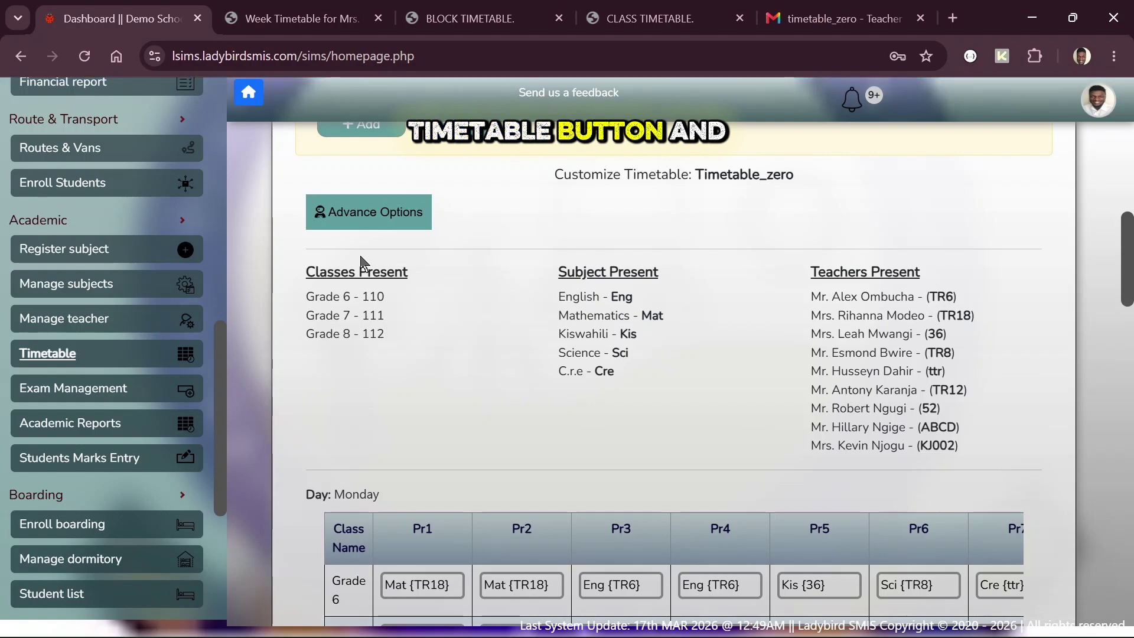
{"action": "scroll", "coordinate": [362, 262], "scroll_direction": "down", "scroll_amount": 4}
{"action": "scroll", "coordinate": [362, 261], "scroll_direction": "up", "scroll_amount": 5}
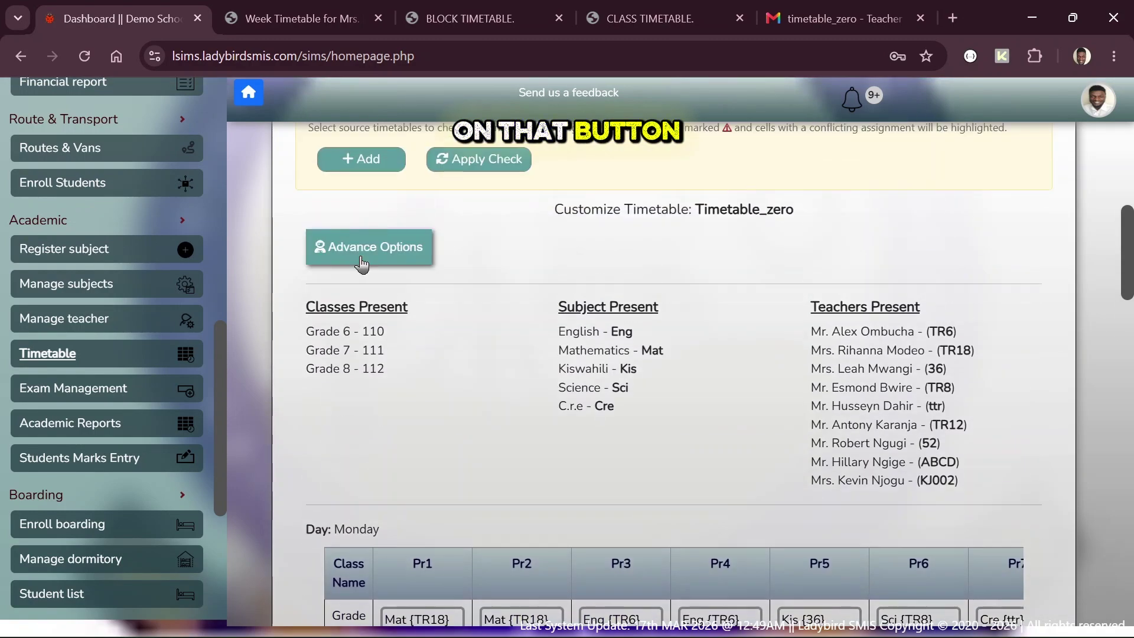
{"action": "scroll", "coordinate": [362, 263], "scroll_direction": "down", "scroll_amount": 5}
{"action": "scroll", "coordinate": [361, 317], "scroll_direction": "up", "scroll_amount": 2}
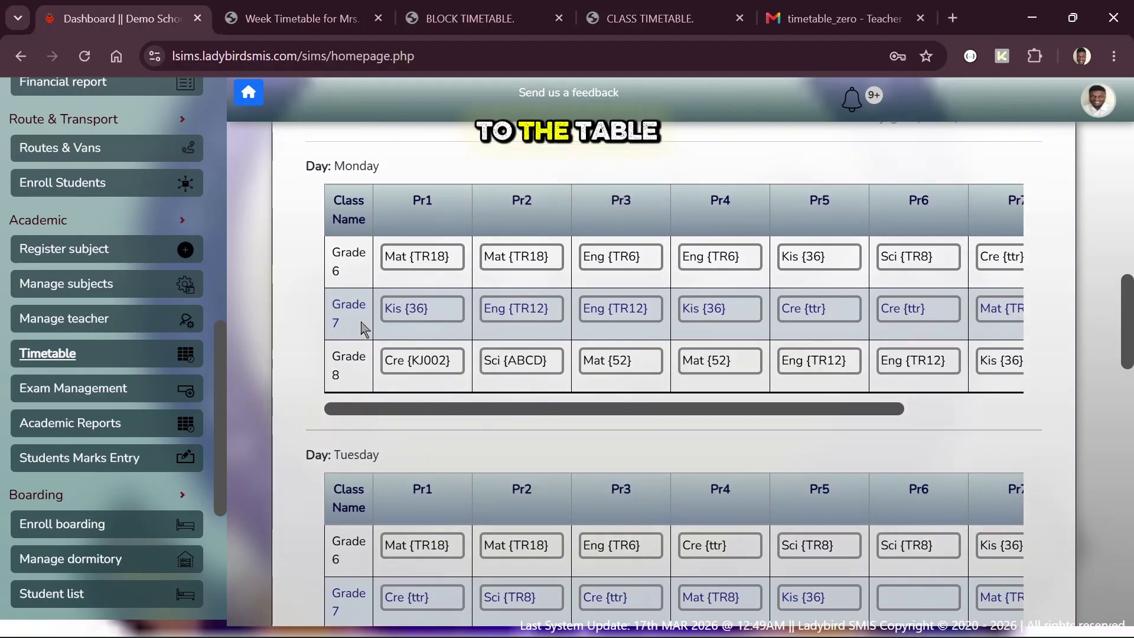
{"action": "scroll", "coordinate": [663, 319], "scroll_direction": "right", "scroll_amount": 3}
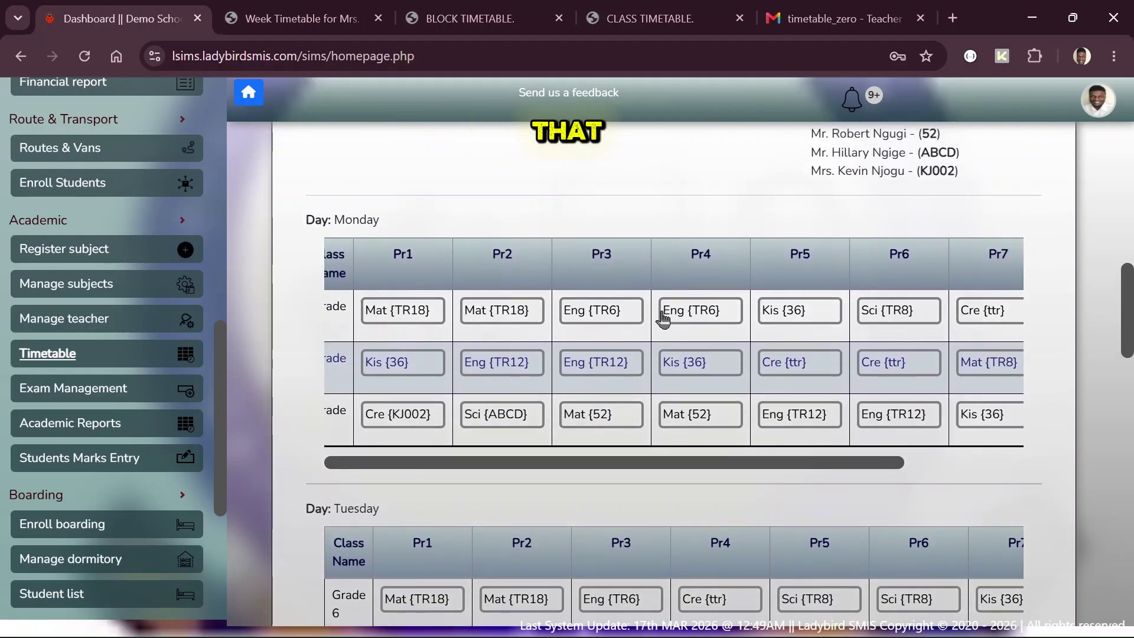
{"action": "scroll", "coordinate": [663, 319], "scroll_direction": "left", "scroll_amount": 3}
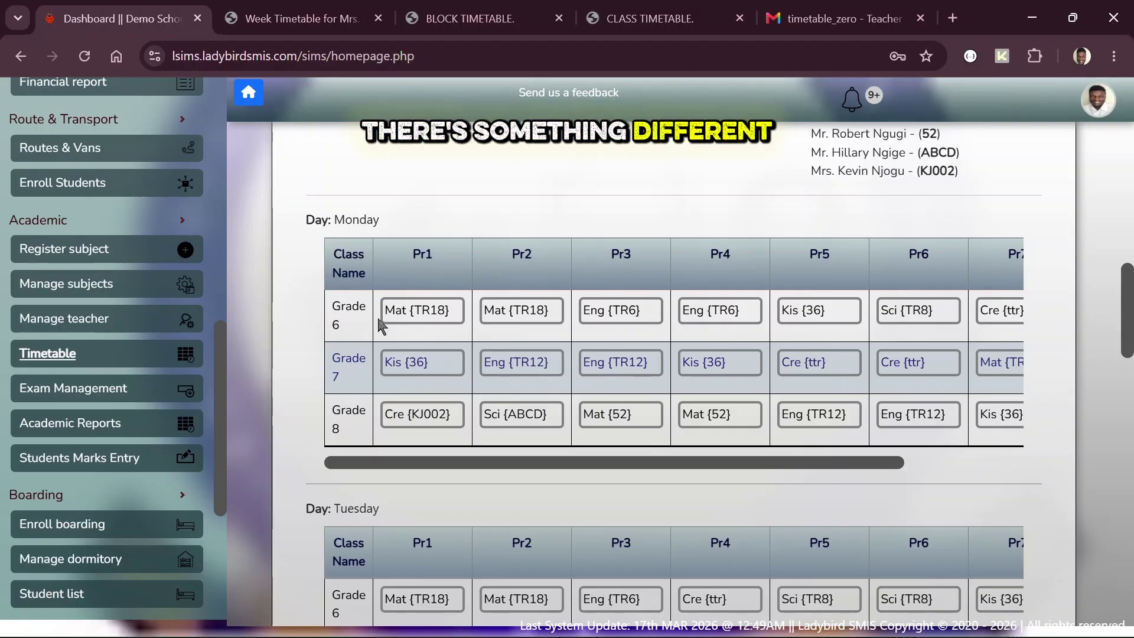
{"action": "left_click", "coordinate": [417, 312]}
{"action": "left_click", "coordinate": [419, 324]}
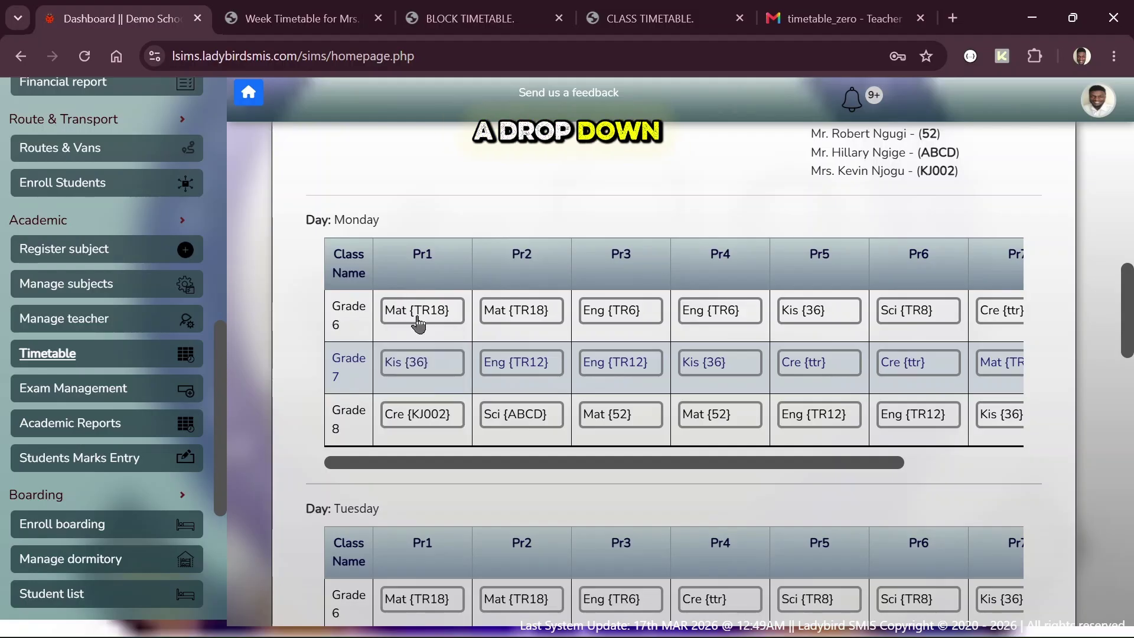
{"action": "left_click", "coordinate": [417, 319]}
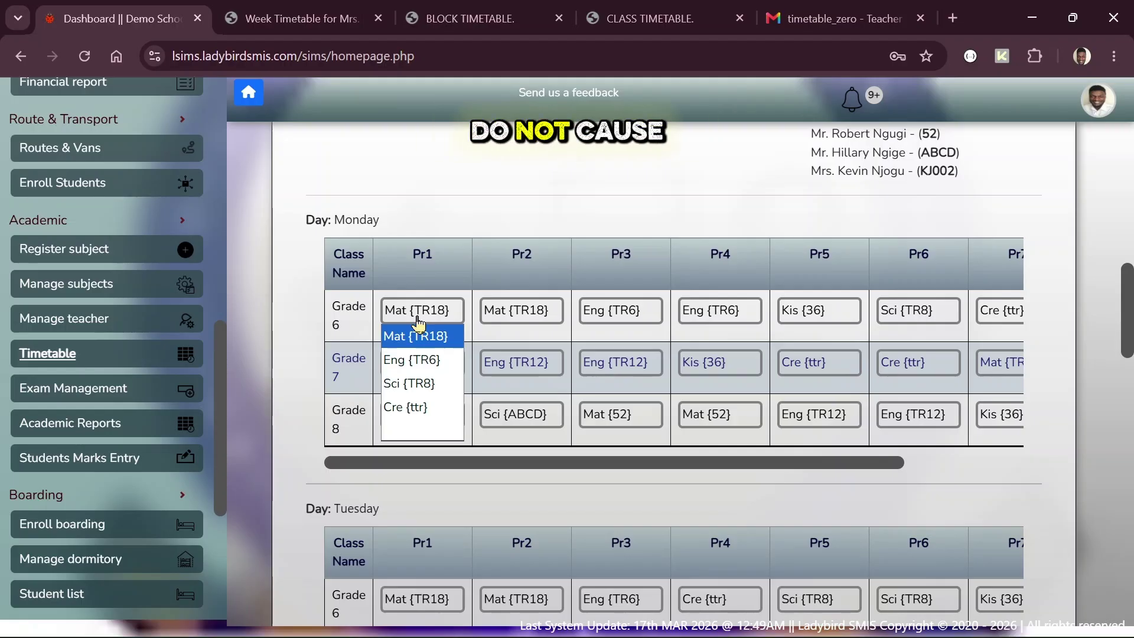
{"action": "left_click", "coordinate": [418, 323]}
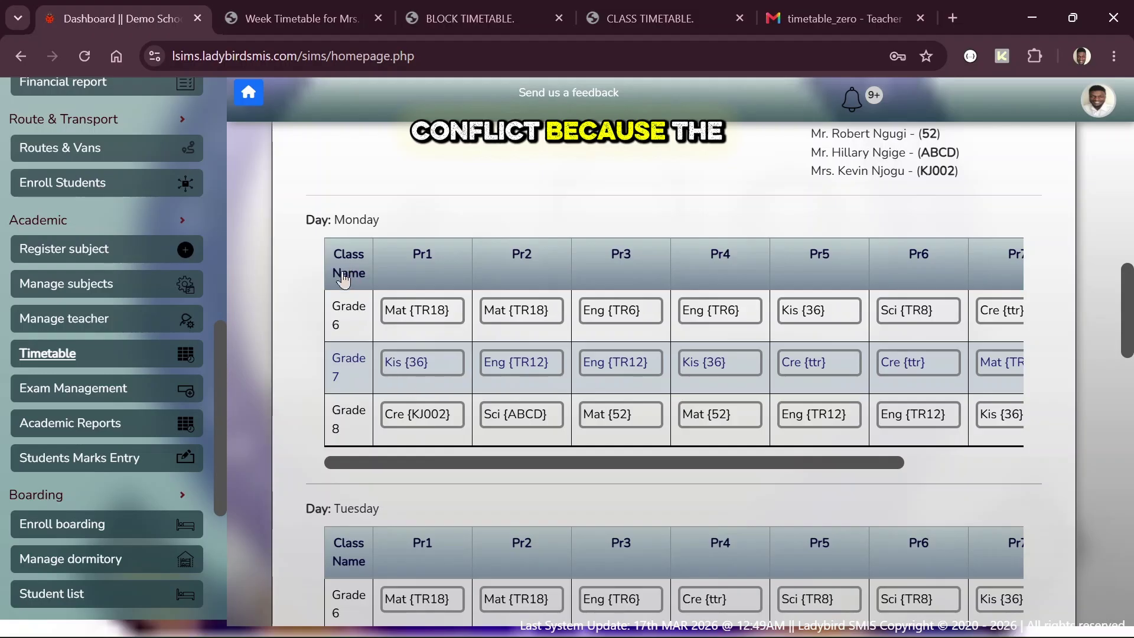
{"action": "double_click", "coordinate": [338, 221]}
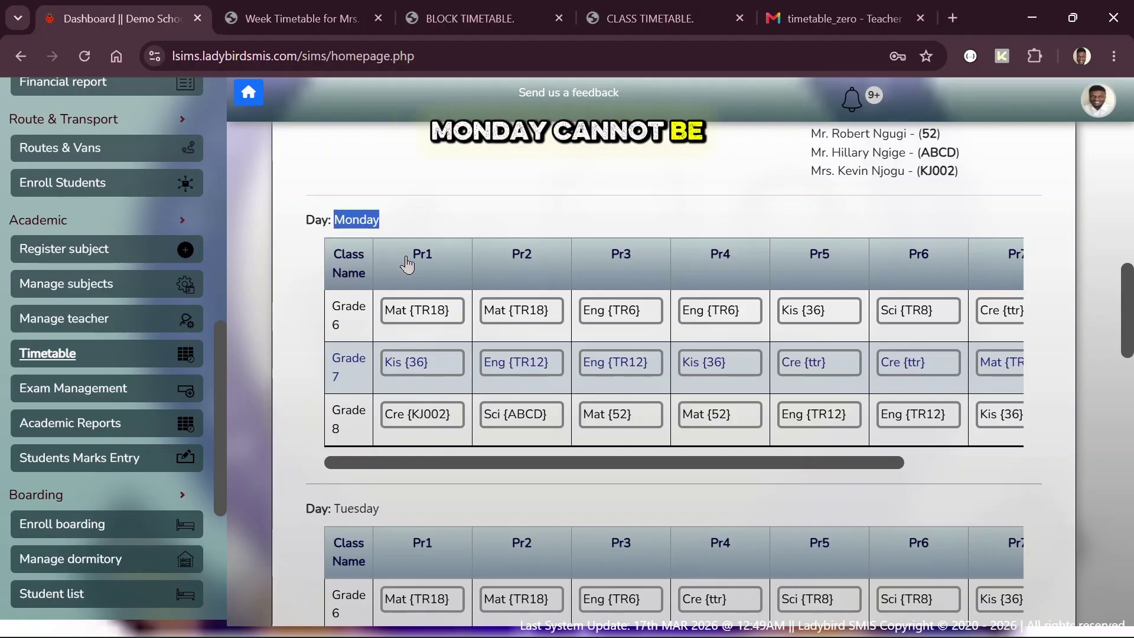
{"action": "double_click", "coordinate": [408, 263]}
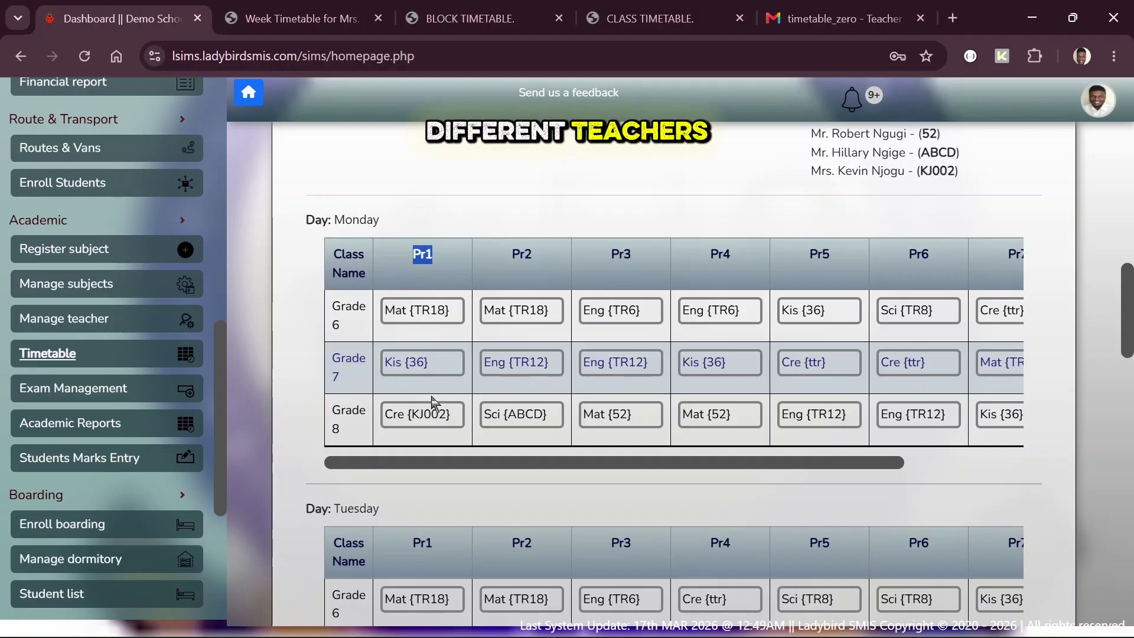
Step: Check the Monday first-period choices for Grade 7 (keeping Kis {36}) and Grade 8
{"action": "left_click", "coordinate": [413, 370]}
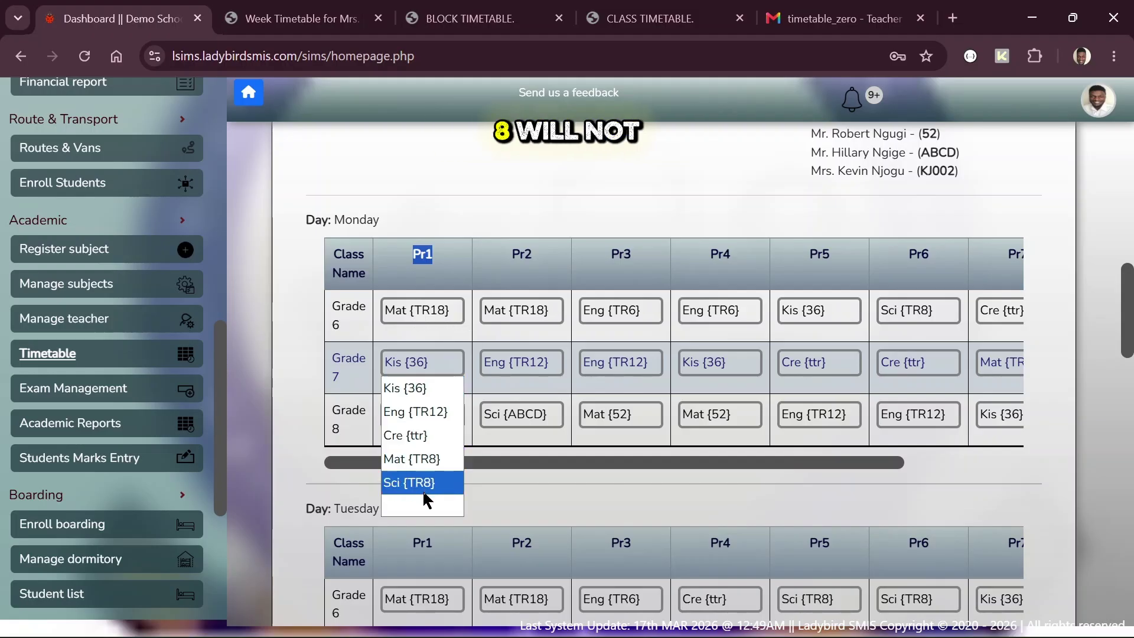
{"action": "left_click", "coordinate": [419, 390]}
{"action": "left_click", "coordinate": [421, 410]}
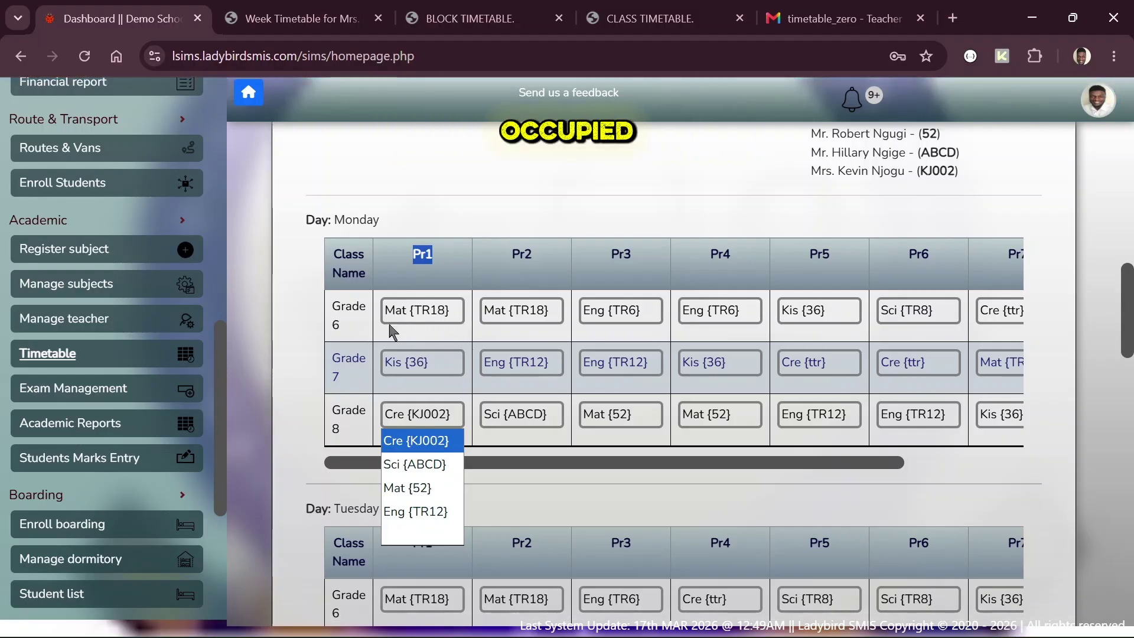
{"action": "left_click", "coordinate": [425, 420]}
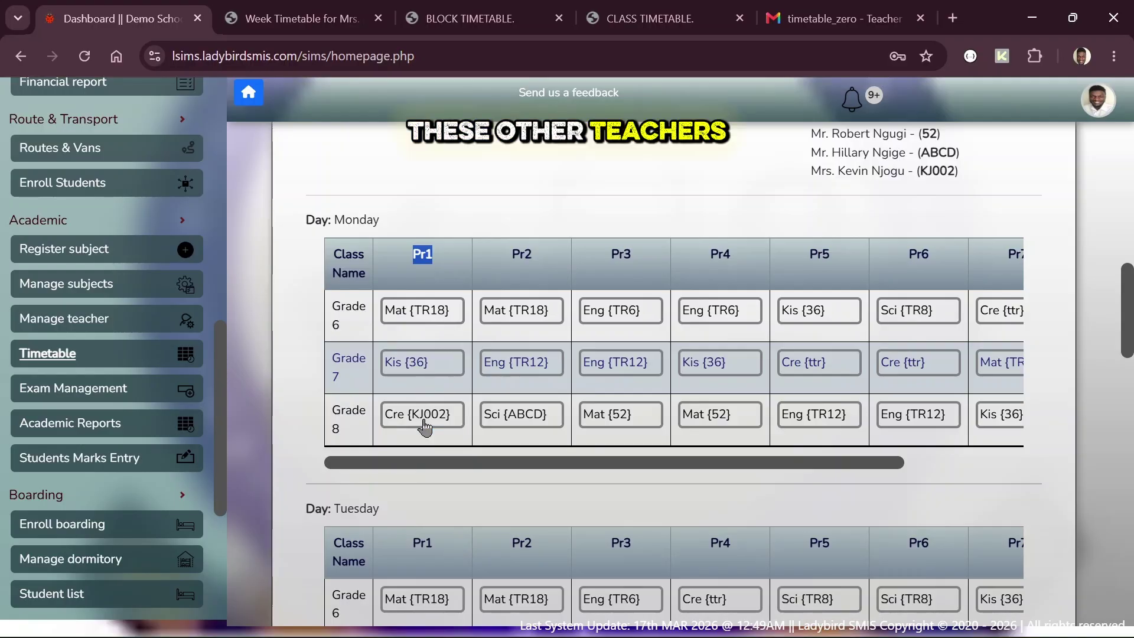
{"action": "left_click", "coordinate": [425, 423]}
{"action": "left_click", "coordinate": [425, 421]}
{"action": "left_click", "coordinate": [425, 421]}
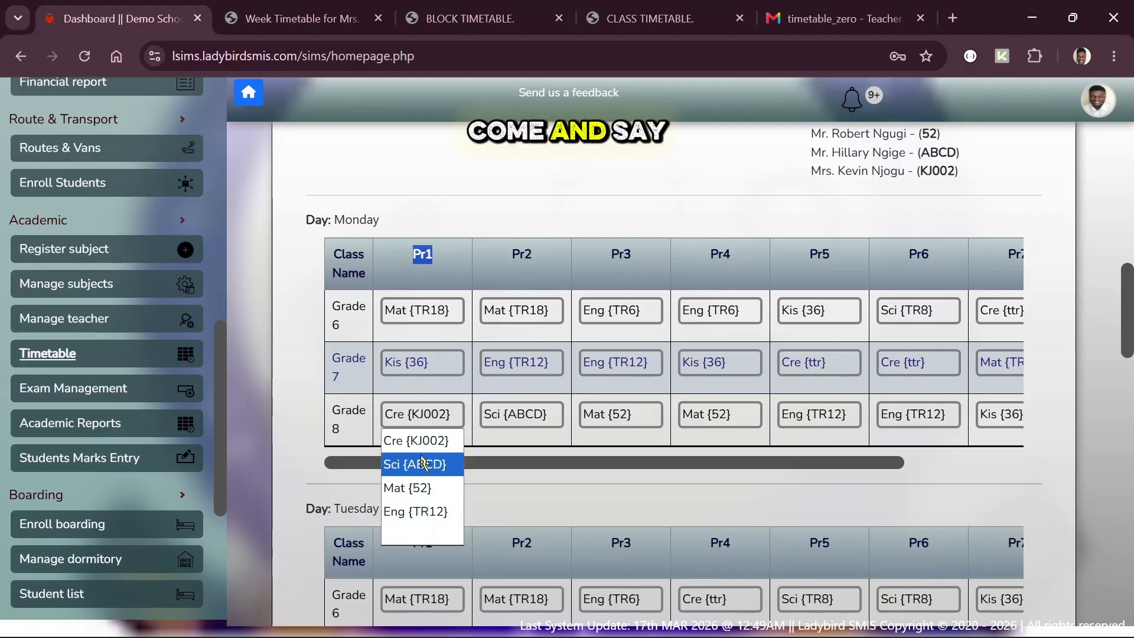
Step: Set Grade 6's first Monday period to Sci {TR8} and scroll down toward Save
{"action": "left_click", "coordinate": [416, 309]}
{"action": "left_click", "coordinate": [416, 308]}
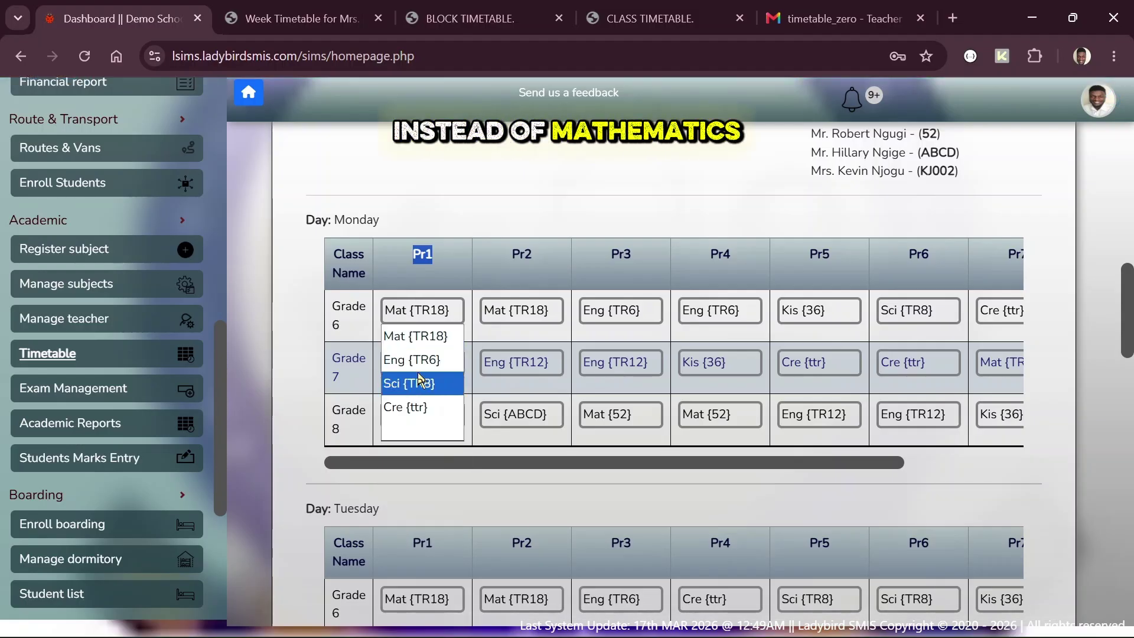
{"action": "left_click", "coordinate": [430, 425]}
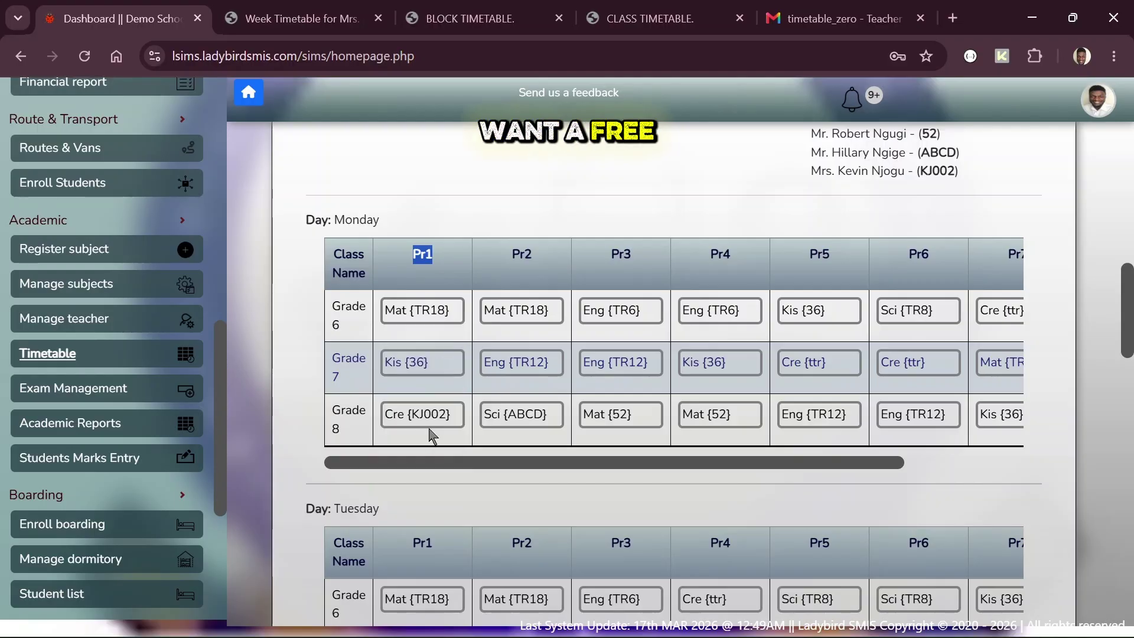
{"action": "scroll", "coordinate": [428, 436], "scroll_direction": "right", "scroll_amount": 3}
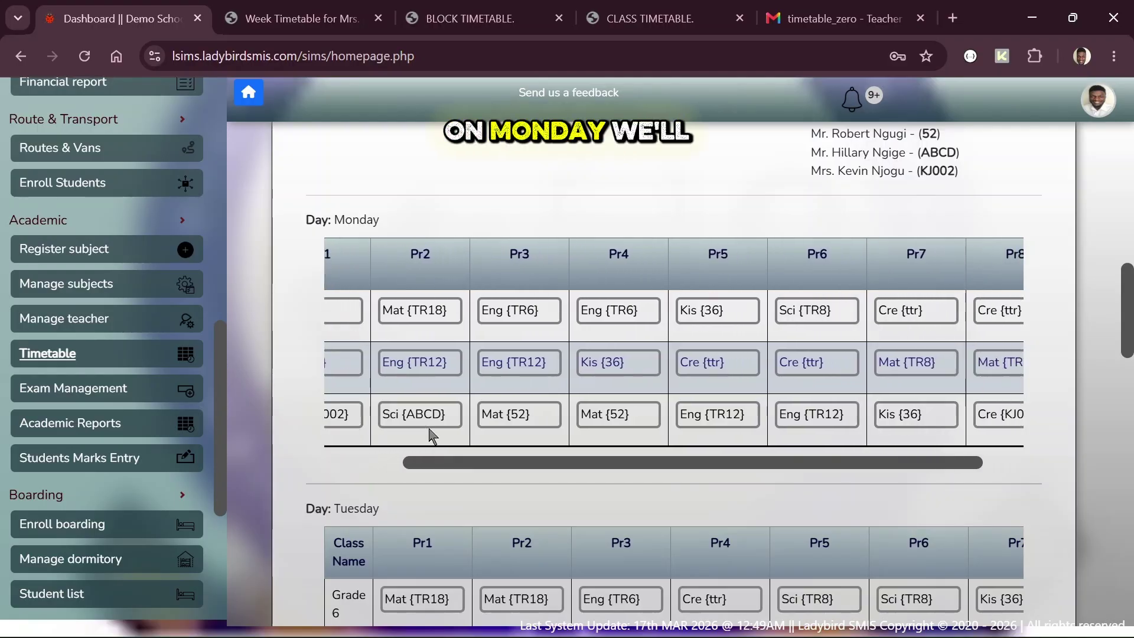
{"action": "scroll", "coordinate": [430, 431], "scroll_direction": "left", "scroll_amount": 3}
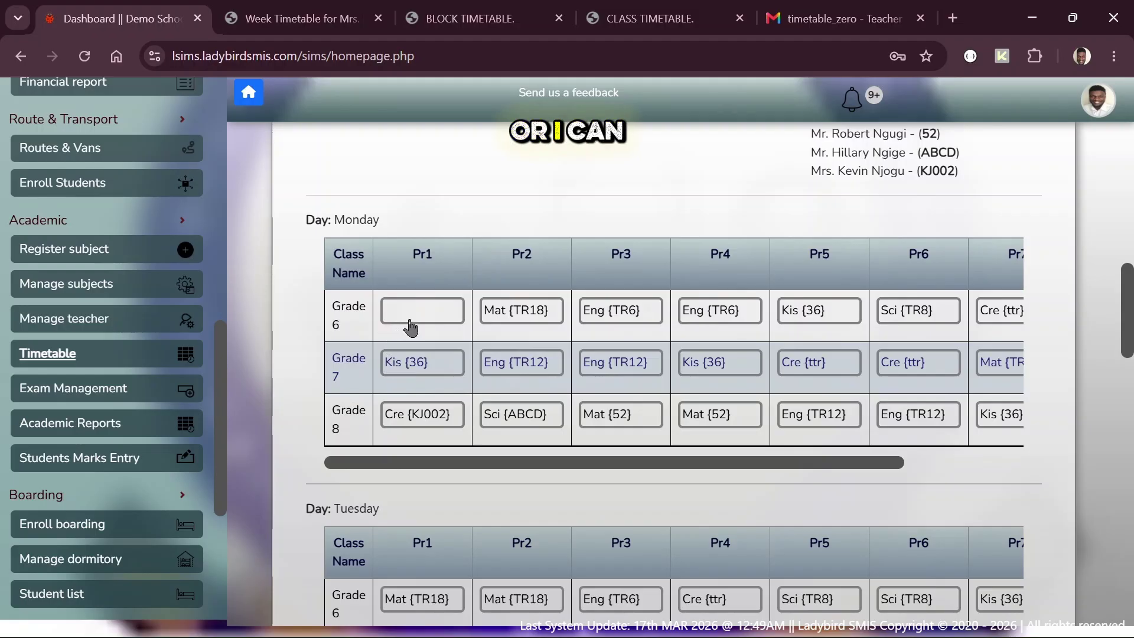
{"action": "left_click", "coordinate": [411, 327]}
{"action": "left_click", "coordinate": [412, 427]}
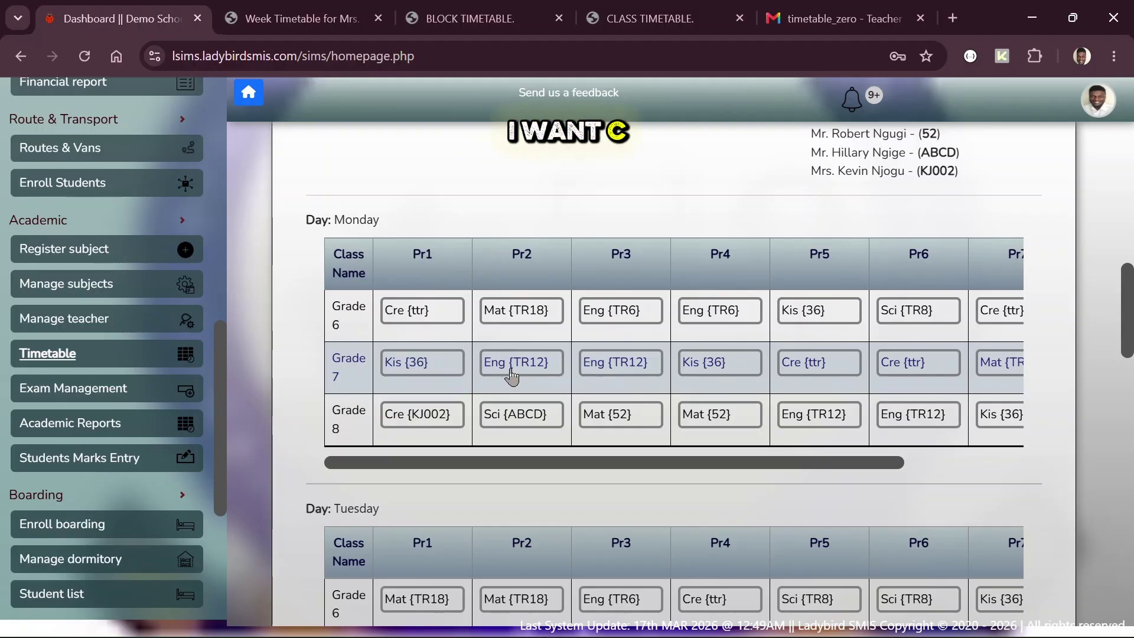
{"action": "scroll", "coordinate": [560, 341], "scroll_direction": "right", "scroll_amount": 3}
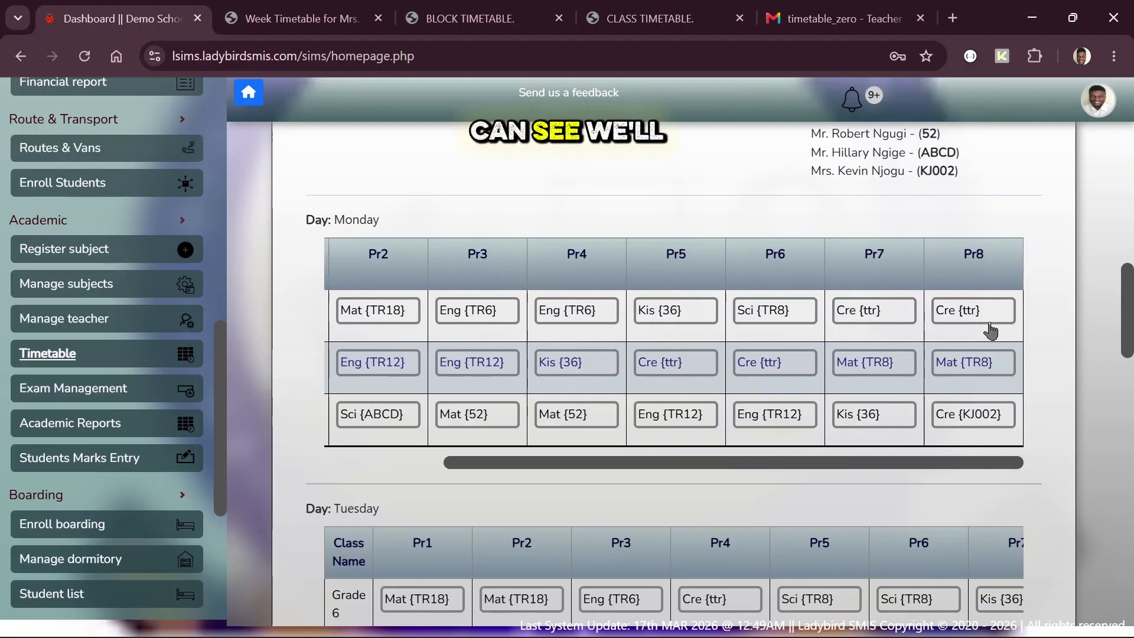
{"action": "scroll", "coordinate": [632, 322], "scroll_direction": "left", "scroll_amount": 3}
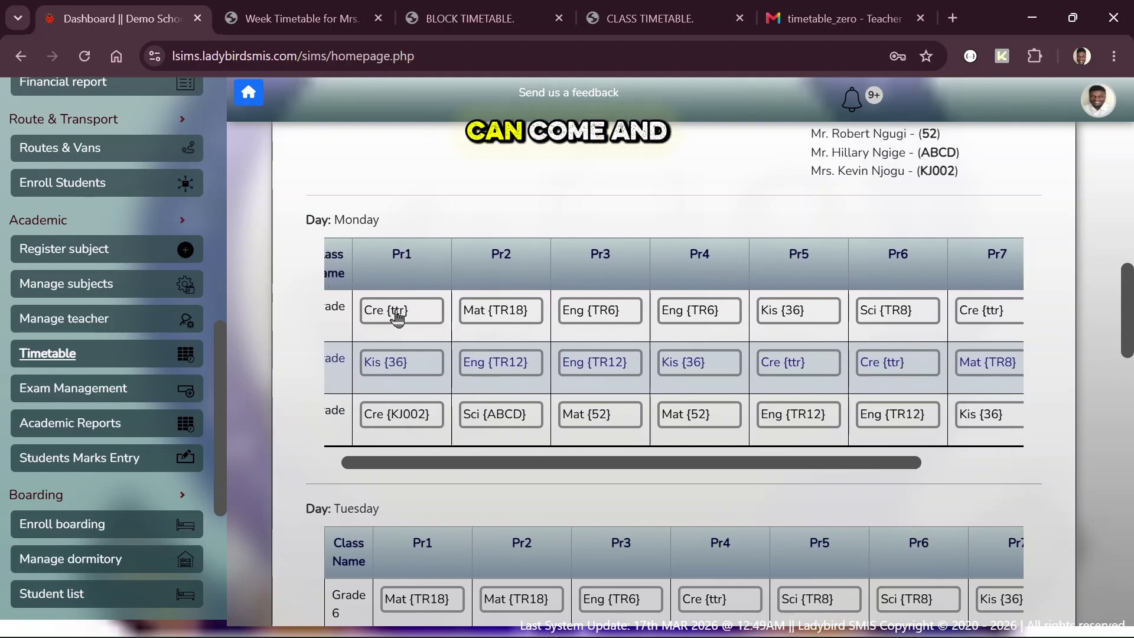
{"action": "left_click", "coordinate": [397, 316]}
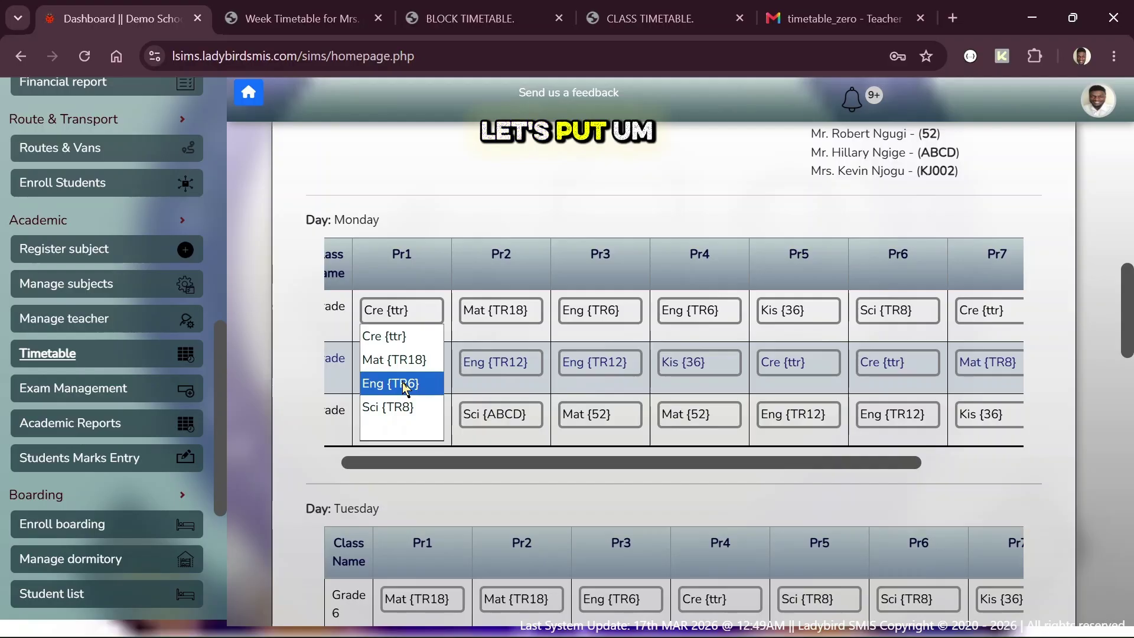
{"action": "left_click", "coordinate": [390, 332]}
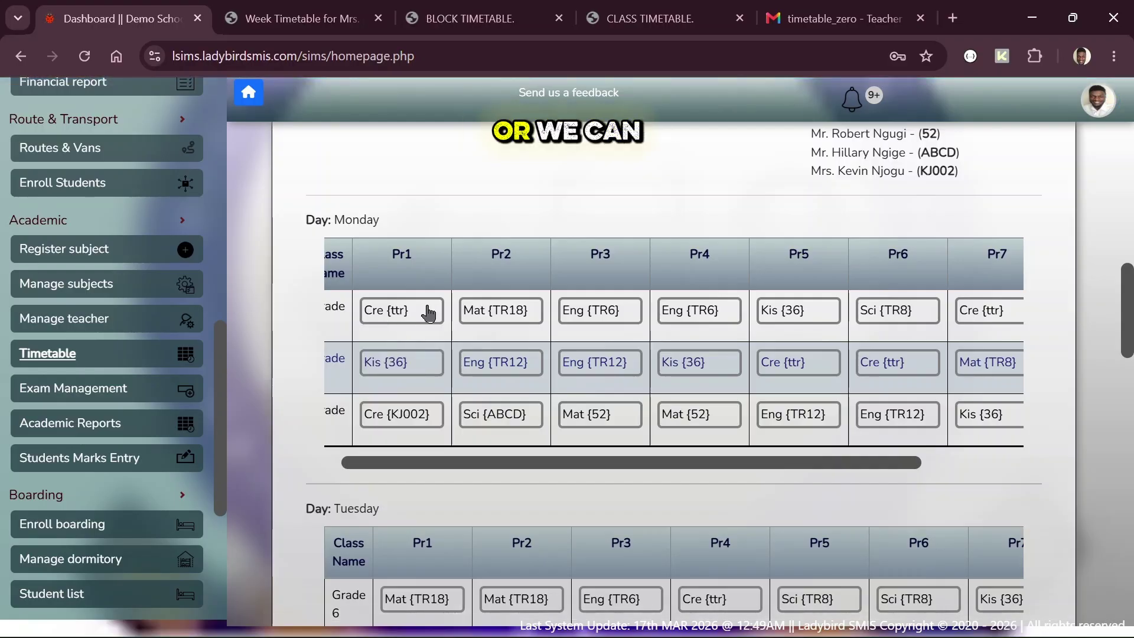
{"action": "left_click", "coordinate": [385, 312]}
{"action": "left_click", "coordinate": [388, 407]}
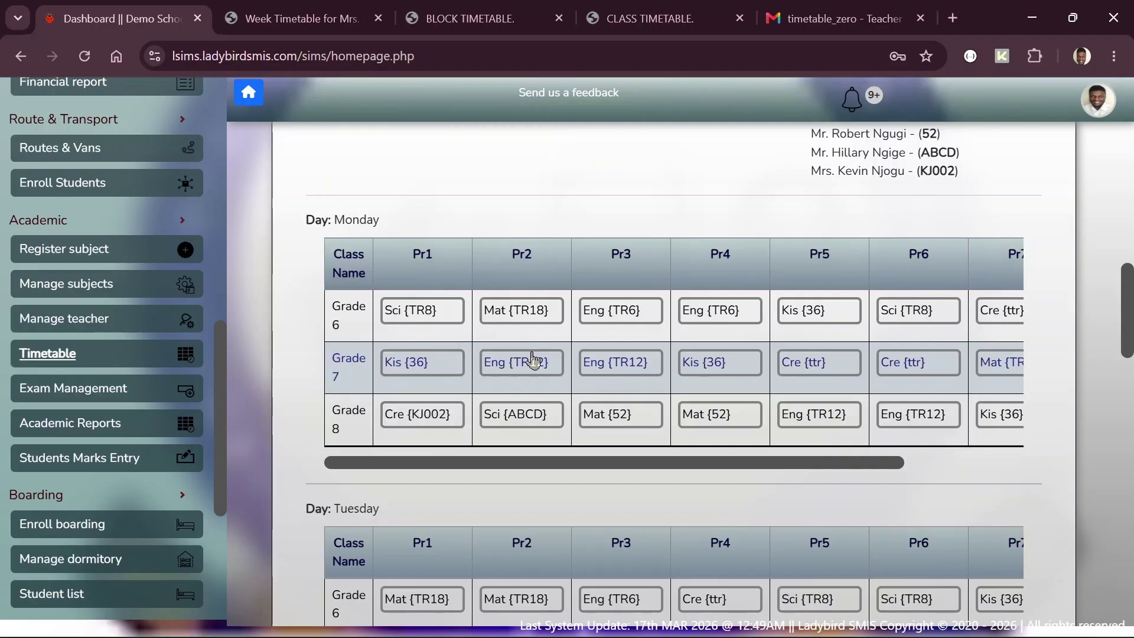
{"action": "scroll", "coordinate": [534, 361], "scroll_direction": "down", "scroll_amount": 15}
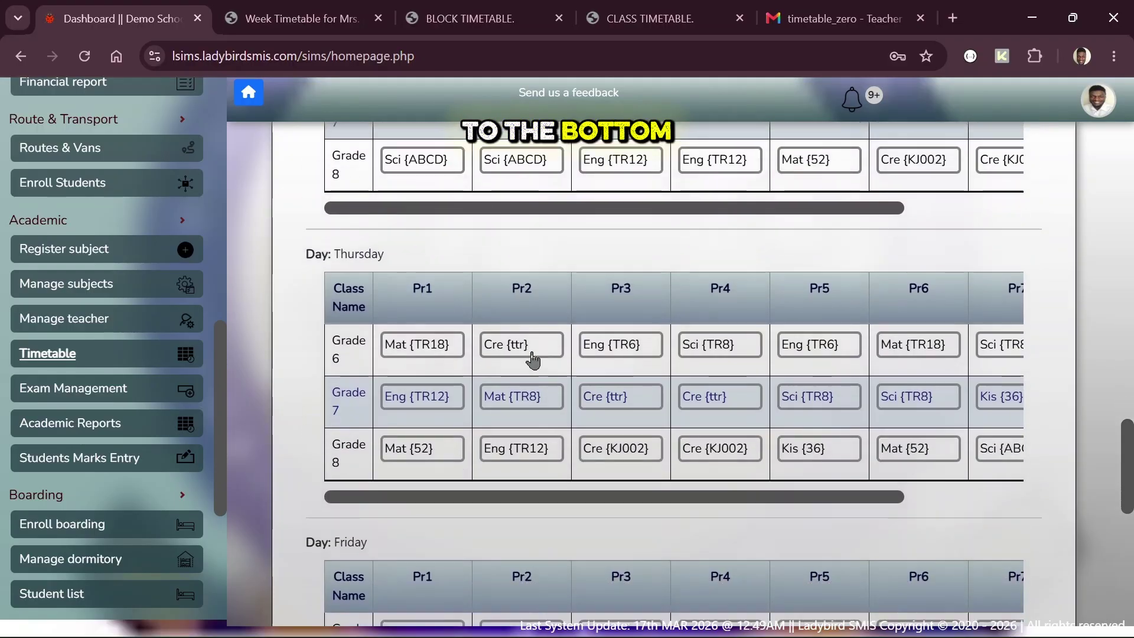
{"action": "scroll", "coordinate": [533, 361], "scroll_direction": "down", "scroll_amount": 6}
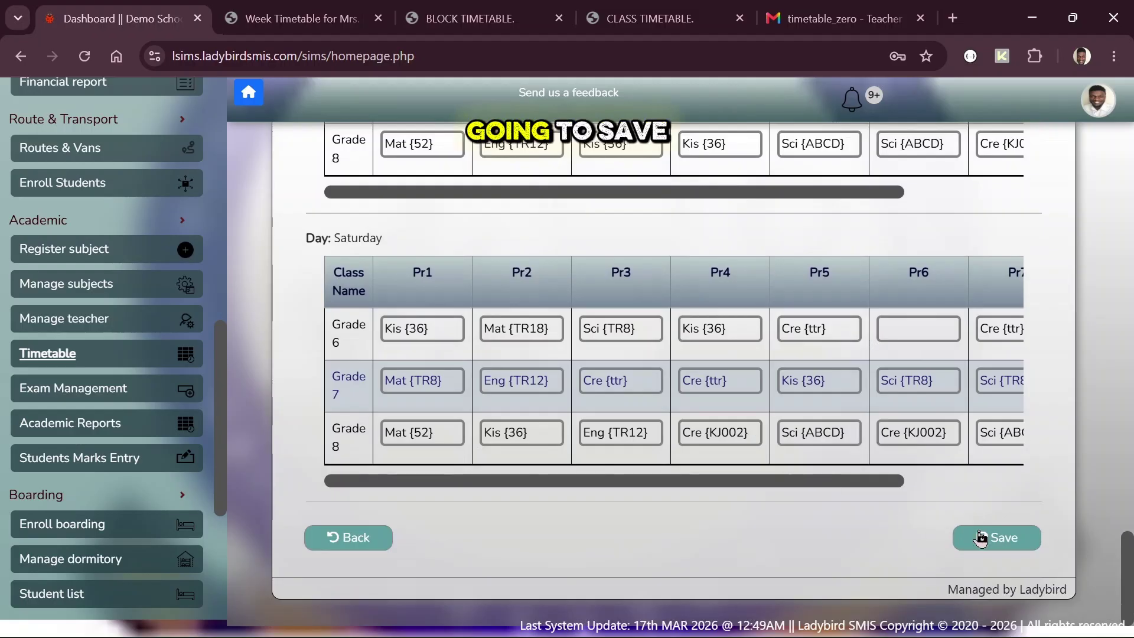
{"action": "left_click", "coordinate": [996, 539]}
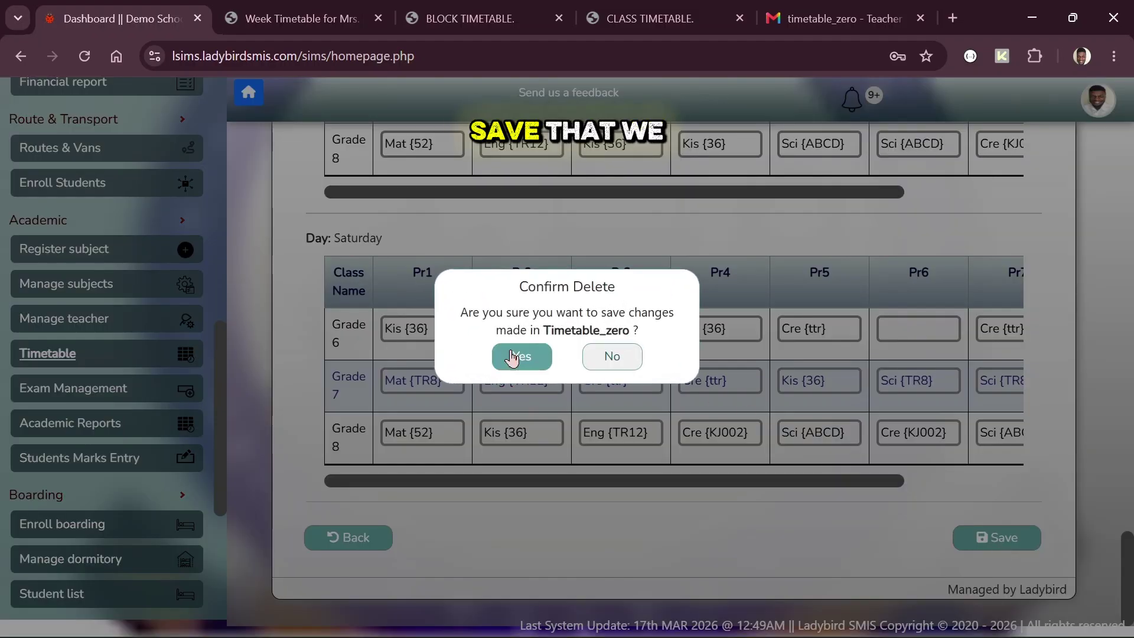
{"action": "left_click", "coordinate": [510, 351]}
{"action": "left_click", "coordinate": [355, 537]}
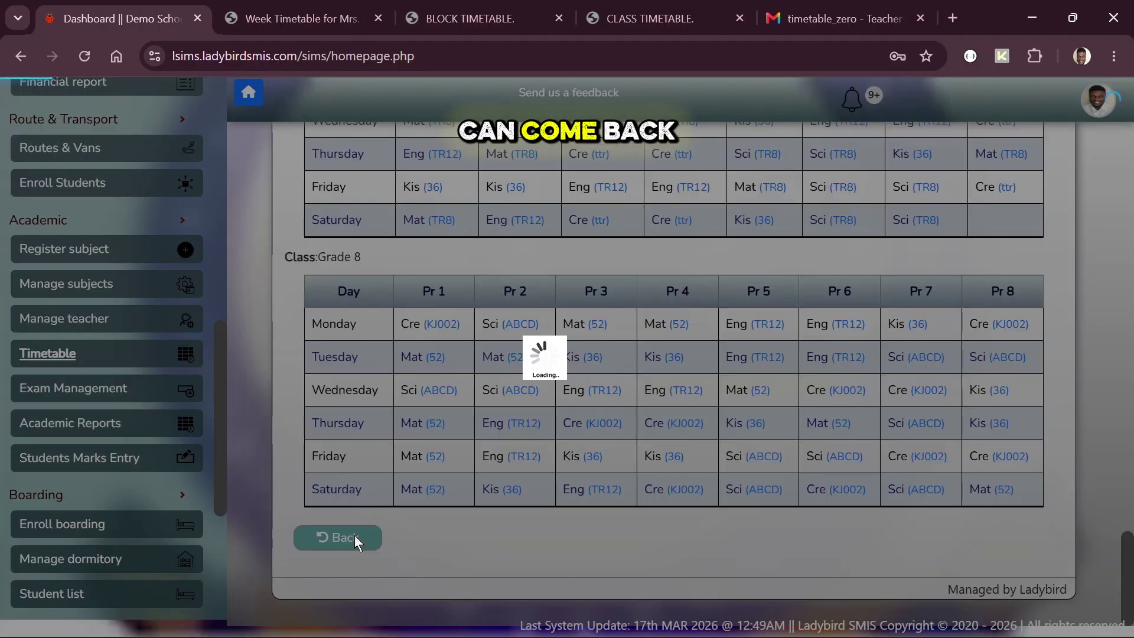
{"action": "scroll", "coordinate": [445, 390], "scroll_direction": "up", "scroll_amount": 20}
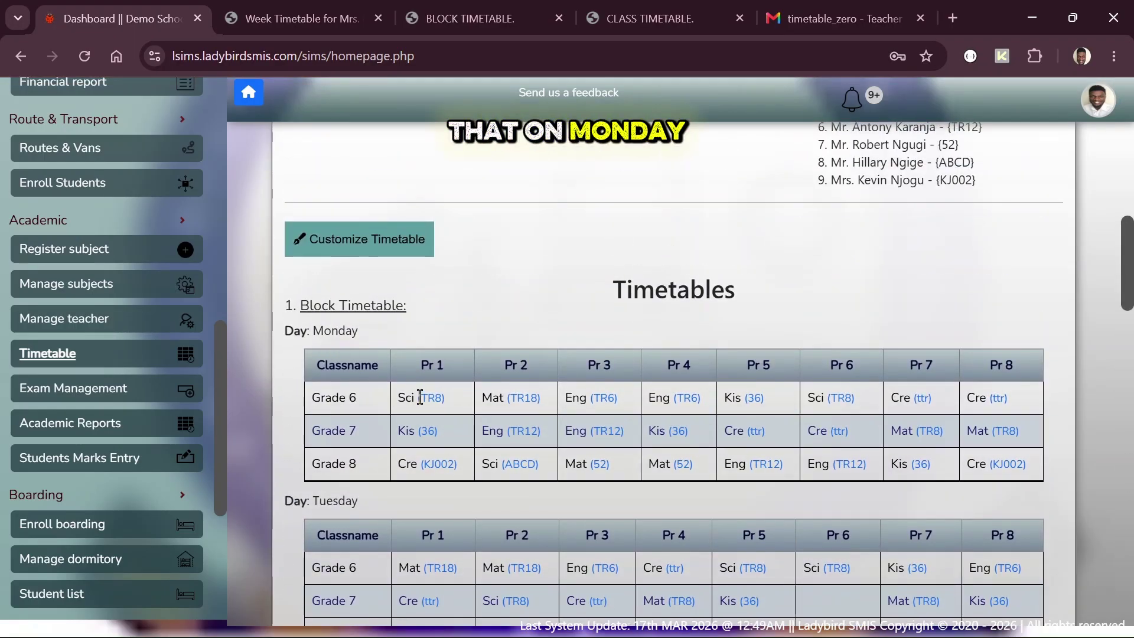
{"action": "left_click_drag", "start_coordinate": [396, 398], "coordinate": [440, 401]}
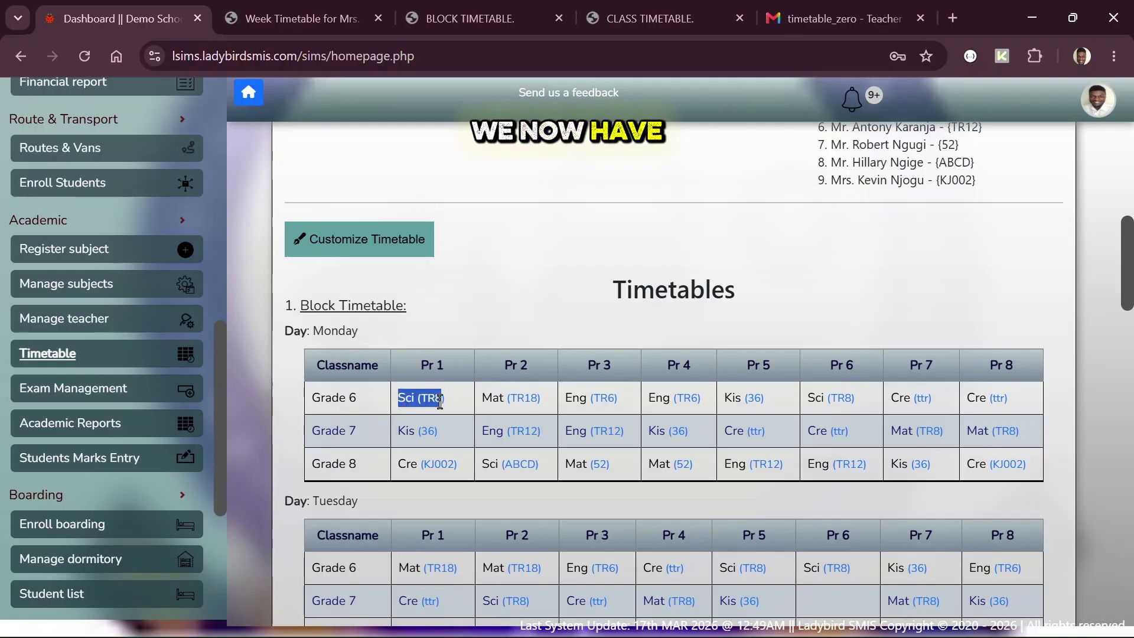
{"action": "scroll", "coordinate": [405, 271], "scroll_direction": "up", "scroll_amount": 6}
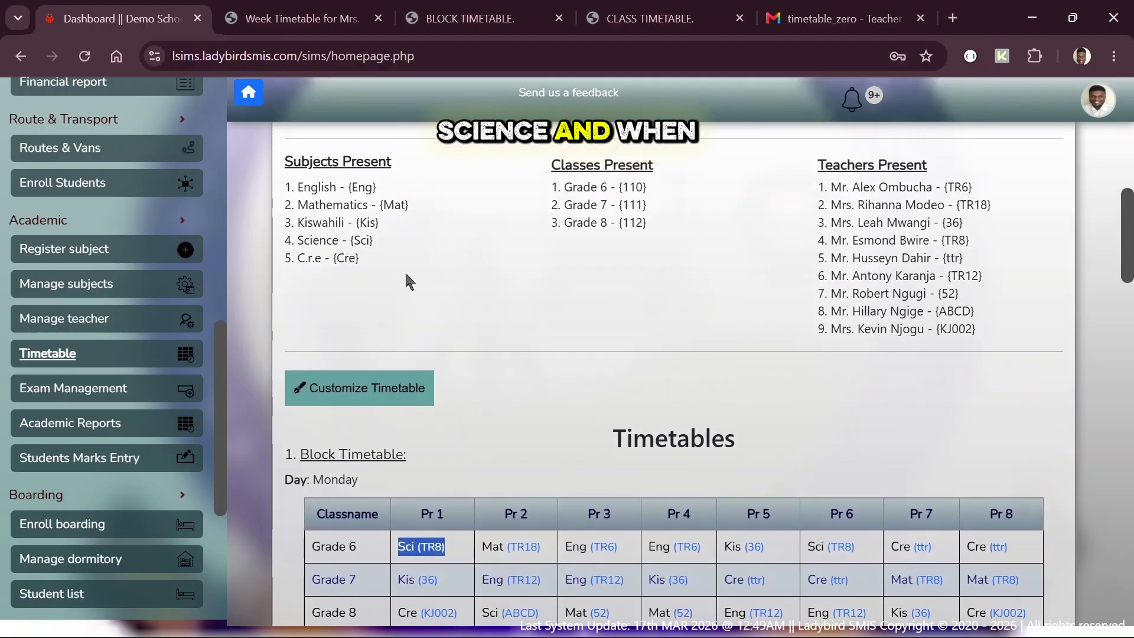
Step: Print Timetable_zero as a Class Timetable PDF
{"action": "left_click", "coordinate": [366, 338]}
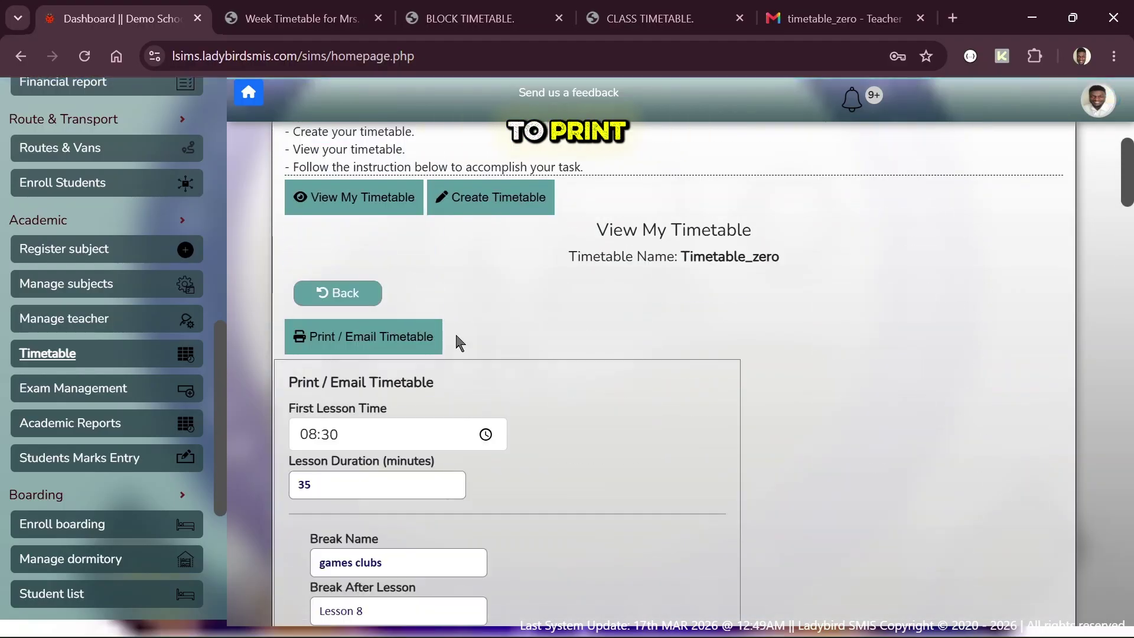
{"action": "scroll", "coordinate": [455, 337], "scroll_direction": "down", "scroll_amount": 4}
{"action": "scroll", "coordinate": [456, 332], "scroll_direction": "down", "scroll_amount": 3}
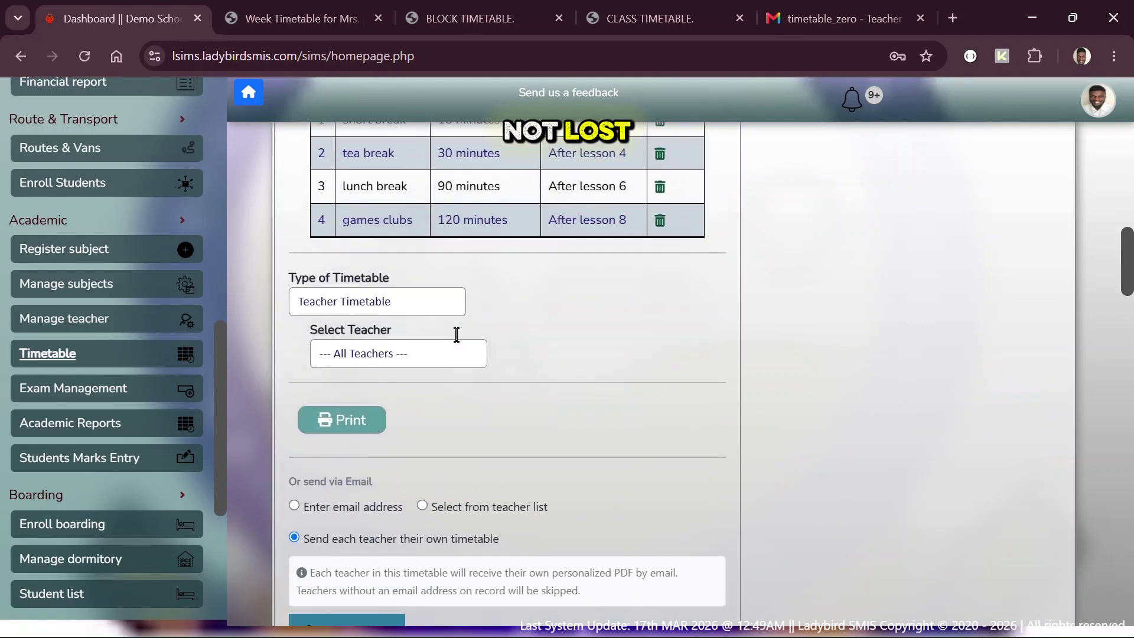
{"action": "left_click", "coordinate": [325, 308]}
{"action": "left_click", "coordinate": [329, 328]}
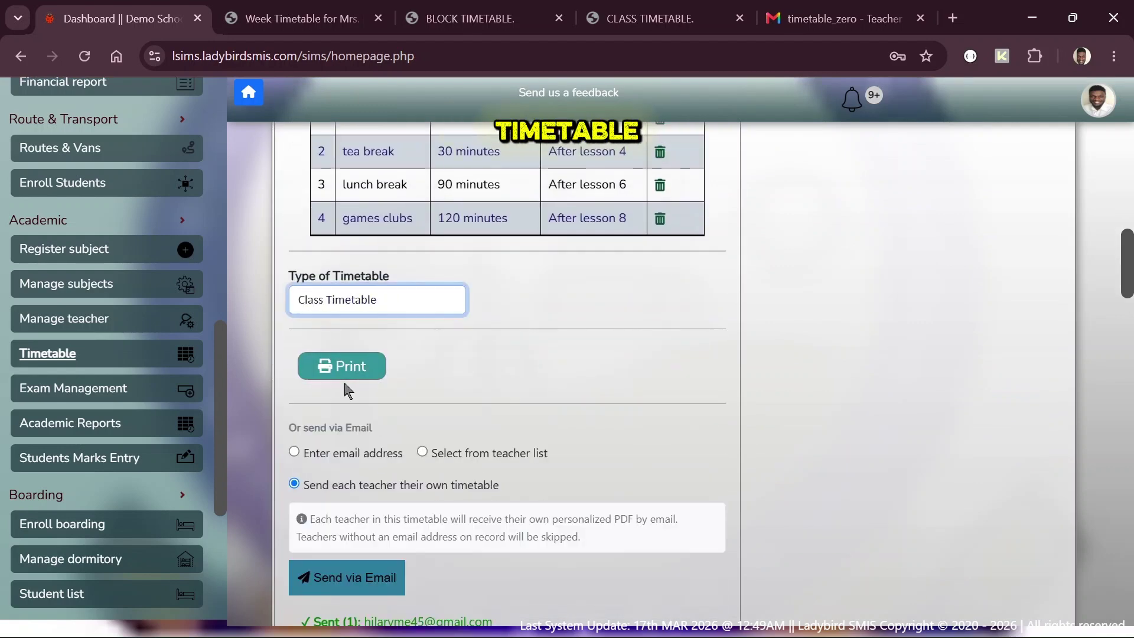
{"action": "left_click", "coordinate": [341, 365]}
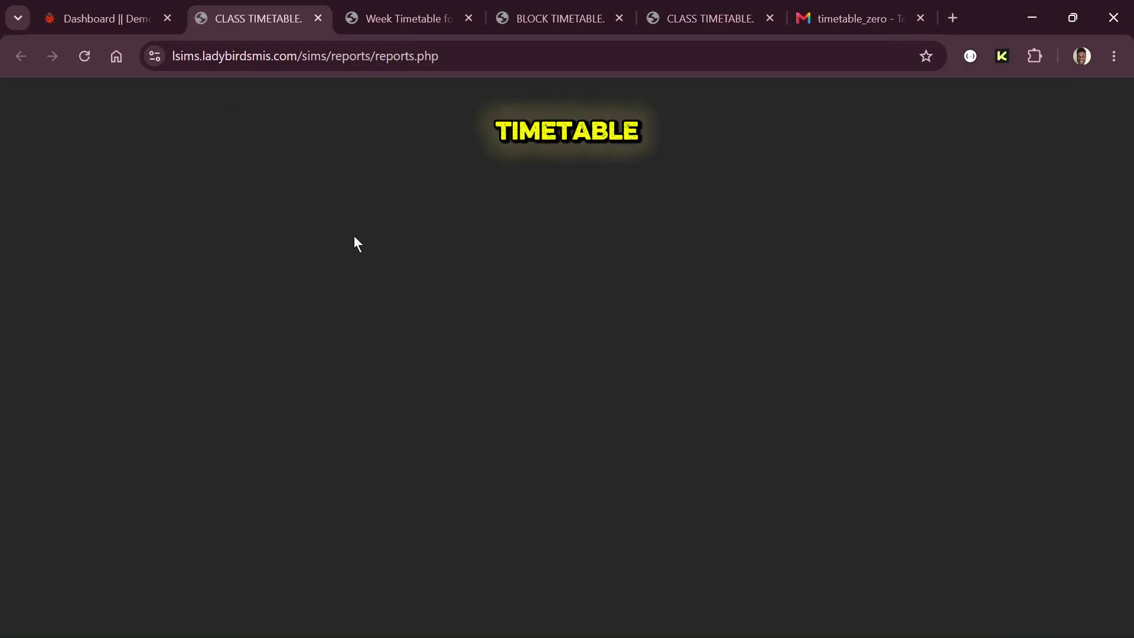
Step: Confirm the PDF shows Monday's first lesson as Sci (TR8), then return to the dashboard
{"action": "scroll", "coordinate": [146, 330], "scroll_direction": "up", "scroll_amount": 5, "text": "ctrl"}
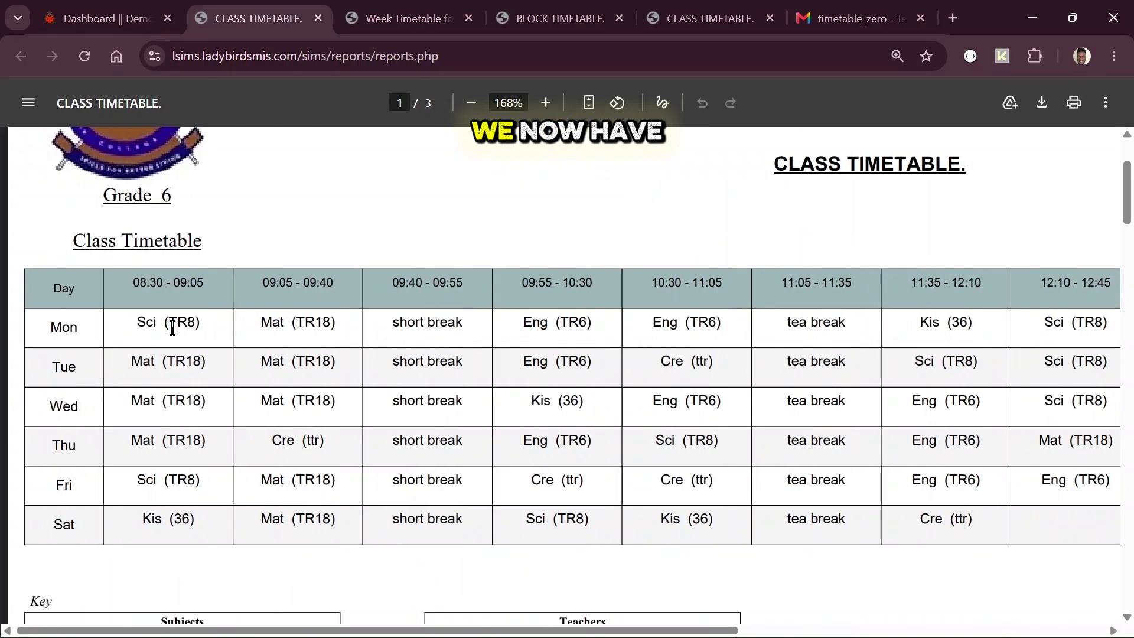
{"action": "scroll", "coordinate": [173, 329], "scroll_direction": "up", "scroll_amount": 3}
{"action": "left_click_drag", "start_coordinate": [129, 319], "coordinate": [202, 322]}
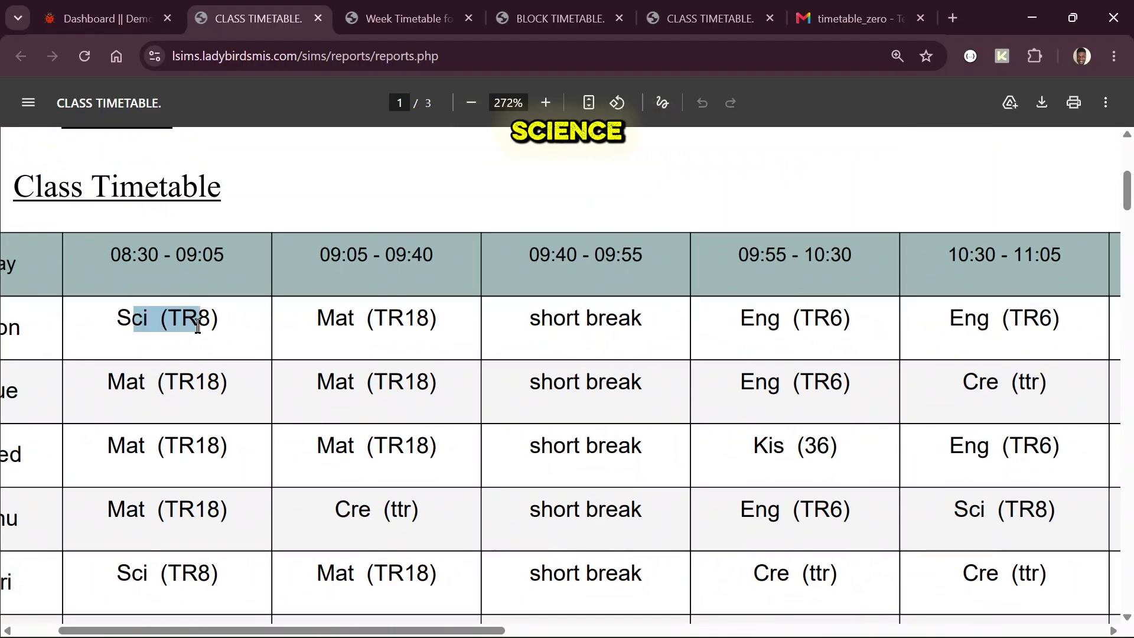
{"action": "left_click", "coordinate": [284, 337]}
{"action": "scroll", "coordinate": [651, 314], "scroll_direction": "right", "scroll_amount": 20}
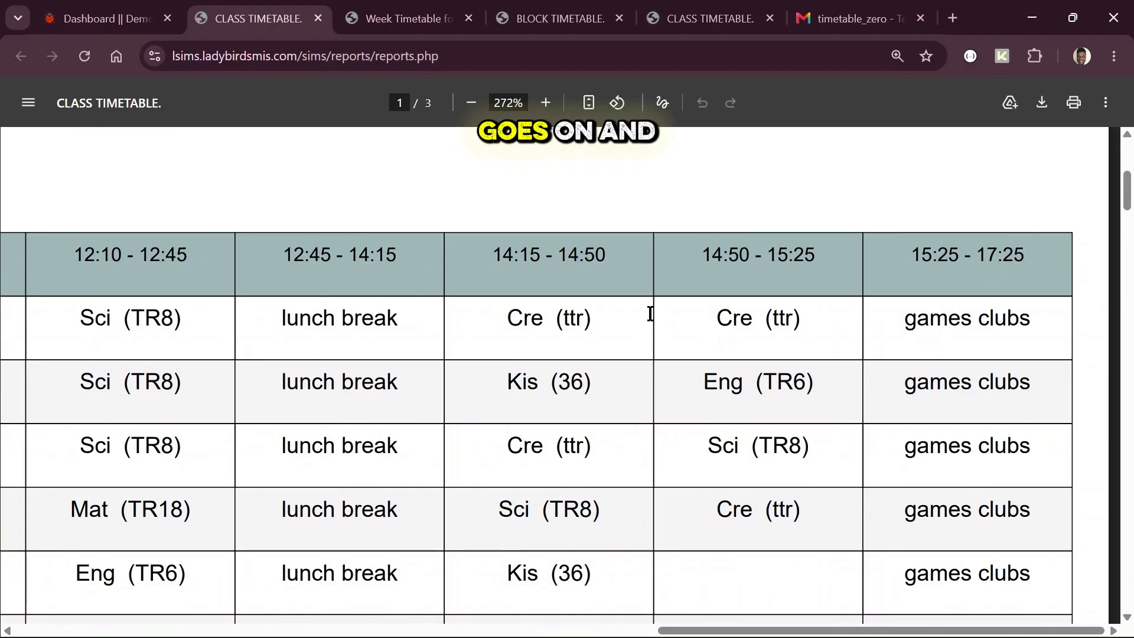
{"action": "left_click", "coordinate": [93, 17]}
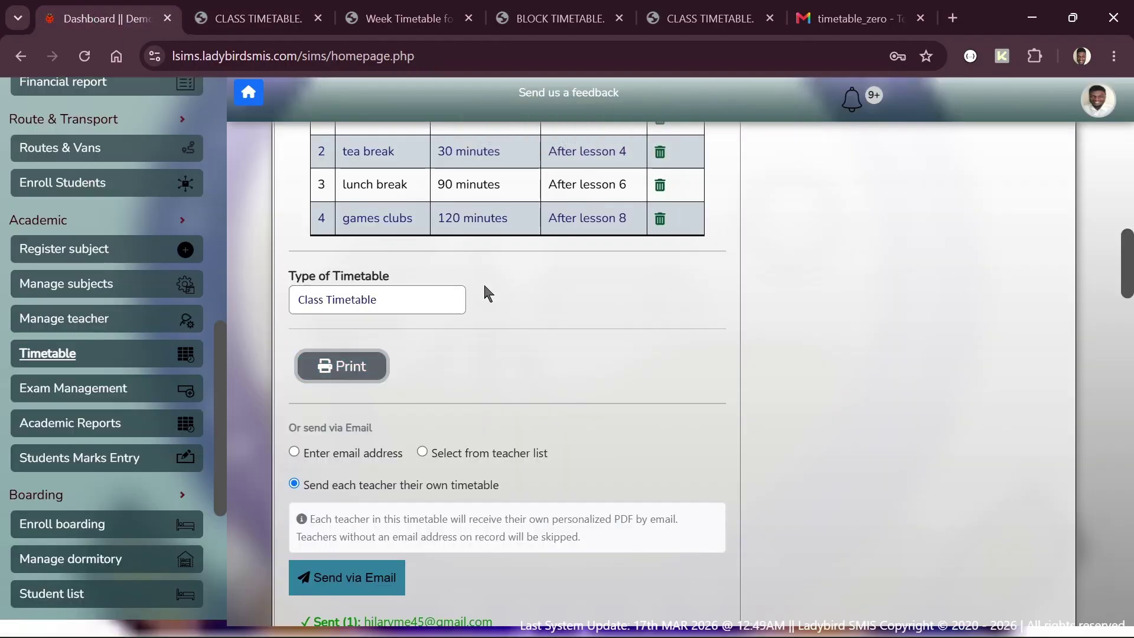
Step: Collapse the print form, open Timetable_zero's Customize Timetable page, and scroll to the Tuesday table
{"action": "scroll", "coordinate": [483, 282], "scroll_direction": "up", "scroll_amount": 5}
{"action": "scroll", "coordinate": [484, 286], "scroll_direction": "up", "scroll_amount": 3}
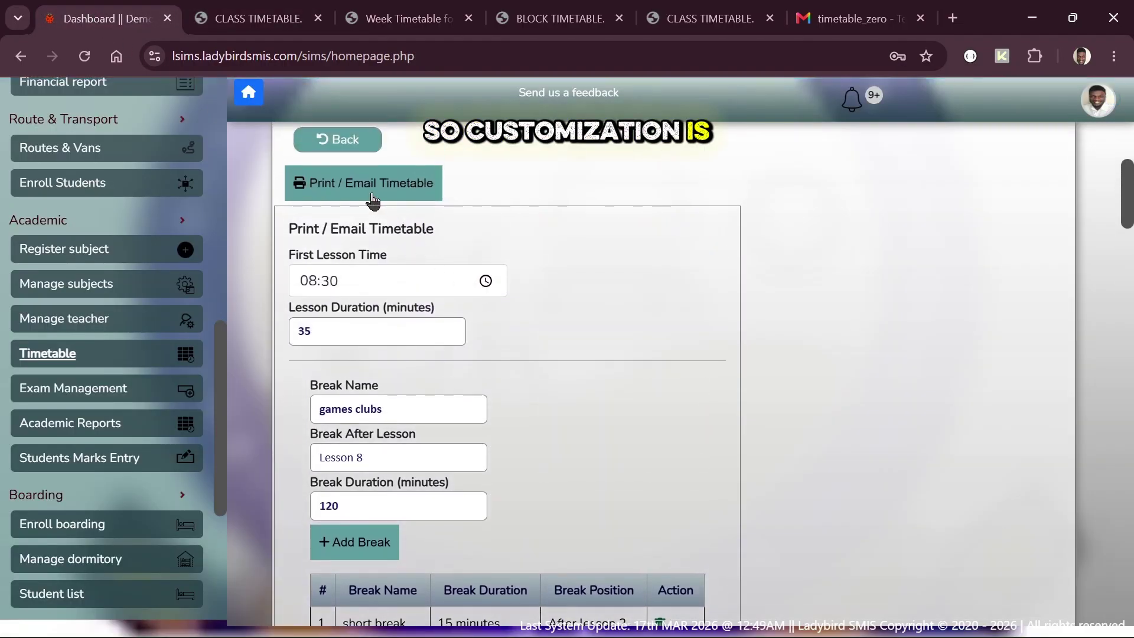
{"action": "left_click", "coordinate": [372, 198]}
{"action": "scroll", "coordinate": [531, 316], "scroll_direction": "down", "scroll_amount": 3}
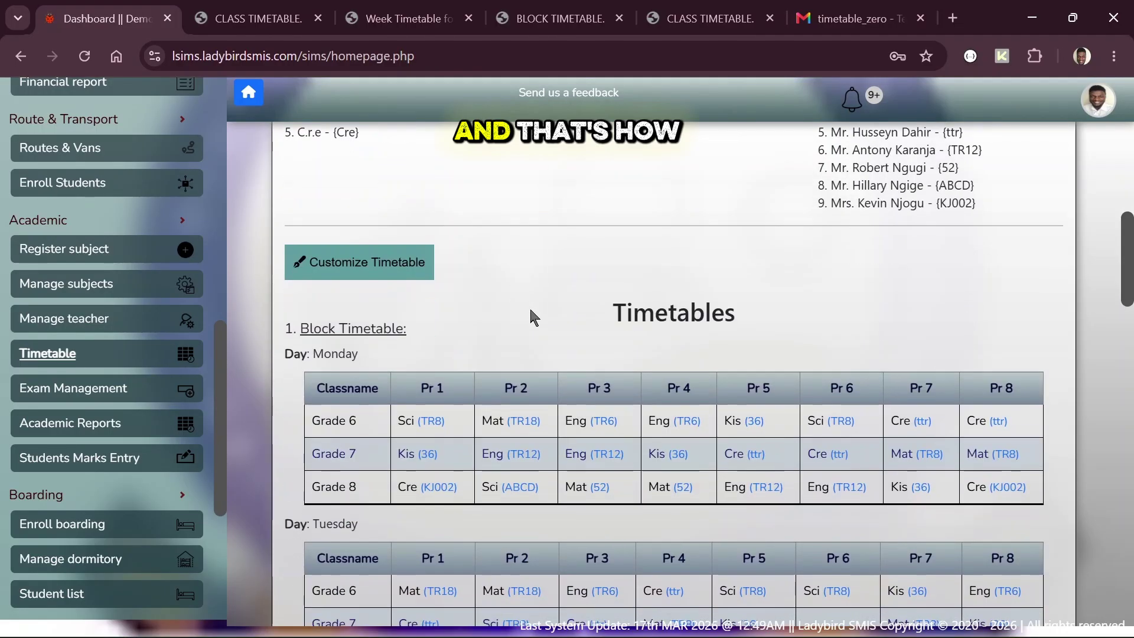
{"action": "left_click", "coordinate": [380, 263]}
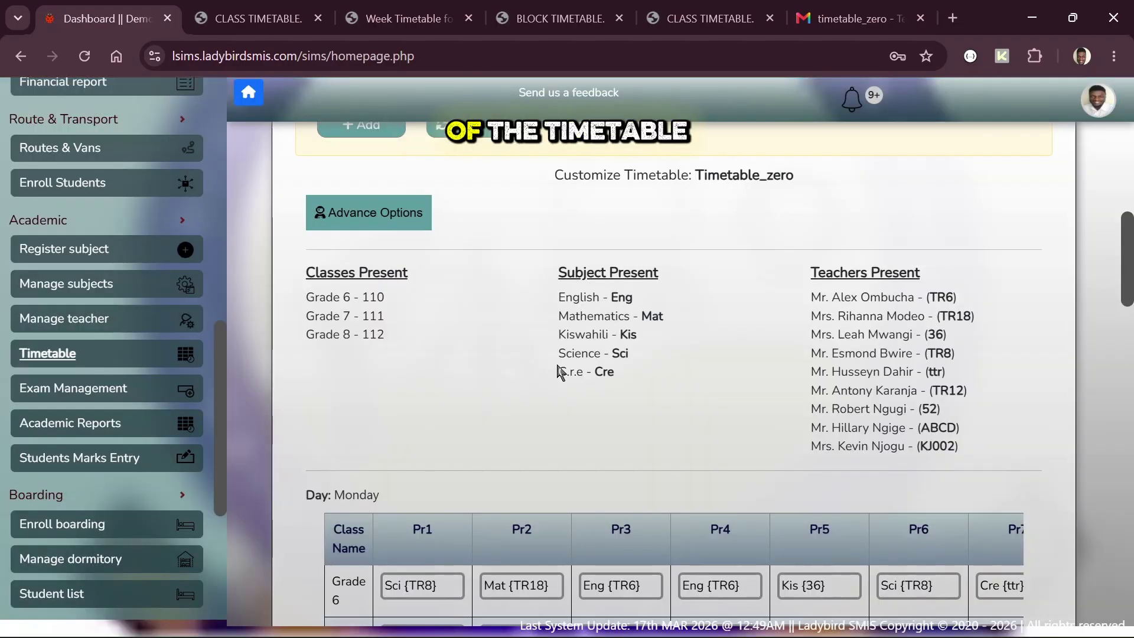
{"action": "scroll", "coordinate": [596, 407], "scroll_direction": "down", "scroll_amount": 1}
{"action": "scroll", "coordinate": [596, 400], "scroll_direction": "down", "scroll_amount": 7}
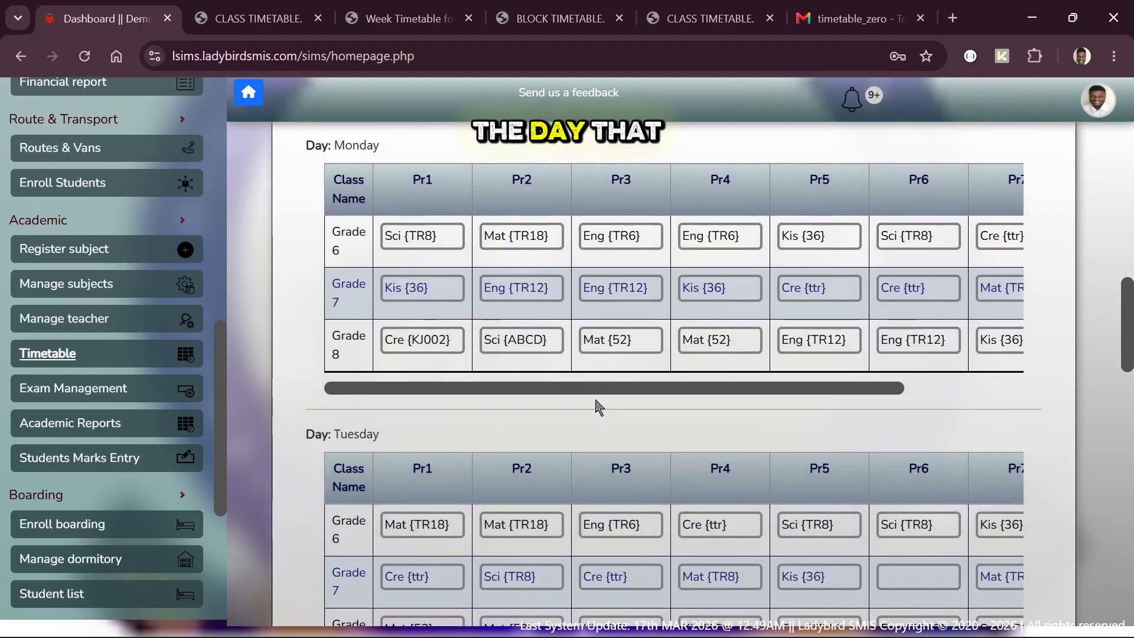
{"action": "scroll", "coordinate": [595, 403], "scroll_direction": "down", "scroll_amount": 1}
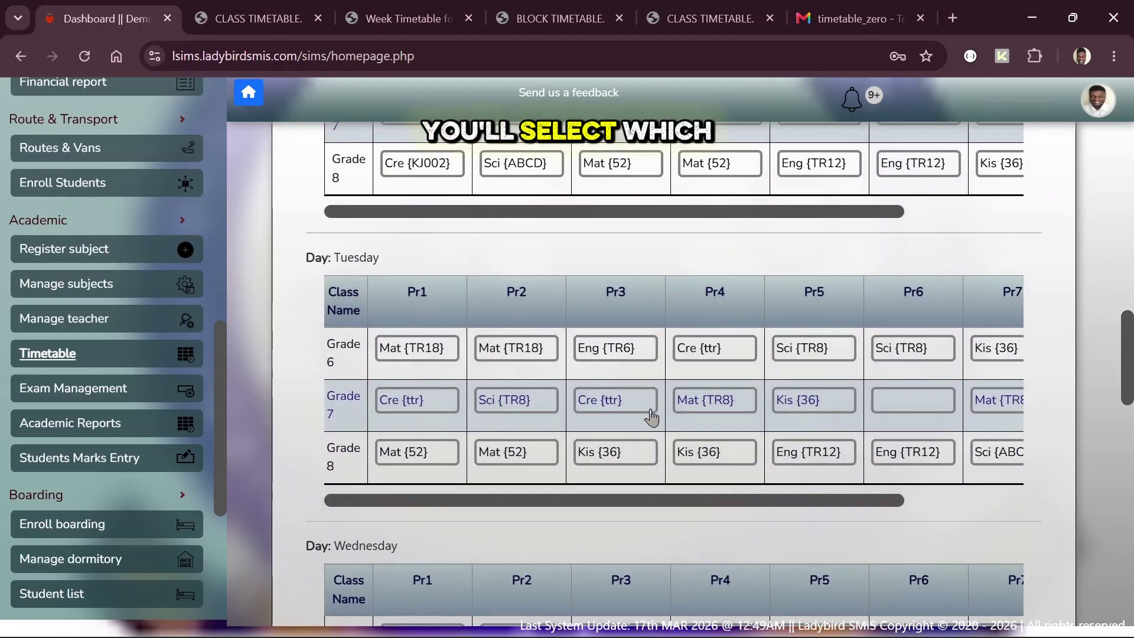
{"action": "scroll", "coordinate": [652, 416], "scroll_direction": "right", "scroll_amount": 3}
{"action": "scroll", "coordinate": [652, 416], "scroll_direction": "left", "scroll_amount": 3}
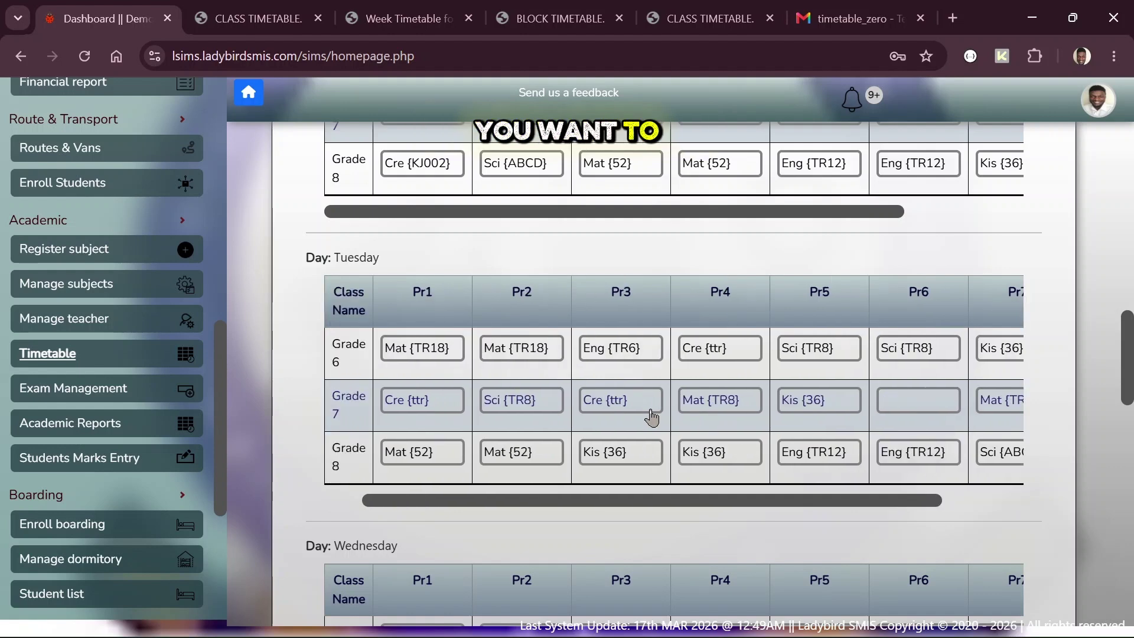
{"action": "scroll", "coordinate": [652, 417], "scroll_direction": "right", "scroll_amount": 3}
Step: Inspect the options for Grade 7's Tuesday Pr6 and Pr4 slots, keeping Pr4 as Mat {TR8}
{"action": "left_click", "coordinate": [749, 408]}
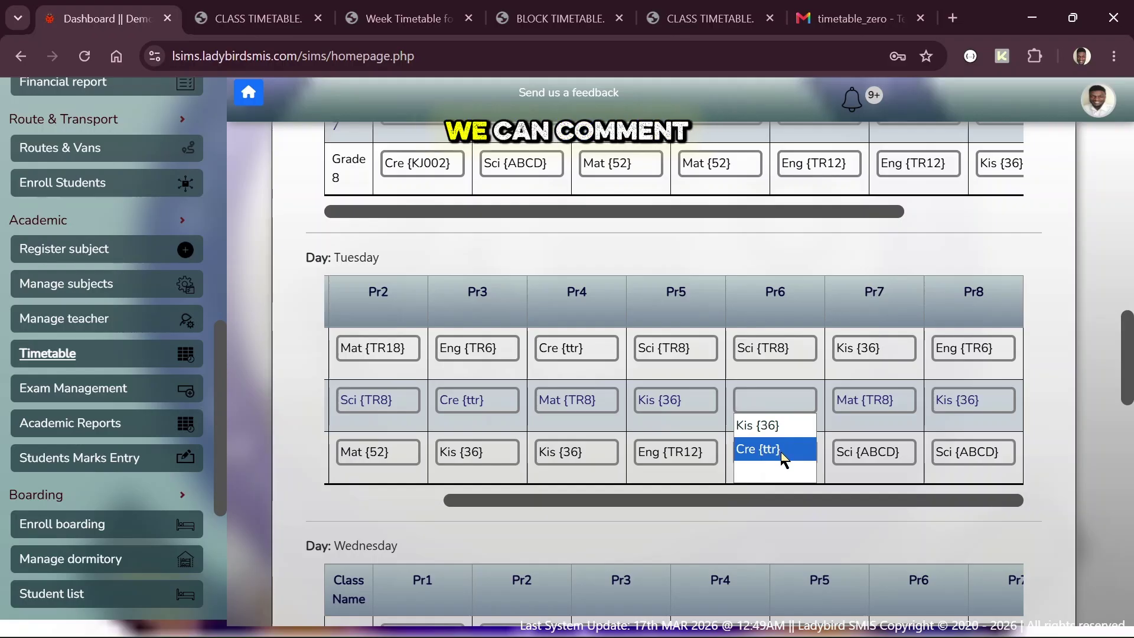
{"action": "left_click", "coordinate": [711, 376]}
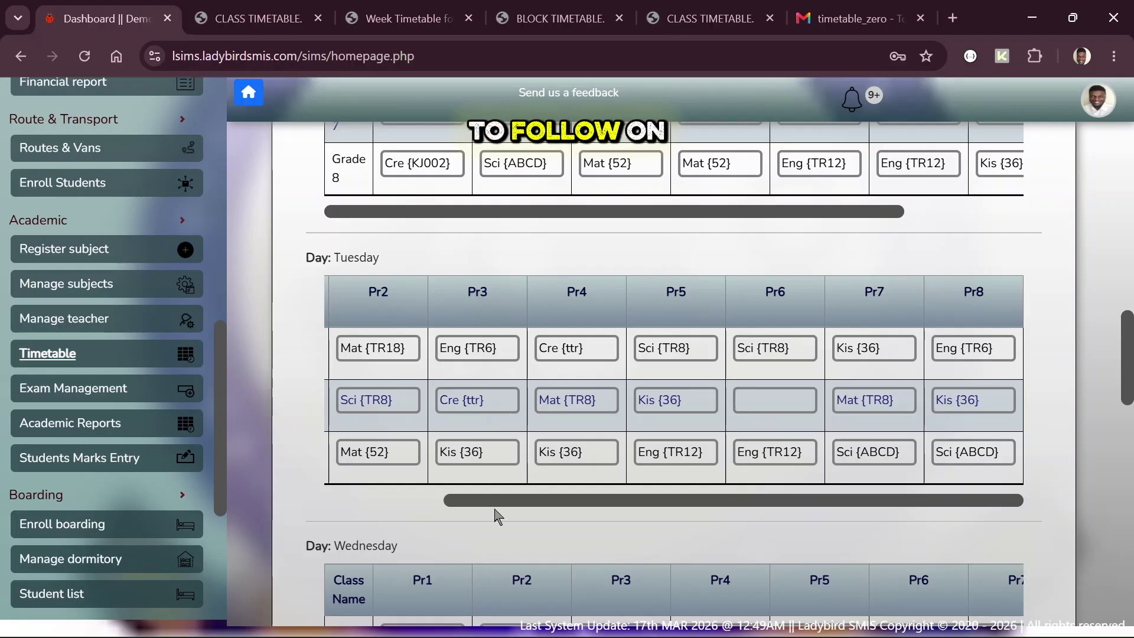
{"action": "left_click_drag", "start_coordinate": [500, 509], "coordinate": [378, 503]}
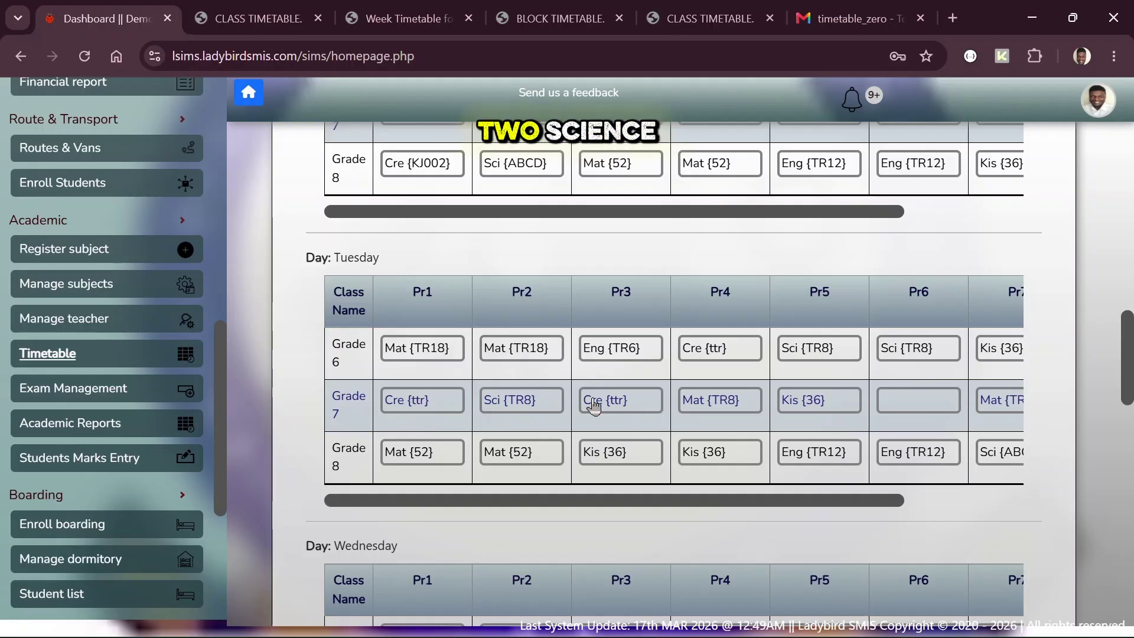
{"action": "scroll", "coordinate": [495, 406], "scroll_direction": "right", "scroll_amount": 3}
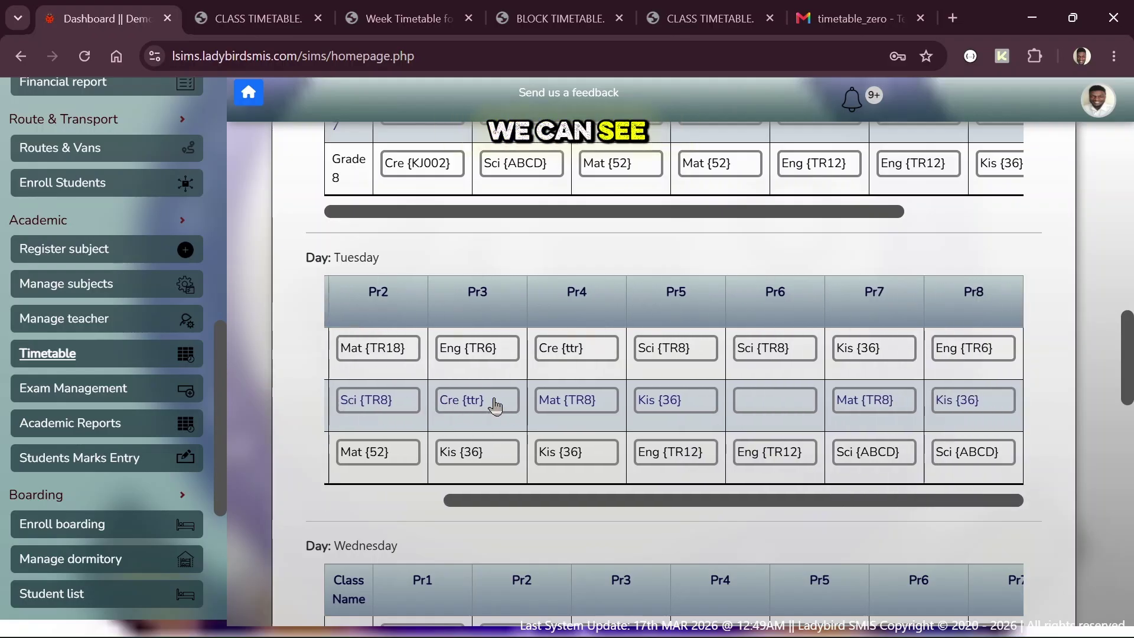
{"action": "scroll", "coordinate": [495, 406], "scroll_direction": "left", "scroll_amount": 3}
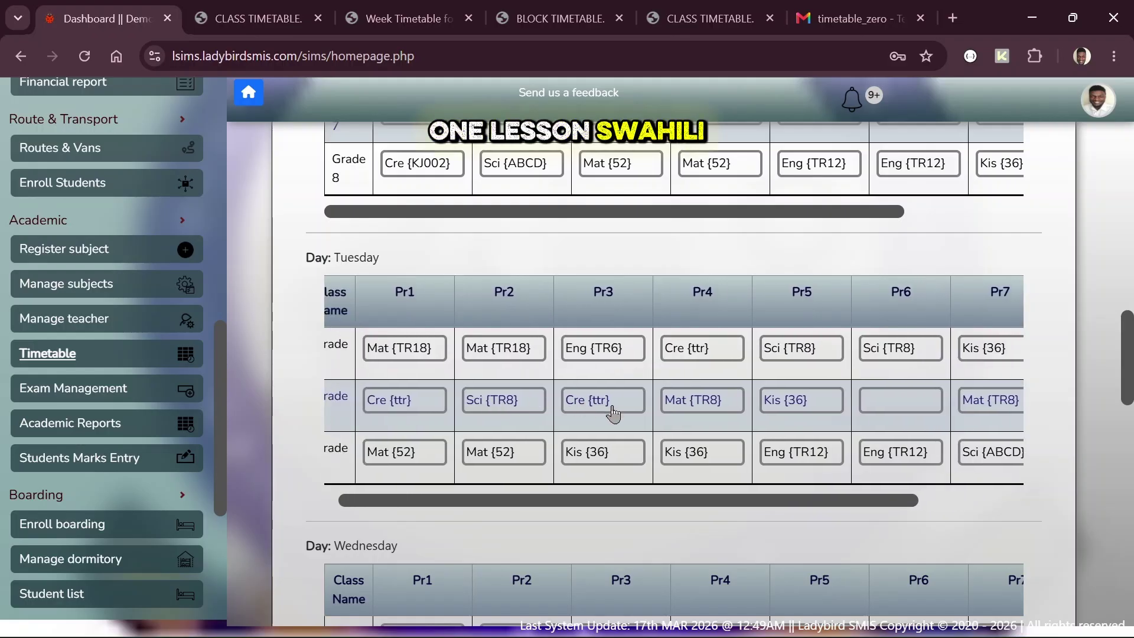
{"action": "scroll", "coordinate": [614, 410], "scroll_direction": "right", "scroll_amount": 3}
{"action": "left_click", "coordinate": [585, 405]}
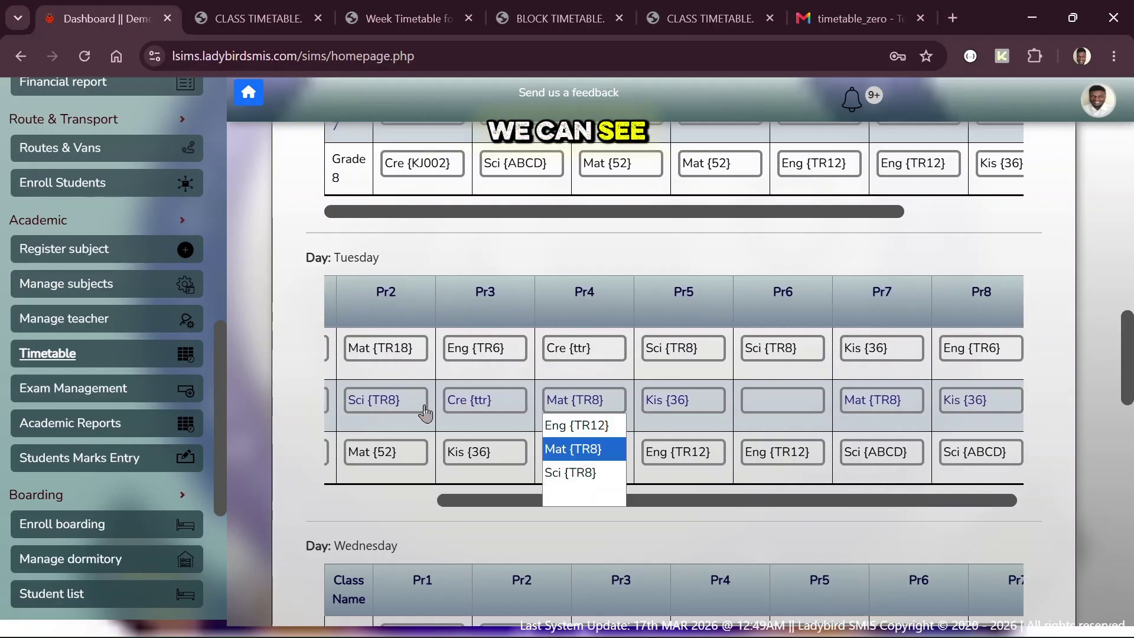
{"action": "left_click", "coordinate": [561, 409]}
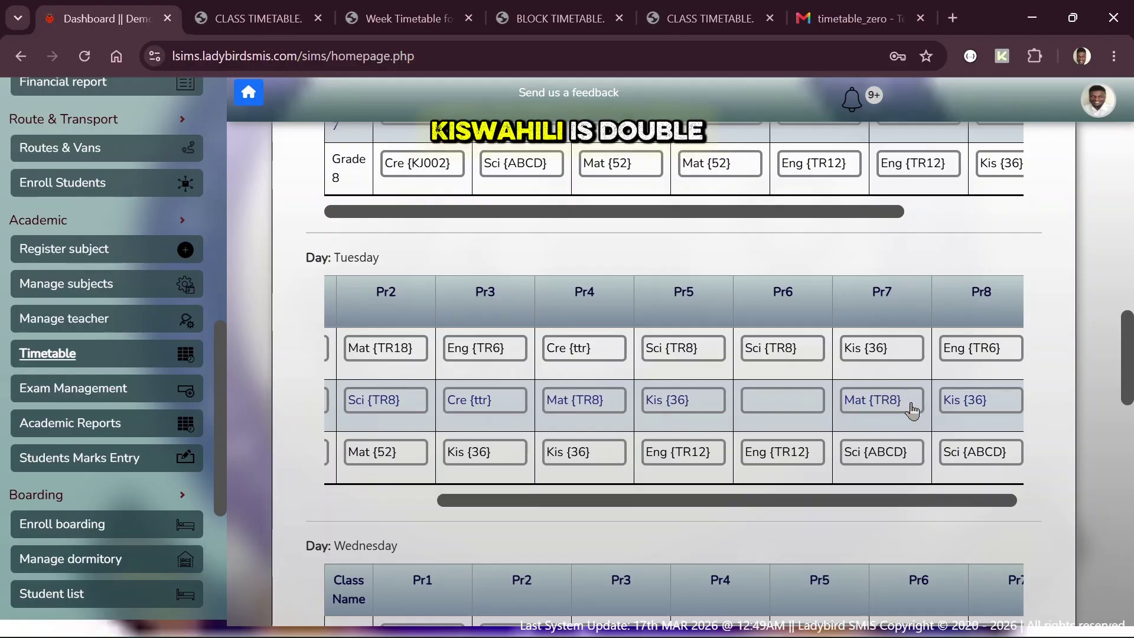
{"action": "scroll", "coordinate": [475, 416], "scroll_direction": "left", "scroll_amount": 3}
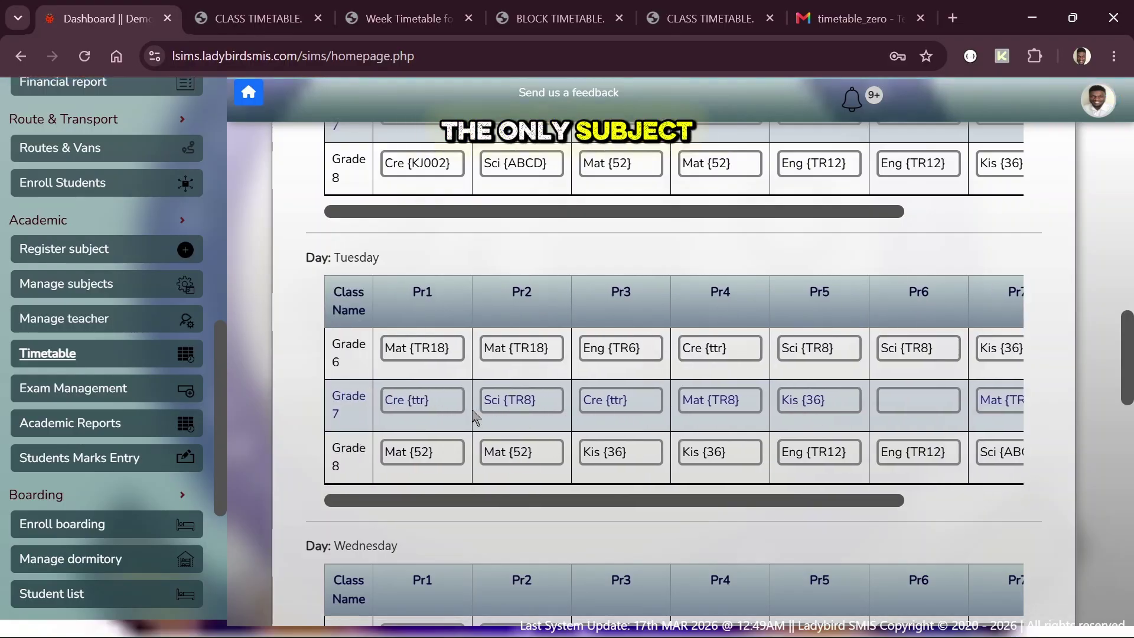
{"action": "scroll", "coordinate": [475, 416], "scroll_direction": "right", "scroll_amount": 2}
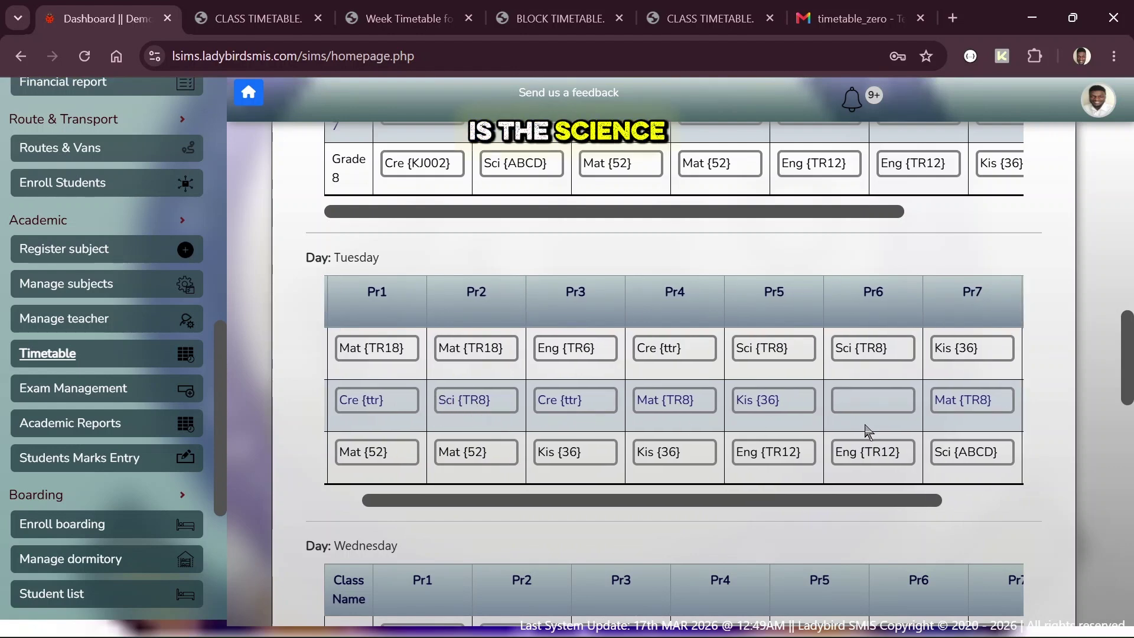
Step: Put Kis {36} into Grade 7's empty Tuesday Pr6 slot
{"action": "left_click", "coordinate": [868, 399]}
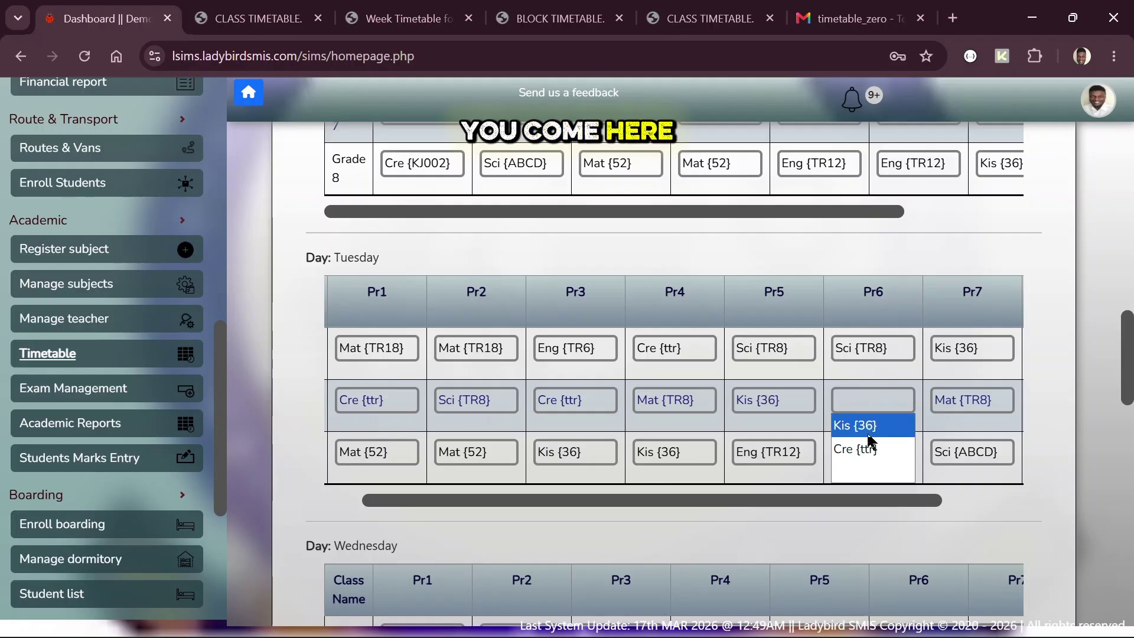
{"action": "left_click", "coordinate": [870, 468]}
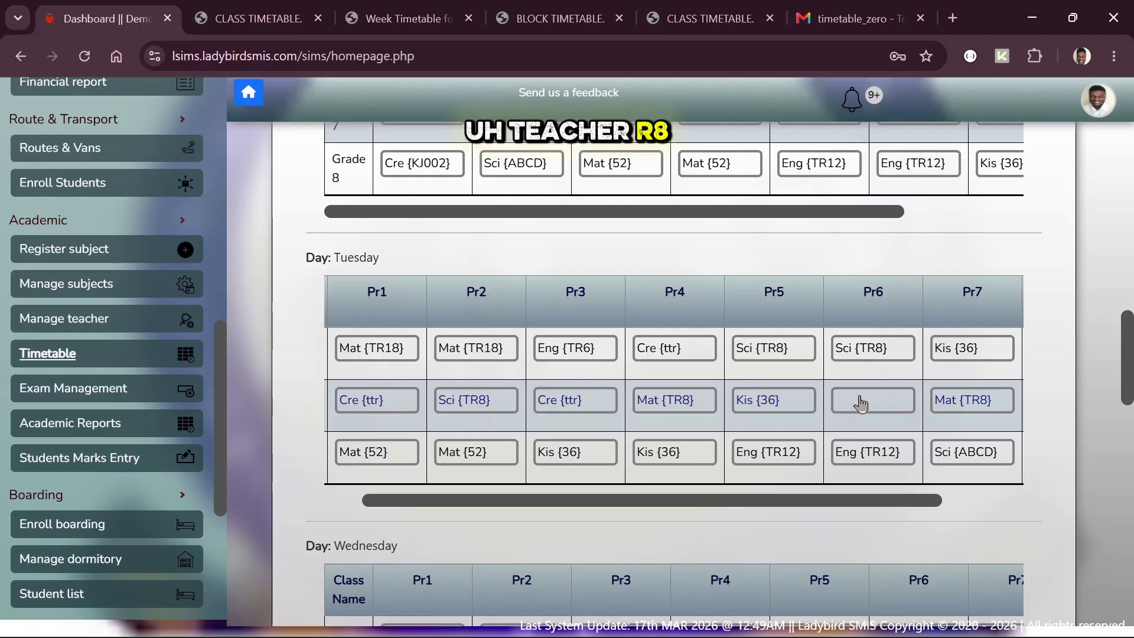
{"action": "left_click", "coordinate": [870, 414]}
{"action": "left_click", "coordinate": [871, 413]}
{"action": "left_click", "coordinate": [870, 413]}
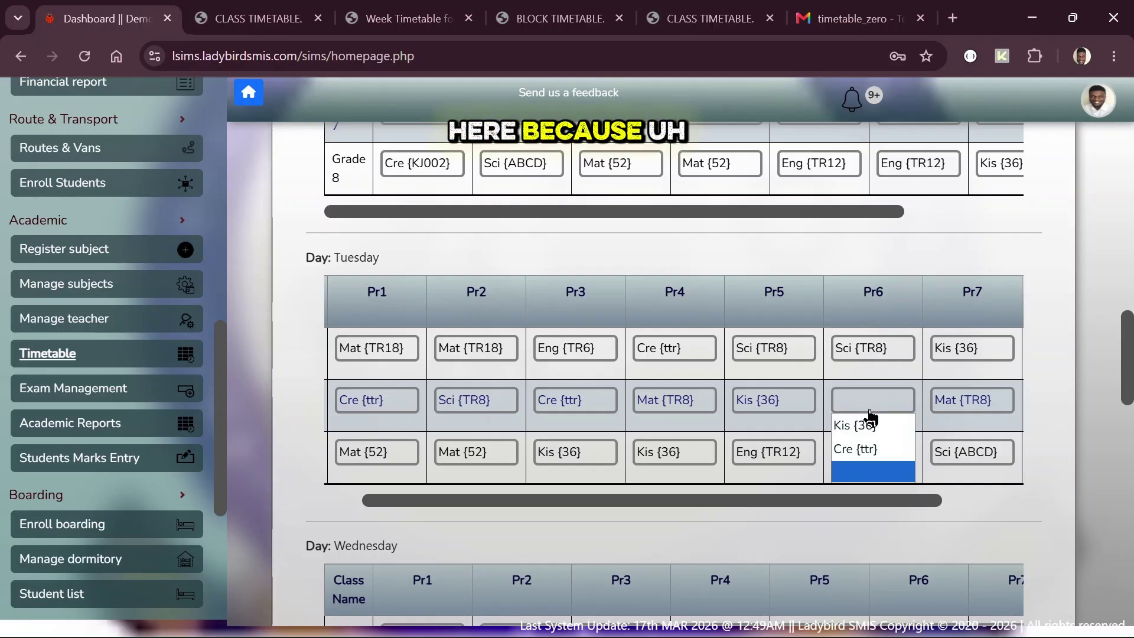
{"action": "left_click", "coordinate": [870, 414]}
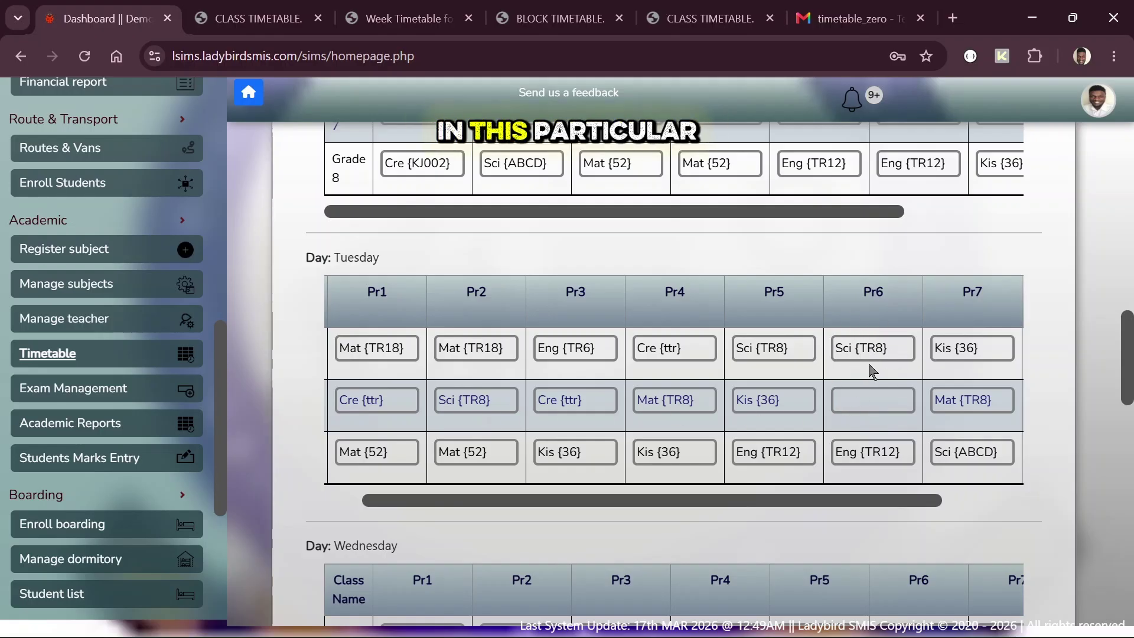
{"action": "left_click", "coordinate": [849, 401]}
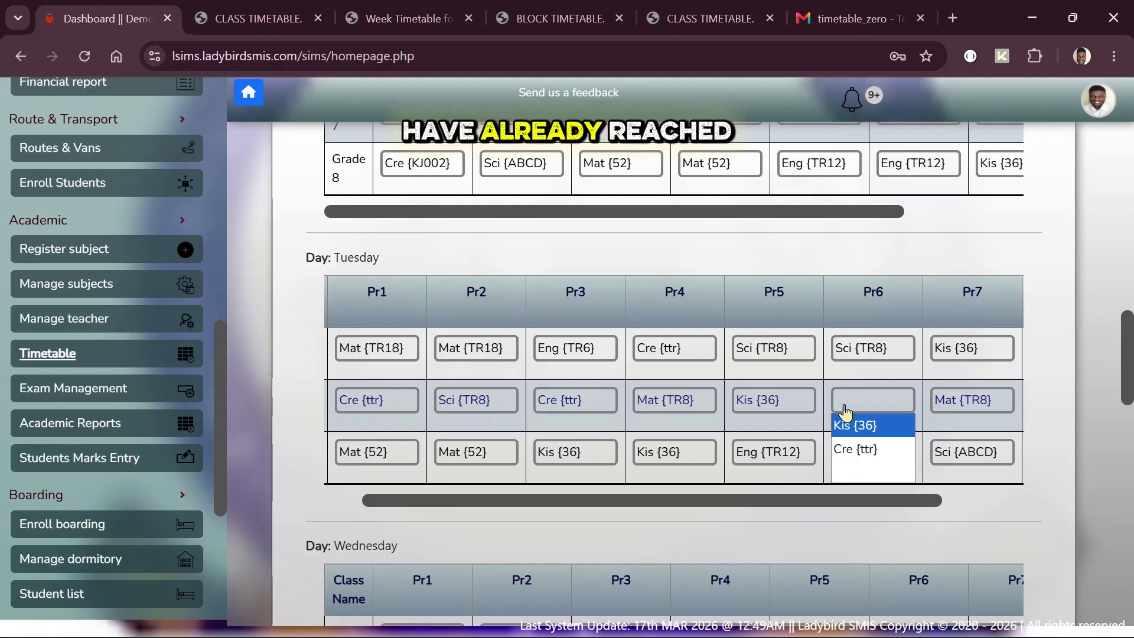
{"action": "left_click", "coordinate": [819, 382]}
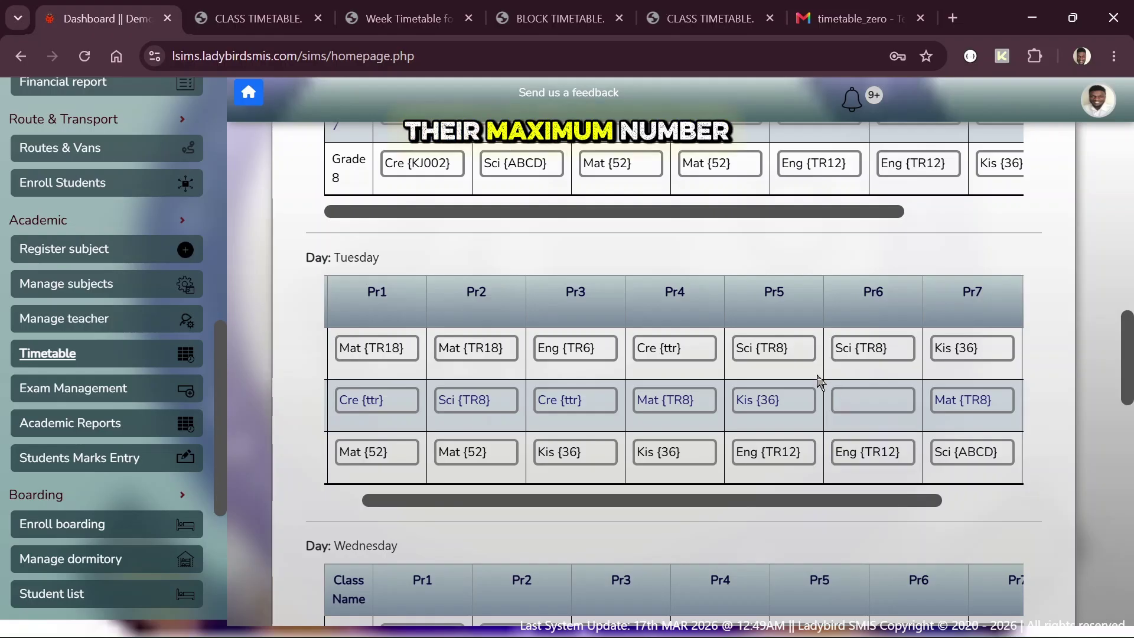
{"action": "left_click", "coordinate": [866, 413]}
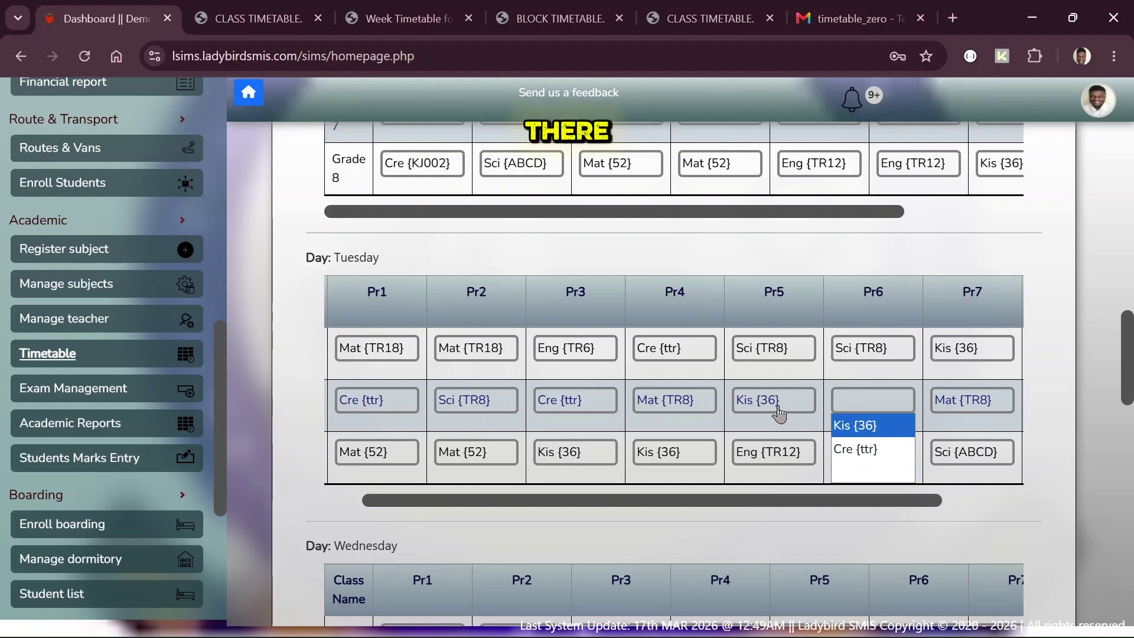
{"action": "scroll", "coordinate": [772, 397], "scroll_direction": "right", "scroll_amount": 2}
{"action": "scroll", "coordinate": [776, 409], "scroll_direction": "right", "scroll_amount": 2}
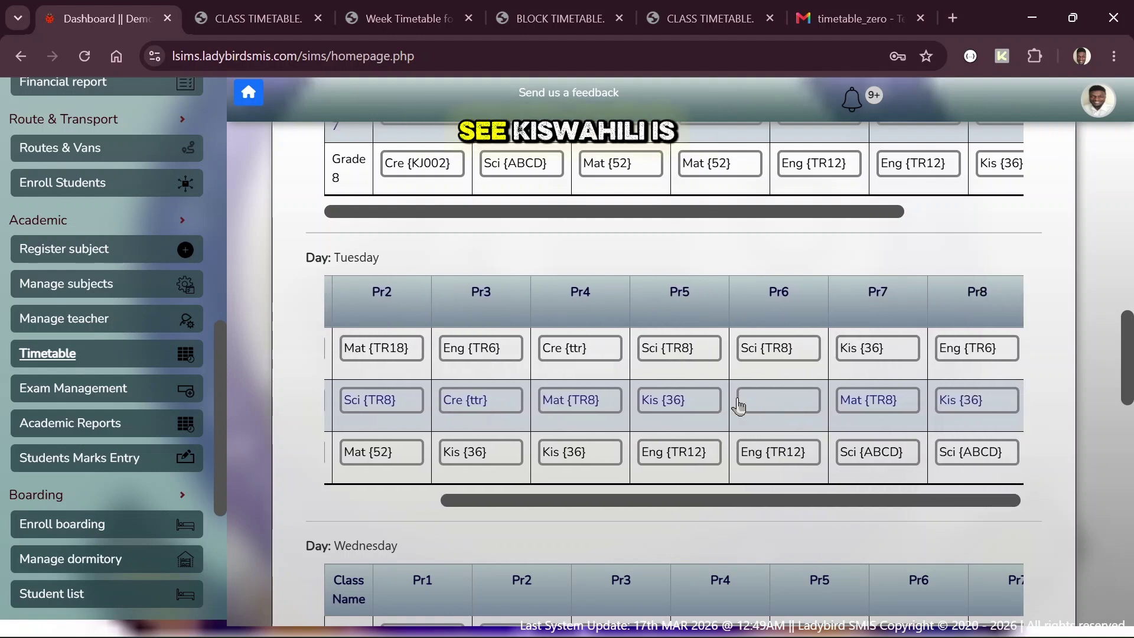
{"action": "left_click", "coordinate": [793, 408]}
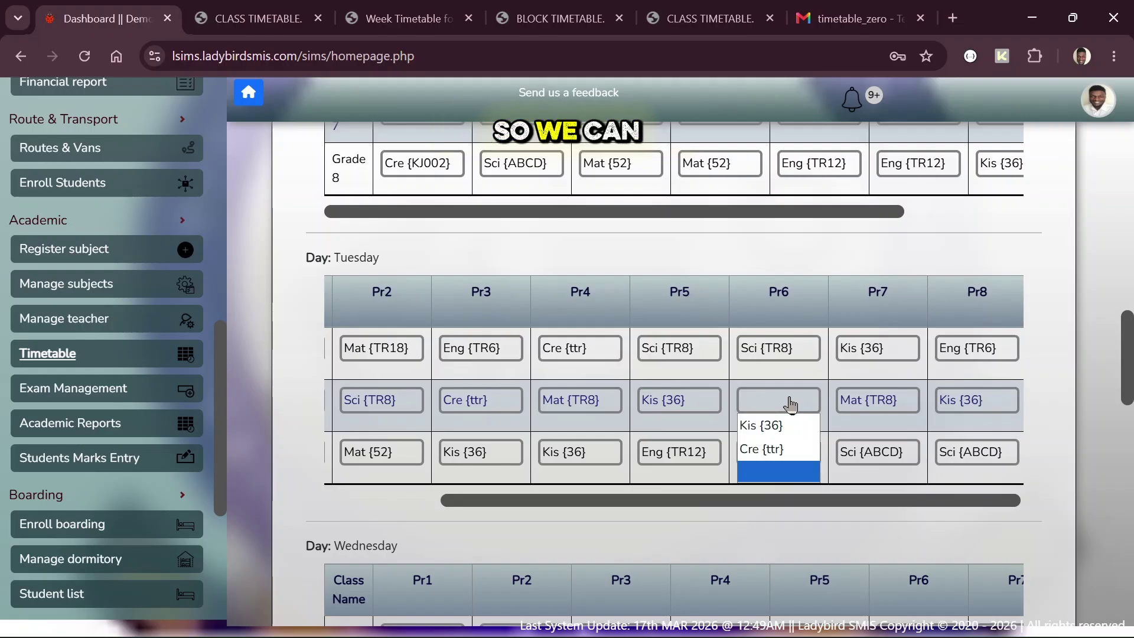
{"action": "left_click", "coordinate": [787, 425]}
Step: Clear the lesson from Grade 7's Tuesday period 6
{"action": "scroll", "coordinate": [836, 417], "scroll_direction": "right", "scroll_amount": 3}
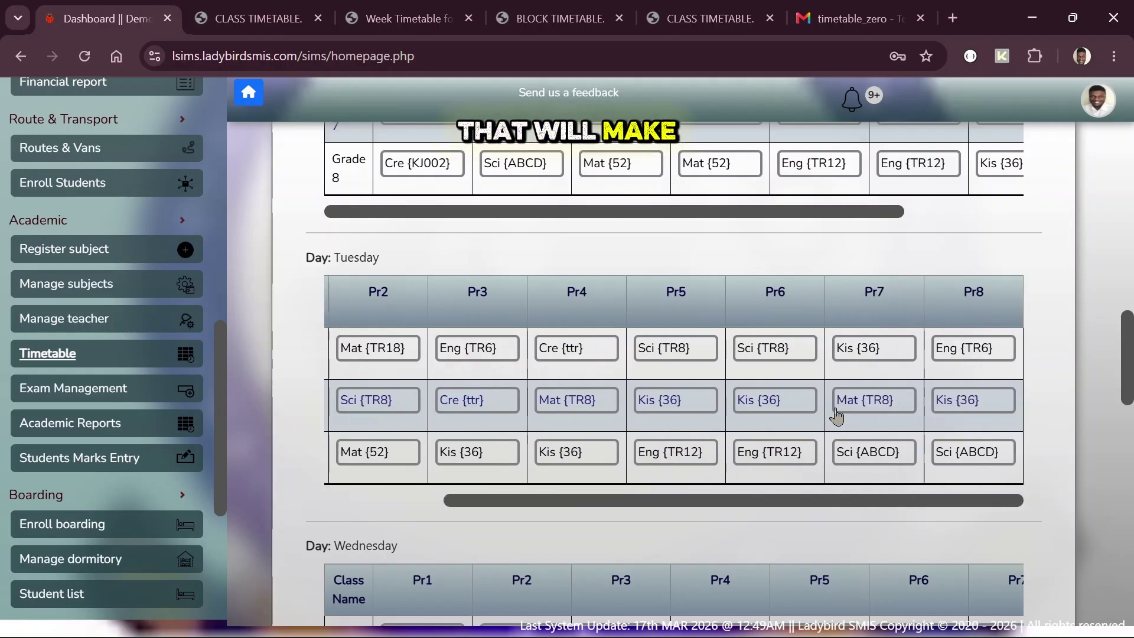
{"action": "scroll", "coordinate": [836, 416], "scroll_direction": "right", "scroll_amount": 3}
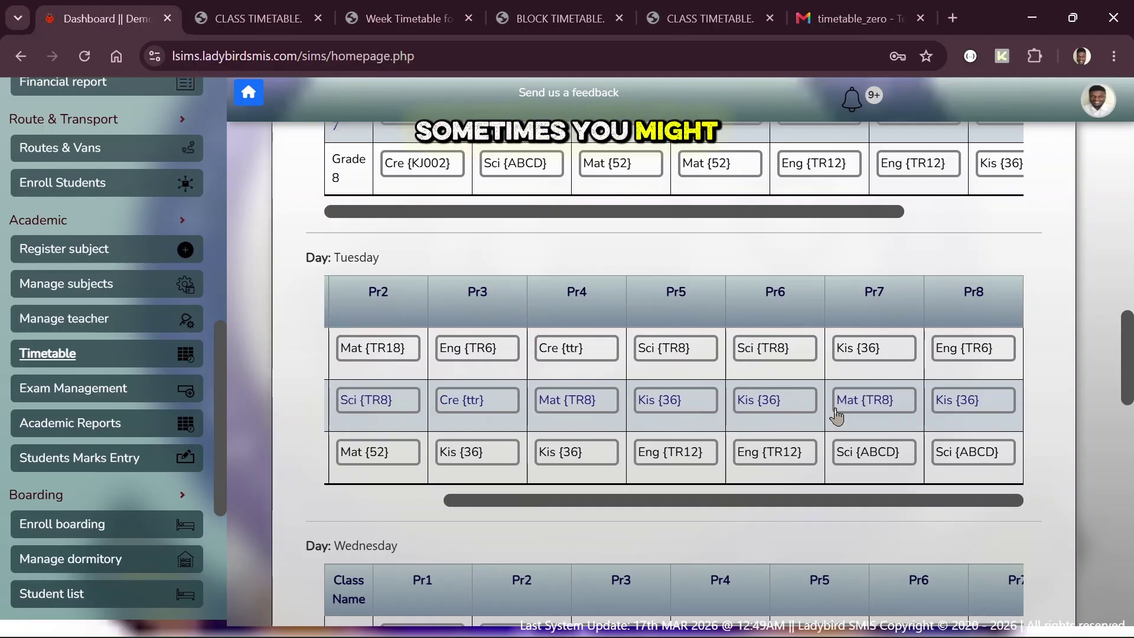
{"action": "scroll", "coordinate": [836, 416], "scroll_direction": "down", "scroll_amount": 5}
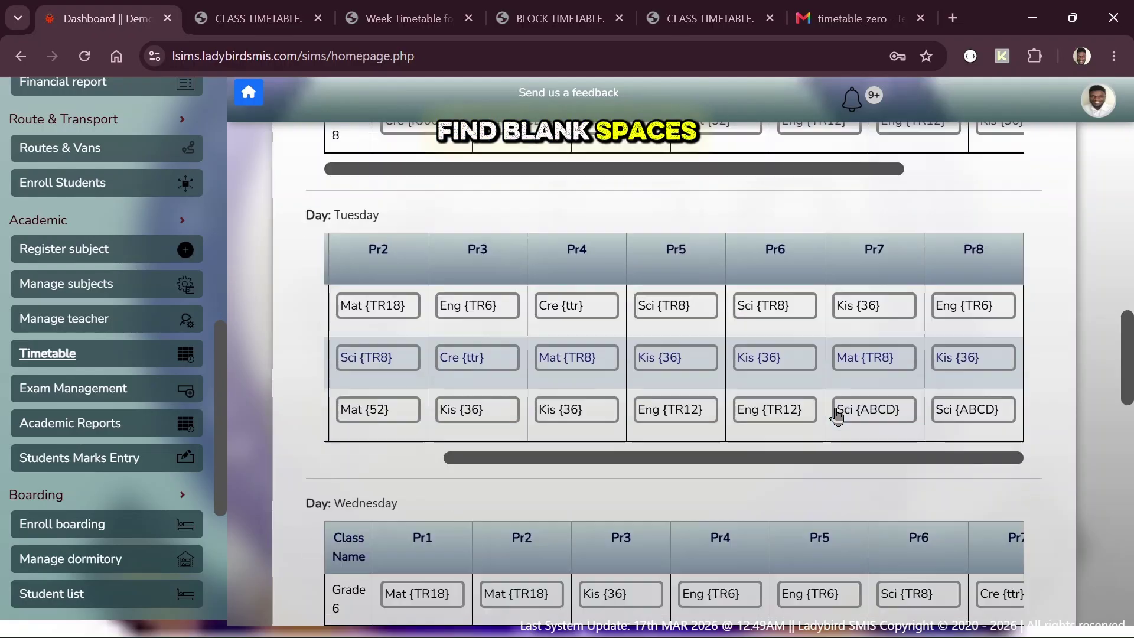
{"action": "scroll", "coordinate": [837, 414], "scroll_direction": "right", "scroll_amount": 2}
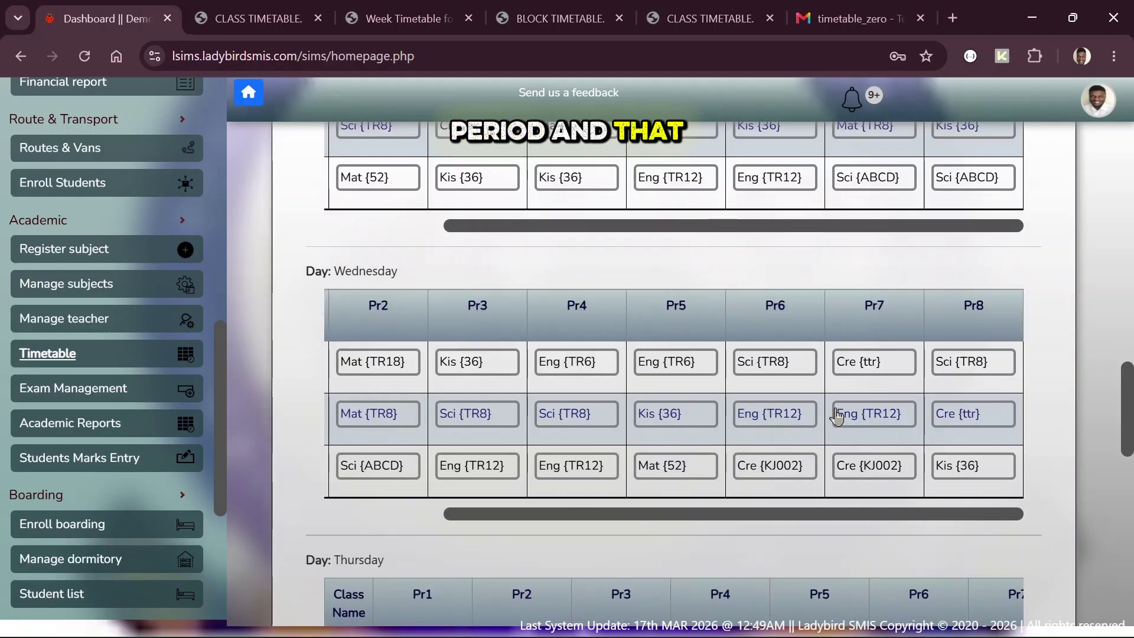
{"action": "scroll", "coordinate": [836, 414], "scroll_direction": "left", "scroll_amount": 2}
{"action": "scroll", "coordinate": [836, 414], "scroll_direction": "up", "scroll_amount": 3}
{"action": "scroll", "coordinate": [551, 293], "scroll_direction": "left", "scroll_amount": 3}
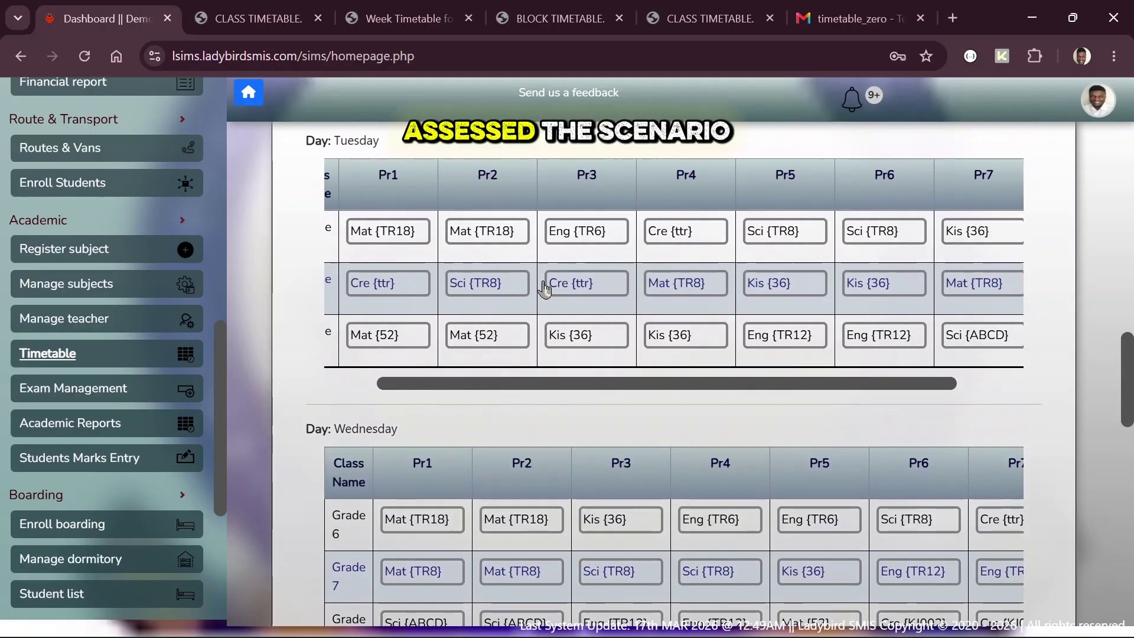
{"action": "scroll", "coordinate": [855, 305], "scroll_direction": "right", "scroll_amount": 2}
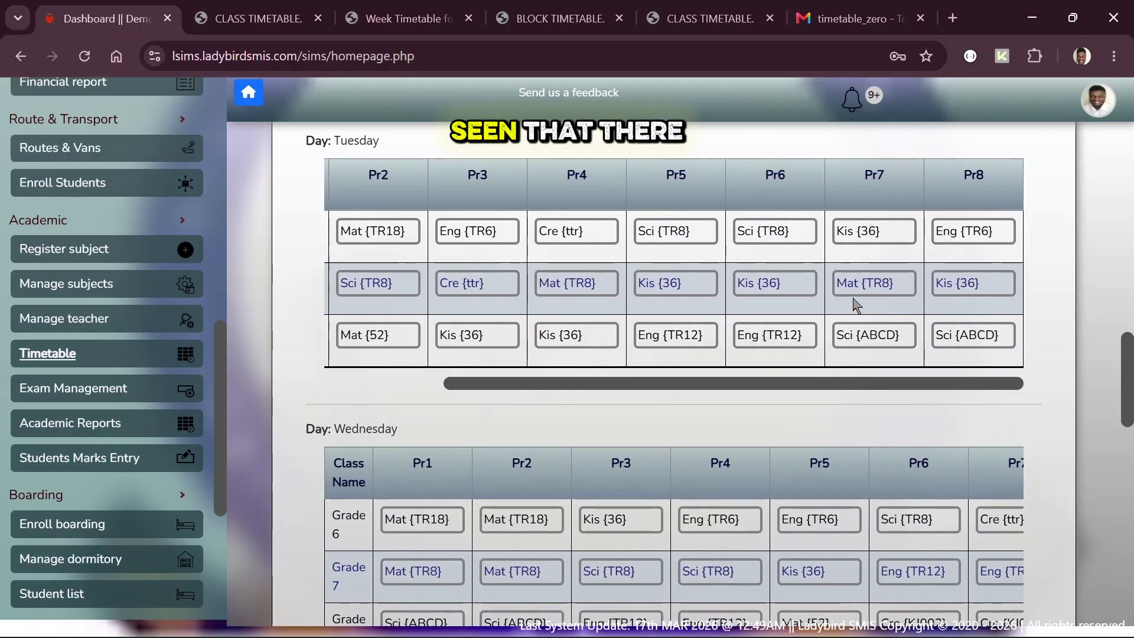
{"action": "scroll", "coordinate": [856, 306], "scroll_direction": "left", "scroll_amount": 2}
{"action": "scroll", "coordinate": [856, 305], "scroll_direction": "down", "scroll_amount": 3}
{"action": "scroll", "coordinate": [856, 306], "scroll_direction": "down", "scroll_amount": 1}
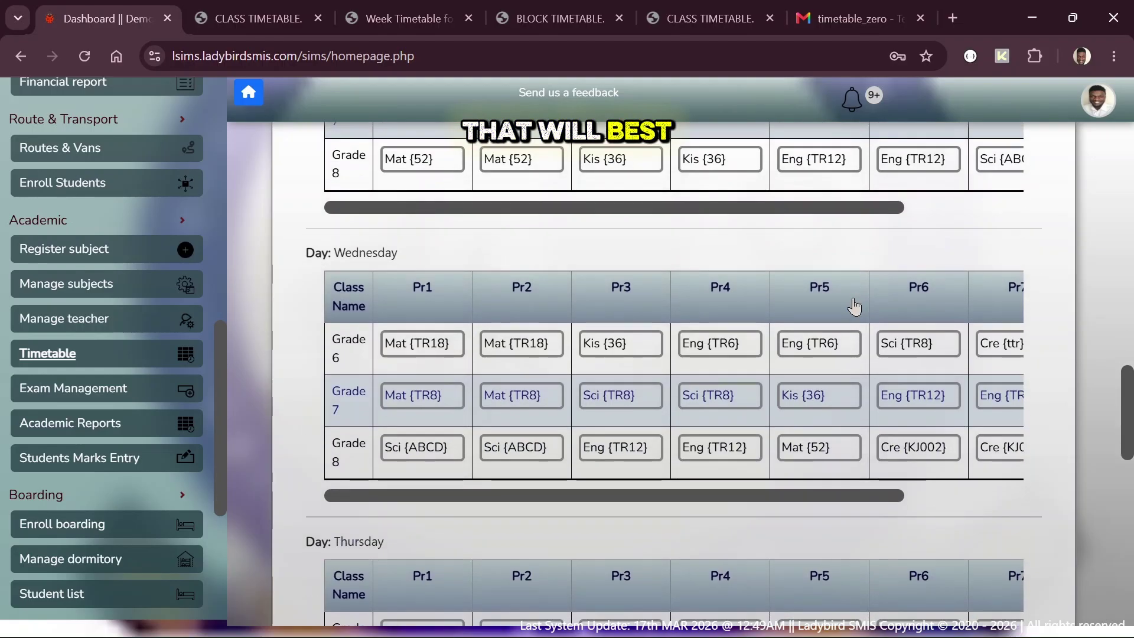
{"action": "scroll", "coordinate": [854, 306], "scroll_direction": "down", "scroll_amount": 1}
{"action": "scroll", "coordinate": [854, 307], "scroll_direction": "up", "scroll_amount": 4}
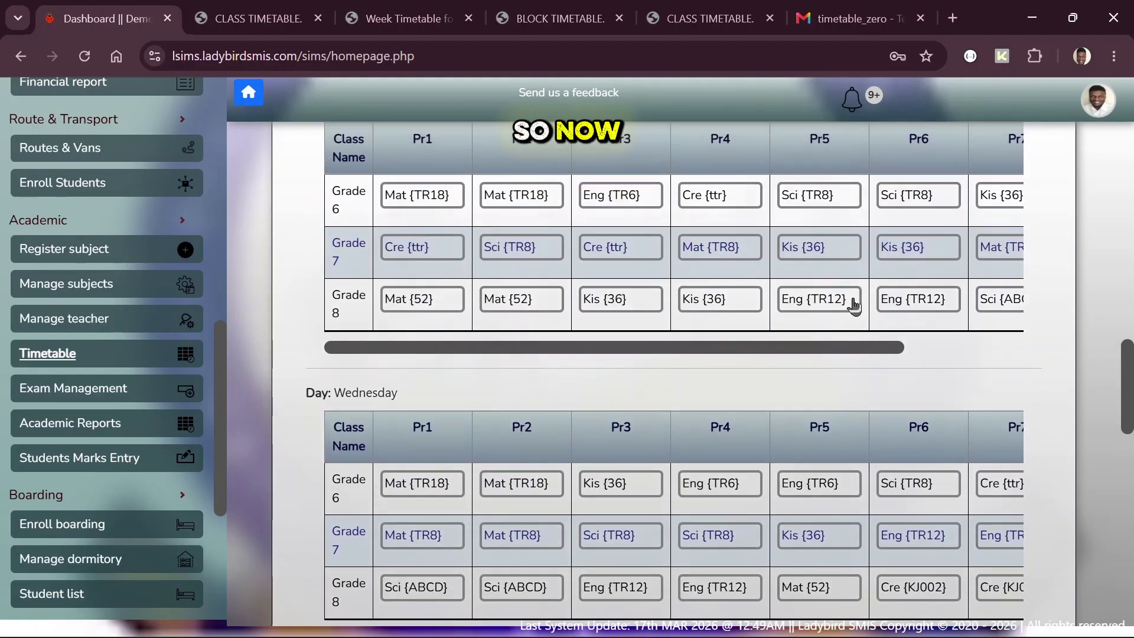
{"action": "scroll", "coordinate": [854, 304], "scroll_direction": "down", "scroll_amount": 1}
{"action": "scroll", "coordinate": [856, 305], "scroll_direction": "right", "scroll_amount": 2}
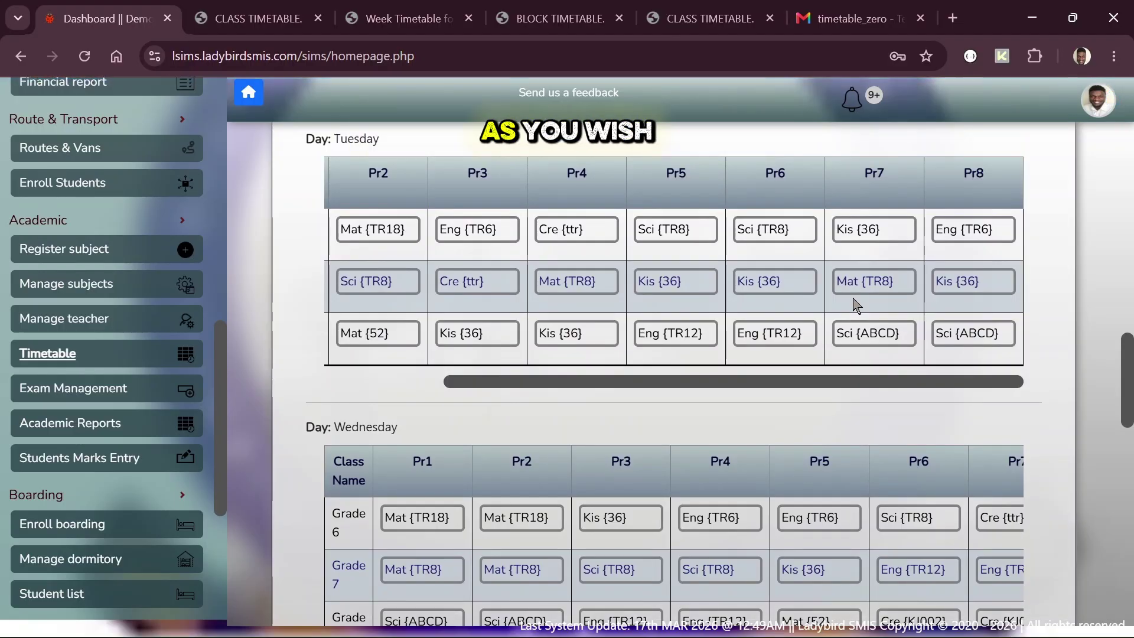
{"action": "left_click", "coordinate": [780, 284]}
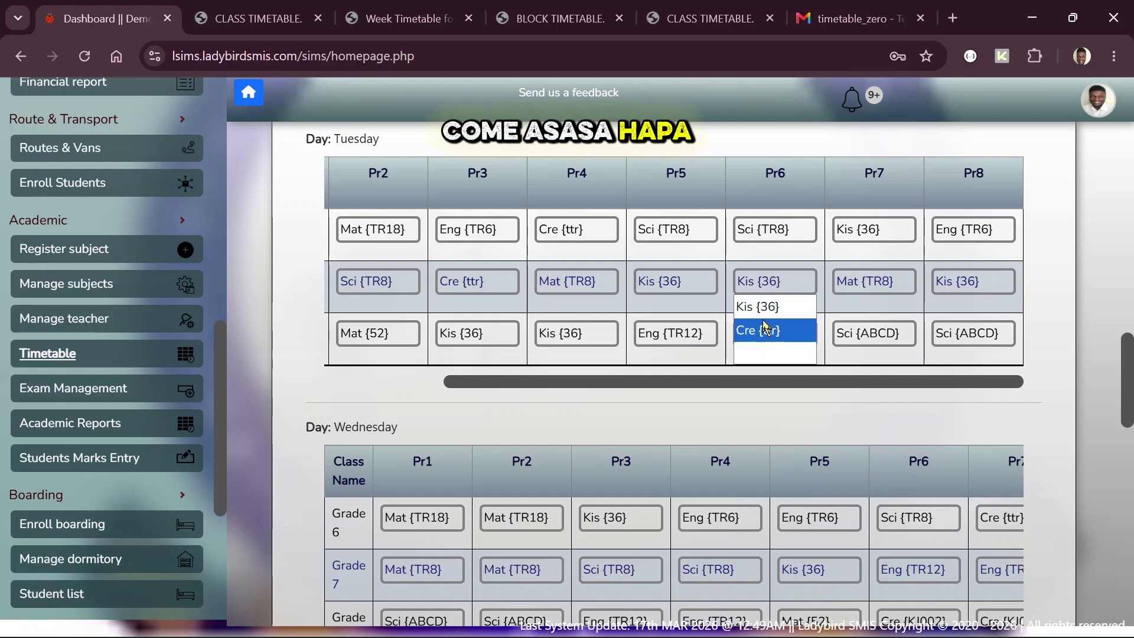
{"action": "left_click", "coordinate": [765, 349]}
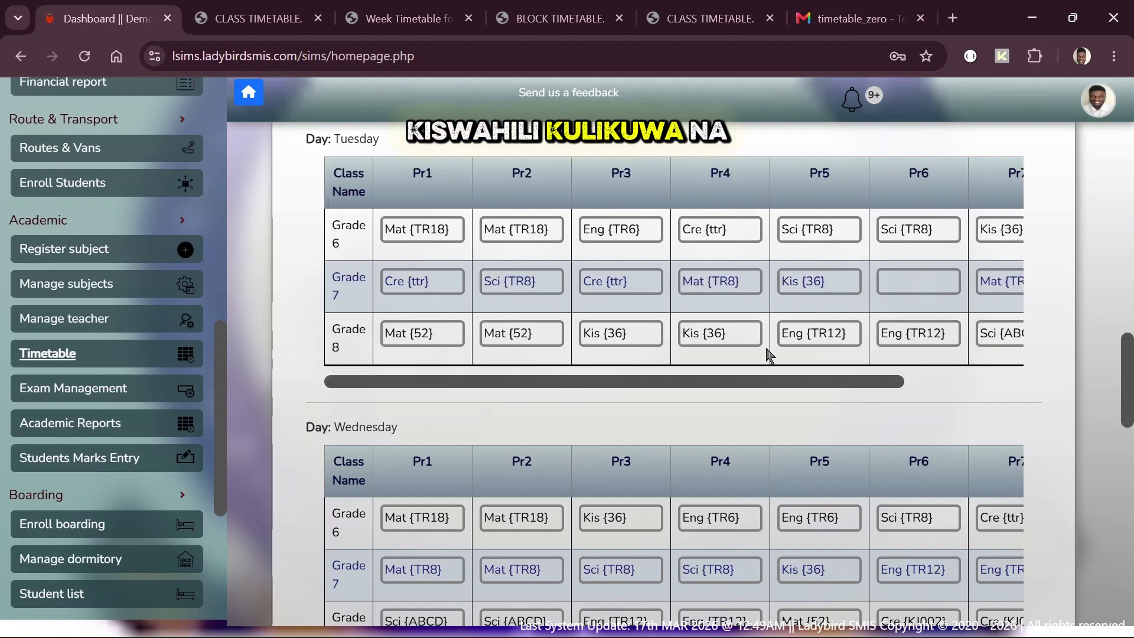
Step: Keep Grade 6's period 6 as Sci {TR8} and leave Grade 7's period 6 blank
{"action": "left_click", "coordinate": [923, 229]}
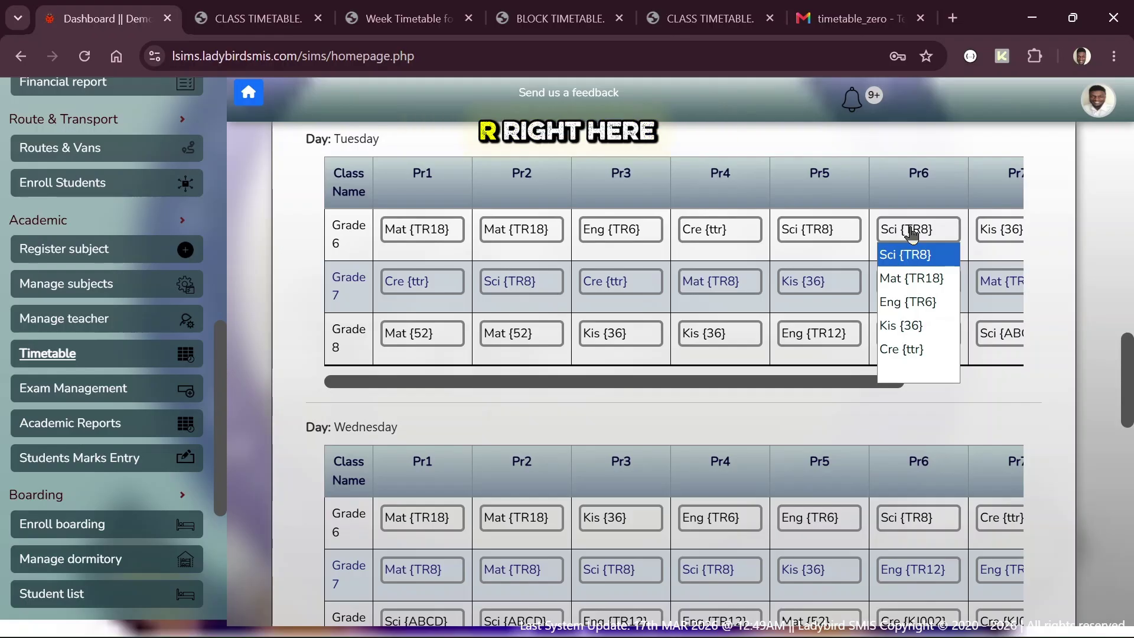
{"action": "left_click", "coordinate": [919, 371]}
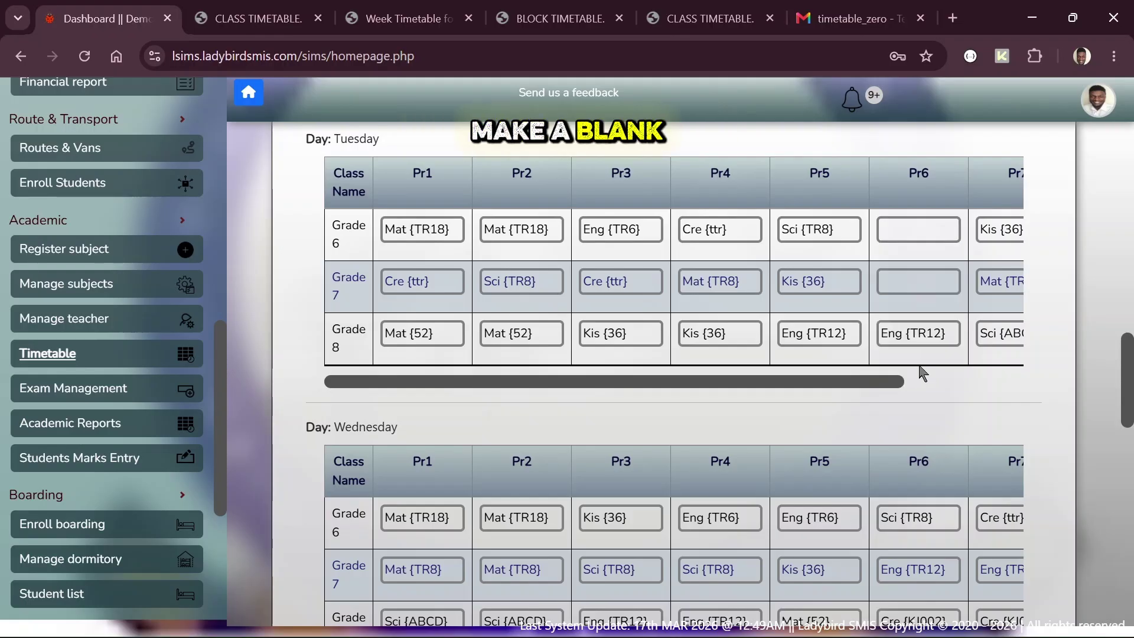
{"action": "left_click", "coordinate": [919, 283]}
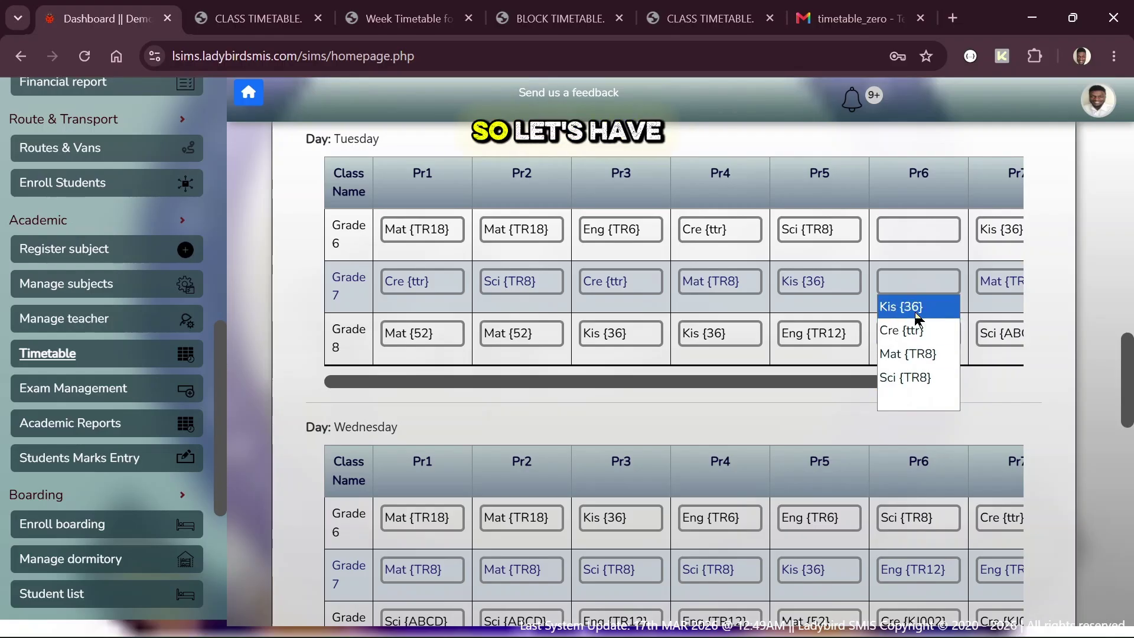
{"action": "left_click", "coordinate": [919, 379]}
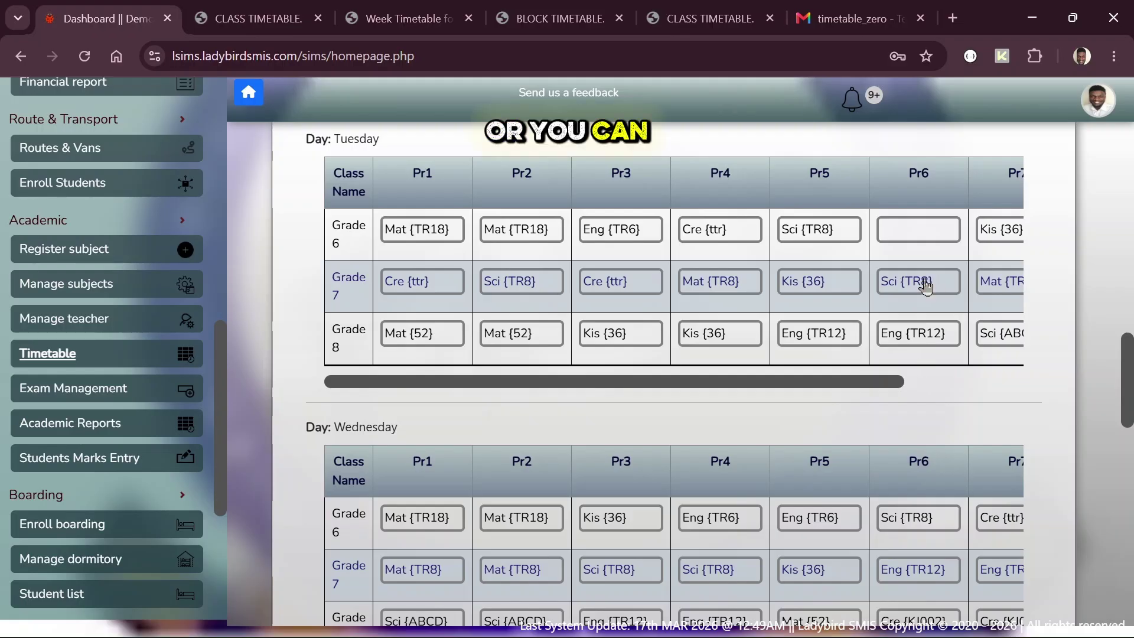
{"action": "left_click", "coordinate": [923, 282]}
{"action": "left_click", "coordinate": [916, 400]}
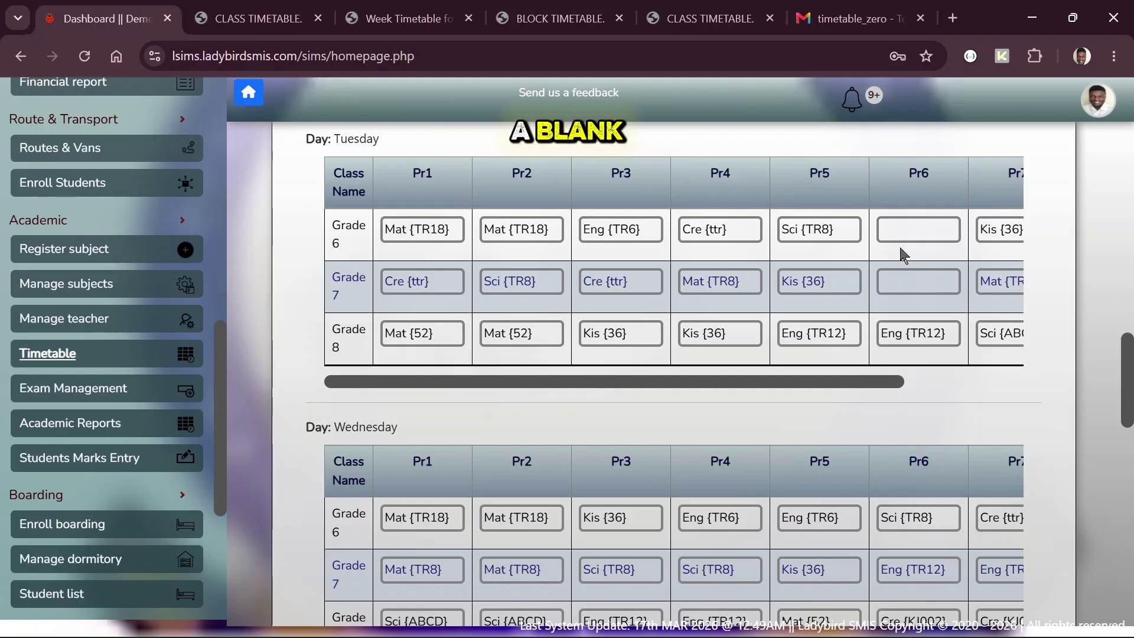
{"action": "left_click", "coordinate": [900, 228]}
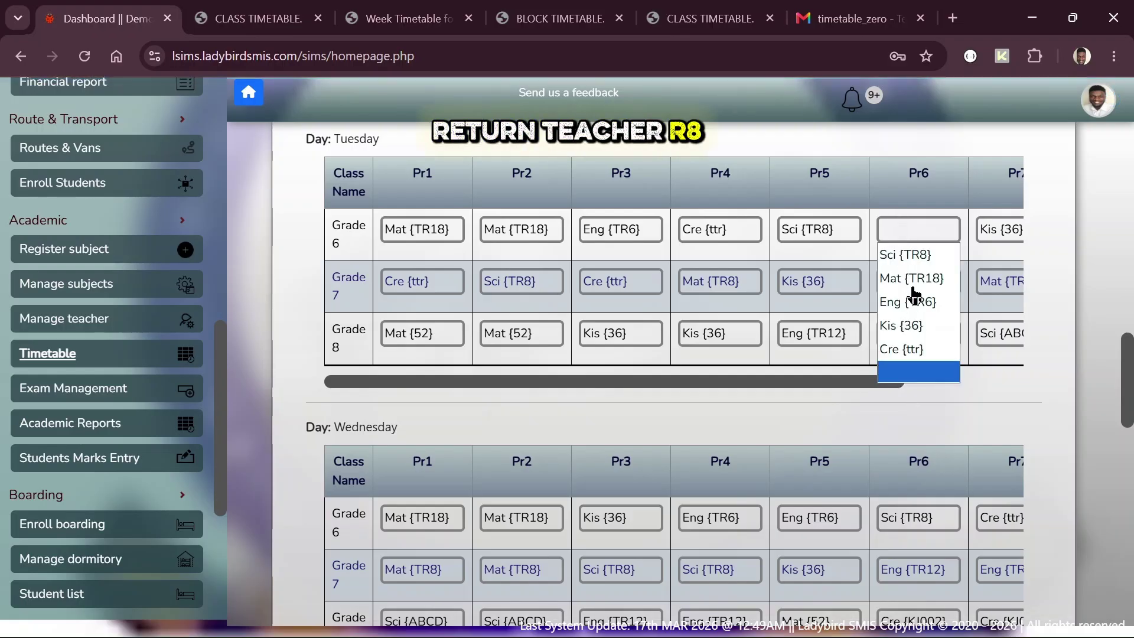
{"action": "left_click", "coordinate": [913, 256]}
Step: Set Grade 7's Tuesday period 2 to Cre {ttr} and period 3 to Mat {TR8}
{"action": "left_click", "coordinate": [496, 287]}
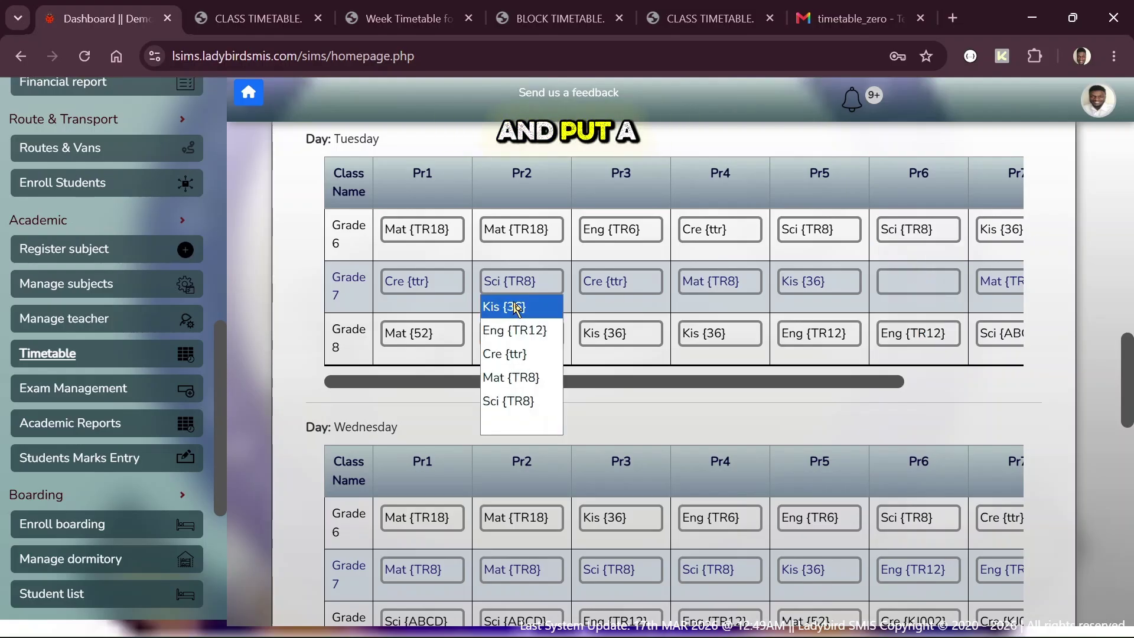
{"action": "left_click", "coordinate": [515, 352]}
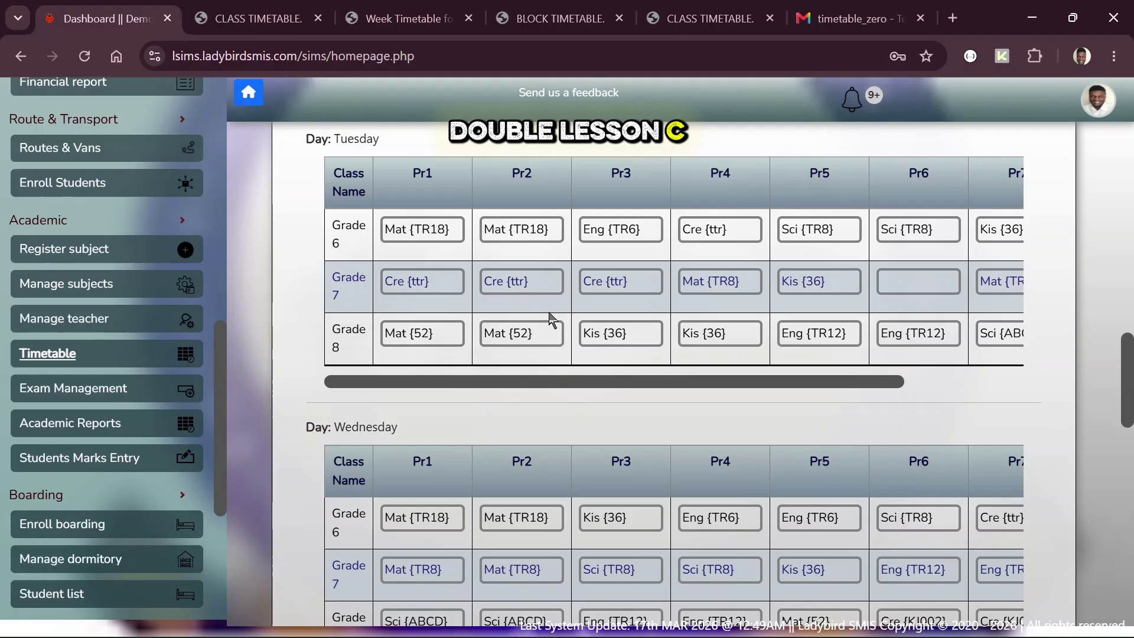
{"action": "left_click", "coordinate": [604, 288]}
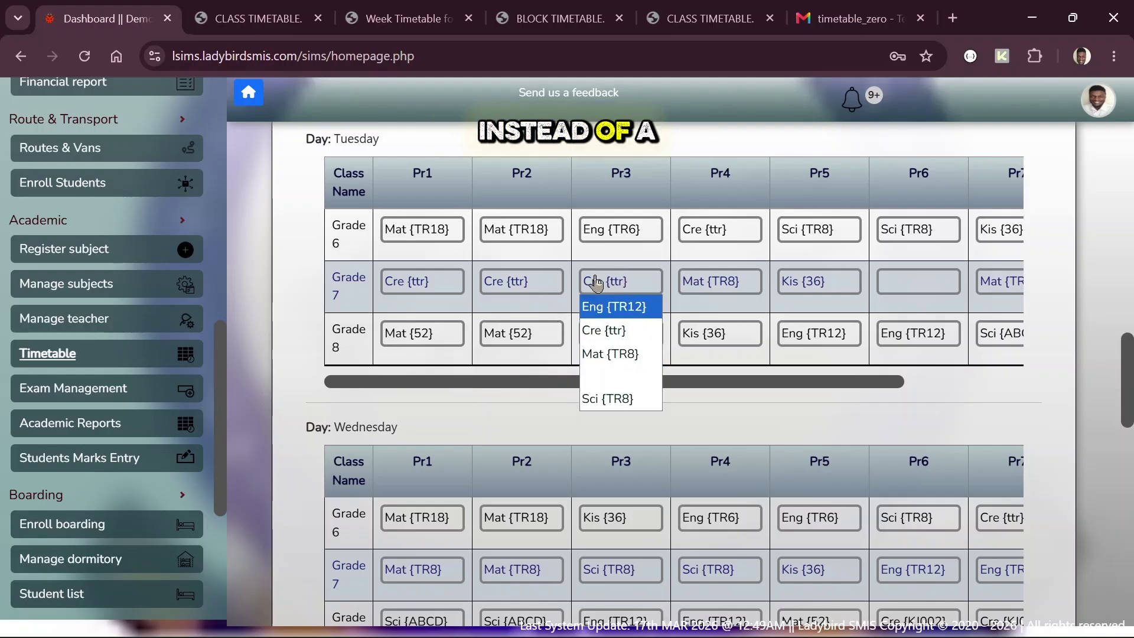
{"action": "left_click", "coordinate": [610, 354]}
Step: Clear Grade 7's Tuesday period 7 and put Kis {36} into period 6
{"action": "scroll", "coordinate": [813, 295], "scroll_direction": "right", "scroll_amount": 3}
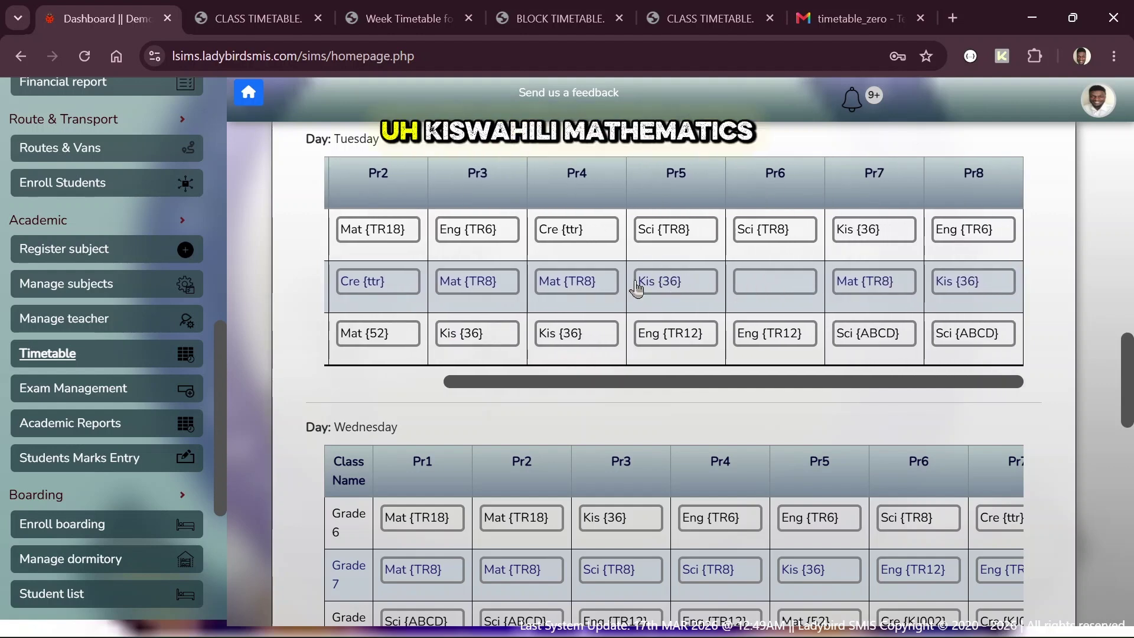
{"action": "left_click", "coordinate": [882, 290]}
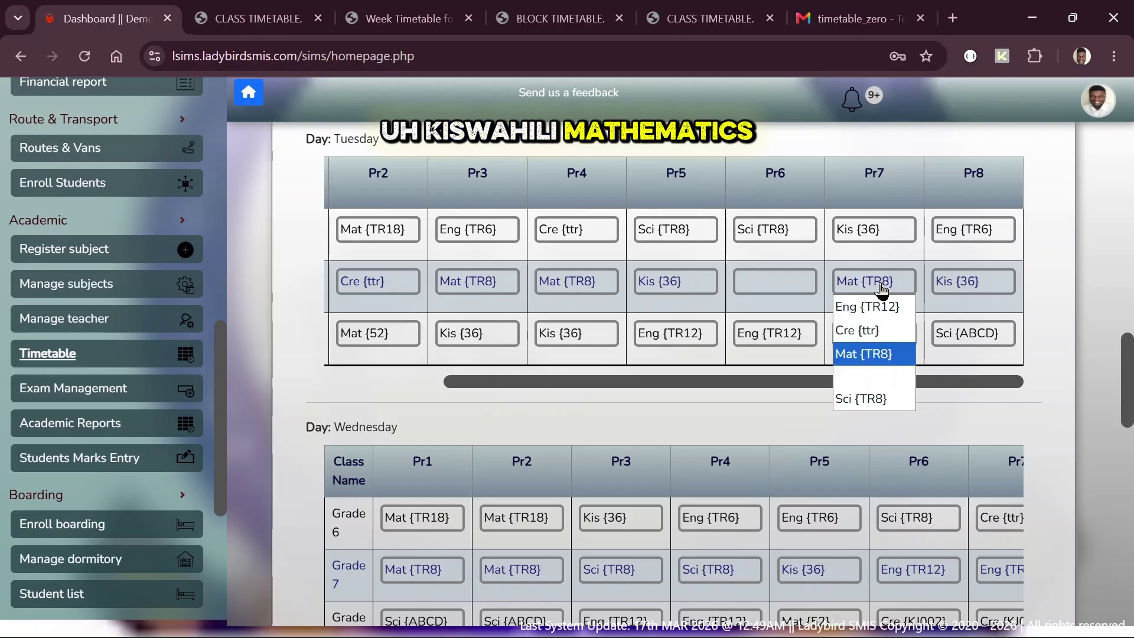
{"action": "left_click", "coordinate": [874, 375]}
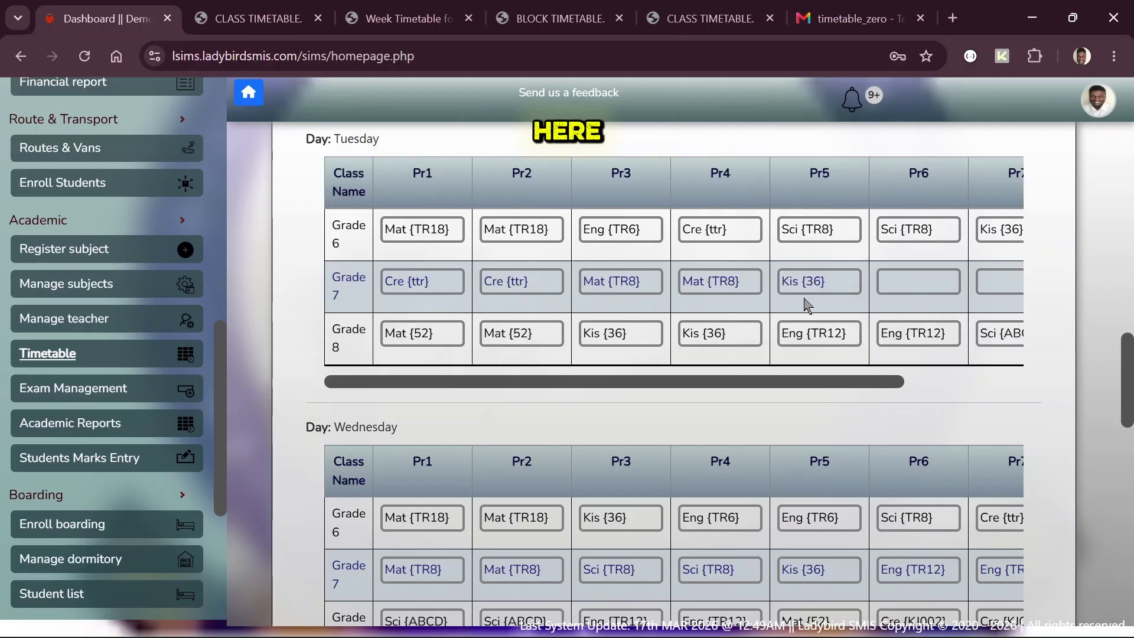
{"action": "scroll", "coordinate": [805, 304], "scroll_direction": "right", "scroll_amount": 3}
{"action": "left_click", "coordinate": [780, 296]}
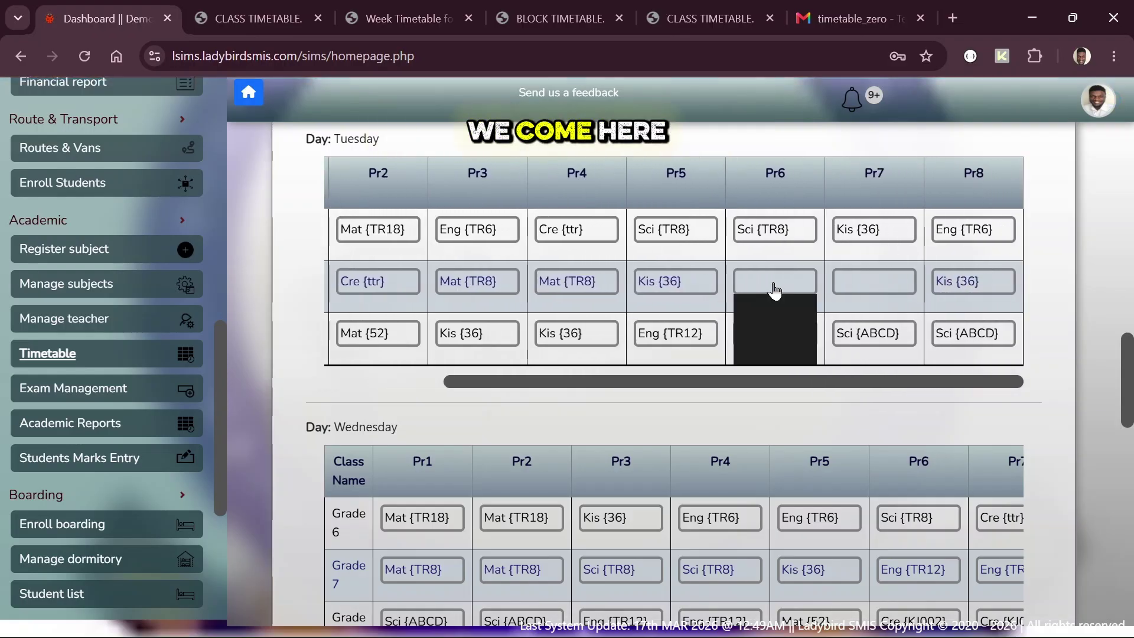
{"action": "left_click", "coordinate": [774, 312]}
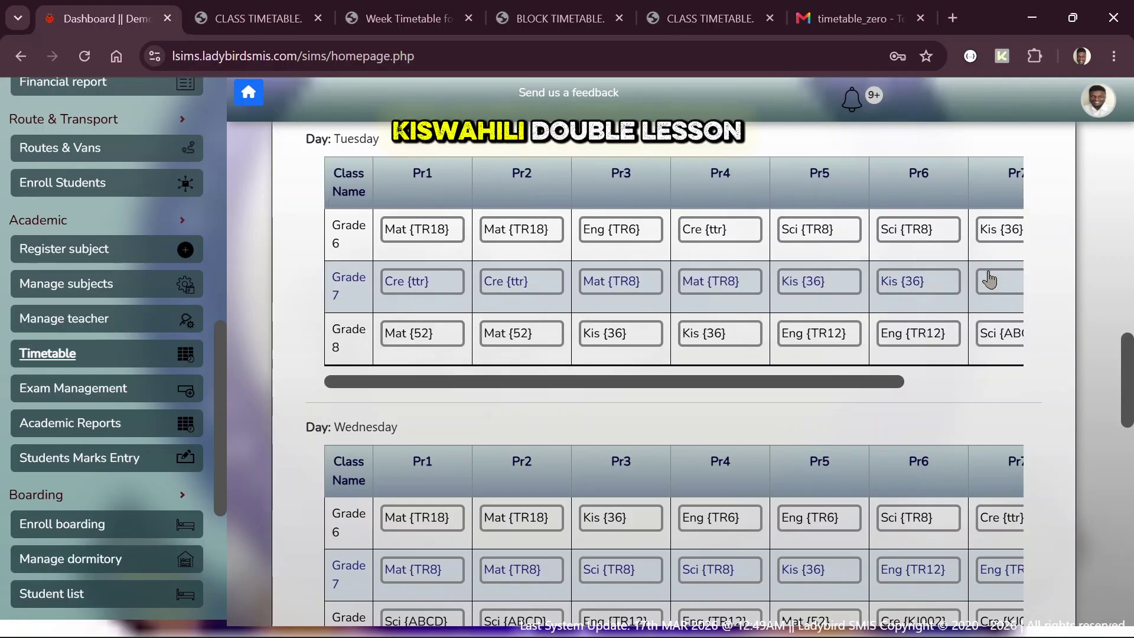
{"action": "scroll", "coordinate": [768, 321], "scroll_direction": "right", "scroll_amount": 2}
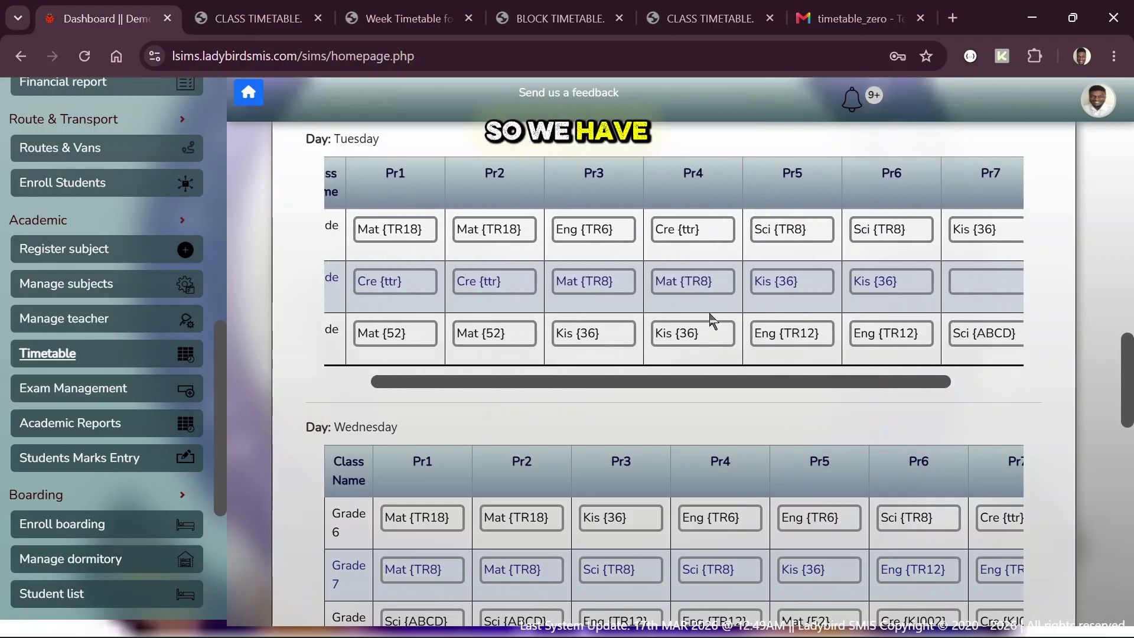
{"action": "scroll", "coordinate": [712, 322], "scroll_direction": "left", "scroll_amount": 2}
{"action": "scroll", "coordinate": [849, 286], "scroll_direction": "right", "scroll_amount": 5}
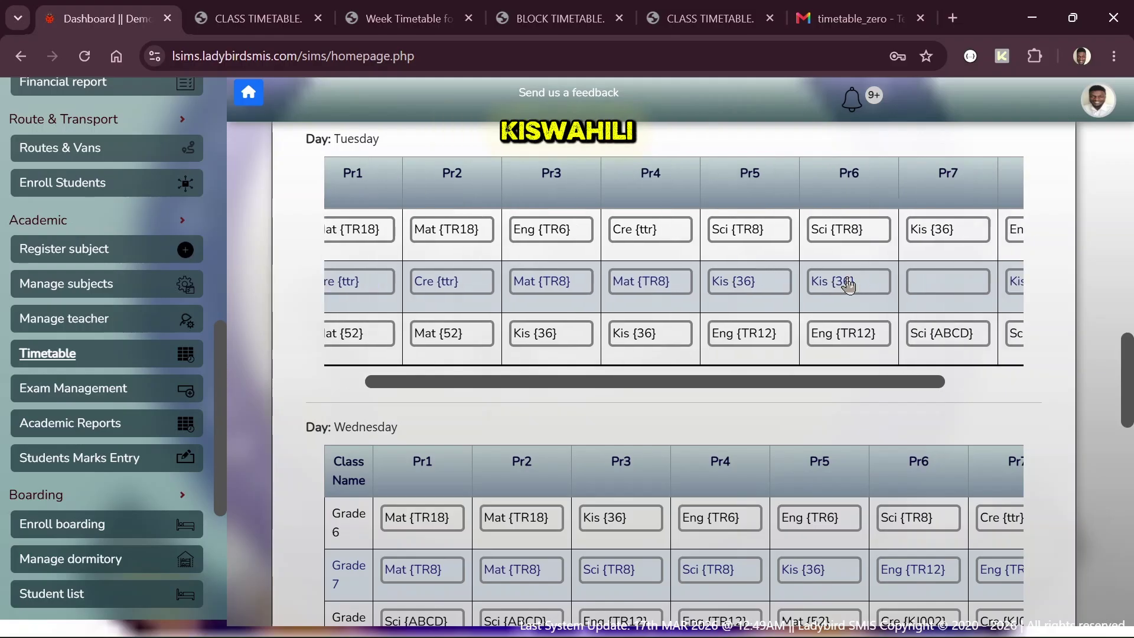
{"action": "scroll", "coordinate": [849, 286], "scroll_direction": "right", "scroll_amount": 3}
Step: Set Grade 7's Tuesday periods 8 and 7 both to Eng {TR12}
{"action": "left_click", "coordinate": [892, 284]}
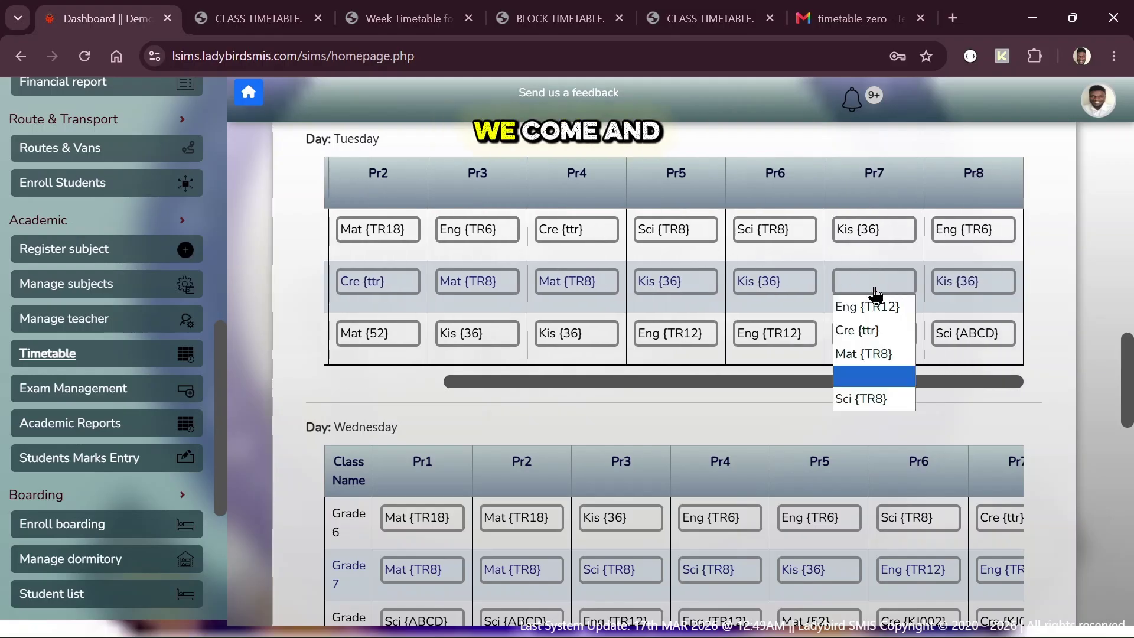
{"action": "left_click", "coordinate": [875, 294]}
{"action": "left_click", "coordinate": [973, 282]}
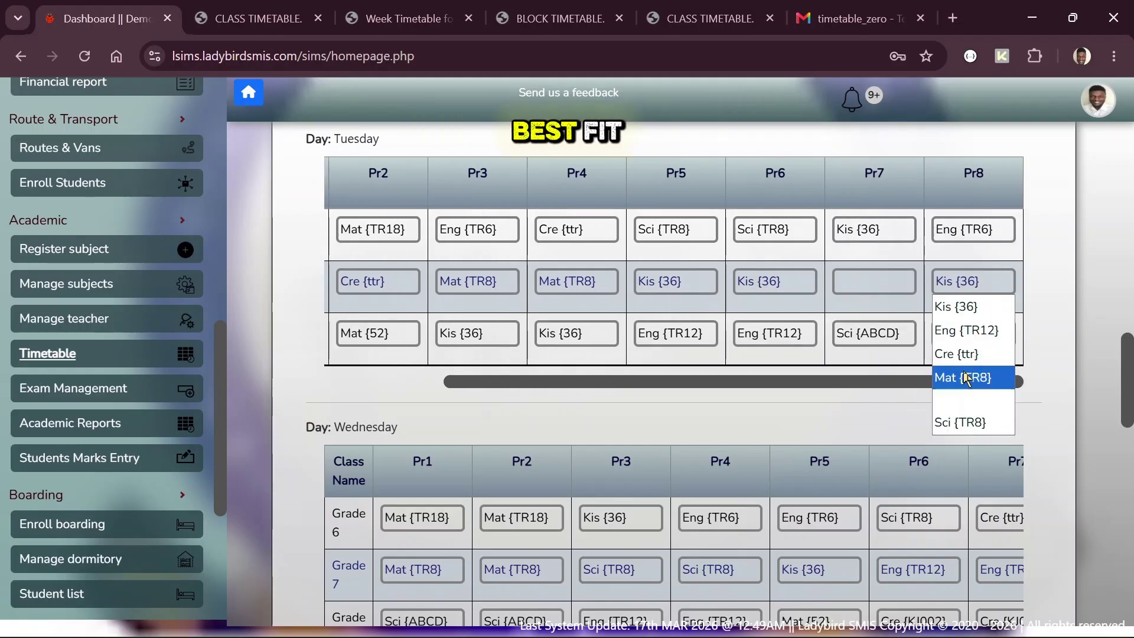
{"action": "left_click", "coordinate": [969, 330]}
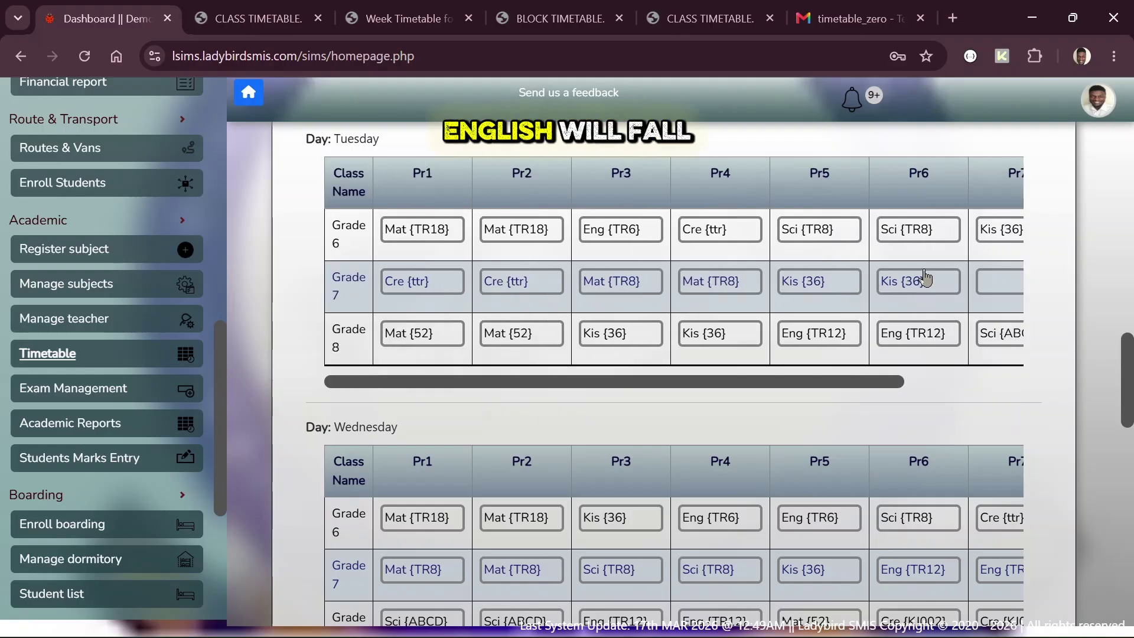
{"action": "scroll", "coordinate": [925, 278], "scroll_direction": "right", "scroll_amount": 3}
{"action": "left_click", "coordinate": [866, 288]}
{"action": "left_click", "coordinate": [864, 304]}
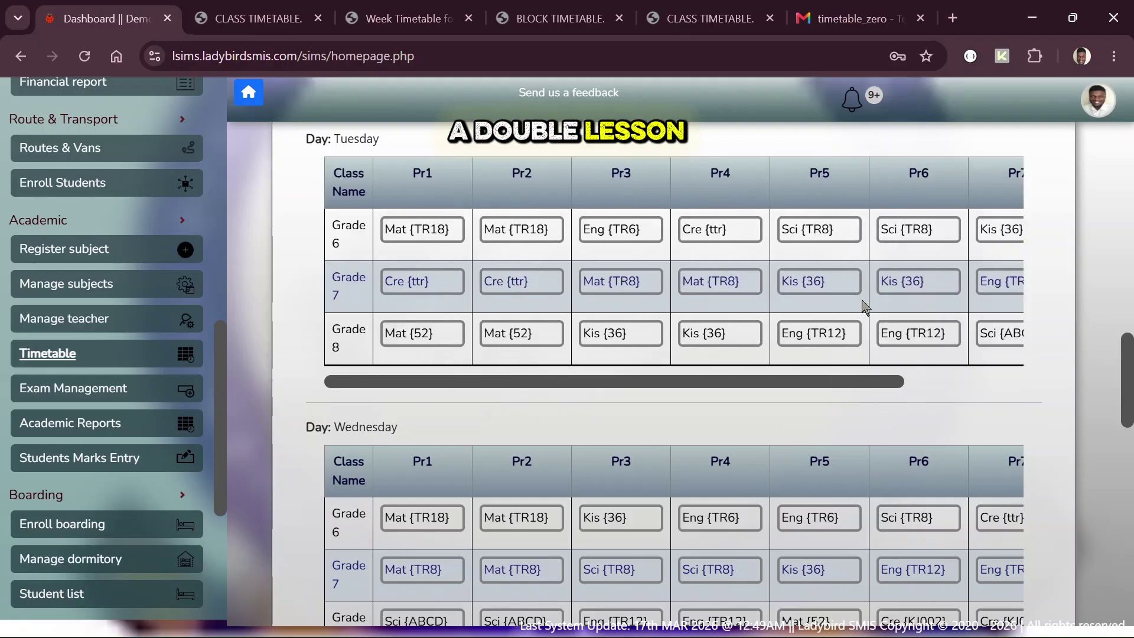
{"action": "scroll", "coordinate": [898, 299], "scroll_direction": "right", "scroll_amount": 3}
{"action": "scroll", "coordinate": [901, 300], "scroll_direction": "right", "scroll_amount": 3}
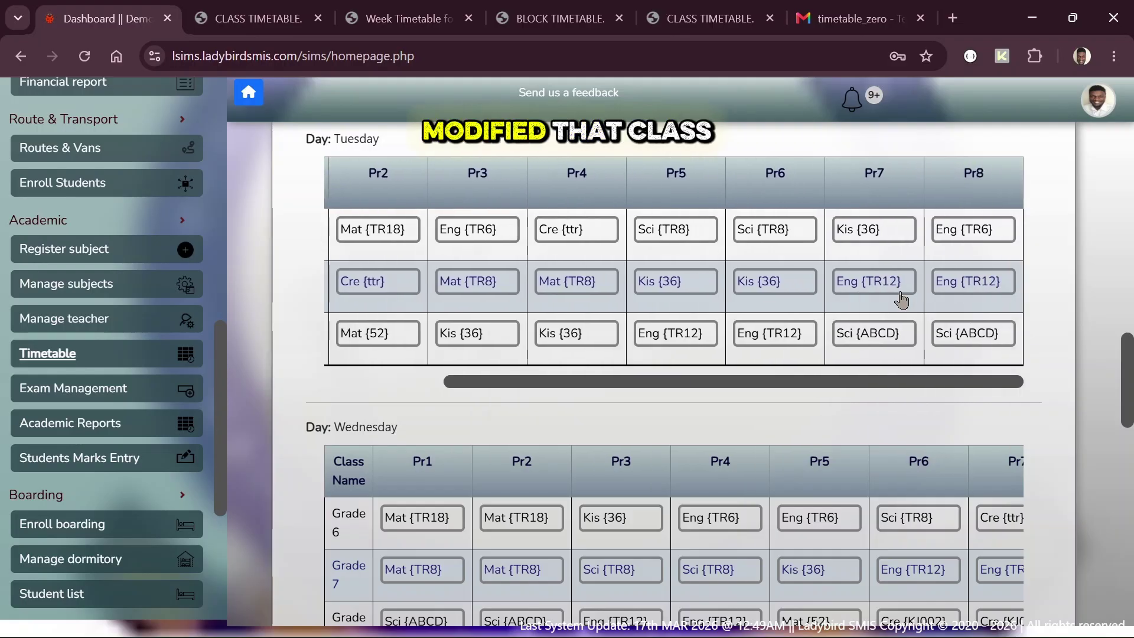
{"action": "scroll", "coordinate": [901, 300], "scroll_direction": "right", "scroll_amount": 3}
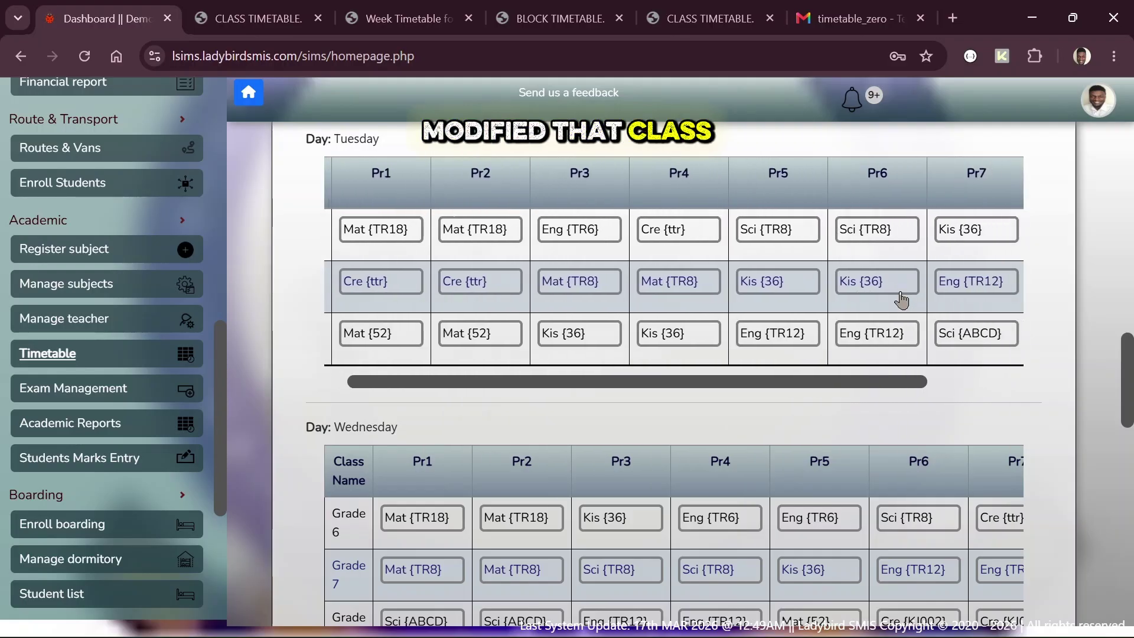
{"action": "scroll", "coordinate": [901, 300], "scroll_direction": "down", "scroll_amount": 15}
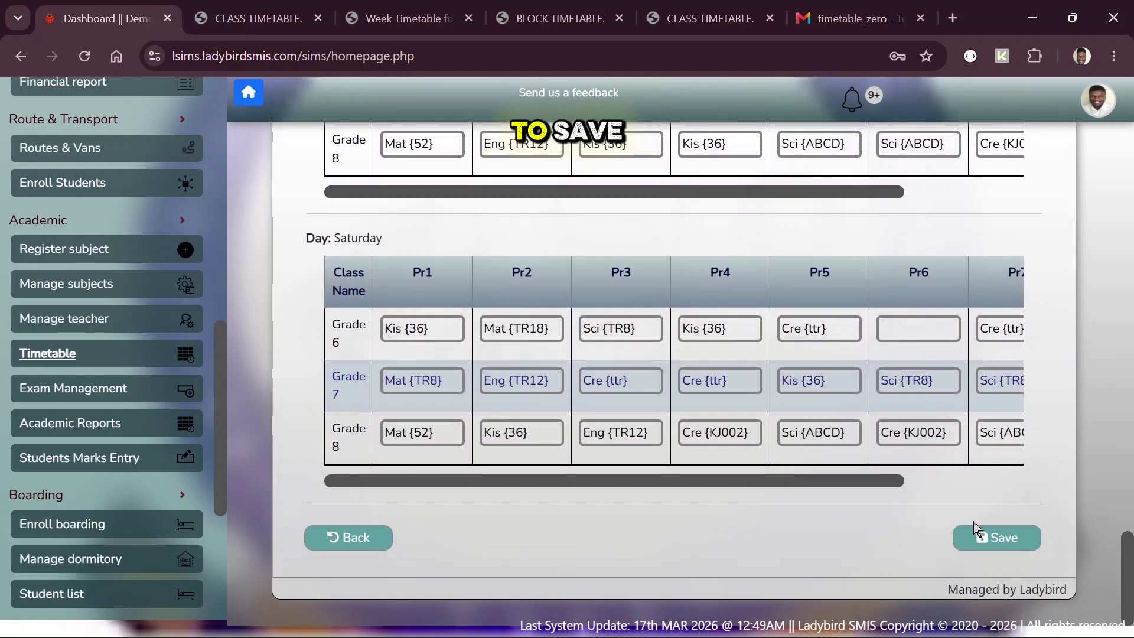
Step: Save the Timetable_zero changes, confirm with Yes, and return to the timetable view
{"action": "left_click", "coordinate": [976, 532]}
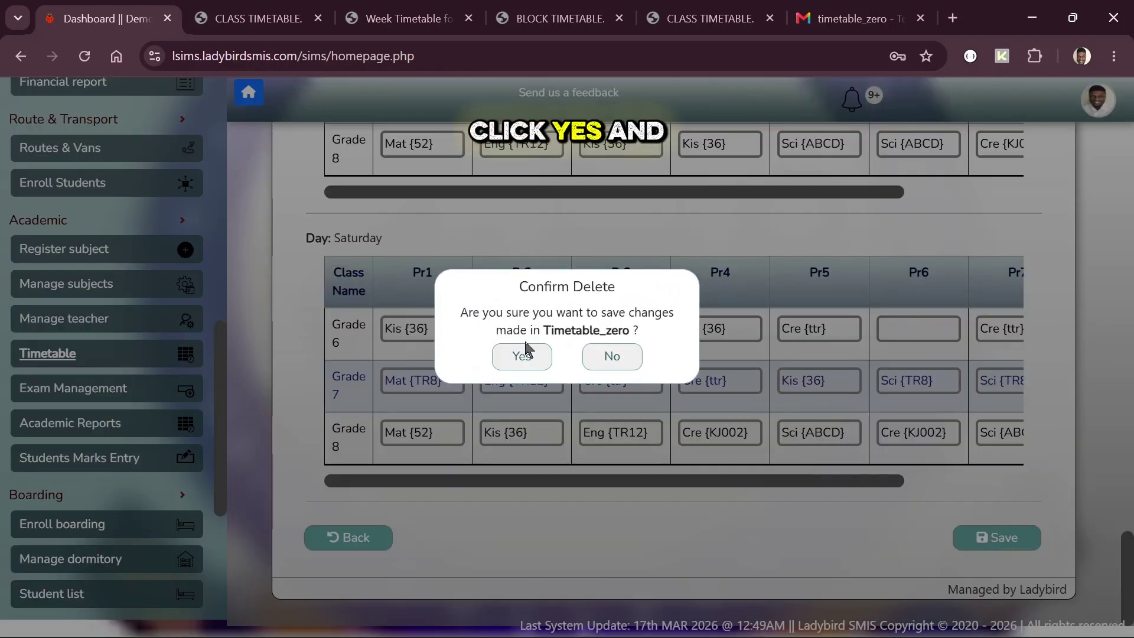
{"action": "left_click", "coordinate": [524, 355]}
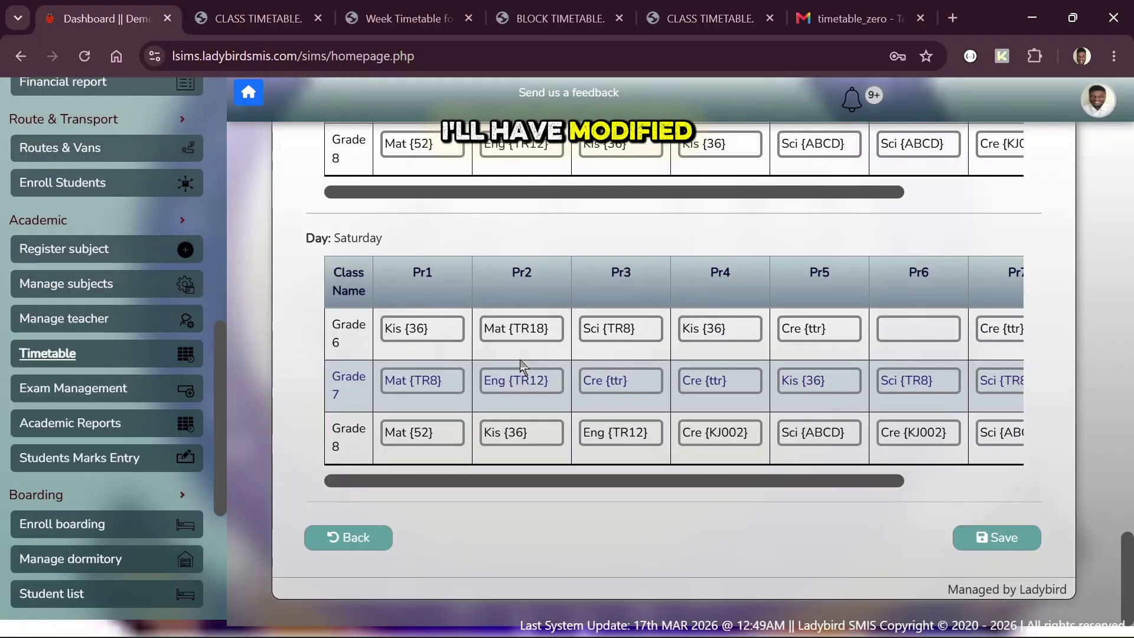
{"action": "left_click", "coordinate": [341, 548]}
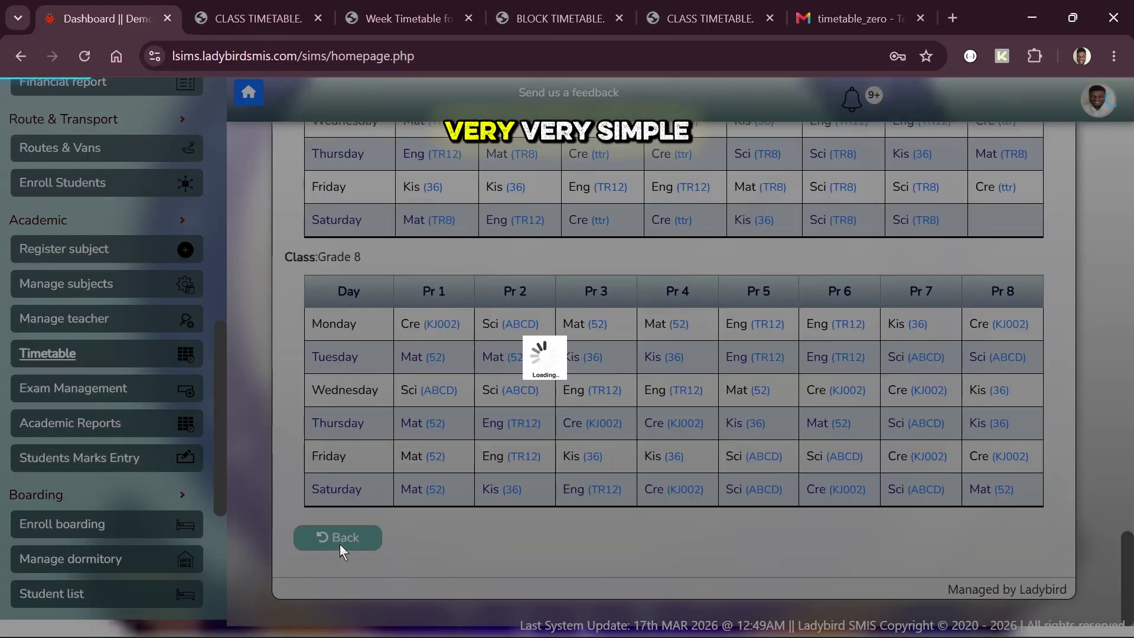
Step: Open Print / Email Timetable and view the earlier CLASS TIMETABLE PDF
{"action": "scroll", "coordinate": [572, 482], "scroll_direction": "up", "scroll_amount": 15}
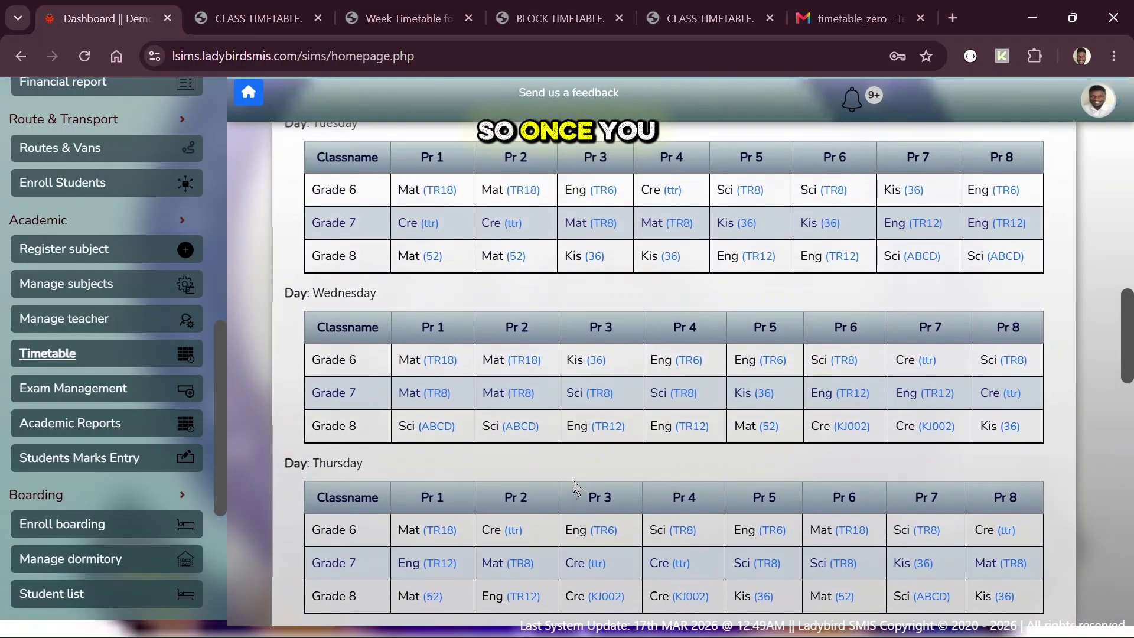
{"action": "scroll", "coordinate": [571, 482], "scroll_direction": "up", "scroll_amount": 10}
{"action": "left_click", "coordinate": [393, 351]}
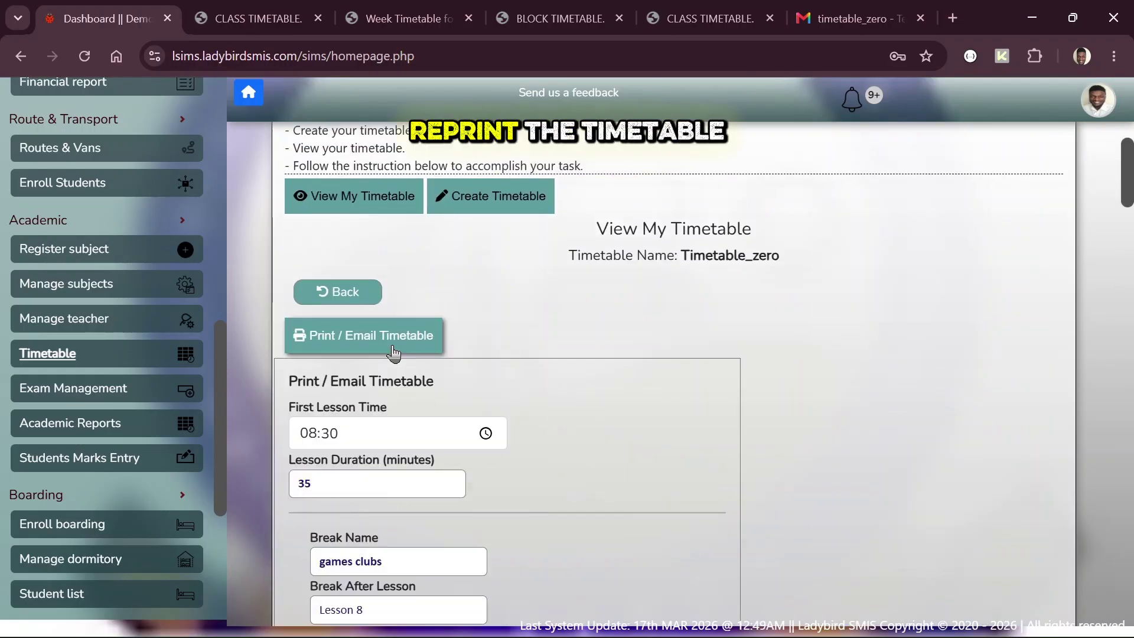
{"action": "scroll", "coordinate": [567, 360], "scroll_direction": "down", "scroll_amount": 4}
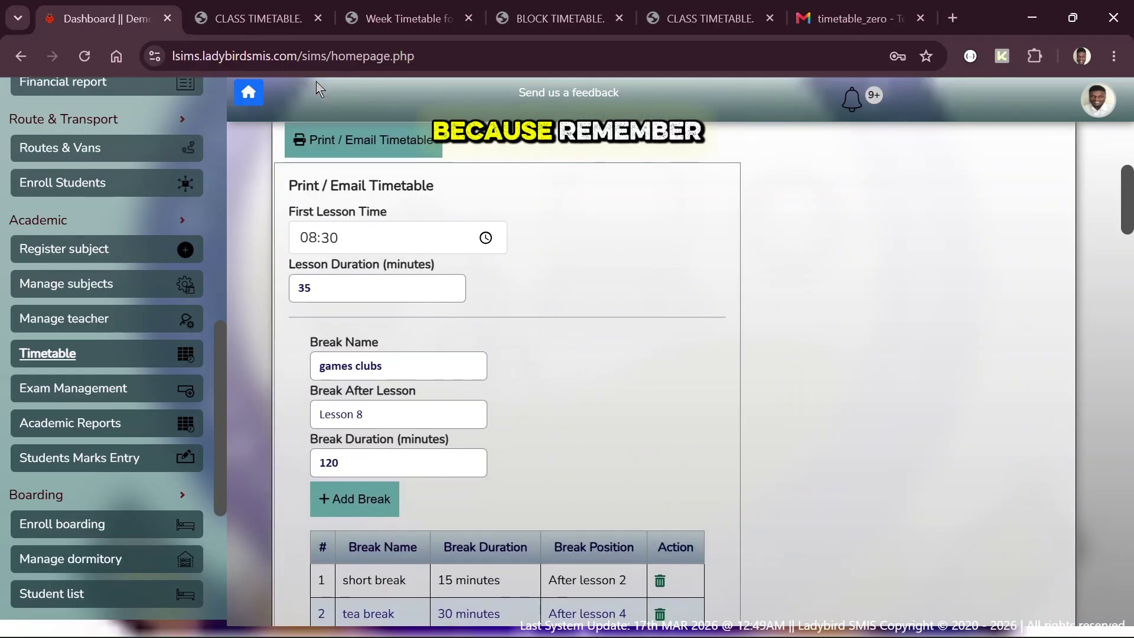
{"action": "left_click", "coordinate": [273, 14]}
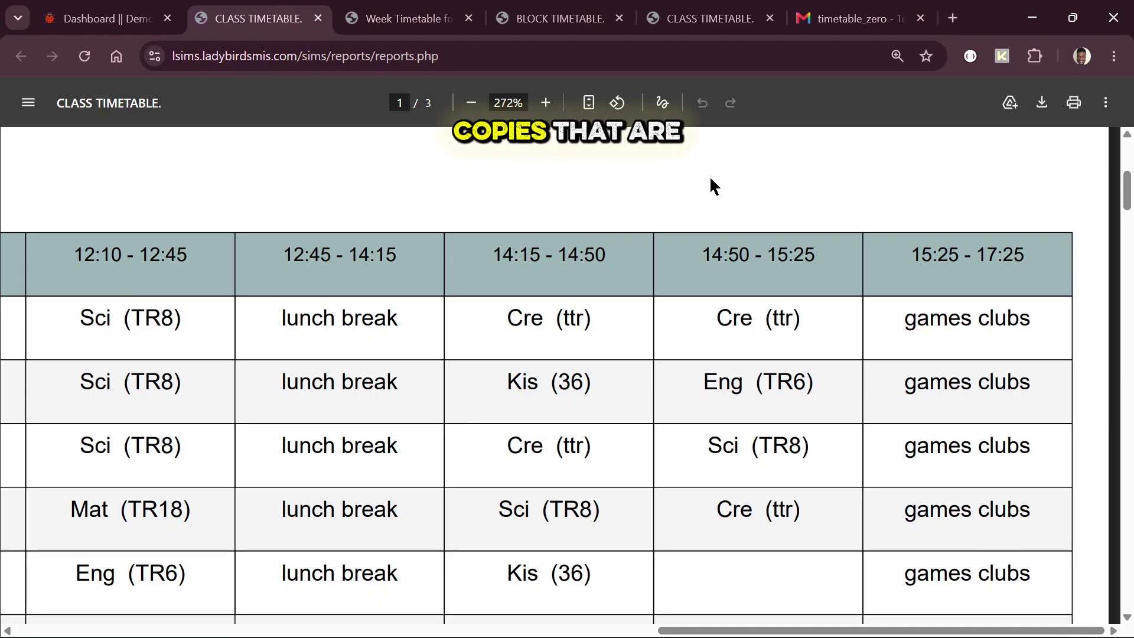
Step: Reprint the class timetable as a new 3-page PDF, then return to the Dashboard print settings
{"action": "scroll", "coordinate": [712, 185], "scroll_direction": "down", "scroll_amount": 3}
{"action": "scroll", "coordinate": [712, 184], "scroll_direction": "down", "scroll_amount": 2}
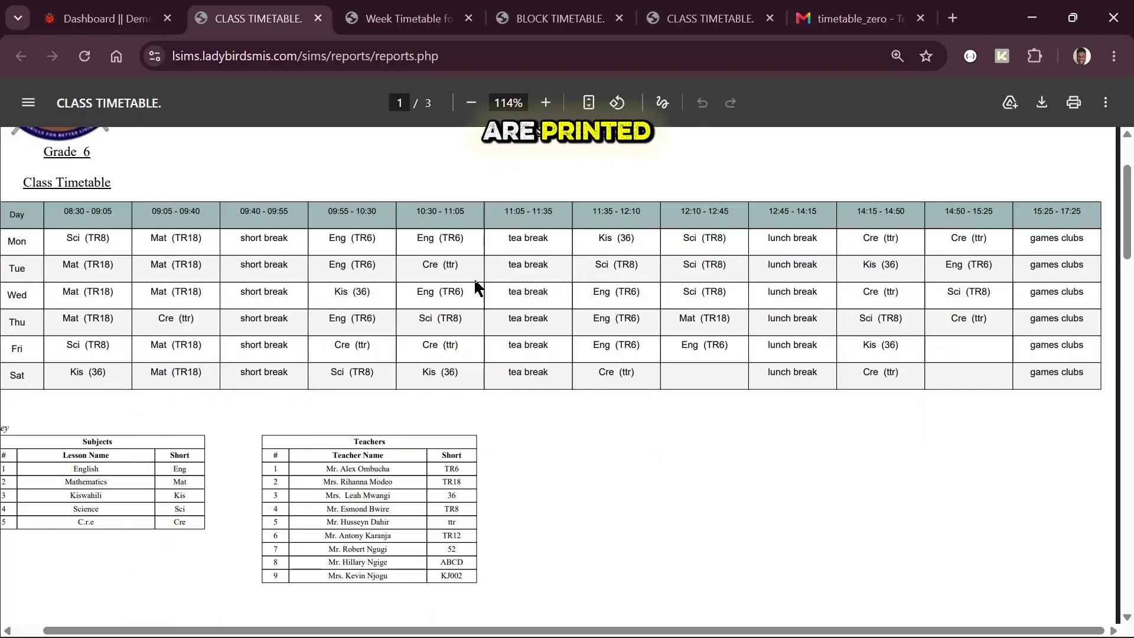
{"action": "left_click", "coordinate": [121, 23]}
{"action": "scroll", "coordinate": [576, 325], "scroll_direction": "down", "scroll_amount": 8}
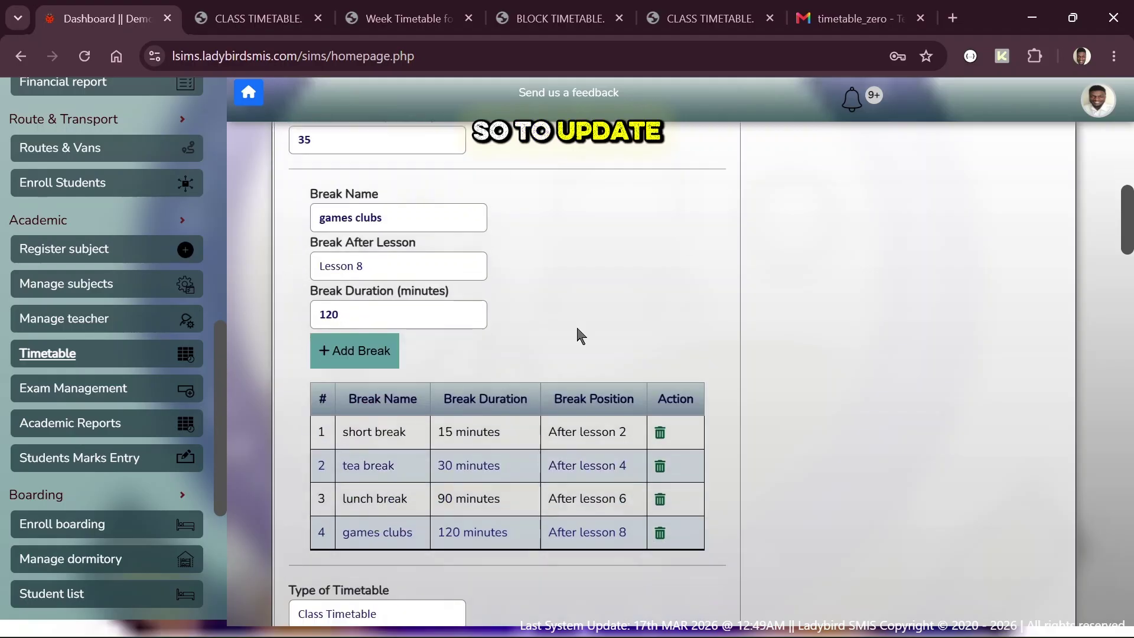
{"action": "left_click", "coordinate": [356, 343]}
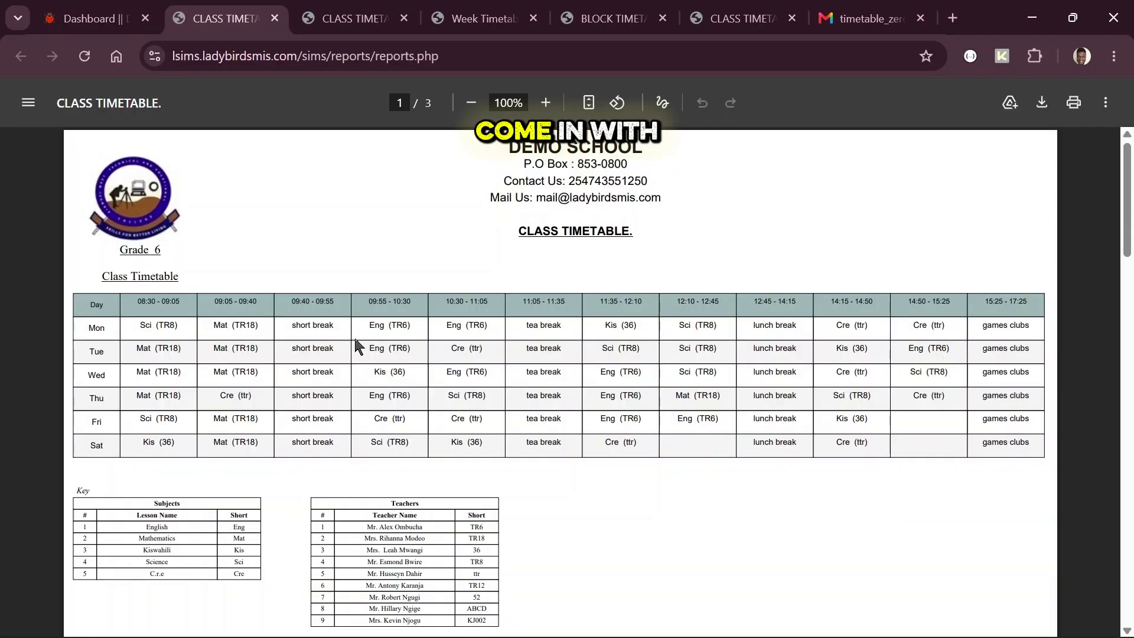
{"action": "scroll", "coordinate": [353, 335], "scroll_direction": "up", "scroll_amount": 3}
{"action": "scroll", "coordinate": [356, 345], "scroll_direction": "left", "scroll_amount": 5}
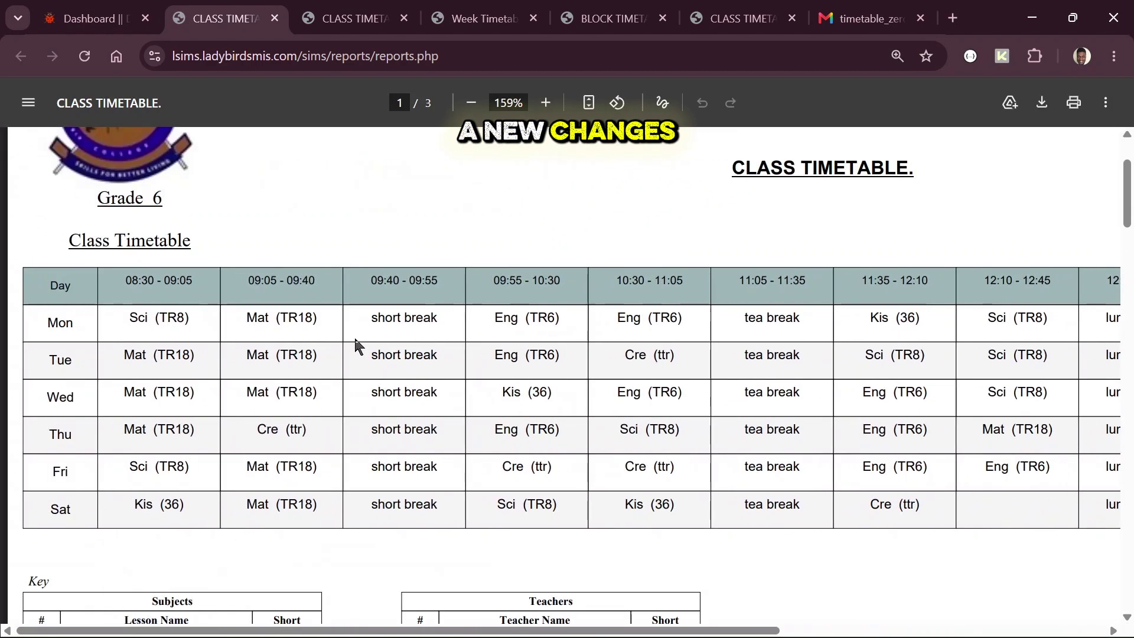
{"action": "left_click", "coordinate": [65, 19]}
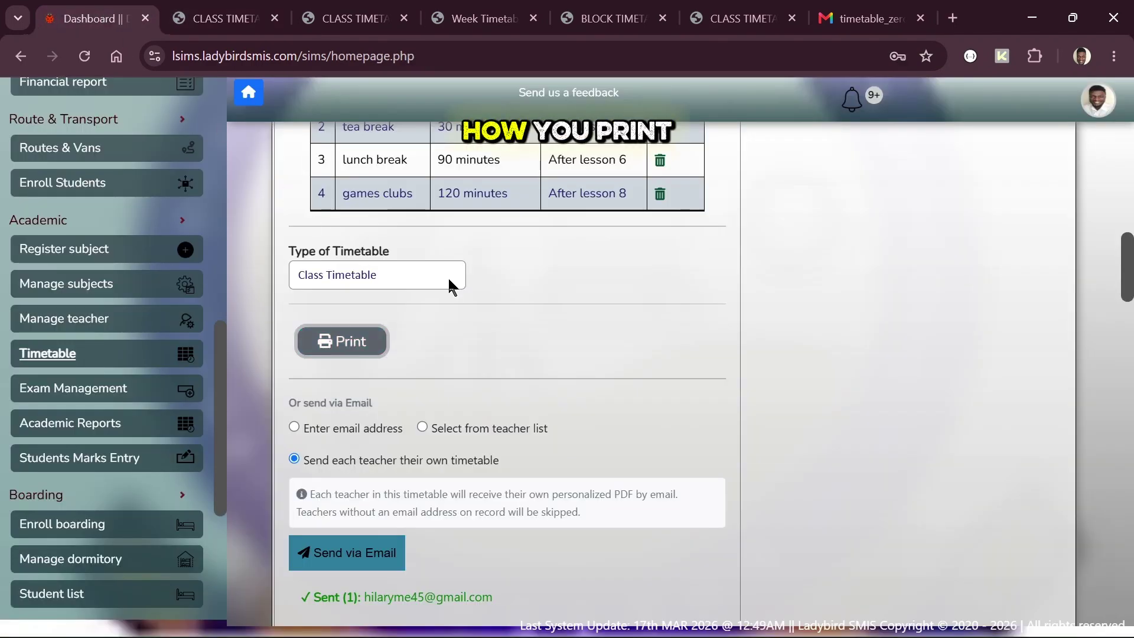
Step: Collapse the Print / Email Timetable panel and go back to the Timetable List
{"action": "scroll", "coordinate": [450, 286], "scroll_direction": "down", "scroll_amount": 2}
{"action": "scroll", "coordinate": [450, 286], "scroll_direction": "up", "scroll_amount": 4}
{"action": "scroll", "coordinate": [450, 286], "scroll_direction": "up", "scroll_amount": 7}
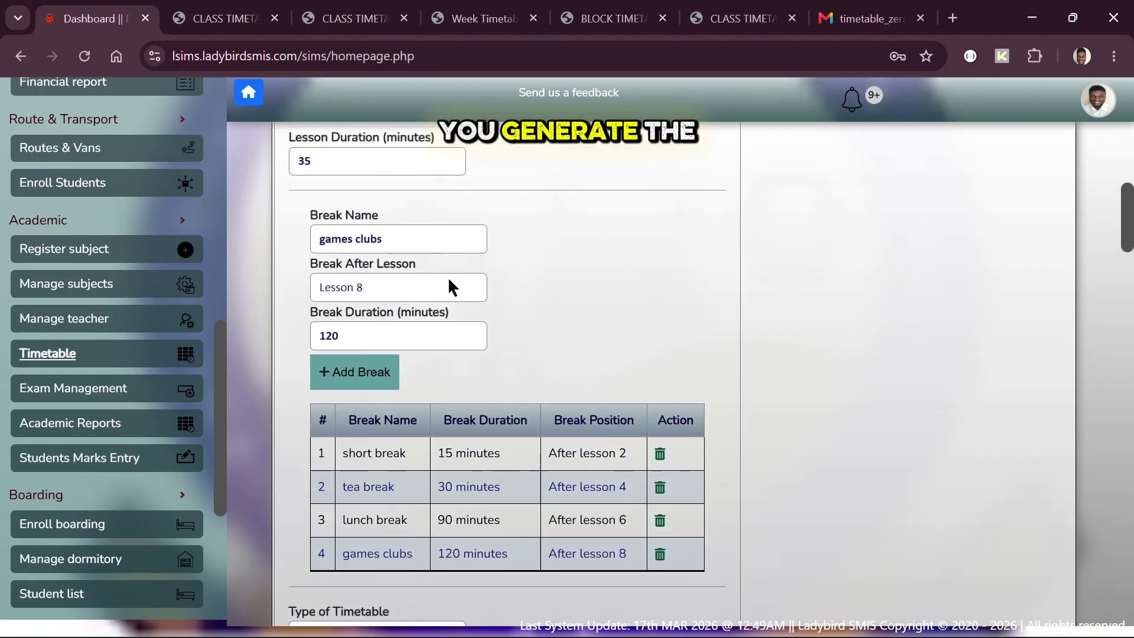
{"action": "left_click", "coordinate": [398, 253]}
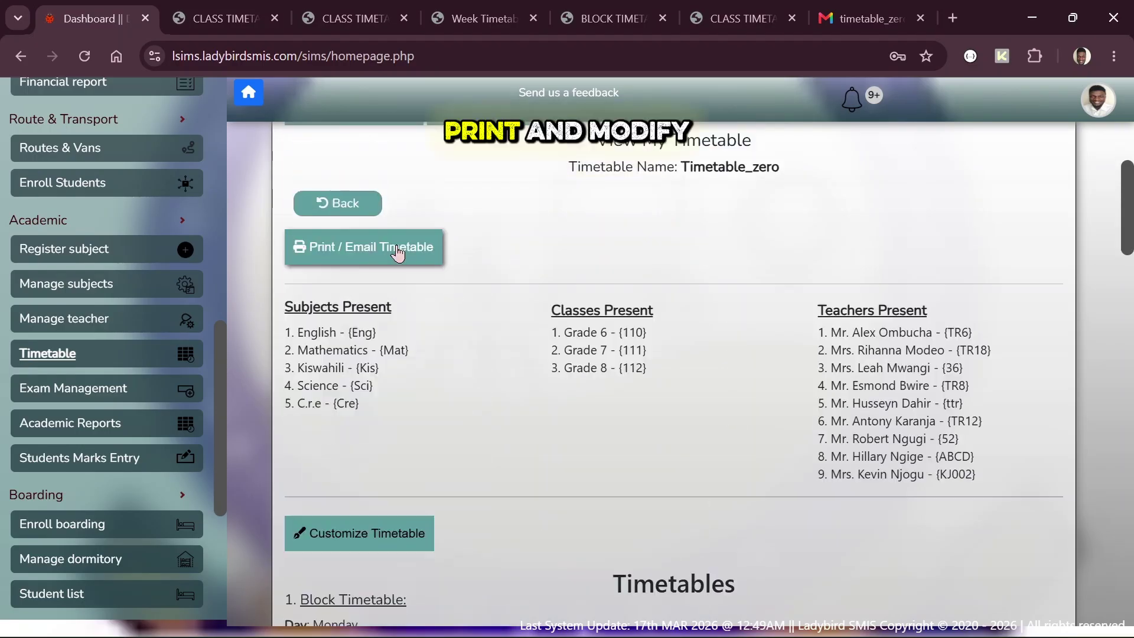
{"action": "left_click", "coordinate": [372, 204]}
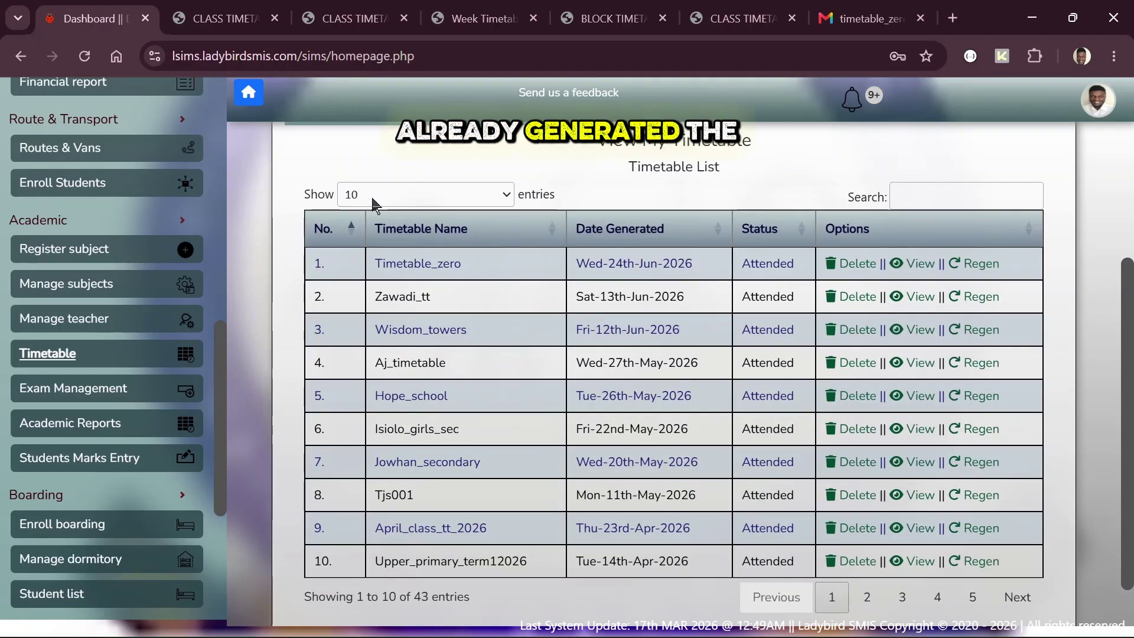
Step: Highlight the Timetable_zero entry and its Regen link in the list of 43 timetables
{"action": "scroll", "coordinate": [677, 316], "scroll_direction": "down", "scroll_amount": 1}
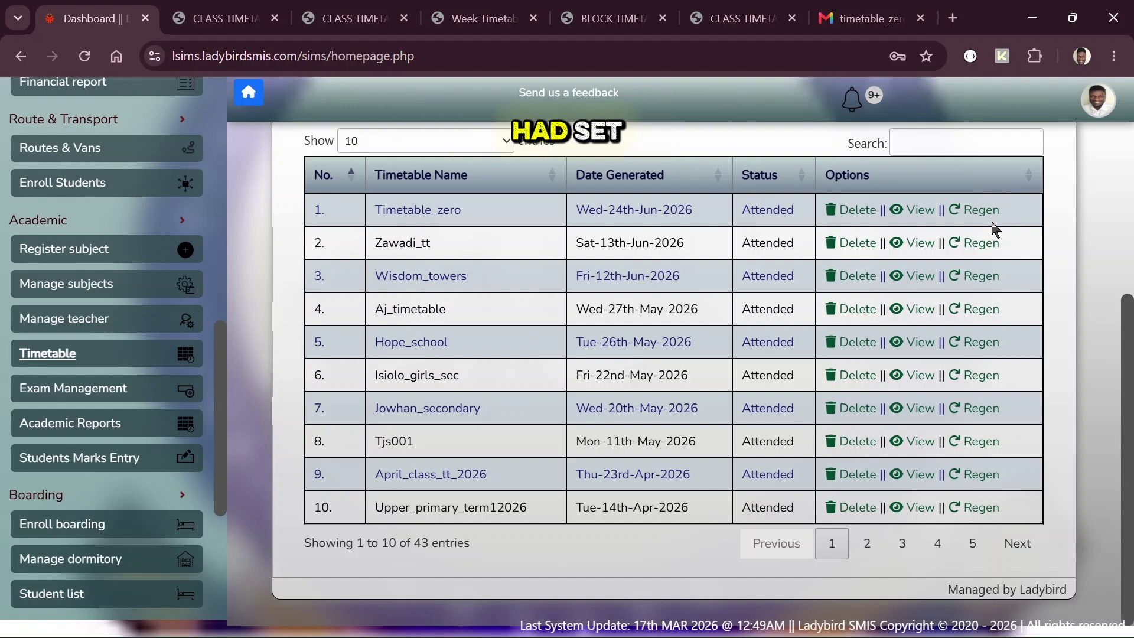
{"action": "scroll", "coordinate": [612, 195], "scroll_direction": "up", "scroll_amount": 3}
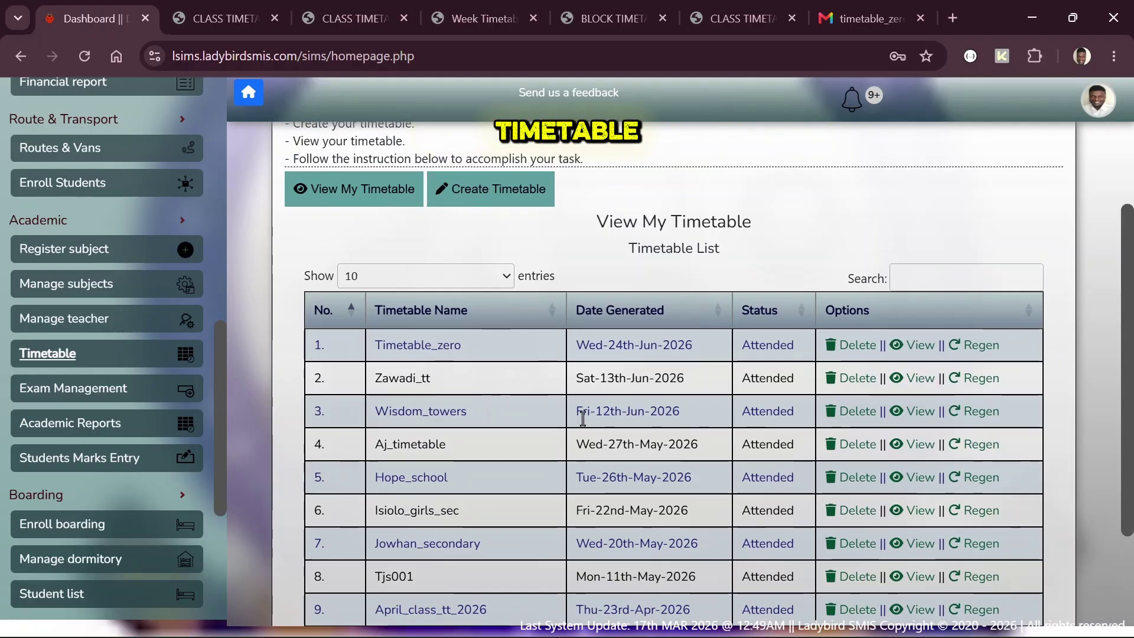
{"action": "double_click", "coordinate": [433, 345]}
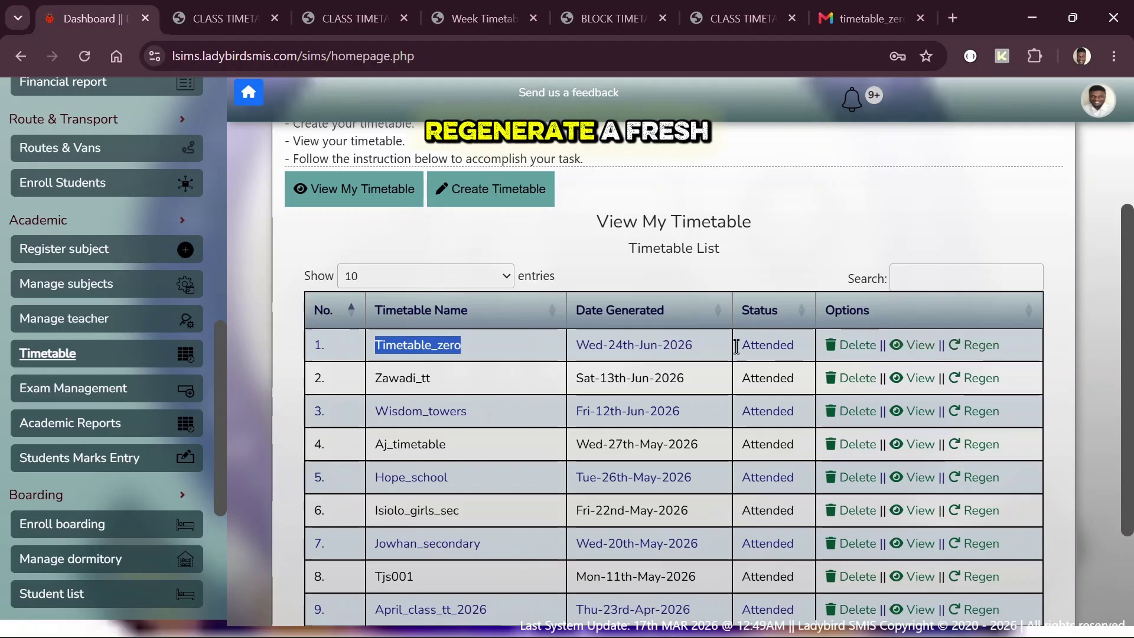
{"action": "scroll", "coordinate": [655, 331], "scroll_direction": "down", "scroll_amount": 2}
{"action": "scroll", "coordinate": [653, 336], "scroll_direction": "up", "scroll_amount": 2}
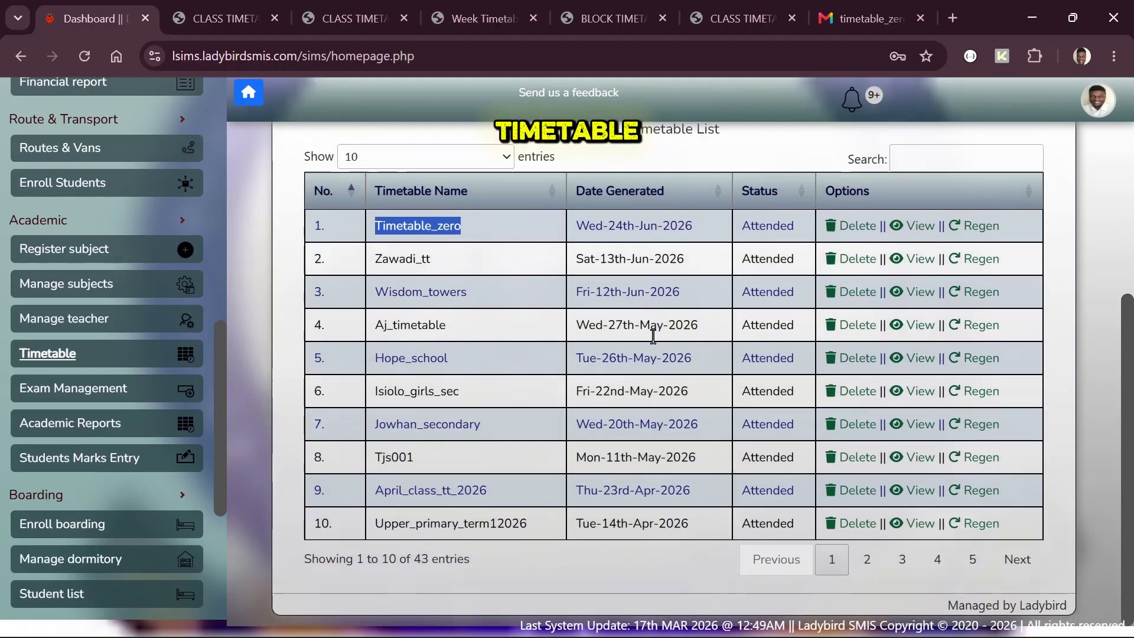